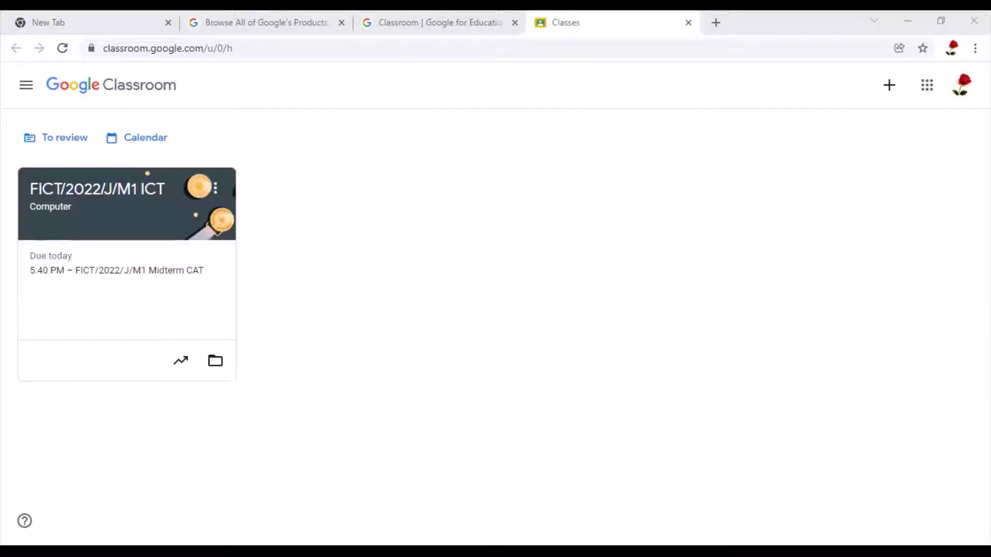
mouse_move(986, 85)
mouse_down()
mouse_move(959, 65)
mouse_move(938, 72)
mouse_move(984, 145)
mouse_move(973, 64)
mouse_move(970, 181)
mouse_up()
drag(964, 111, 968, 95)
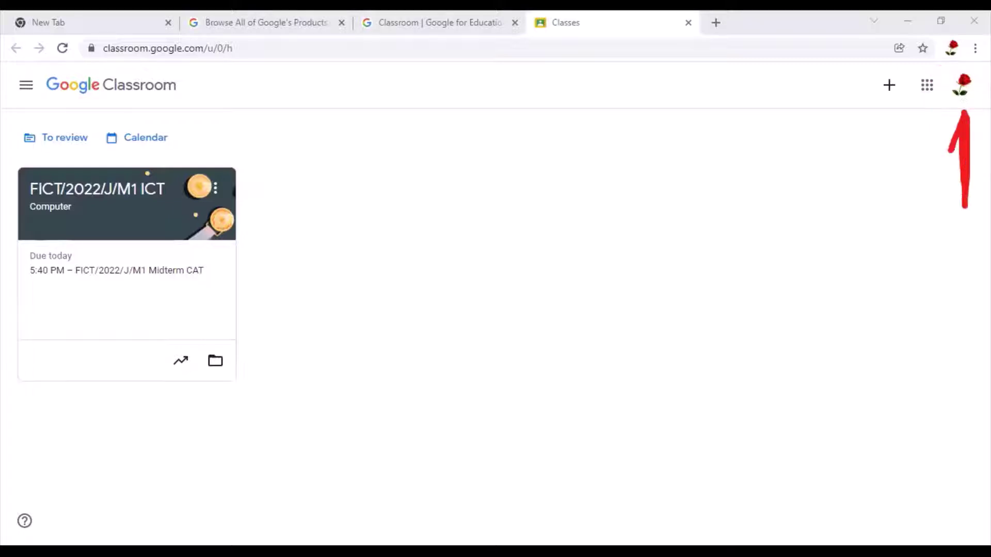
mouse_move(949, 154)
mouse_down()
mouse_move(961, 98)
mouse_move(983, 135)
mouse_up()
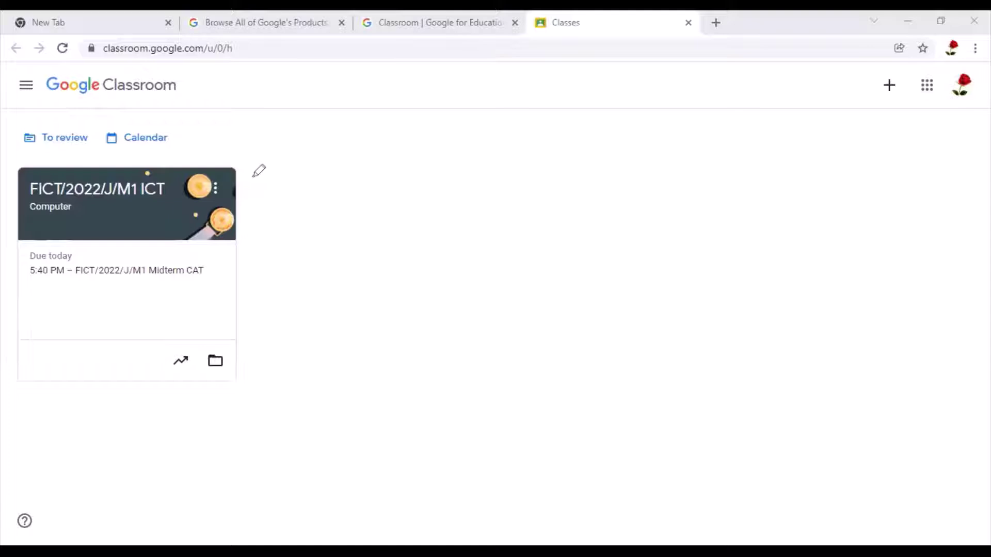
mouse_move(253, 177)
mouse_down()
mouse_move(152, 144)
mouse_move(18, 165)
mouse_move(11, 220)
mouse_move(37, 259)
mouse_move(126, 325)
mouse_move(230, 259)
mouse_move(251, 179)
mouse_up()
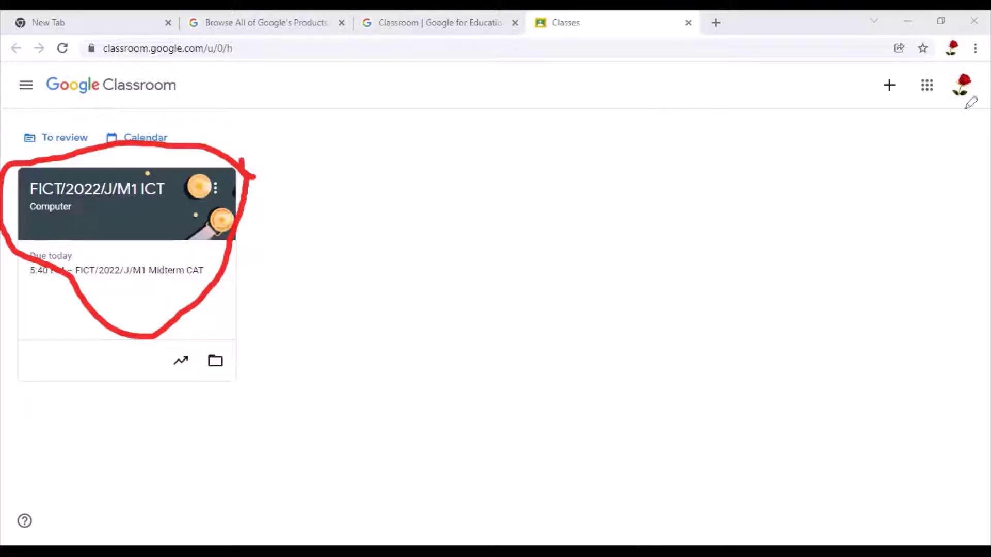
key(Escape)
mouse_move(979, 94)
mouse_down()
mouse_move(961, 12)
mouse_move(950, 106)
mouse_move(977, 95)
mouse_move(975, 68)
mouse_up()
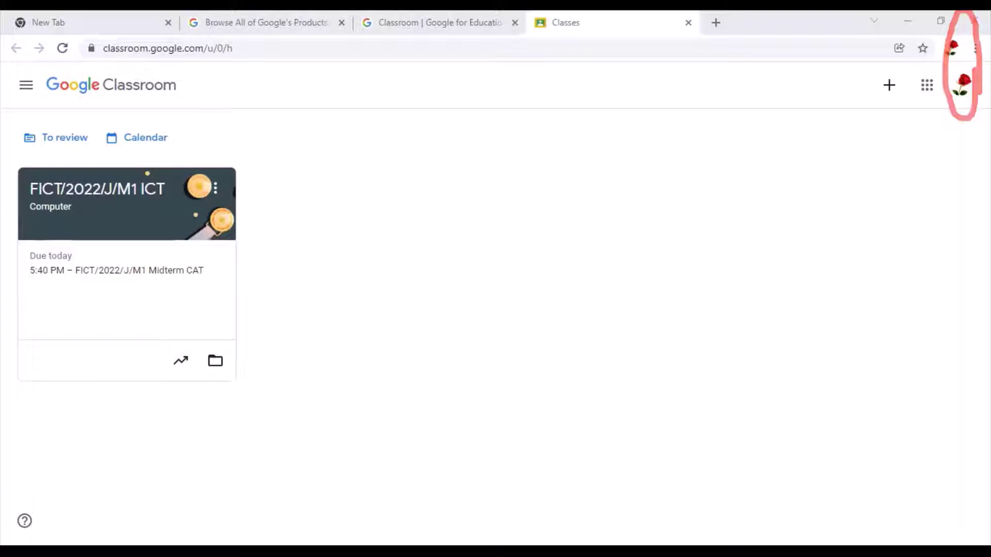
mouse_move(11, 157)
mouse_down()
mouse_move(9, 193)
mouse_move(64, 284)
mouse_move(281, 157)
mouse_up()
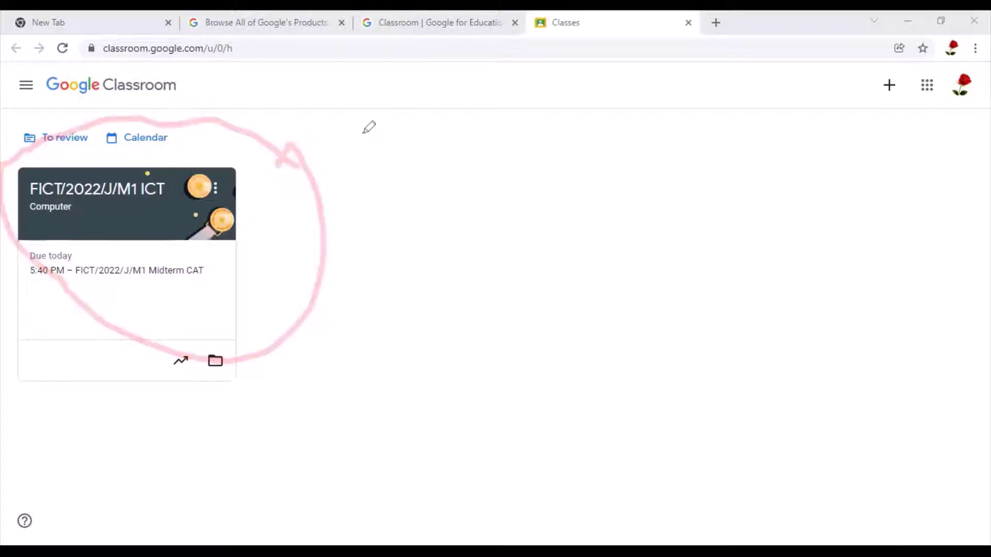
Show the signed-in Google account's details and highlight its e-mail address and account name.
click(964, 94)
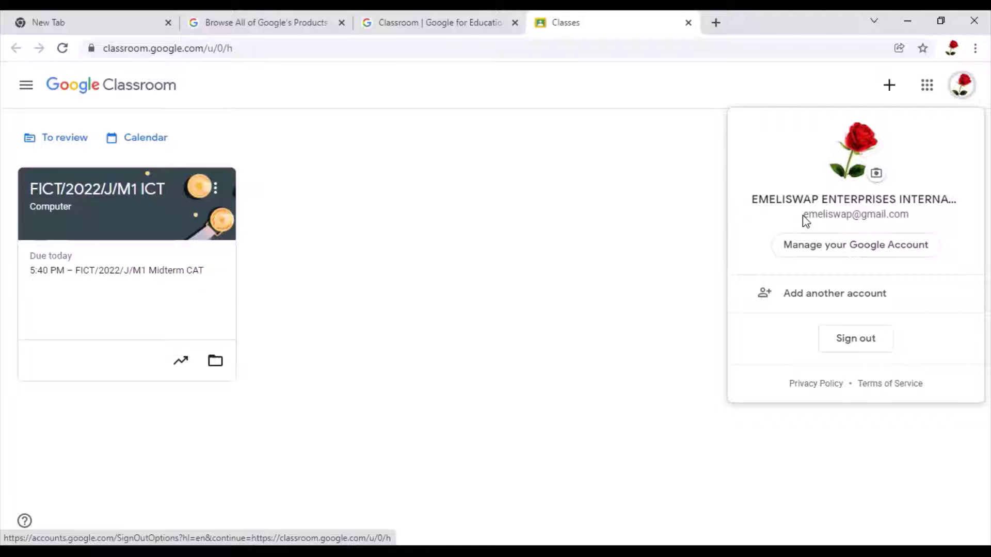
drag(803, 221, 927, 224)
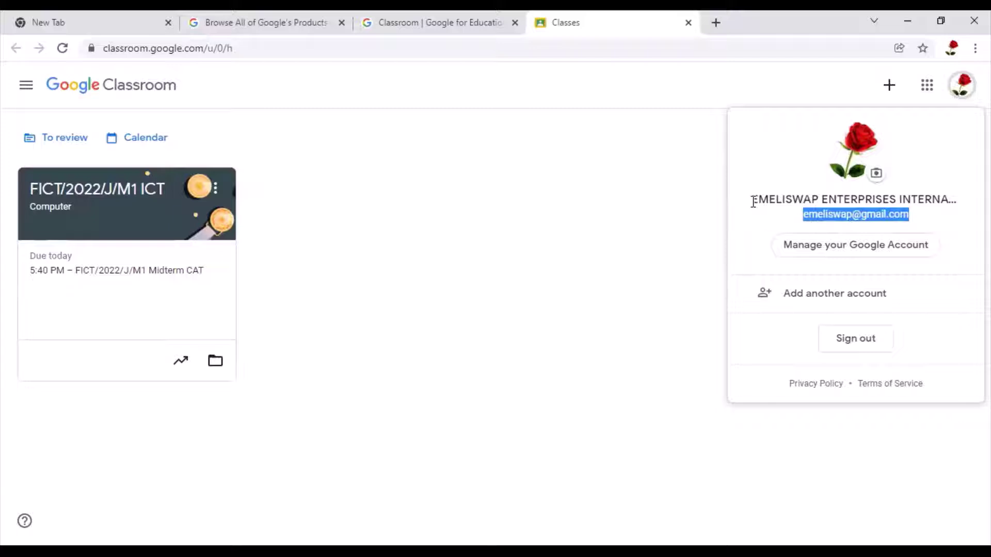
drag(752, 199, 949, 201)
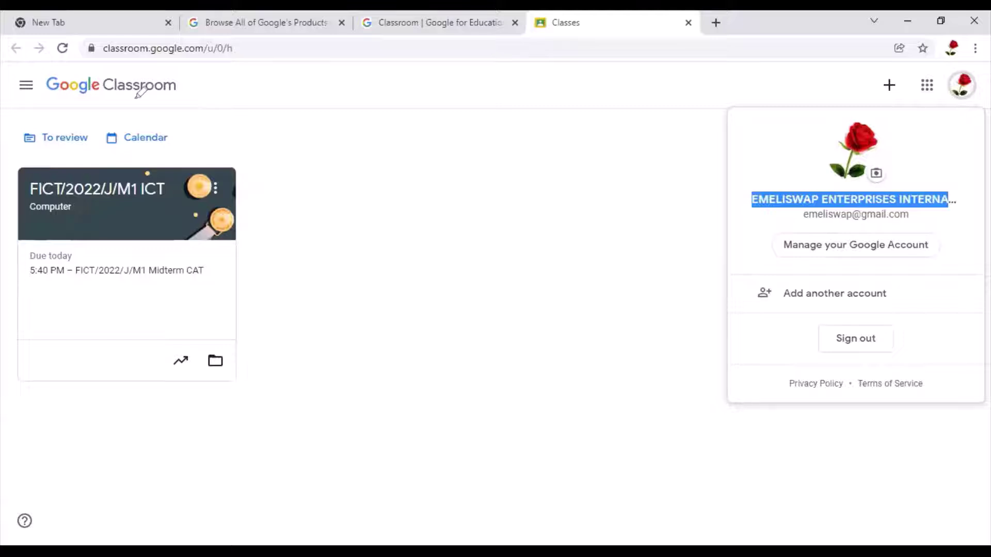
drag(217, 135, 11, 191)
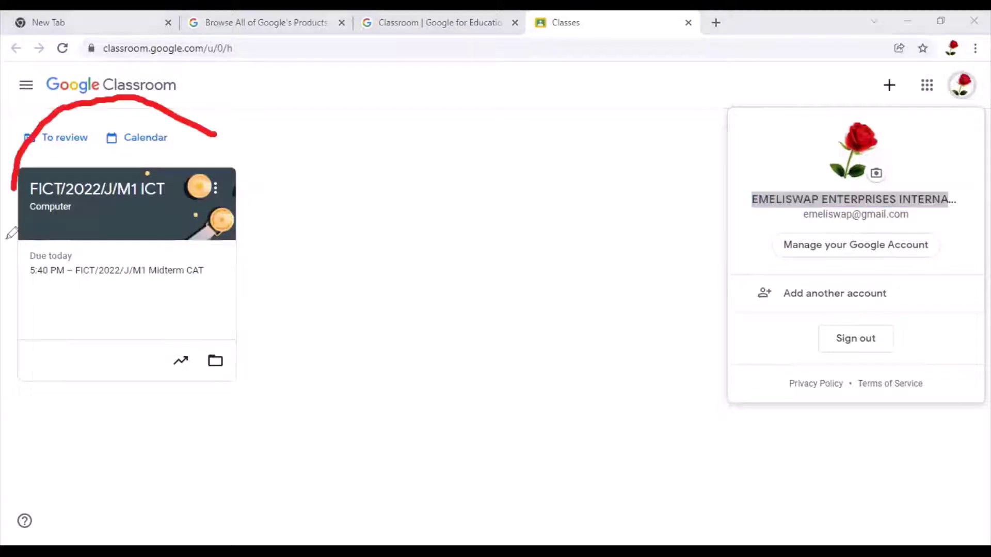
mouse_move(10, 235)
mouse_down()
mouse_move(93, 347)
mouse_move(295, 161)
mouse_move(195, 127)
mouse_up()
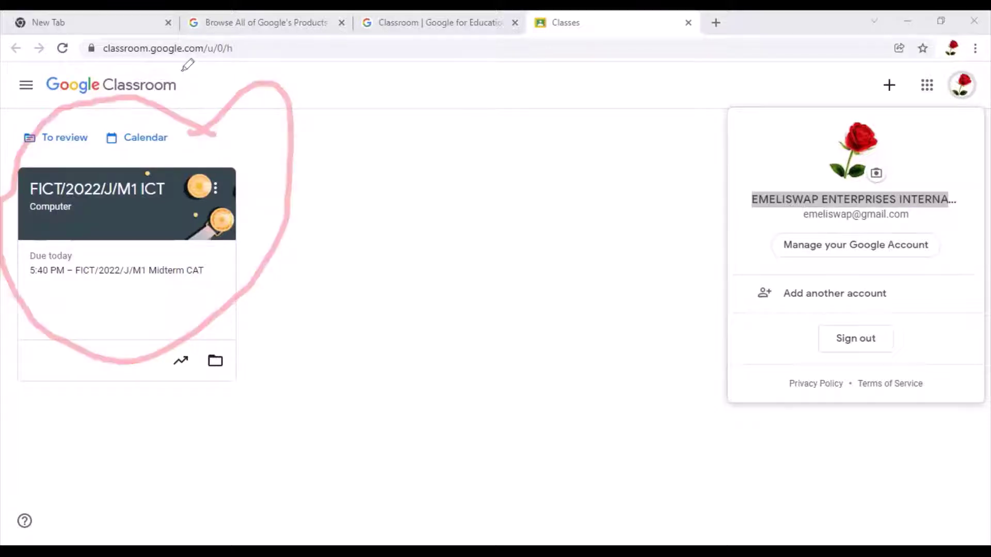
drag(56, 64, 185, 71)
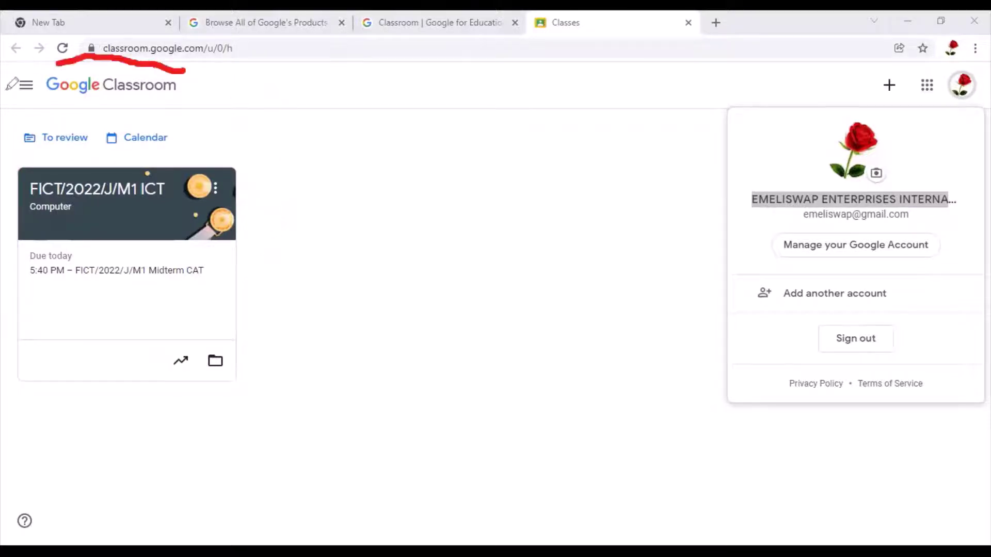
mouse_move(56, 64)
mouse_down()
mouse_move(178, 106)
mouse_move(187, 92)
mouse_move(172, 69)
mouse_up()
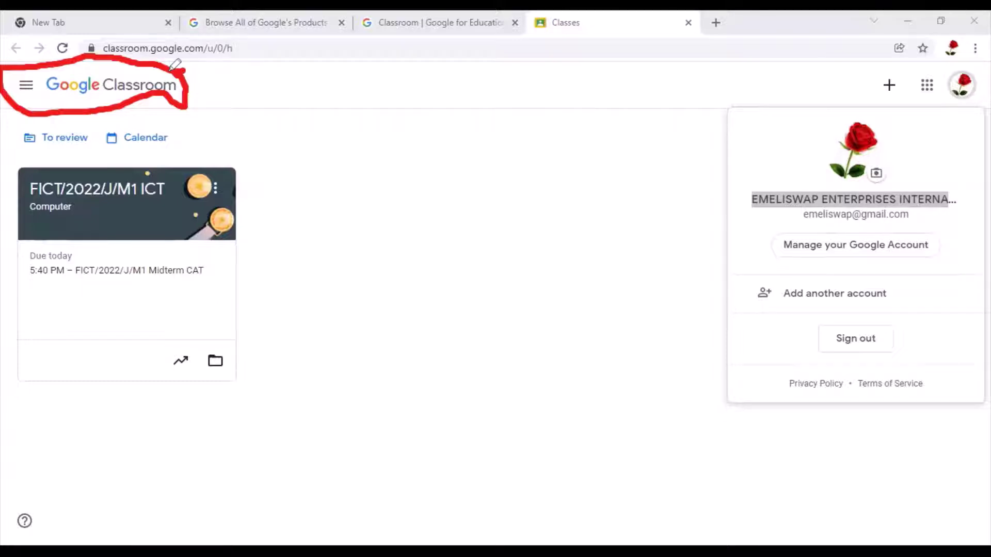
drag(181, 72, 201, 111)
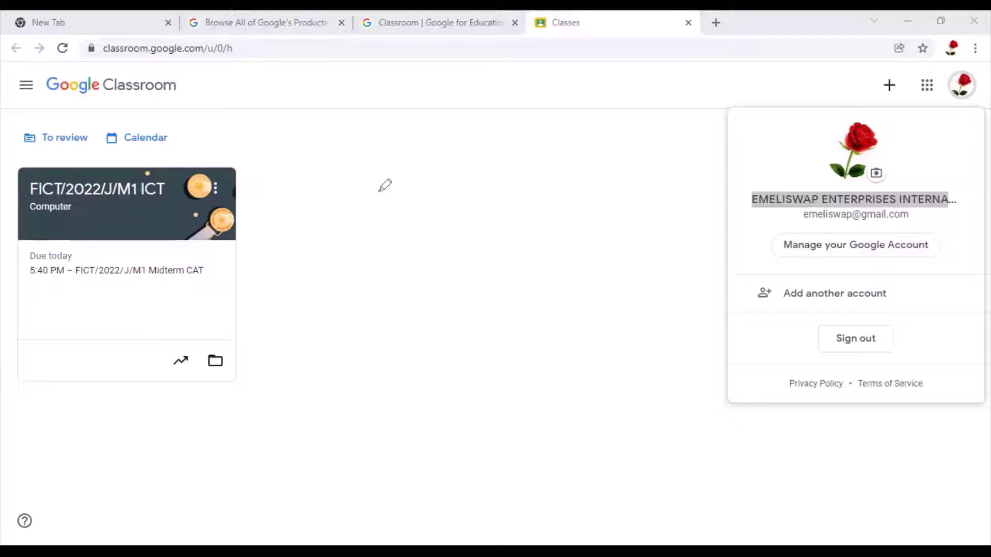
Close the account details and open the FICT/2022/J/M1 ICT class.
click(224, 288)
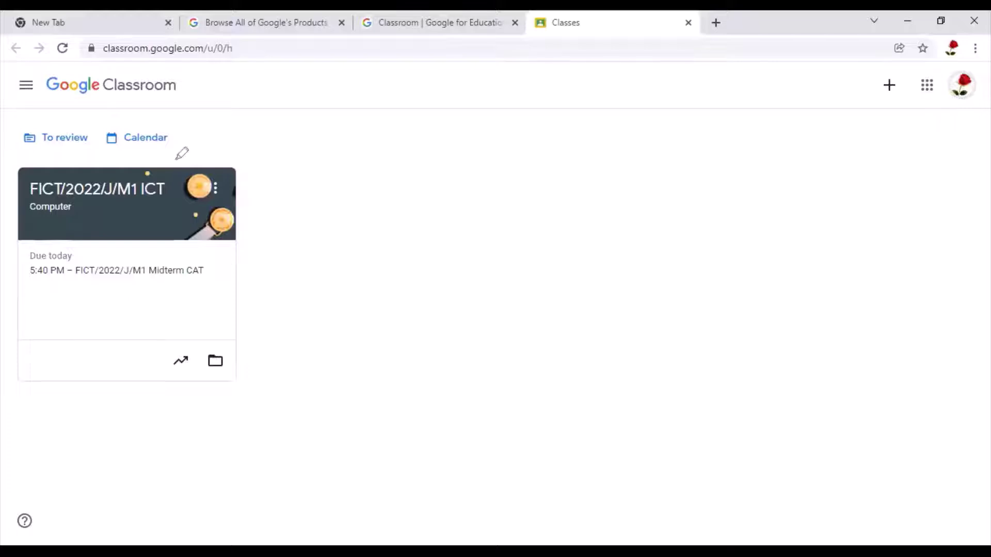
mouse_move(177, 159)
mouse_down()
mouse_move(47, 151)
mouse_move(108, 344)
mouse_move(238, 295)
mouse_move(222, 190)
mouse_move(128, 141)
mouse_up()
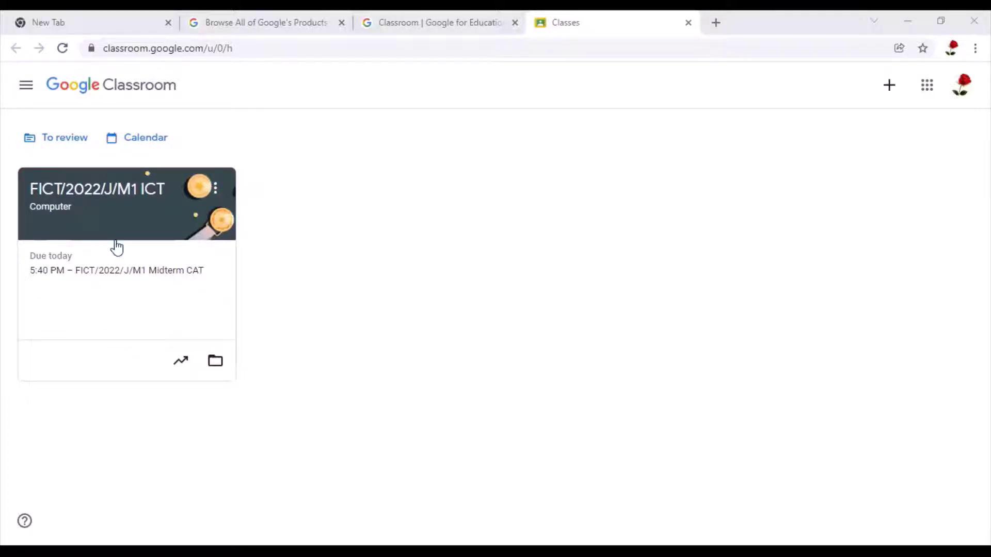
click(97, 192)
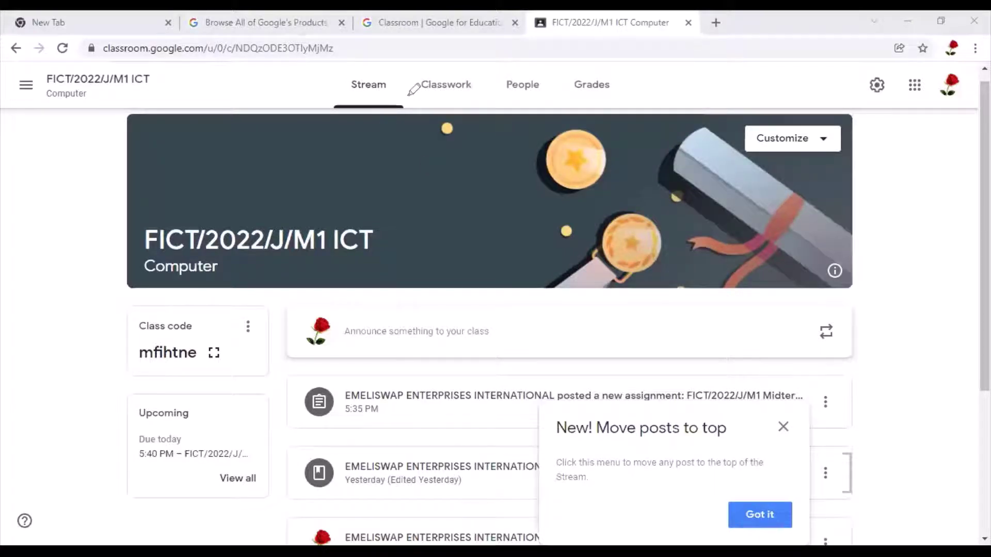
drag(408, 93, 355, 85)
drag(465, 71, 477, 104)
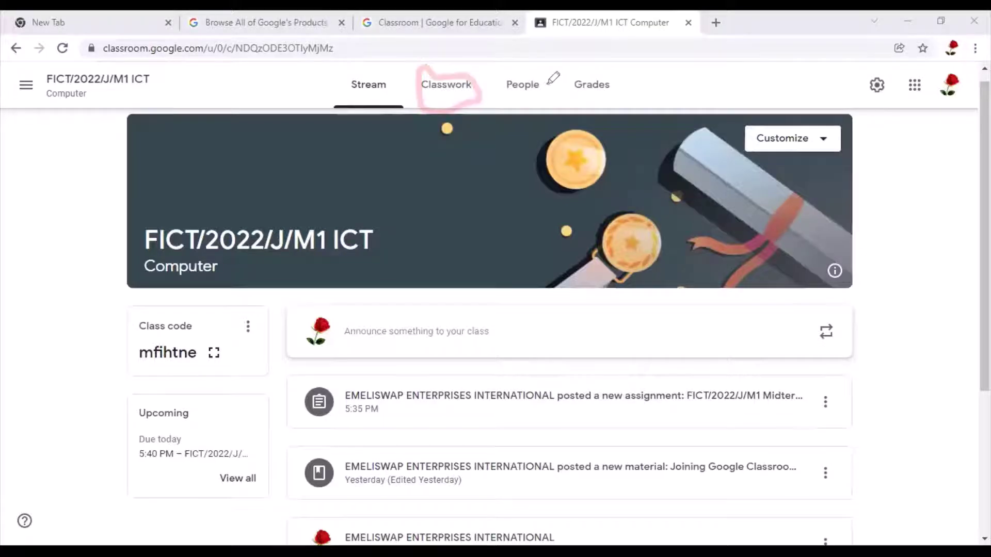
mouse_move(538, 101)
mouse_down()
mouse_move(553, 76)
mouse_move(593, 77)
mouse_move(567, 96)
mouse_move(604, 81)
mouse_up()
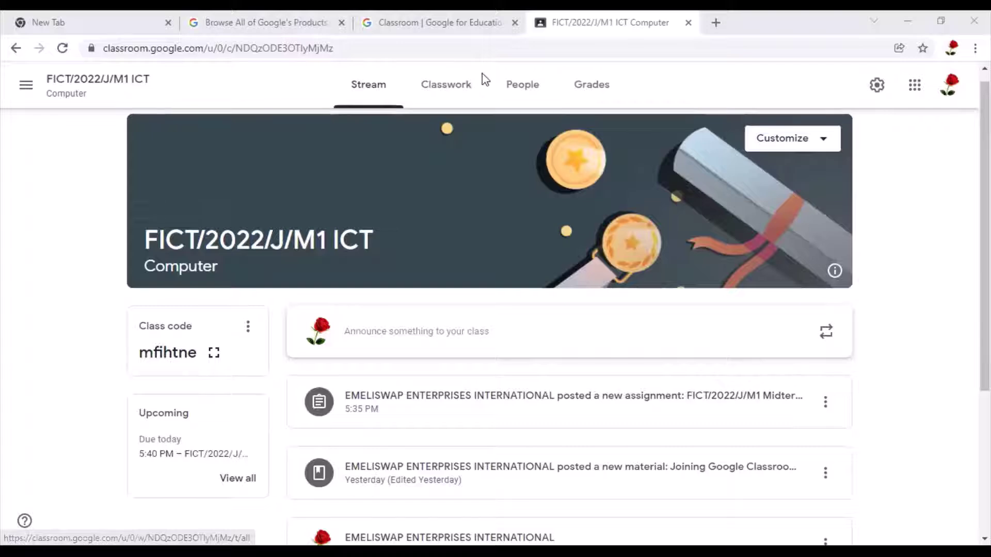
mouse_move(482, 73)
mouse_down()
mouse_move(436, 77)
mouse_move(478, 97)
mouse_move(484, 89)
mouse_up()
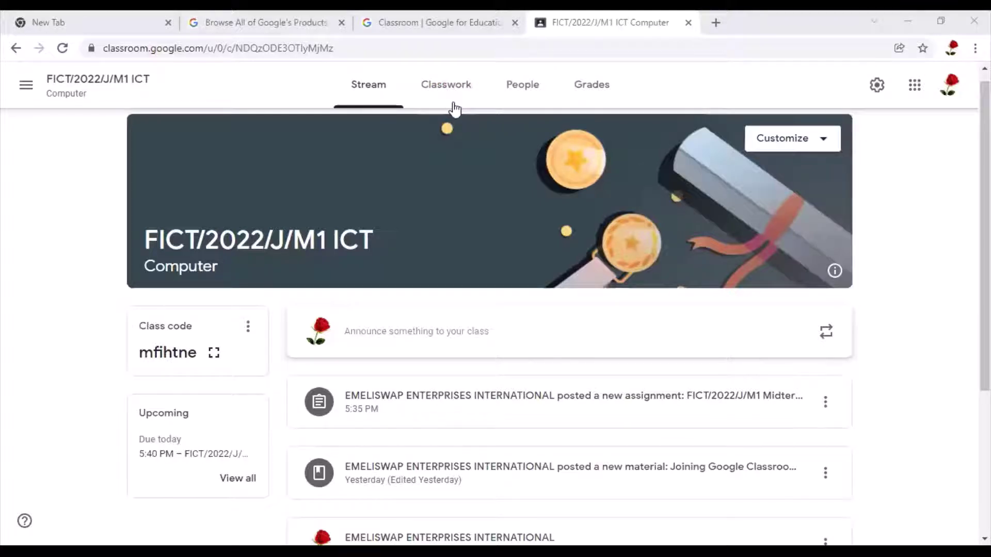
Go to the class's Classwork page and dismiss the tip about dragging and dropping classwork.
click(447, 86)
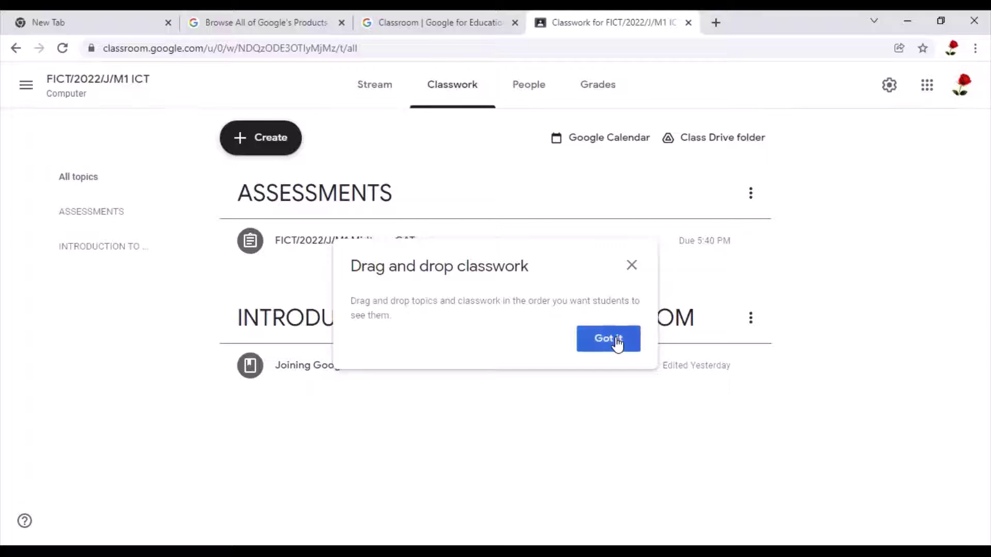
click(608, 339)
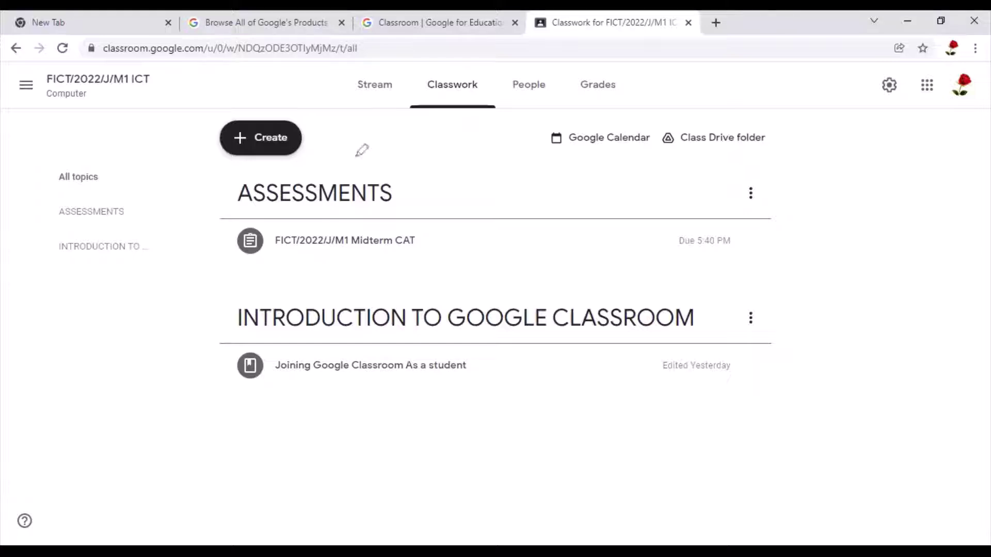
mouse_move(410, 168)
mouse_down()
mouse_move(288, 157)
mouse_move(242, 173)
mouse_move(233, 200)
mouse_move(417, 220)
mouse_up()
mouse_move(482, 220)
mouse_down()
mouse_move(532, 219)
mouse_move(447, 162)
mouse_move(398, 161)
mouse_up()
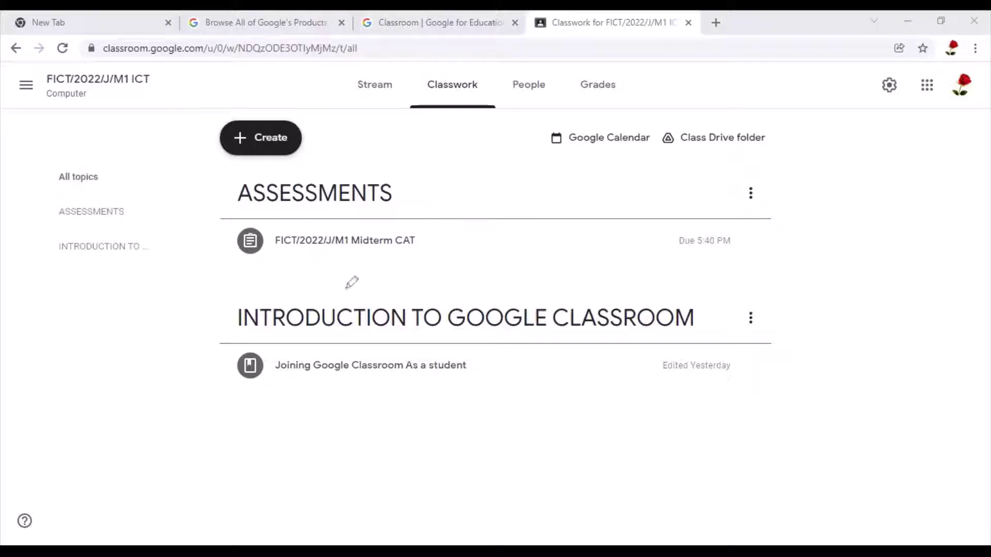
drag(214, 233, 215, 304)
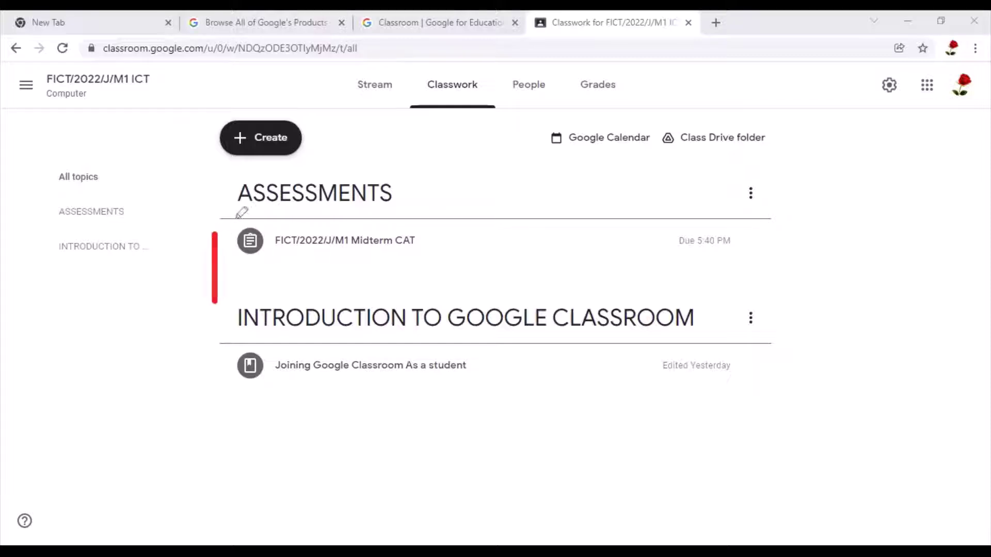
drag(232, 230, 235, 284)
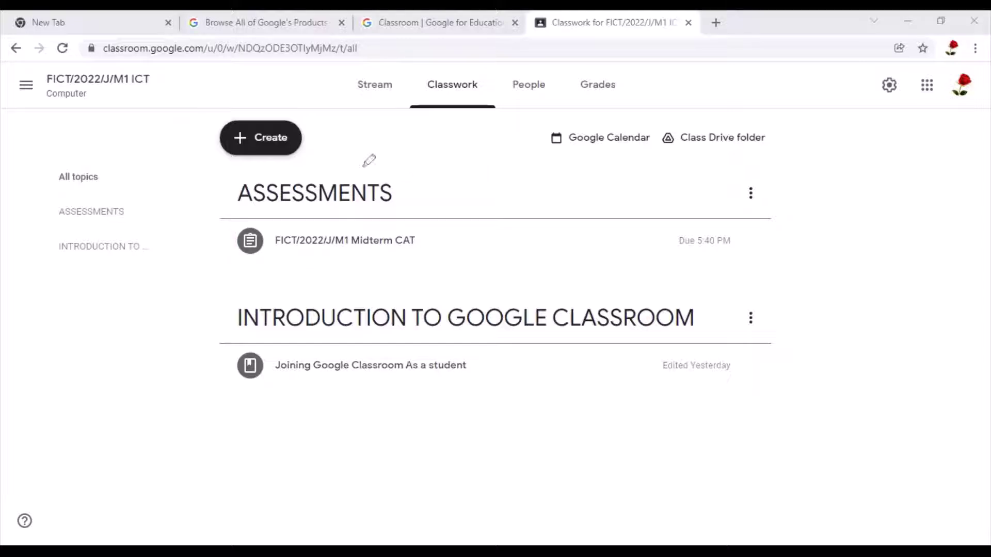
mouse_move(408, 177)
mouse_down()
mouse_move(242, 178)
mouse_move(298, 230)
mouse_up()
drag(391, 209, 361, 159)
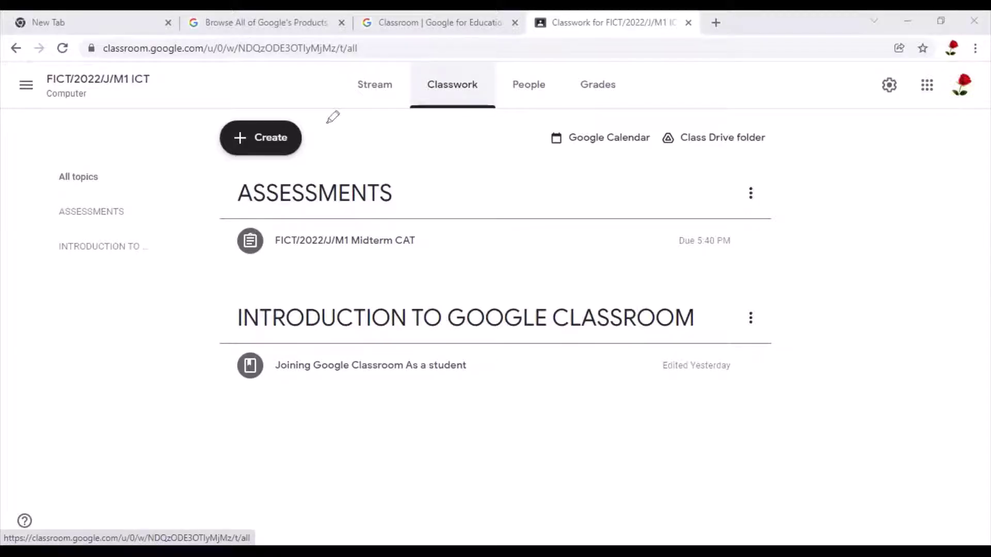
mouse_move(291, 118)
mouse_down()
mouse_move(212, 117)
mouse_move(281, 164)
mouse_move(281, 98)
mouse_move(273, 106)
mouse_up()
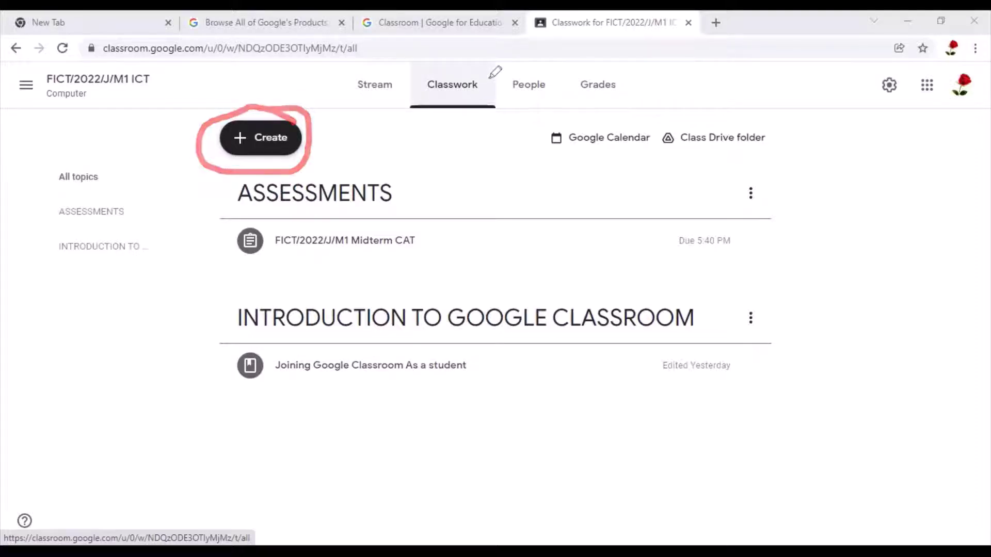
mouse_move(495, 77)
mouse_down()
mouse_move(442, 70)
mouse_move(454, 116)
mouse_move(497, 72)
mouse_move(486, 70)
mouse_up()
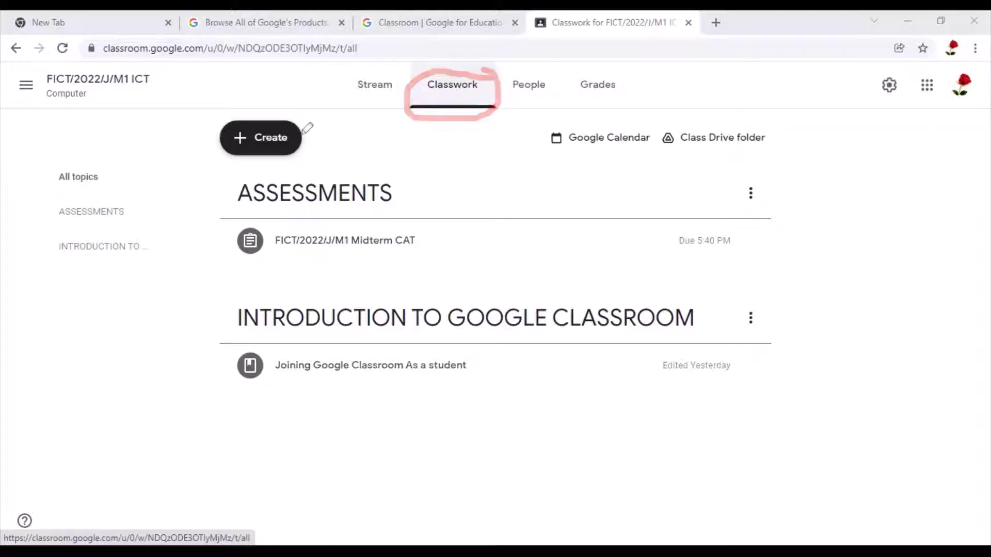
mouse_move(238, 83)
mouse_down()
mouse_move(303, 135)
mouse_move(328, 130)
mouse_move(254, 137)
mouse_up()
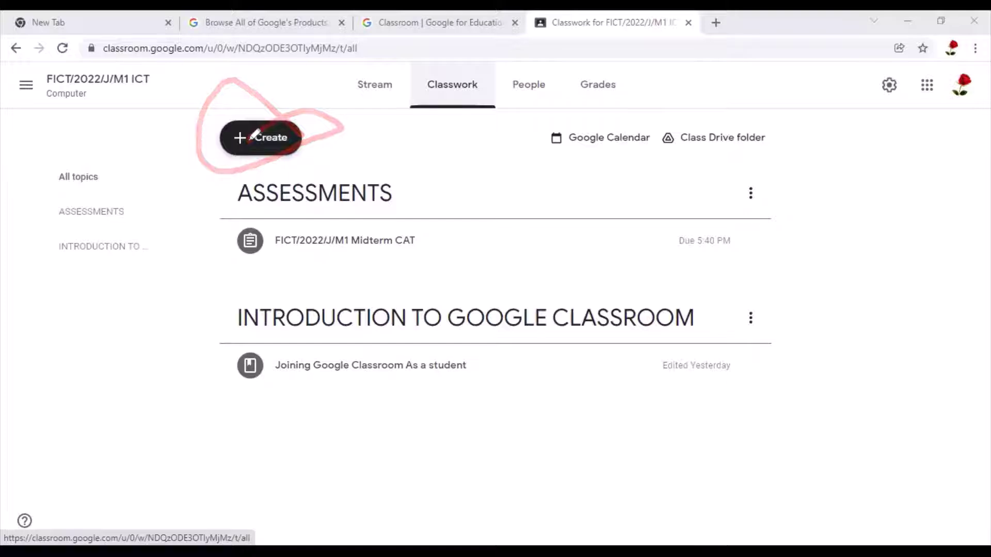
Bring up the types of classwork that can be created for this class.
click(262, 147)
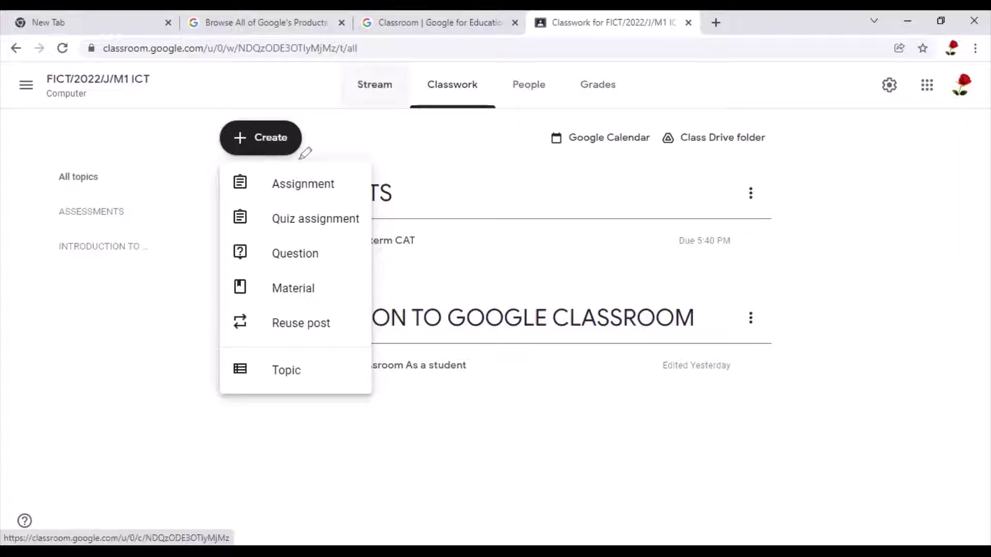
mouse_move(287, 158)
mouse_down()
mouse_move(232, 197)
mouse_move(228, 323)
mouse_move(241, 379)
mouse_move(300, 404)
mouse_move(350, 186)
mouse_move(308, 162)
mouse_move(301, 170)
mouse_up()
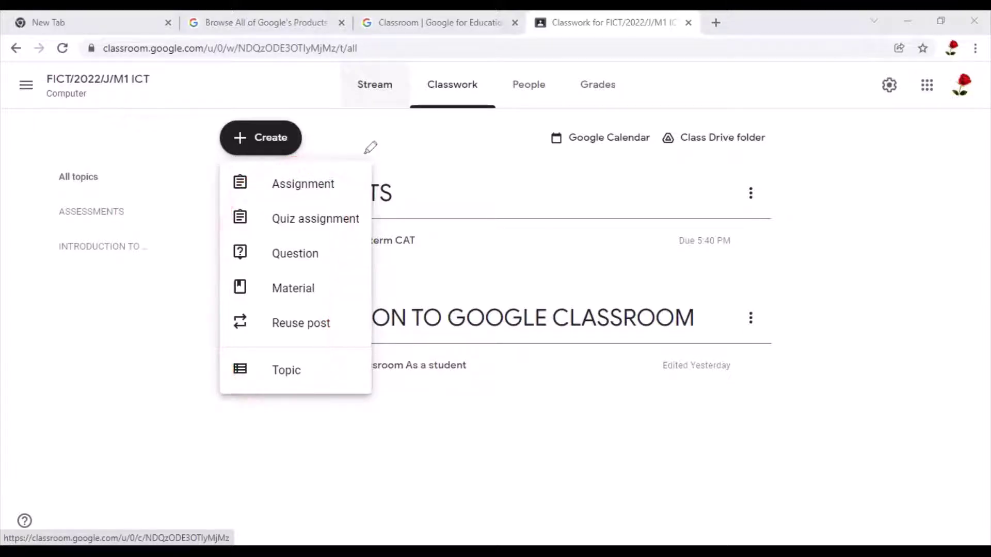
drag(313, 176, 360, 156)
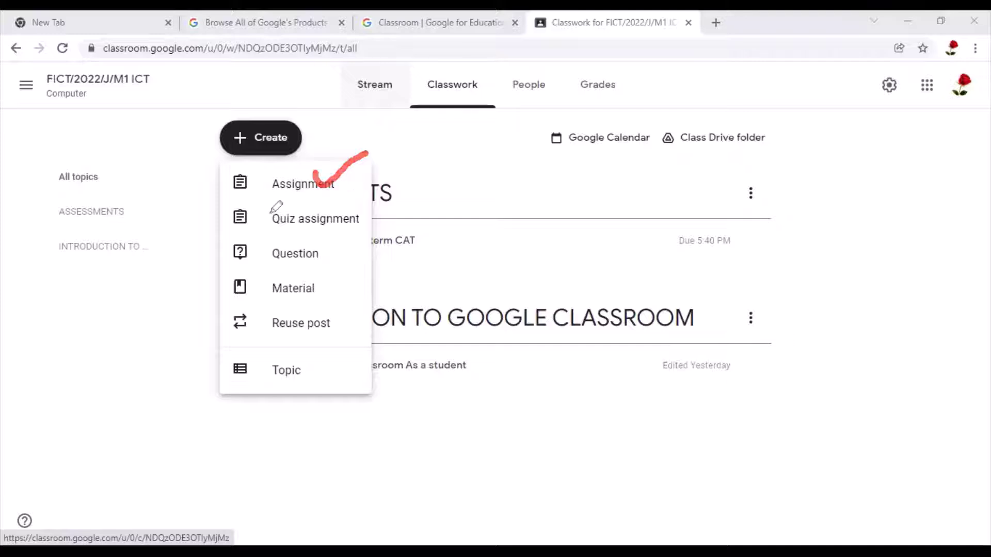
drag(274, 207, 285, 219)
drag(359, 231, 345, 196)
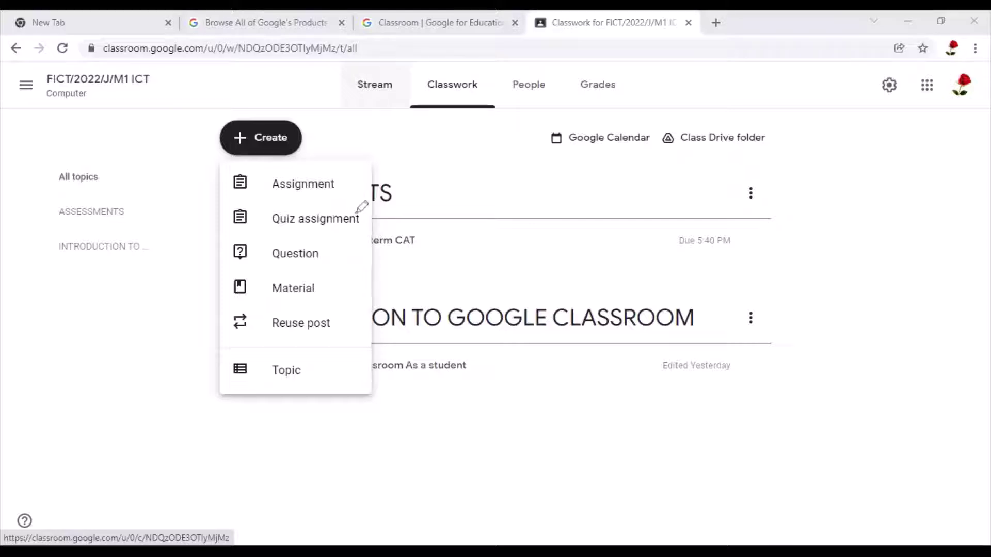
mouse_move(360, 213)
mouse_down()
mouse_move(274, 207)
mouse_move(270, 221)
mouse_move(330, 239)
mouse_move(365, 227)
mouse_move(361, 206)
mouse_move(349, 208)
mouse_up()
mouse_move(292, 239)
mouse_down()
mouse_move(322, 241)
mouse_move(262, 257)
mouse_move(310, 263)
mouse_move(331, 235)
mouse_move(313, 241)
mouse_up()
mouse_move(330, 285)
mouse_down()
mouse_move(268, 274)
mouse_move(268, 301)
mouse_move(341, 305)
mouse_up()
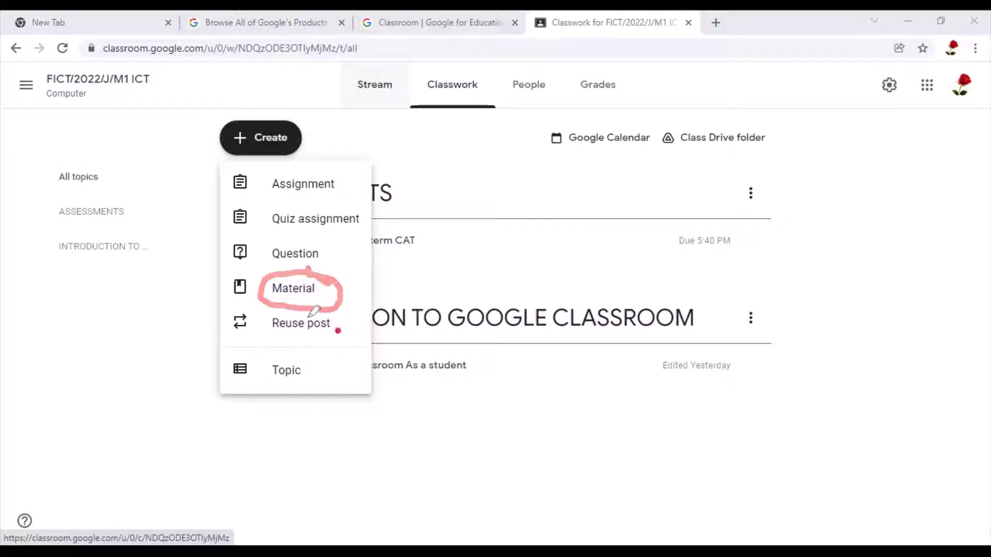
mouse_move(281, 319)
mouse_down()
mouse_move(338, 330)
mouse_move(347, 348)
mouse_move(313, 320)
mouse_up()
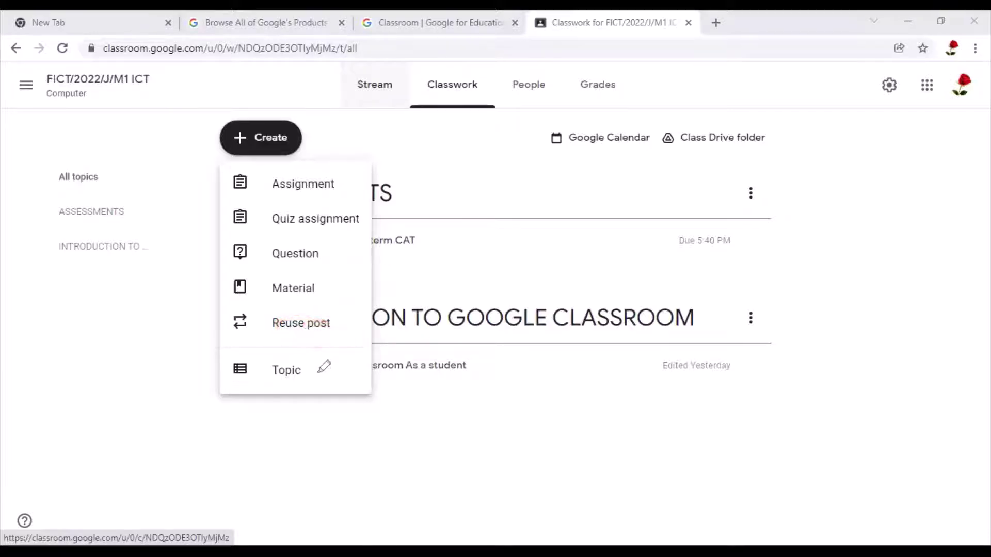
mouse_move(325, 364)
mouse_down()
mouse_move(282, 349)
mouse_move(265, 372)
mouse_move(327, 393)
mouse_move(285, 347)
mouse_up()
mouse_move(374, 192)
mouse_down()
mouse_move(250, 203)
mouse_move(341, 238)
mouse_up()
mouse_move(375, 196)
mouse_down()
mouse_move(342, 238)
mouse_move(438, 181)
mouse_up()
mouse_move(360, 209)
mouse_down()
mouse_move(409, 177)
mouse_move(425, 114)
mouse_up()
mouse_move(364, 211)
mouse_down()
mouse_move(239, 206)
mouse_move(229, 226)
mouse_move(327, 240)
mouse_move(359, 208)
mouse_up()
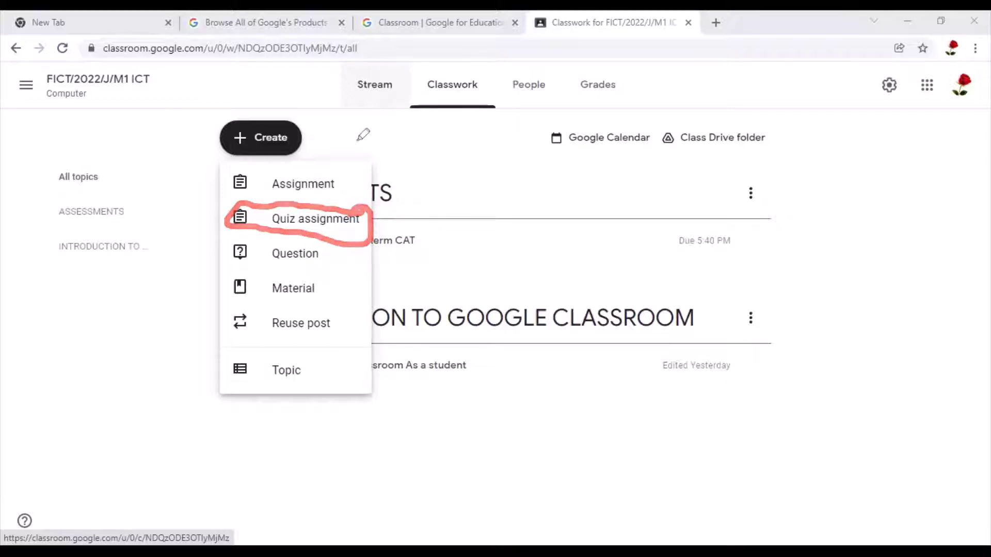
Start a new quiz assignment for the class and mark its Assignment heading, title field and instructions field.
click(307, 221)
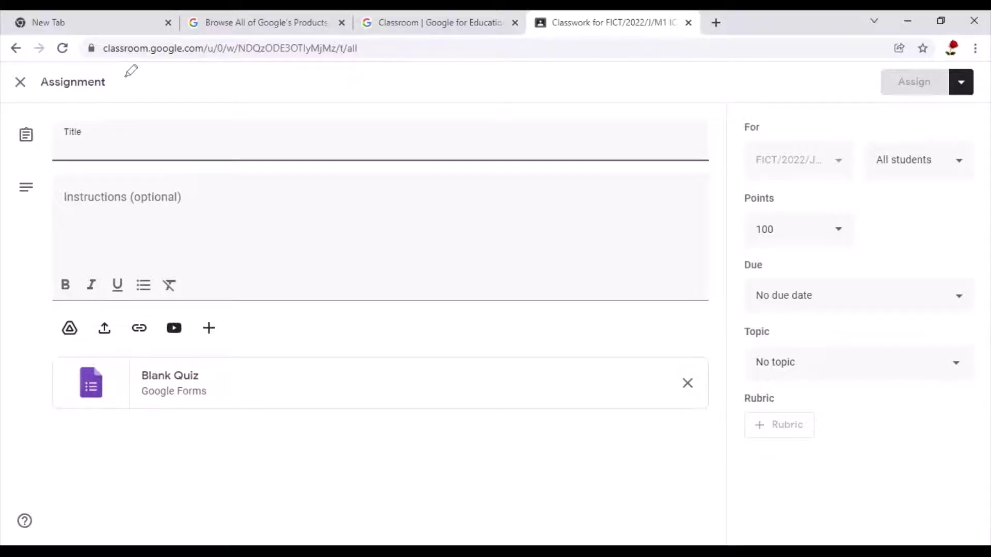
mouse_move(131, 71)
mouse_down()
mouse_move(15, 83)
mouse_move(120, 68)
mouse_move(105, 56)
mouse_up()
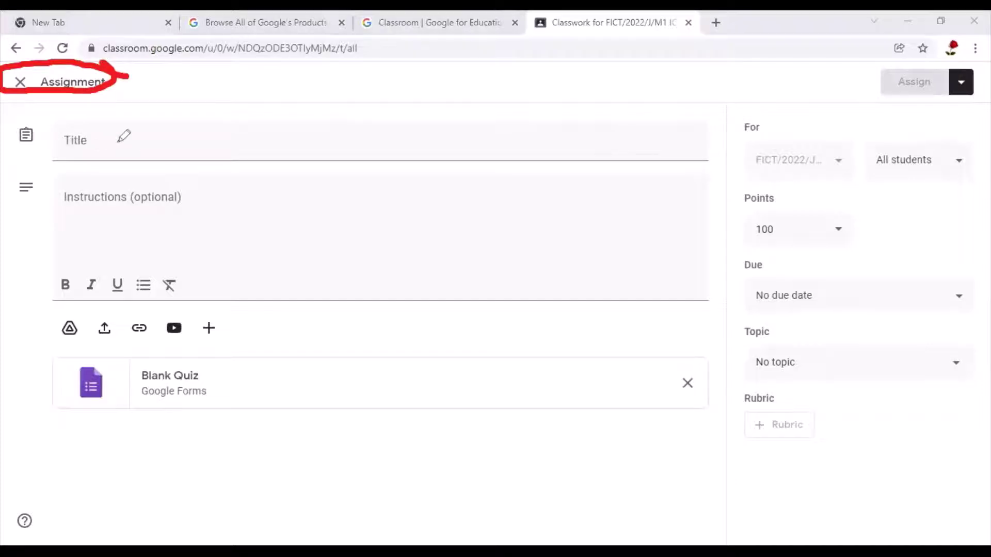
mouse_move(110, 125)
mouse_down()
mouse_move(60, 127)
mouse_move(108, 151)
mouse_move(92, 117)
mouse_up()
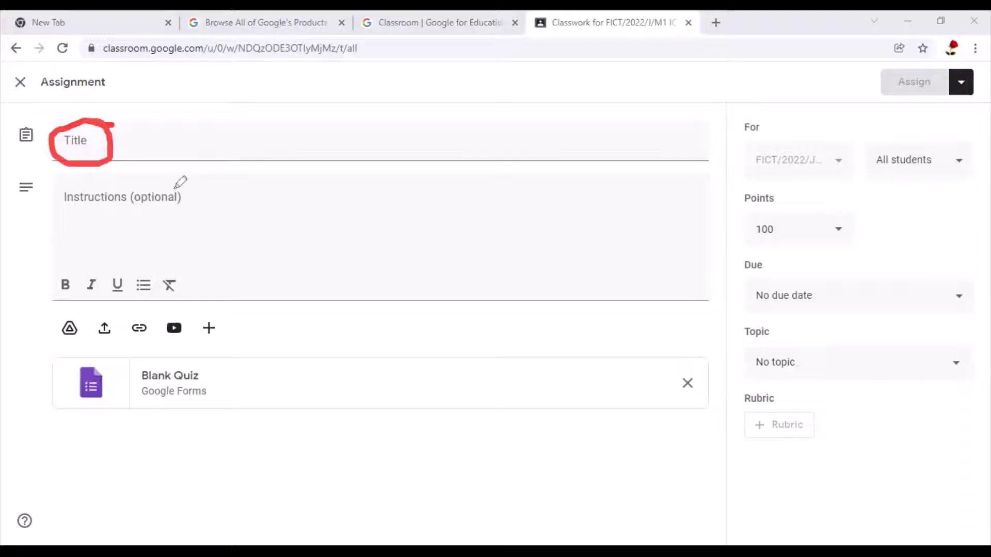
mouse_move(180, 189)
mouse_down()
mouse_move(32, 193)
mouse_move(31, 224)
mouse_move(194, 203)
mouse_move(192, 175)
mouse_move(166, 185)
mouse_up()
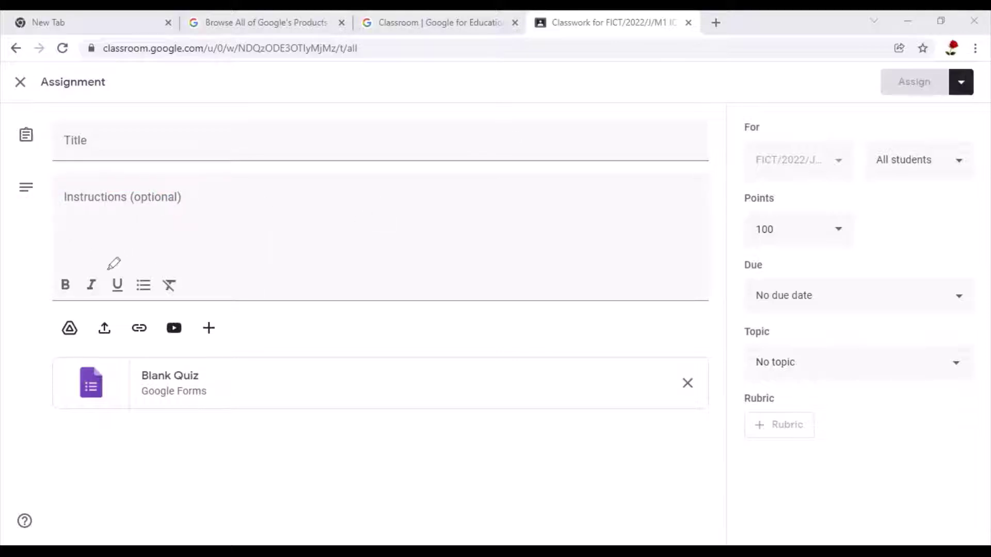
Mark the text formatting options and the attachment area holding the Blank Quiz form.
mouse_move(122, 268)
mouse_down()
mouse_move(54, 273)
mouse_move(64, 301)
mouse_move(184, 291)
mouse_move(165, 263)
mouse_move(101, 264)
mouse_up()
drag(364, 308, 259, 297)
mouse_move(132, 294)
mouse_down()
mouse_move(8, 299)
mouse_move(6, 409)
mouse_up()
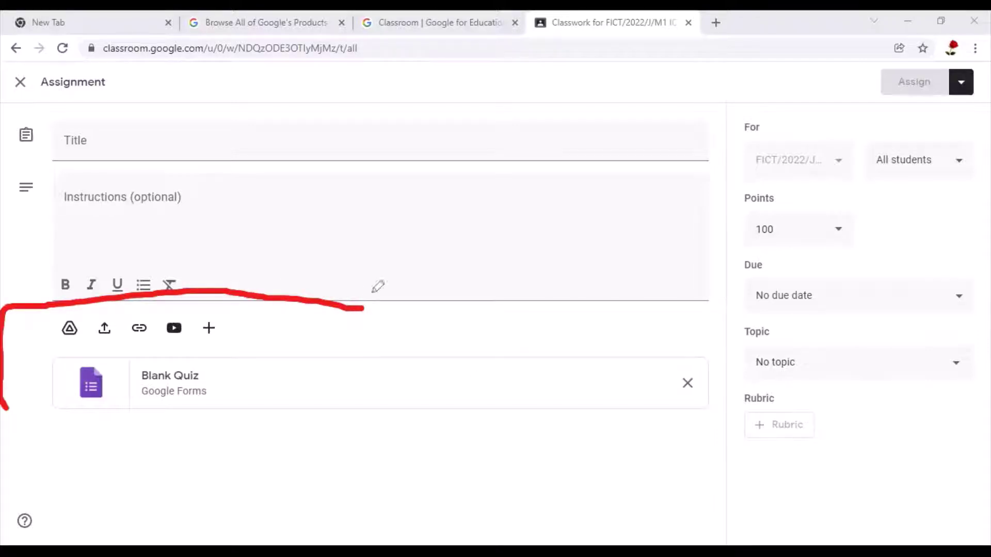
drag(377, 285, 356, 296)
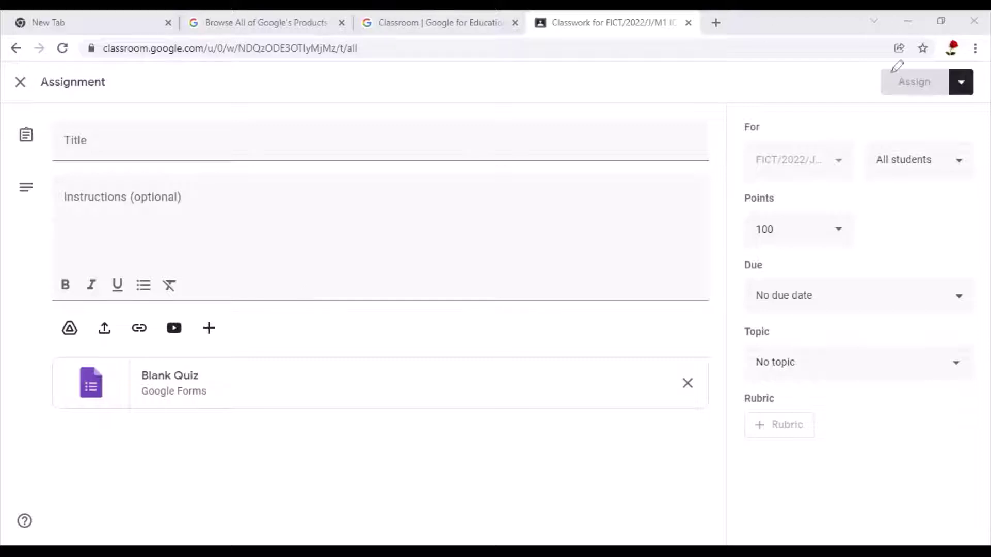
Circle the whole group of assignment settings, including the class chosen under For.
mouse_move(931, 120)
mouse_down()
mouse_move(813, 86)
mouse_move(764, 99)
mouse_move(738, 166)
mouse_move(734, 218)
mouse_move(744, 430)
mouse_up()
mouse_move(838, 473)
mouse_down()
mouse_move(880, 466)
mouse_move(908, 424)
mouse_move(988, 388)
mouse_move(988, 196)
mouse_move(963, 109)
mouse_move(887, 102)
mouse_move(882, 111)
mouse_move(889, 94)
mouse_up()
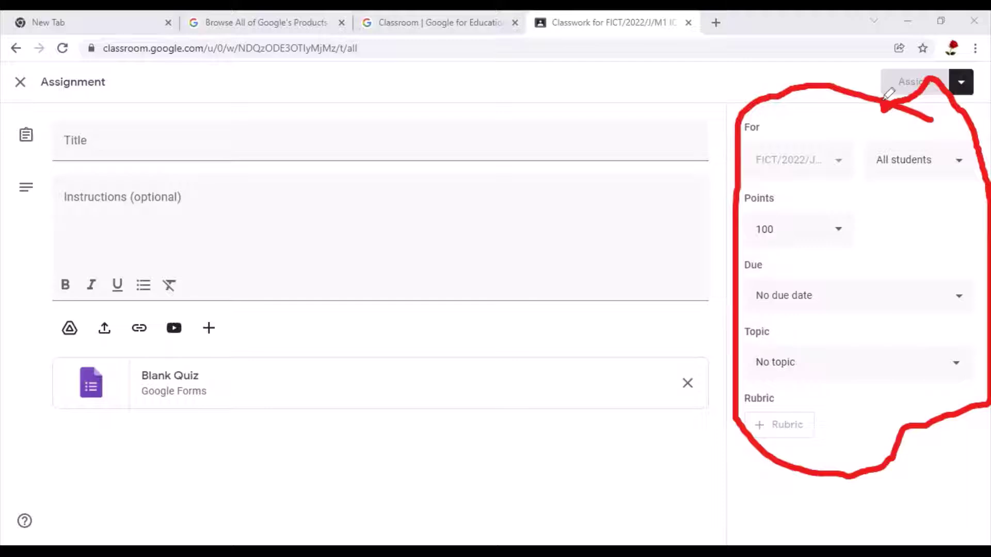
drag(824, 121, 838, 125)
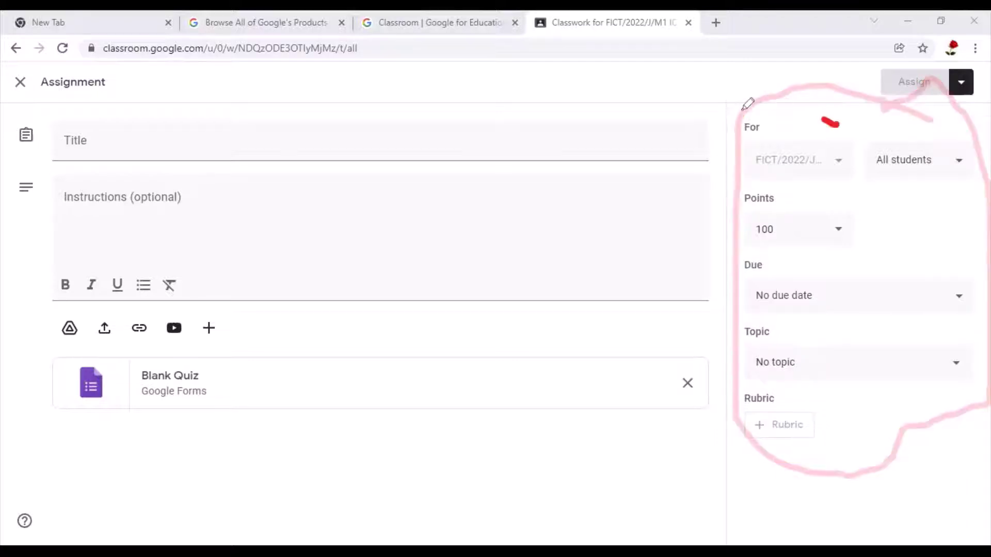
mouse_move(748, 103)
mouse_down()
mouse_move(756, 166)
mouse_move(841, 182)
mouse_move(816, 112)
mouse_up()
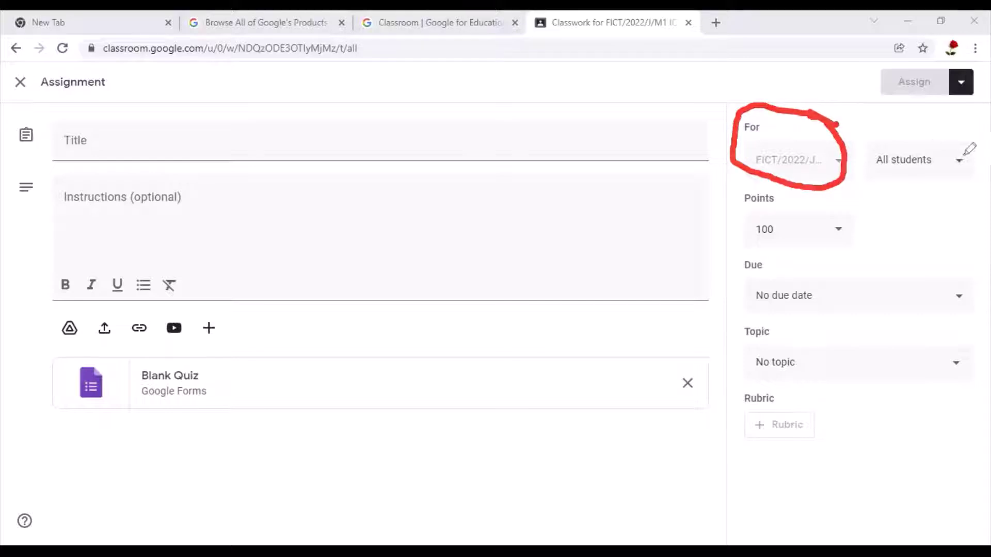
Mark the student selection, Points, Due, Topic and Rubric settings one after another.
mouse_move(973, 143)
mouse_down()
mouse_move(924, 134)
mouse_move(877, 145)
mouse_move(871, 176)
mouse_move(914, 193)
mouse_move(981, 182)
mouse_move(953, 135)
mouse_up()
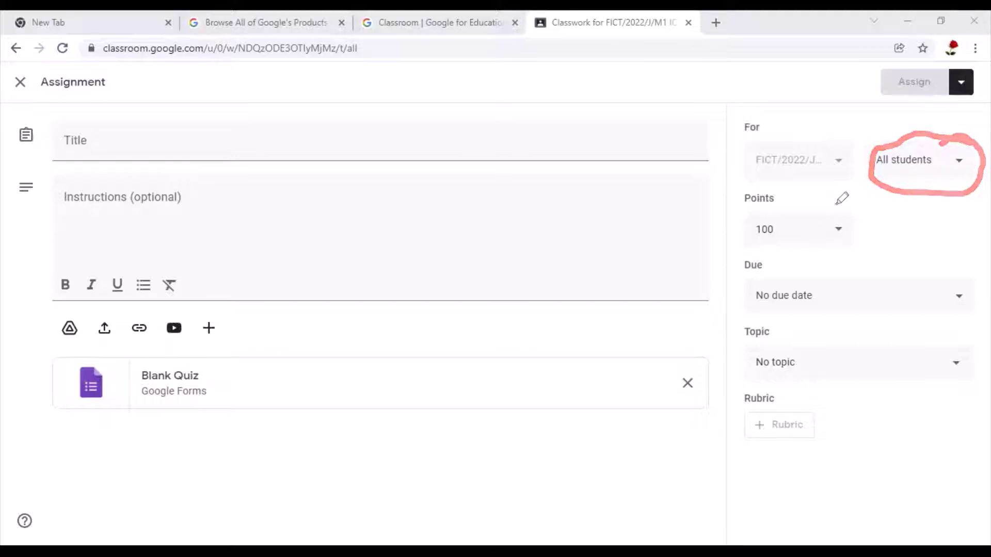
mouse_move(837, 204)
mouse_down()
mouse_move(788, 189)
mouse_move(744, 193)
mouse_move(739, 227)
mouse_move(847, 225)
mouse_move(826, 195)
mouse_move(775, 218)
mouse_move(749, 217)
mouse_move(792, 233)
mouse_move(783, 217)
mouse_up()
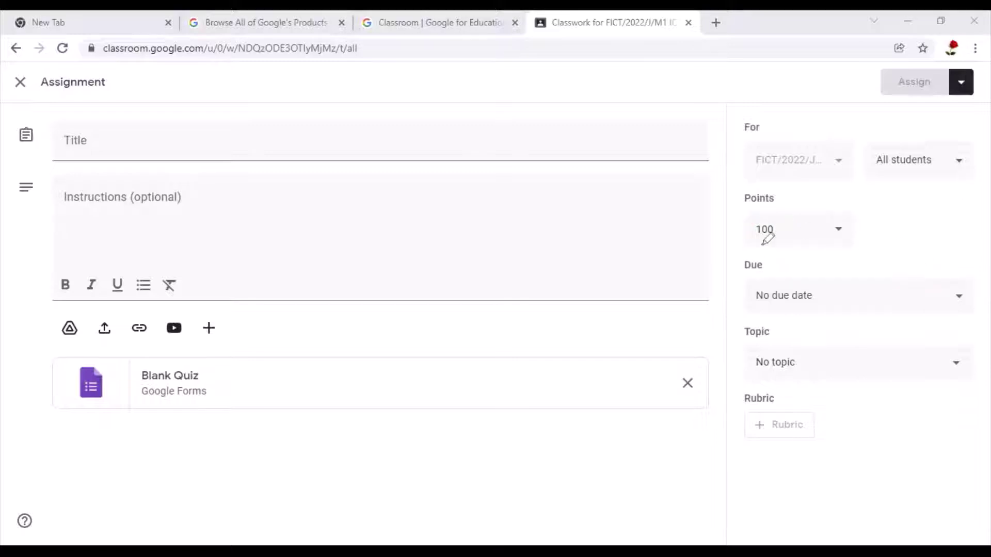
mouse_move(744, 254)
mouse_down()
mouse_move(954, 257)
mouse_move(940, 310)
mouse_move(801, 307)
mouse_move(706, 281)
mouse_move(762, 245)
mouse_up()
mouse_move(963, 326)
mouse_down()
mouse_move(847, 312)
mouse_move(728, 320)
mouse_move(723, 347)
mouse_move(789, 395)
mouse_move(982, 385)
mouse_move(969, 327)
mouse_up()
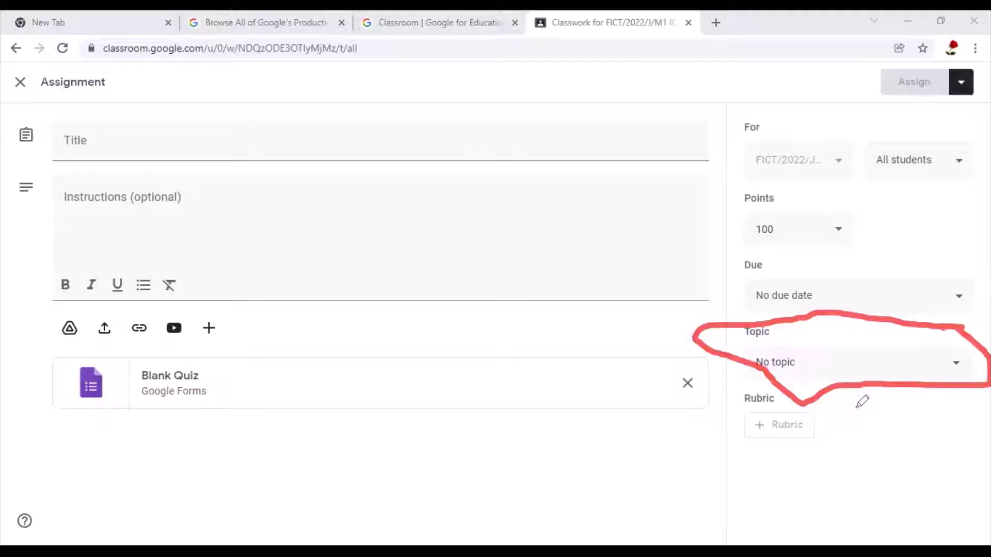
mouse_move(870, 407)
mouse_down()
mouse_move(790, 381)
mouse_move(738, 395)
mouse_move(728, 421)
mouse_move(796, 458)
mouse_move(838, 440)
mouse_move(864, 406)
mouse_move(855, 399)
mouse_up()
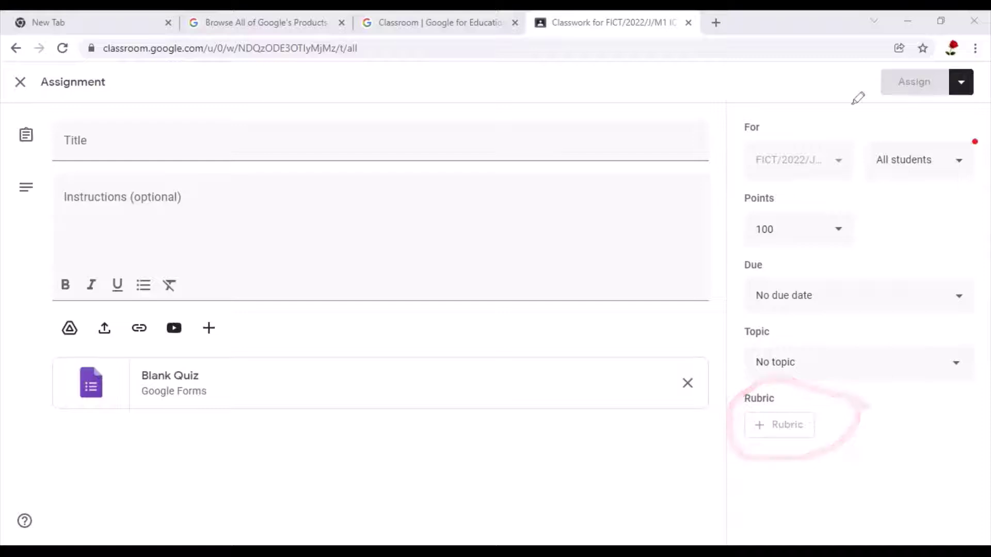
Review the assignment form again by circling all the settings, the attachment area with the Blank Quiz, and the title field.
mouse_move(975, 141)
mouse_down()
mouse_move(808, 104)
mouse_move(753, 126)
mouse_move(738, 180)
mouse_up()
mouse_move(754, 299)
mouse_down()
mouse_move(754, 368)
mouse_move(779, 418)
mouse_move(872, 451)
mouse_move(940, 352)
mouse_move(966, 136)
mouse_up()
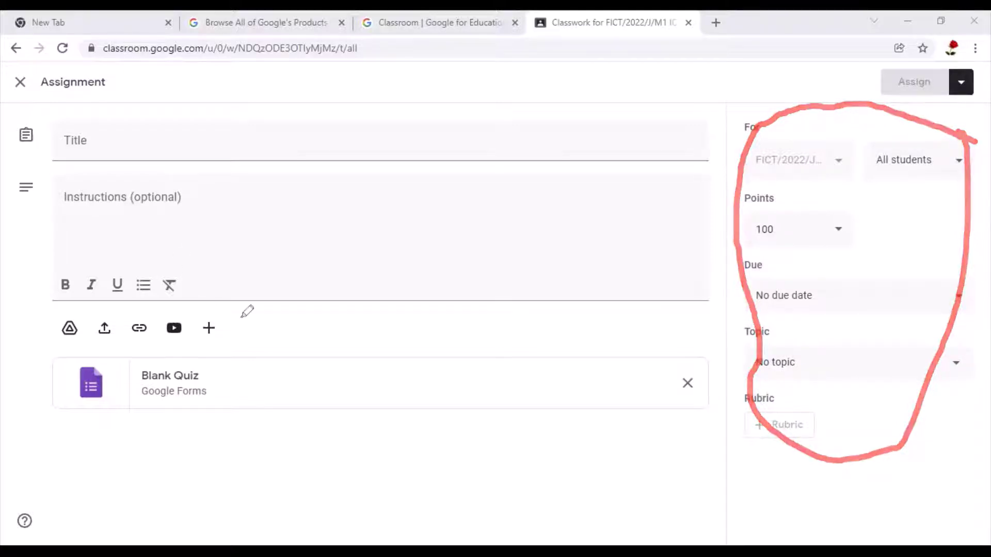
mouse_move(253, 316)
mouse_down()
mouse_move(115, 304)
mouse_move(6, 344)
mouse_move(28, 433)
mouse_up()
mouse_move(94, 452)
mouse_down()
mouse_move(216, 464)
mouse_move(247, 305)
mouse_up()
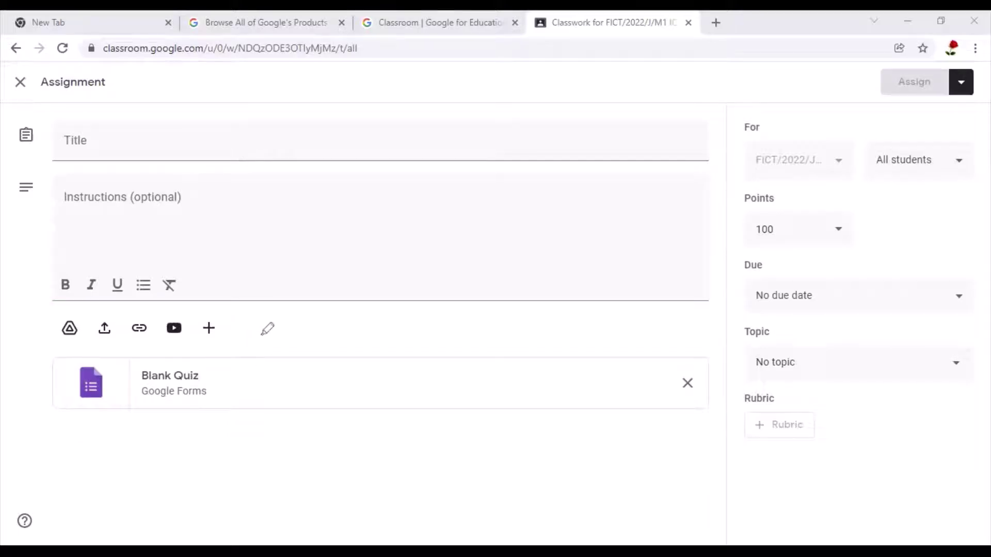
mouse_move(264, 334)
mouse_down()
mouse_move(192, 302)
mouse_move(60, 329)
mouse_move(62, 376)
mouse_move(227, 467)
mouse_move(284, 318)
mouse_move(254, 331)
mouse_up()
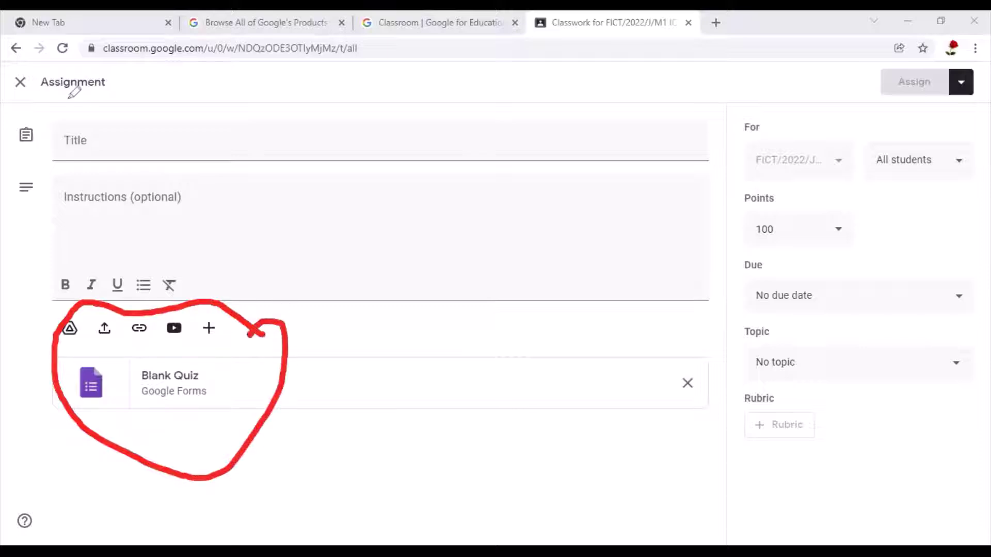
mouse_move(147, 118)
mouse_down()
mouse_move(102, 117)
mouse_move(53, 146)
mouse_move(150, 157)
mouse_move(250, 146)
mouse_move(181, 116)
mouse_move(127, 112)
mouse_up()
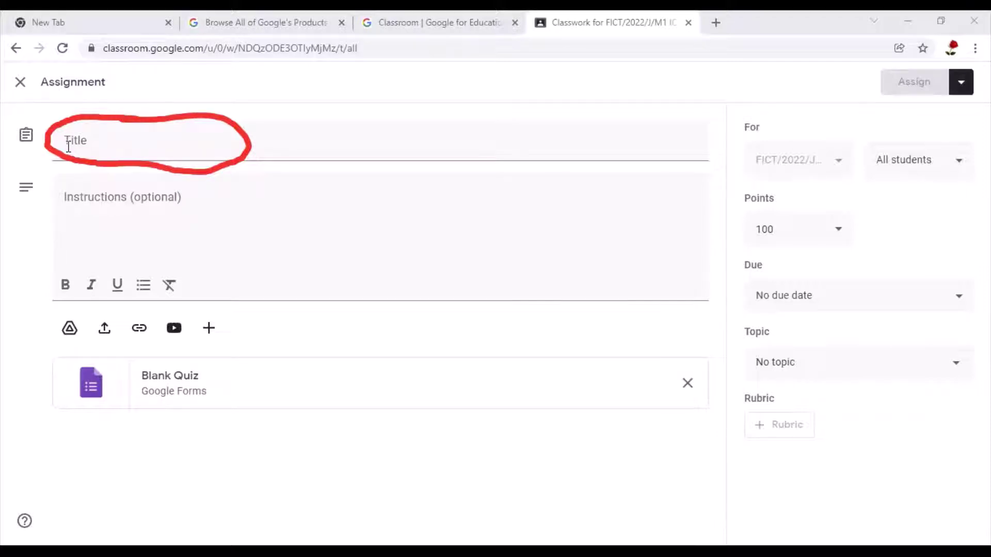
Title the quiz assignment "FICT/2022/J/M1 ICT OPENNING CAT".
click(95, 141)
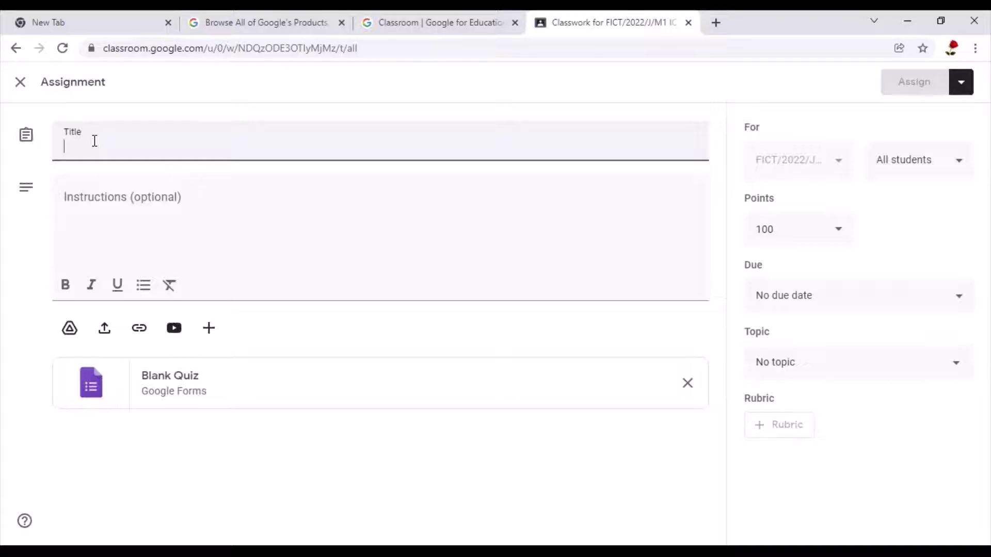
text(FICT)
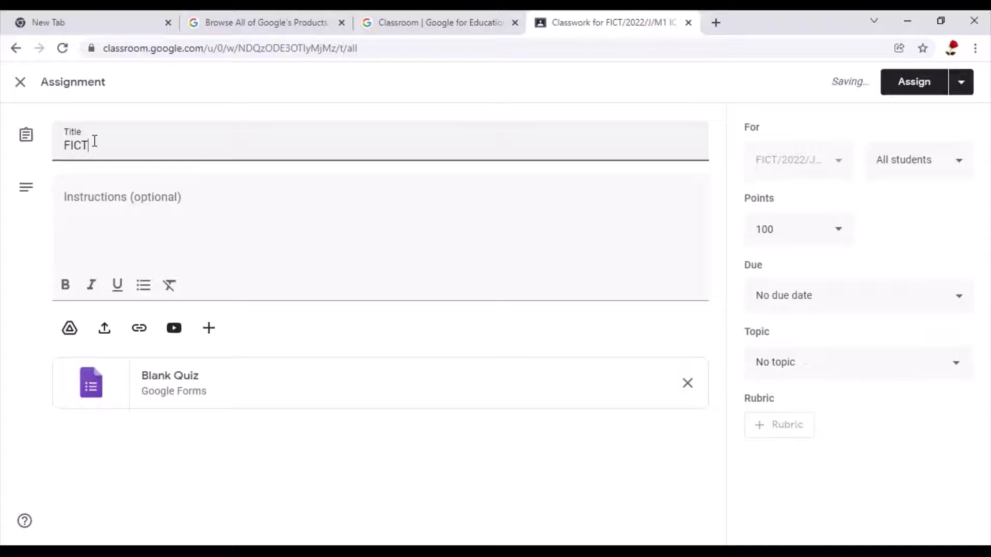
text(/2022/J/M1)
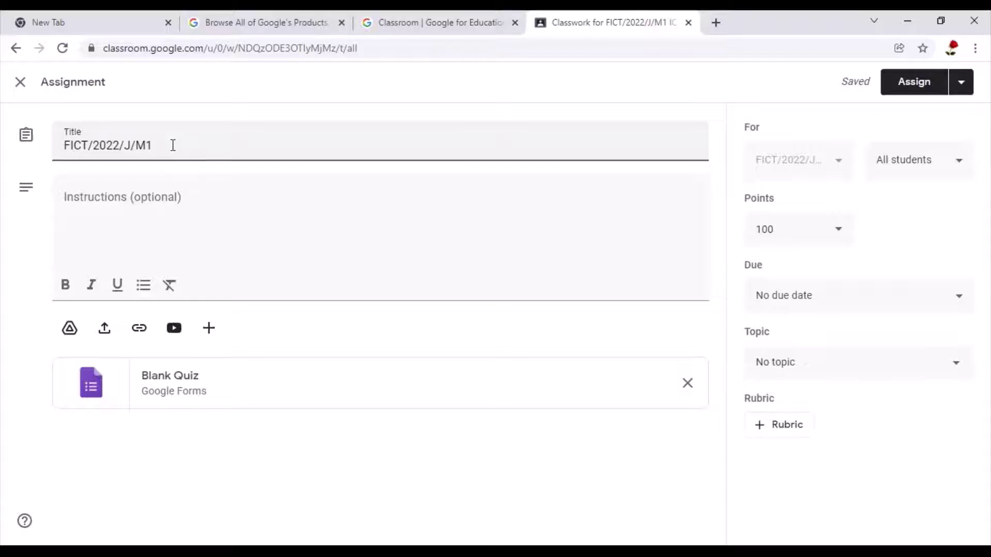
text(ICT OPENNING CAT)
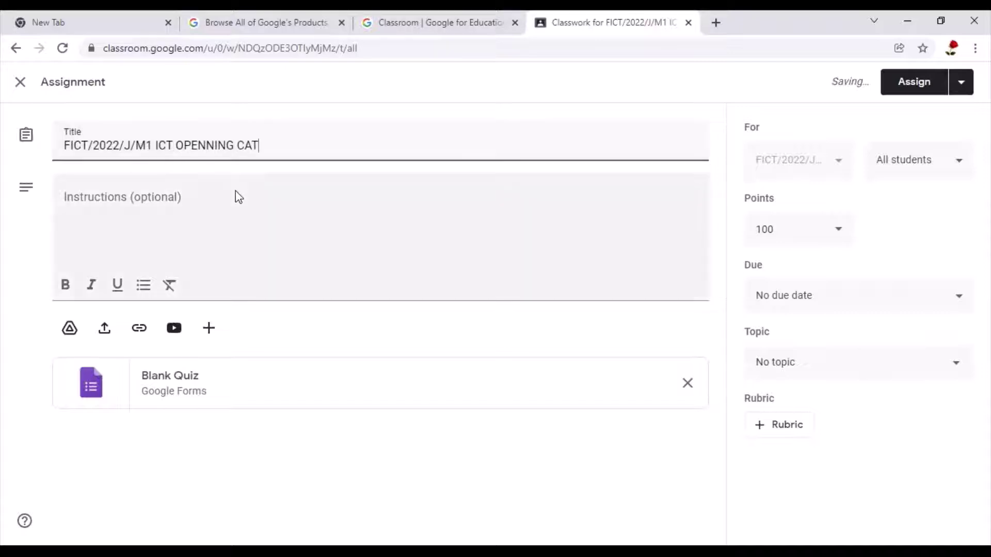
Enter the first instruction, "1) Attempt all the questions in this CAT", and begin a new line.
click(67, 198)
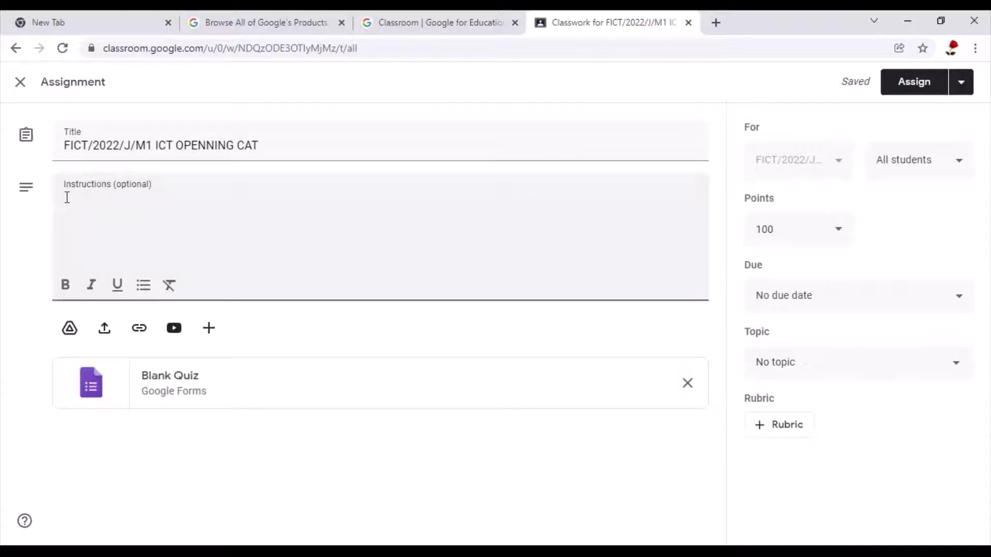
text(1) Att)
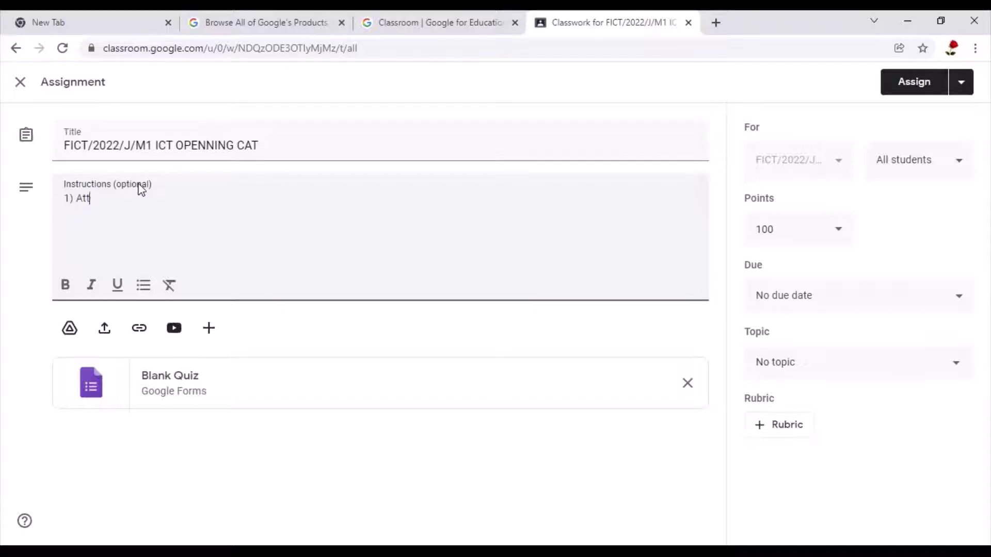
text(empt all the questions )
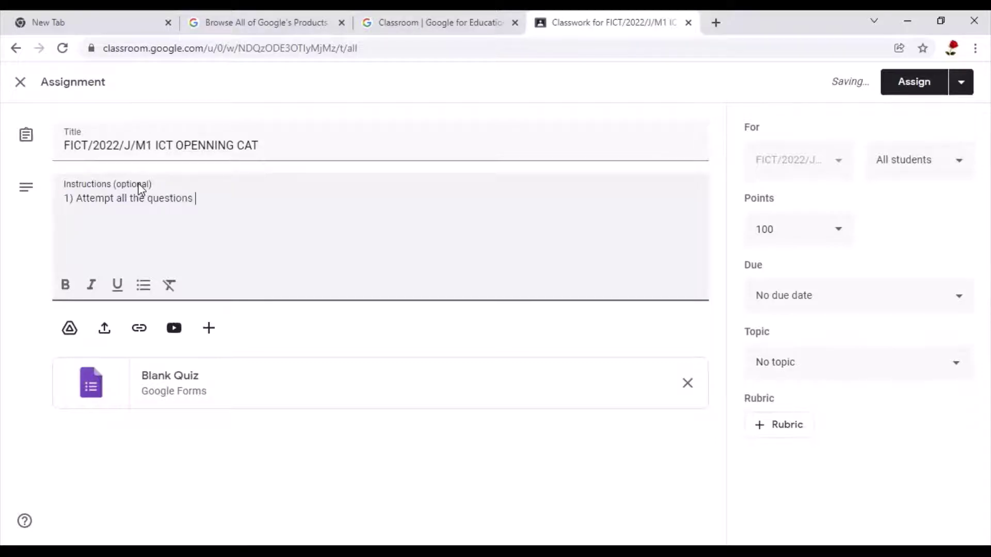
text(in this CAT)
key(Return)
Add the second instruction, "2) This CAT contains three questions to be marked out of 30".
text(2))
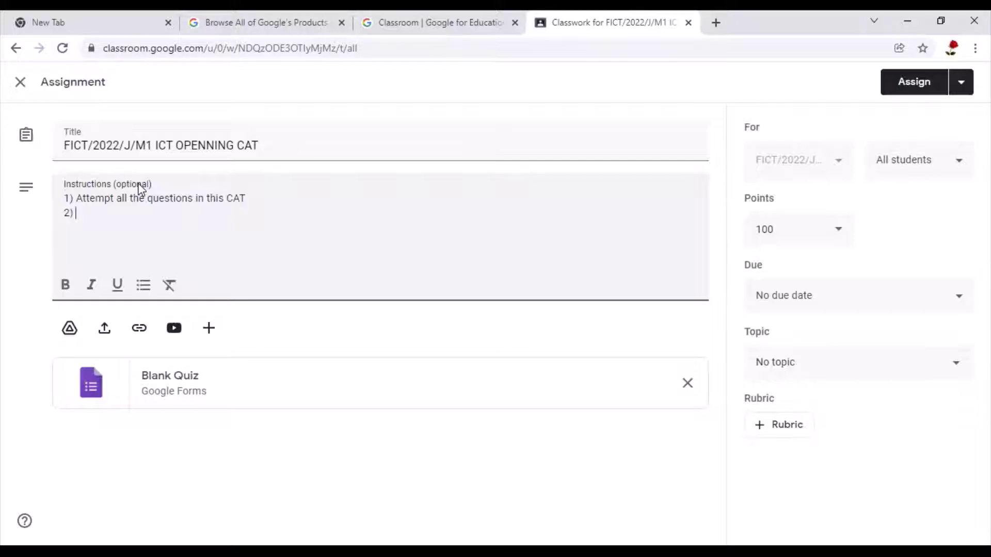
text( This CAT contains three que)
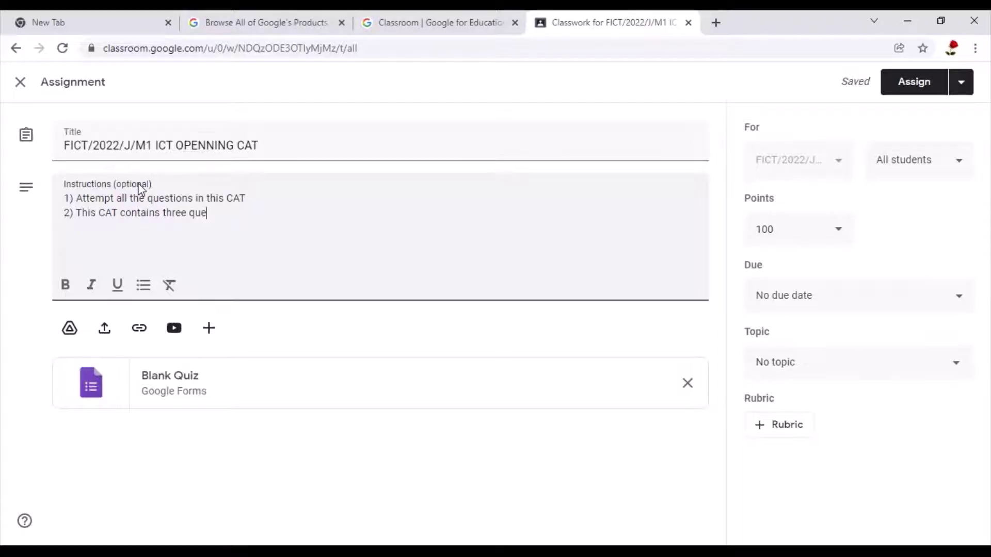
text(stions to be marked out o)
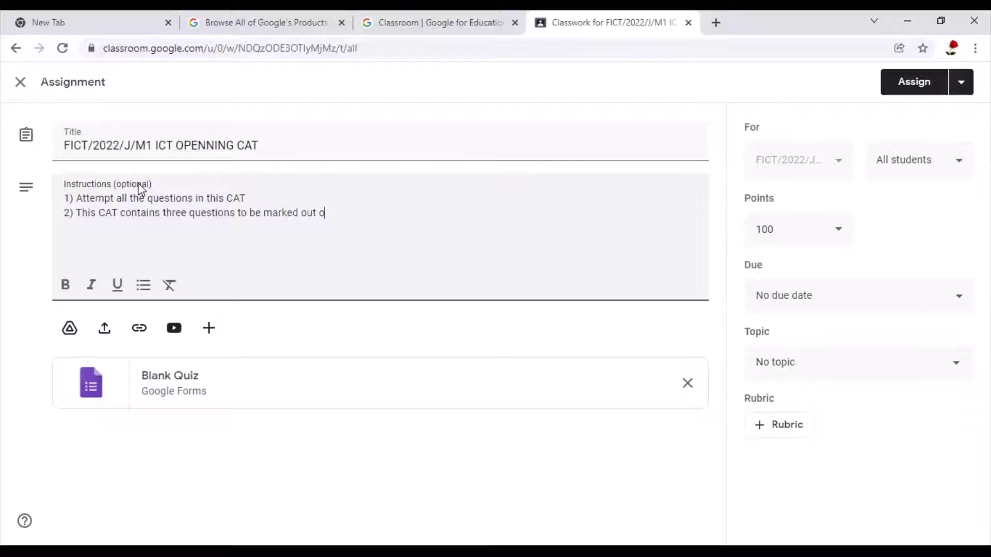
text(f 30 )
Add the third instruction on its own line, "3) This CAT should be submitted 1 minute to time".
text(3)
text())
text( This)
text( CAT sh)
text(ou)
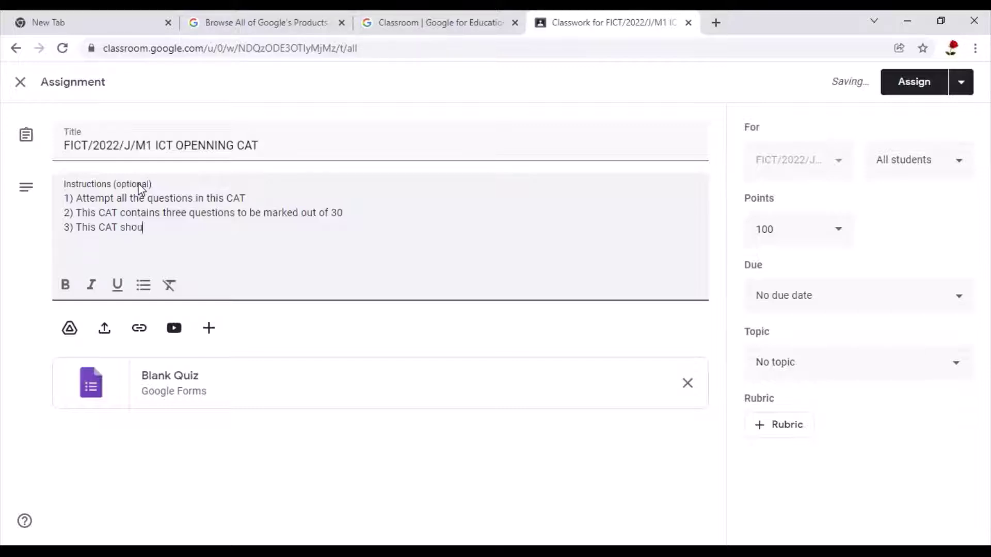
text(ld be submitted )
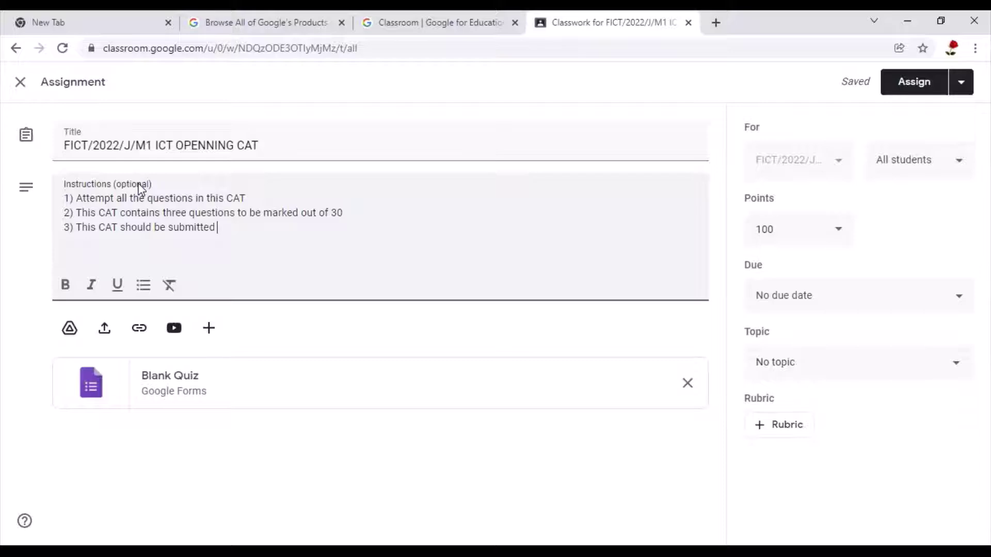
text(1 minute to time)
key(Return)
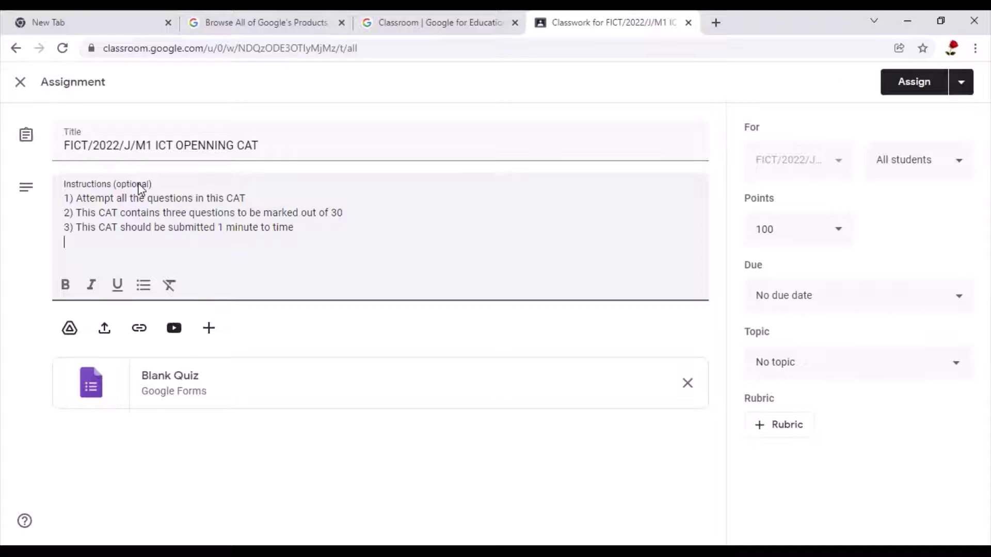
Add the fourth instruction, "4) This CAT takes 5 minutes and it closes at exactly 11.50PM".
text(4) This CAT takes 5 m)
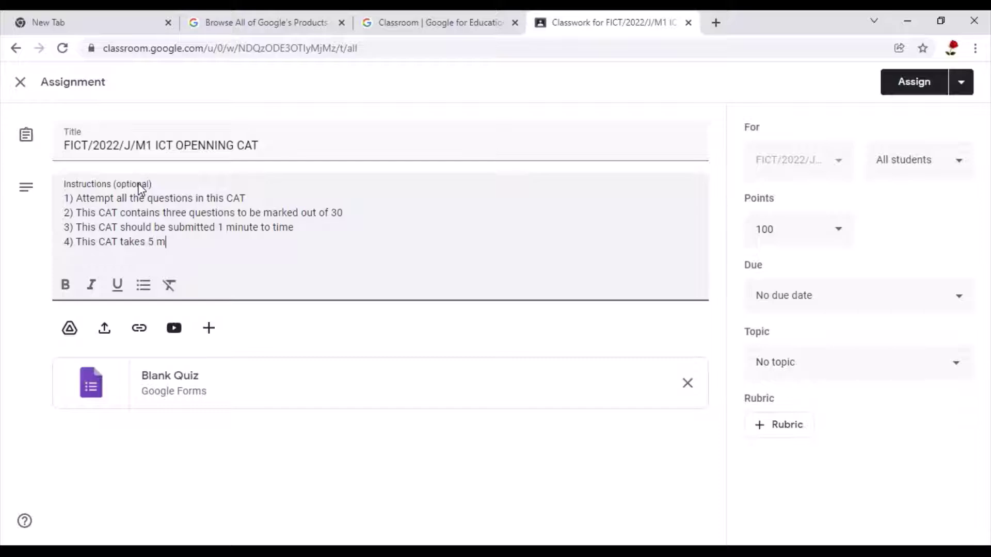
text(inutes and )
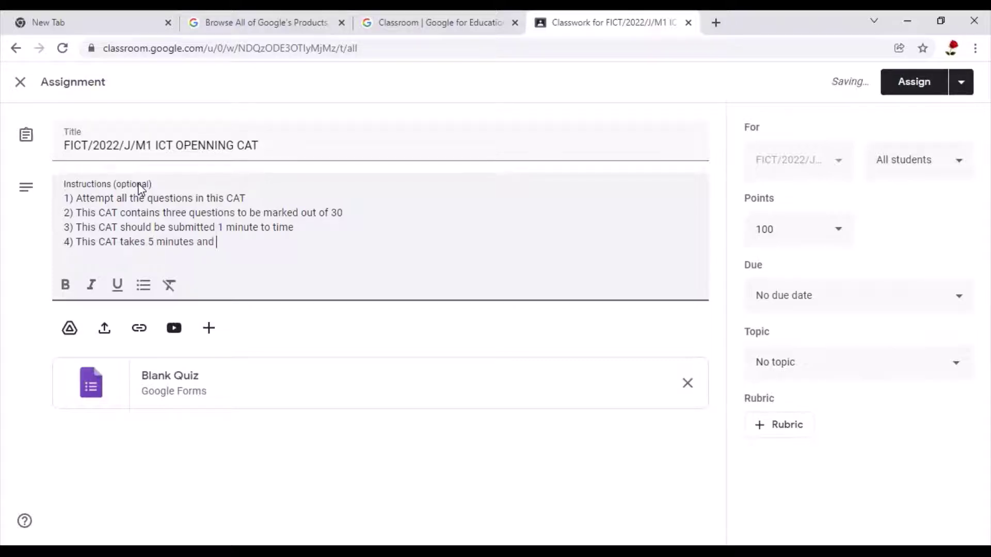
text(it closes at)
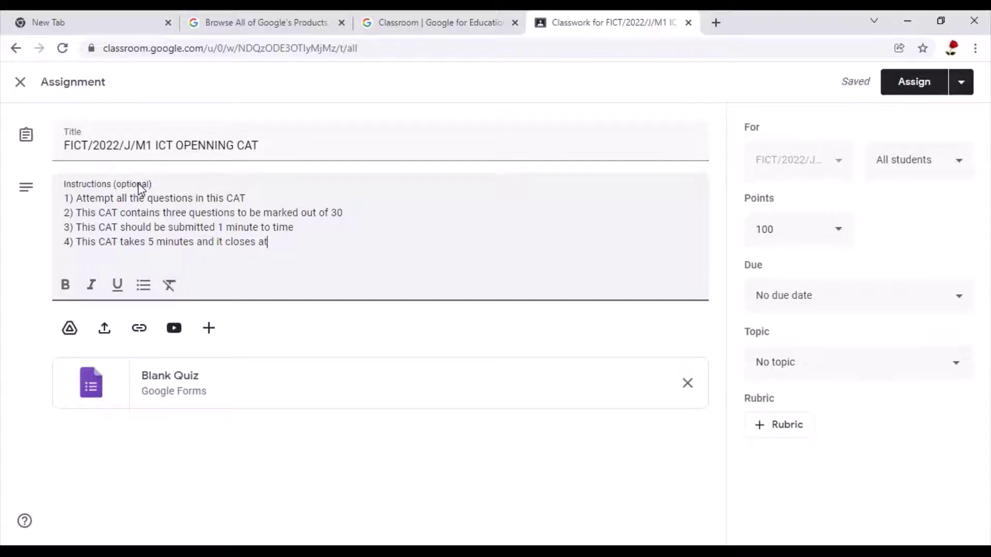
text( exactly)
text(11.50)
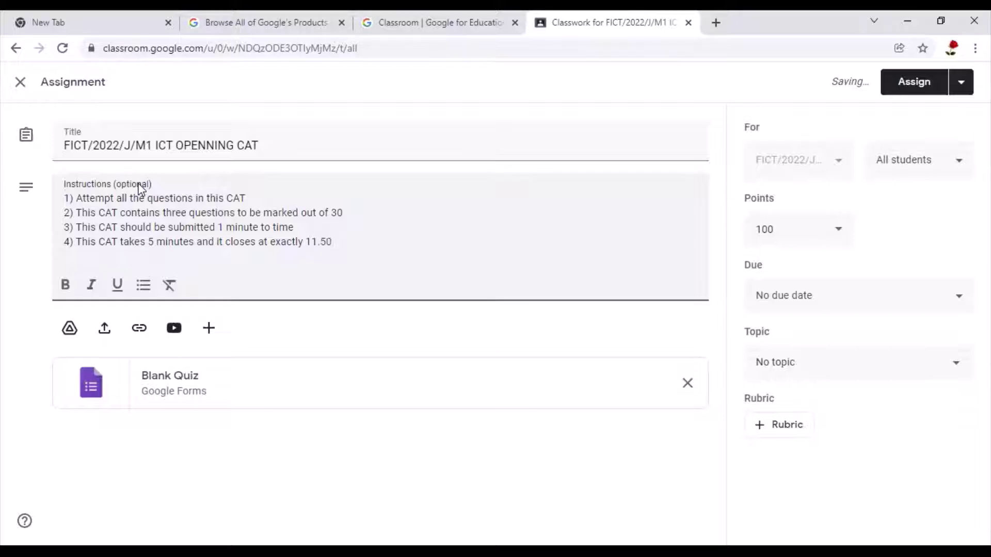
text(PM)
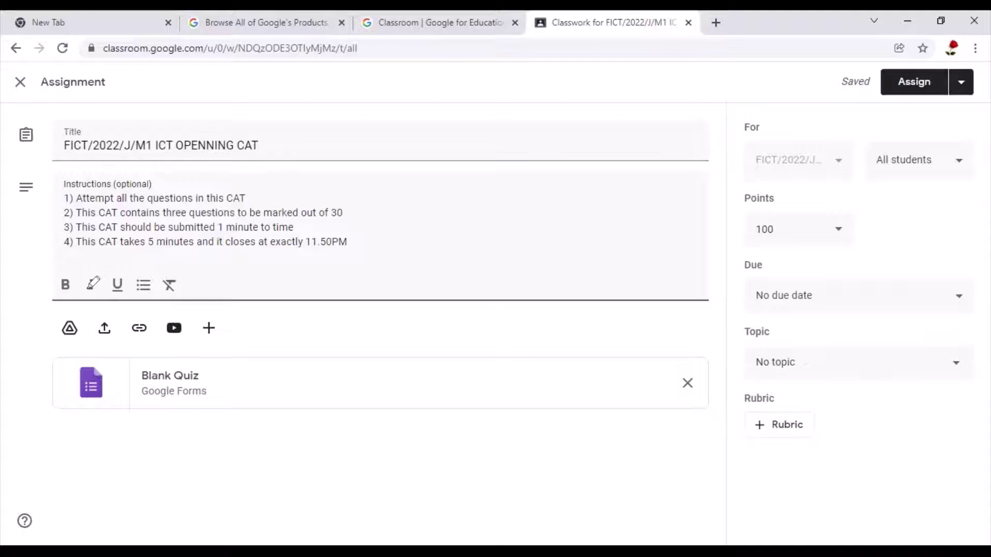
mouse_move(210, 332)
mouse_down()
mouse_move(157, 282)
mouse_move(207, 349)
mouse_move(82, 371)
mouse_up()
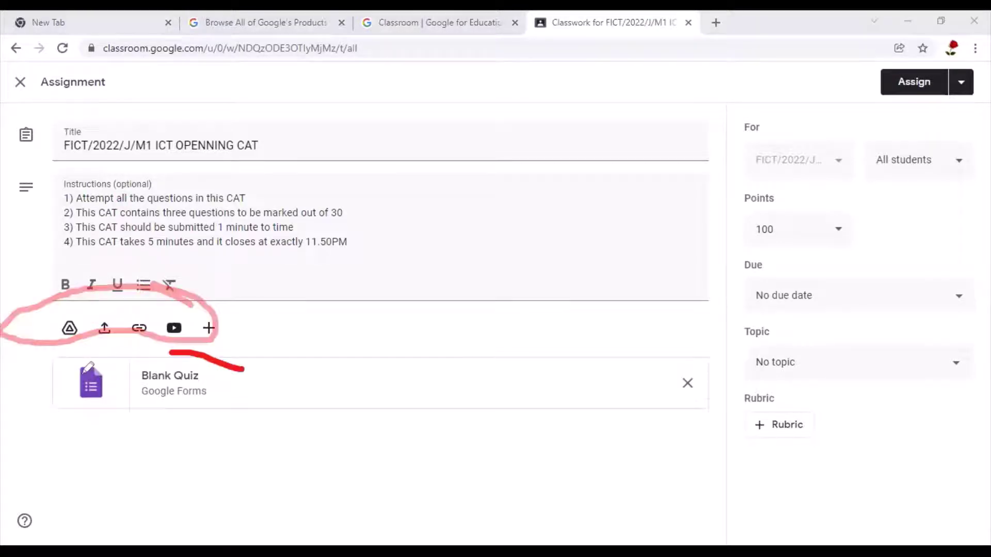
drag(213, 376, 80, 381)
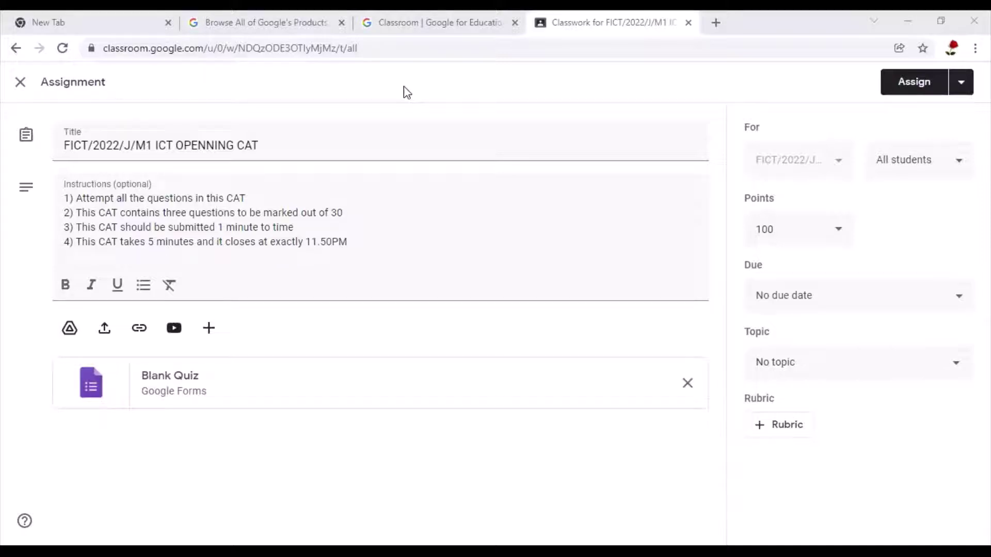
mouse_move(72, 317)
mouse_down()
mouse_move(58, 345)
mouse_move(83, 337)
mouse_move(71, 321)
mouse_up()
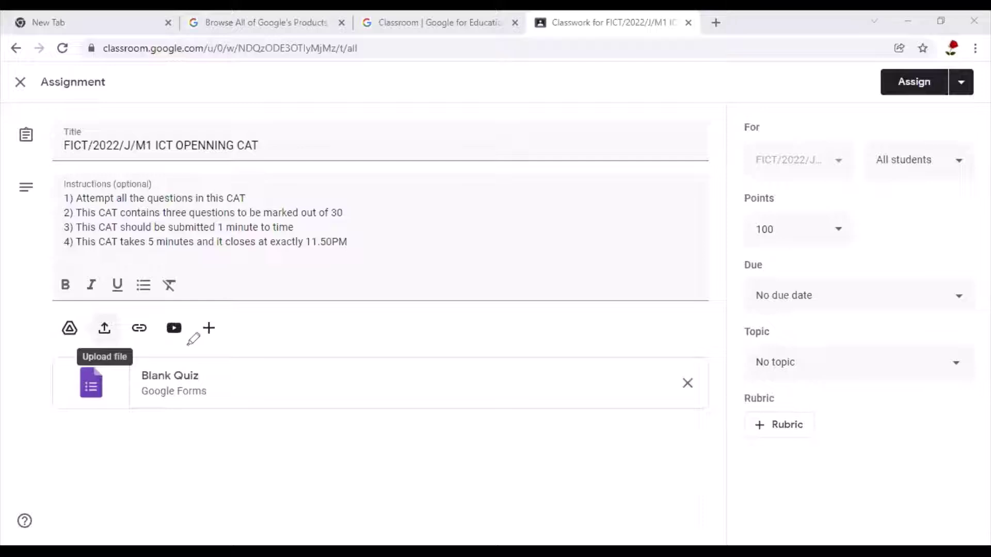
mouse_move(121, 321)
mouse_down()
mouse_move(96, 308)
mouse_move(90, 323)
mouse_move(108, 309)
mouse_up()
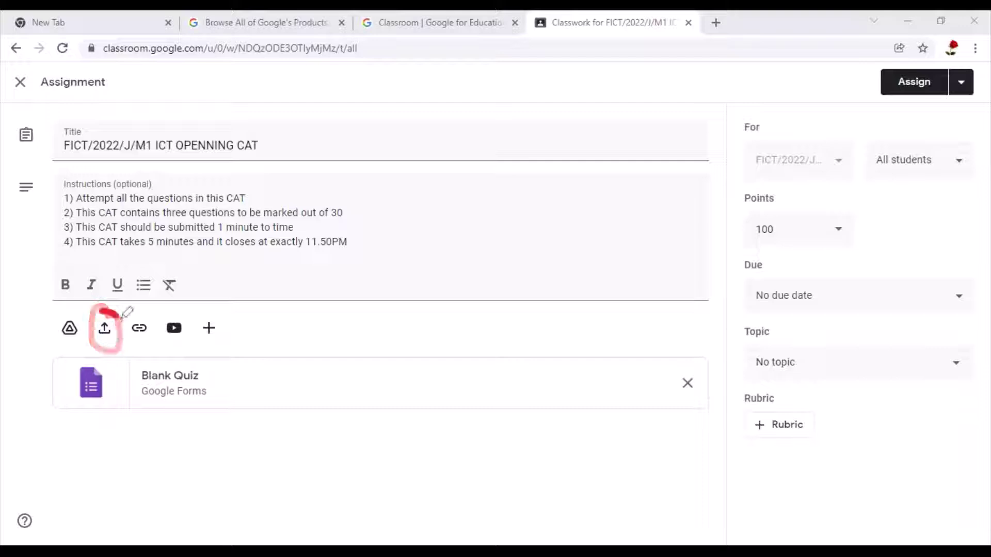
mouse_move(118, 314)
mouse_down()
mouse_move(106, 308)
mouse_move(117, 312)
mouse_up()
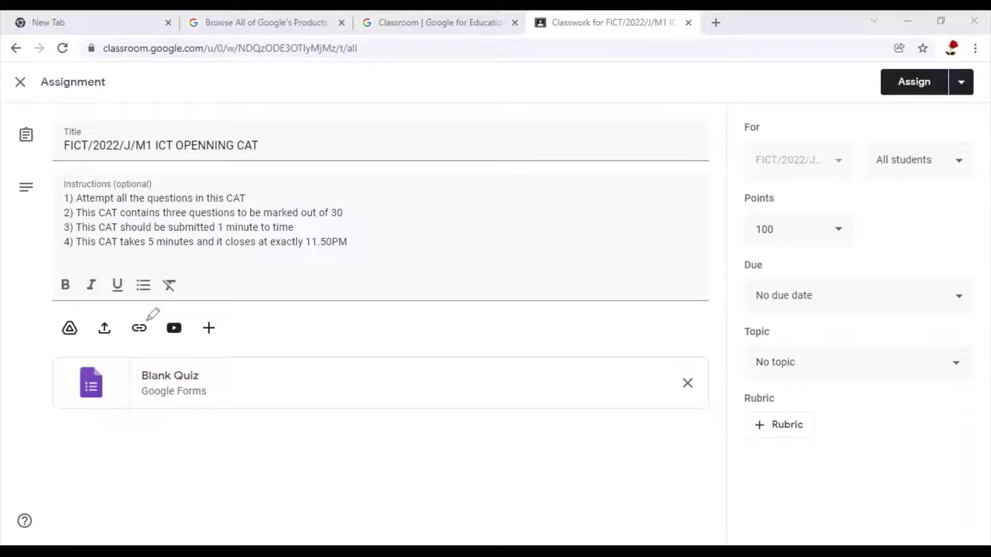
mouse_move(148, 320)
mouse_down()
mouse_move(135, 316)
mouse_move(137, 344)
mouse_move(142, 287)
mouse_up()
mouse_move(172, 315)
mouse_down()
mouse_move(157, 333)
mouse_move(197, 333)
mouse_move(191, 313)
mouse_move(178, 316)
mouse_up()
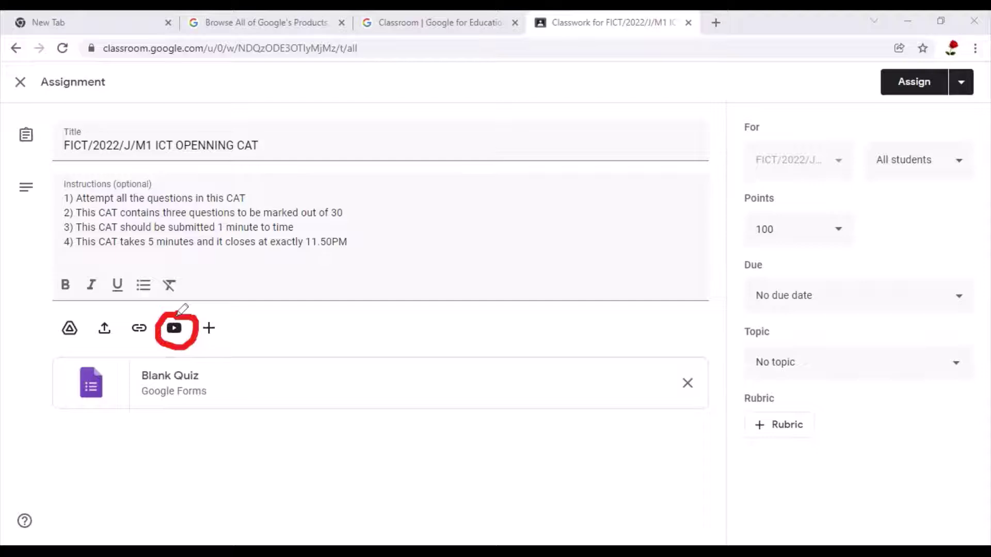
mouse_move(176, 313)
mouse_down()
mouse_move(191, 311)
mouse_move(183, 343)
mouse_move(186, 305)
mouse_up()
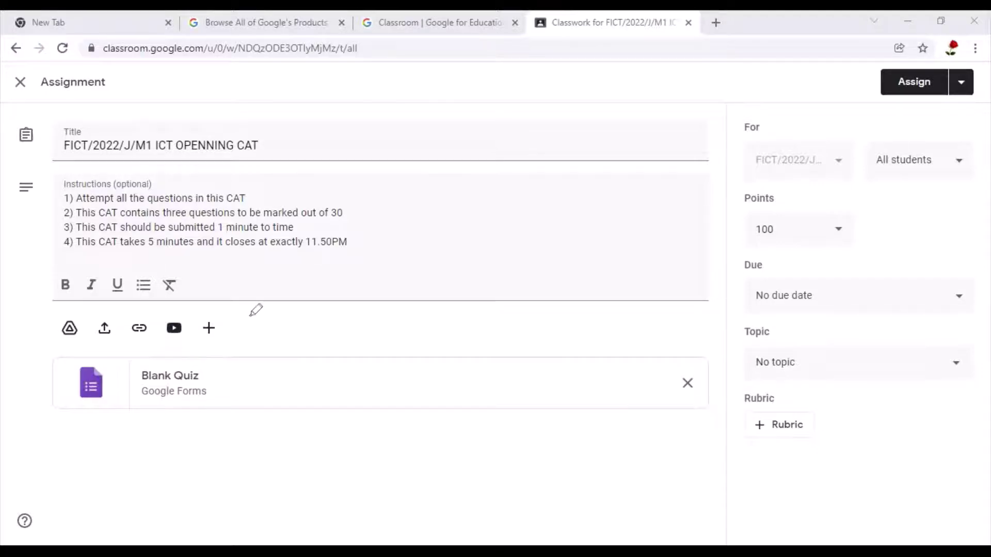
mouse_move(250, 316)
mouse_down()
mouse_move(217, 307)
mouse_move(197, 323)
mouse_move(222, 360)
mouse_move(252, 316)
mouse_move(236, 309)
mouse_up()
mouse_move(239, 308)
mouse_down()
mouse_move(55, 307)
mouse_move(7, 331)
mouse_move(146, 345)
mouse_move(294, 340)
mouse_move(227, 308)
mouse_up()
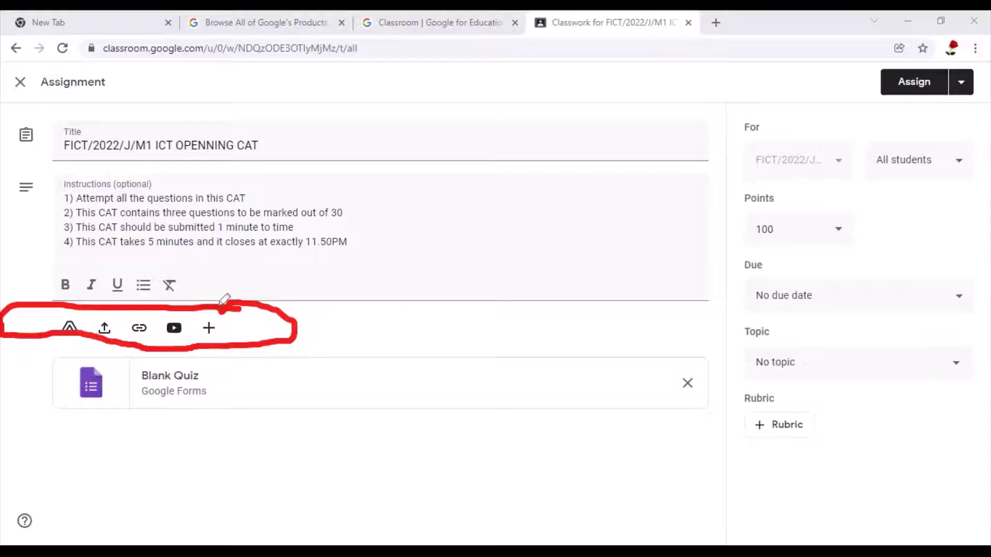
drag(267, 365, 85, 347)
mouse_move(22, 366)
mouse_down()
mouse_move(20, 409)
mouse_move(158, 422)
mouse_move(248, 412)
mouse_move(254, 388)
mouse_move(229, 360)
mouse_up()
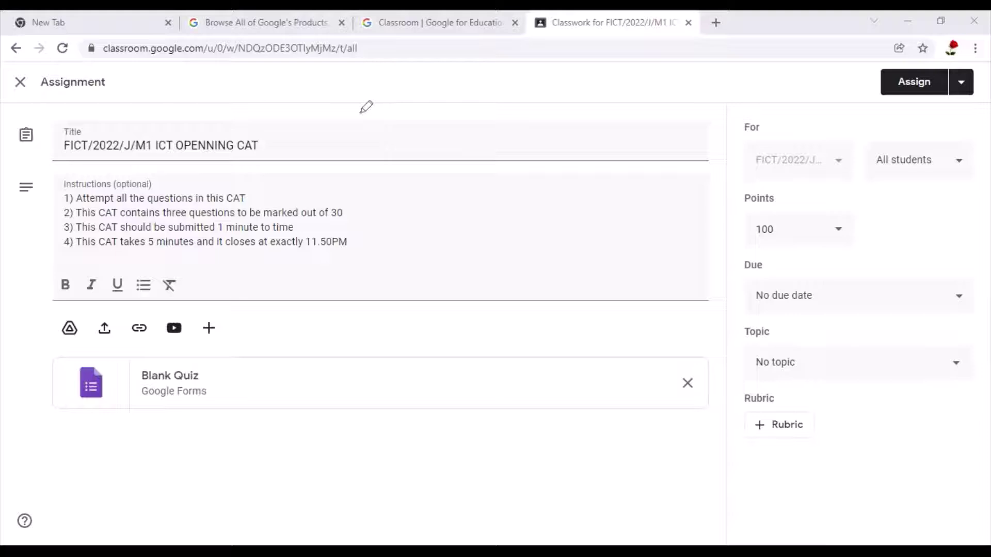
Open the Blank Quiz form attached to the assignment for editing in Google Forms.
click(158, 379)
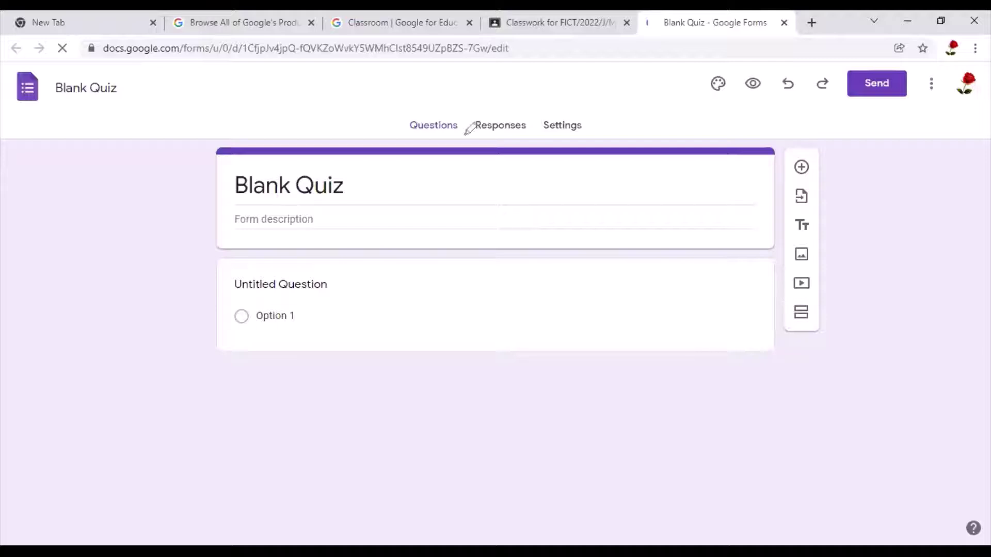
drag(462, 102, 459, 100)
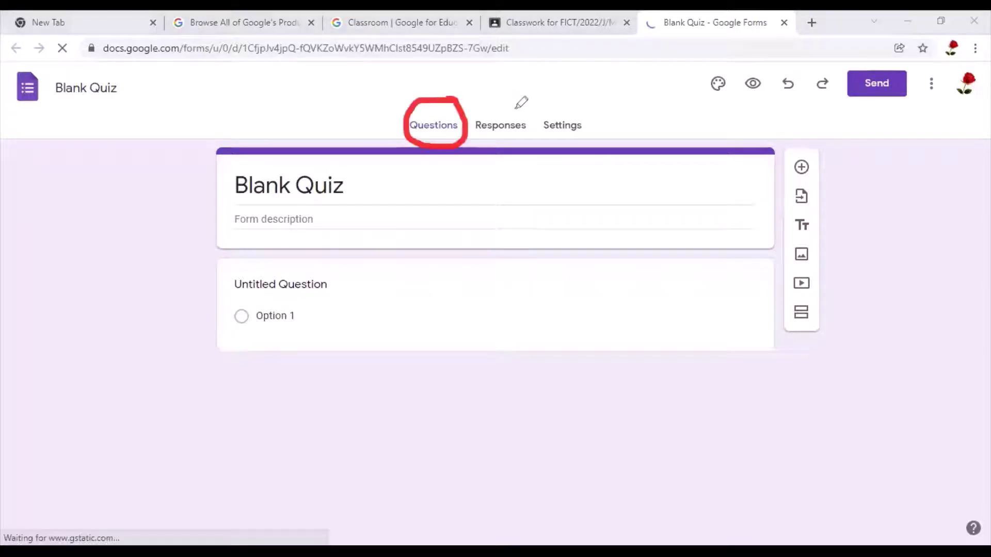
drag(518, 108, 478, 114)
mouse_move(529, 136)
mouse_down()
mouse_move(518, 109)
mouse_move(531, 135)
mouse_up()
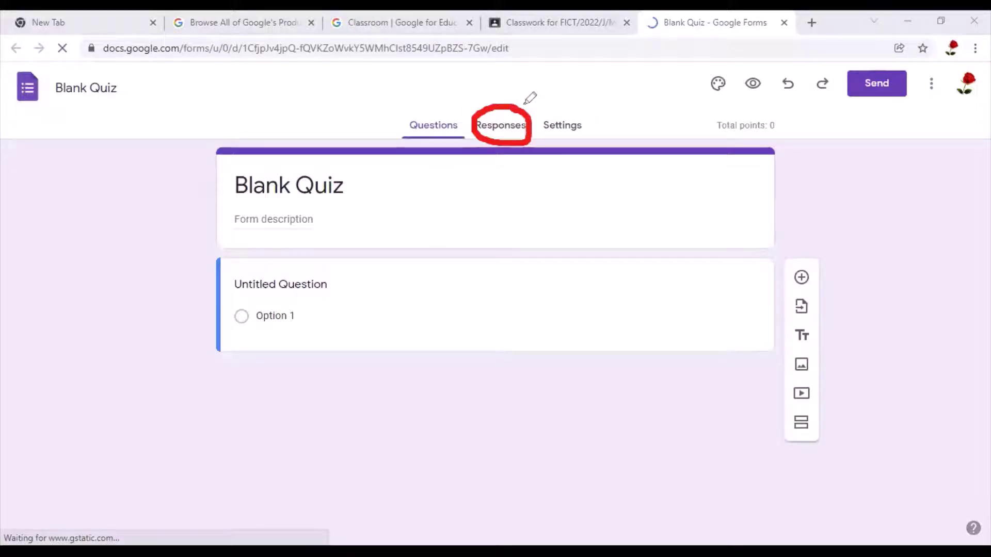
mouse_move(599, 106)
mouse_down()
mouse_move(552, 109)
mouse_move(594, 106)
mouse_up()
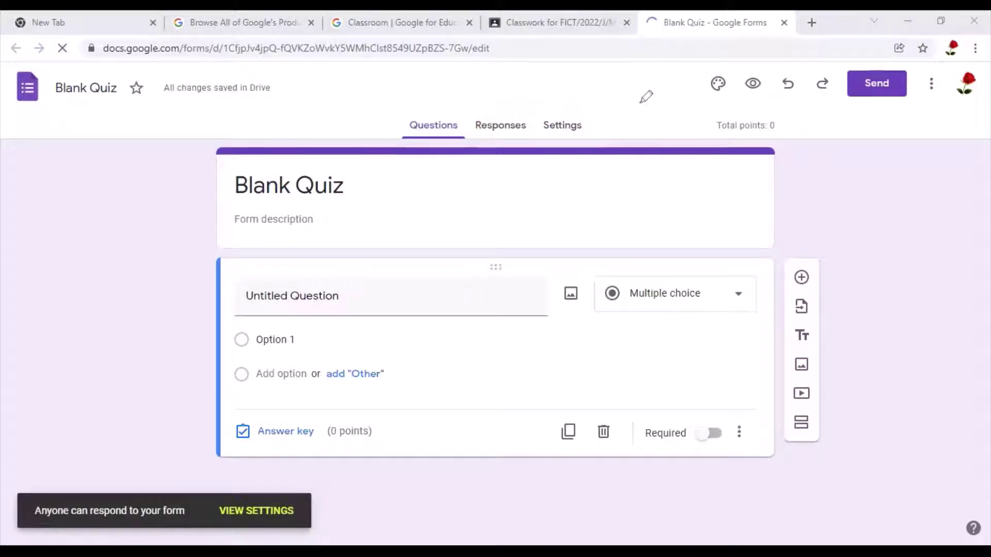
drag(585, 120, 642, 101)
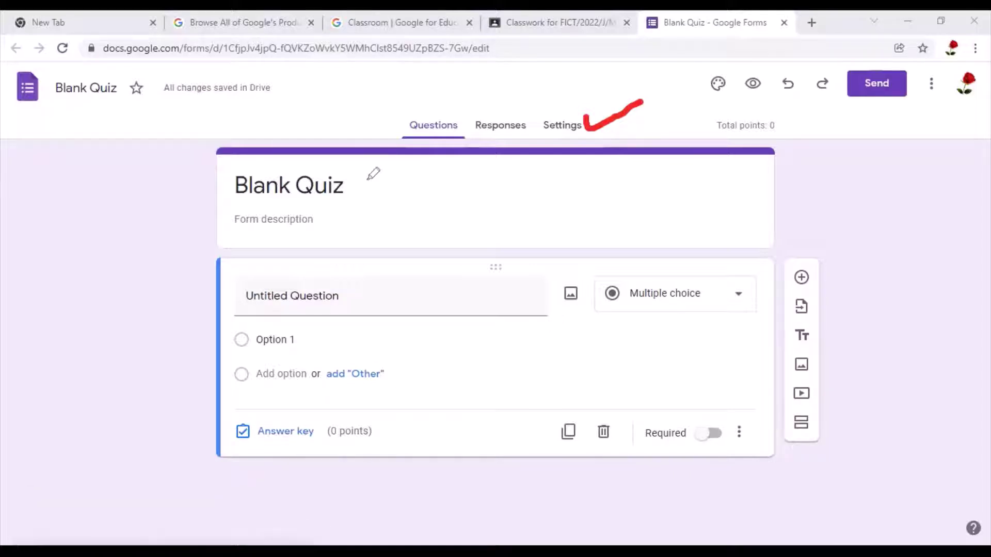
drag(370, 179, 235, 203)
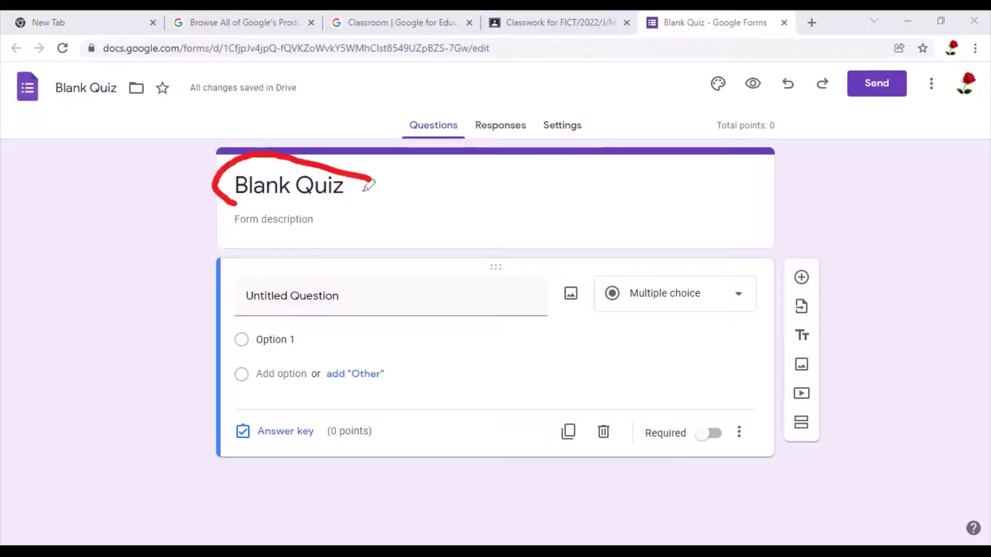
drag(365, 184, 355, 162)
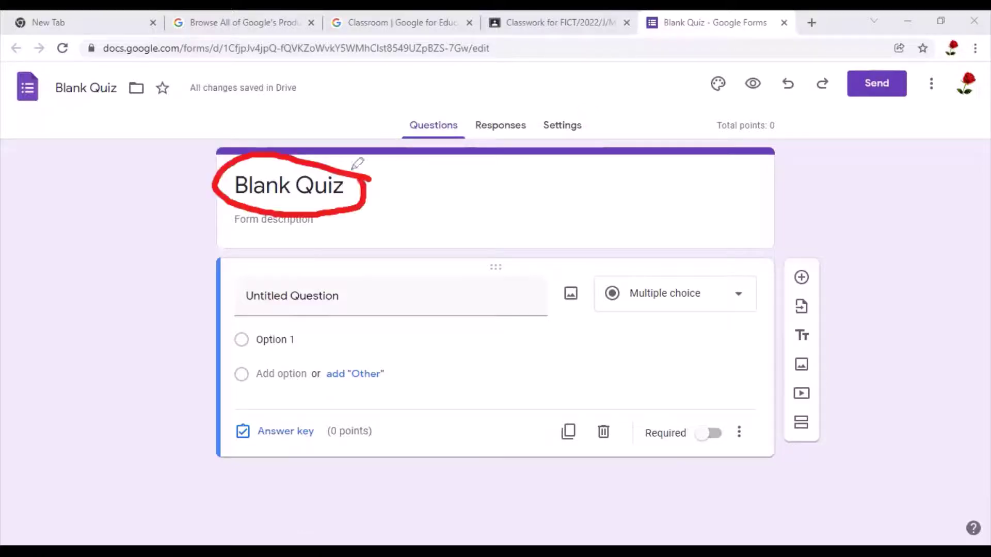
click(326, 172)
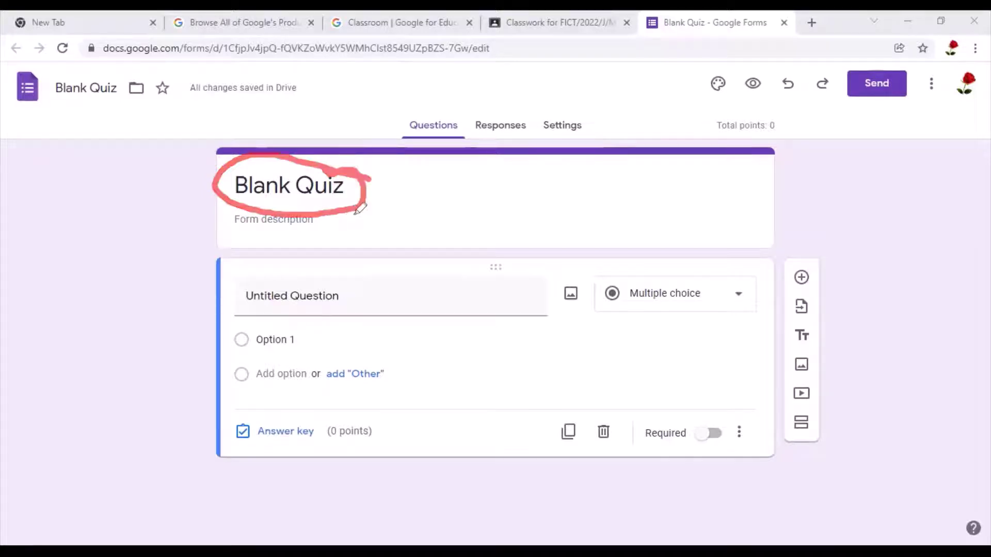
mouse_move(228, 213)
mouse_down()
mouse_move(361, 210)
mouse_move(343, 204)
mouse_up()
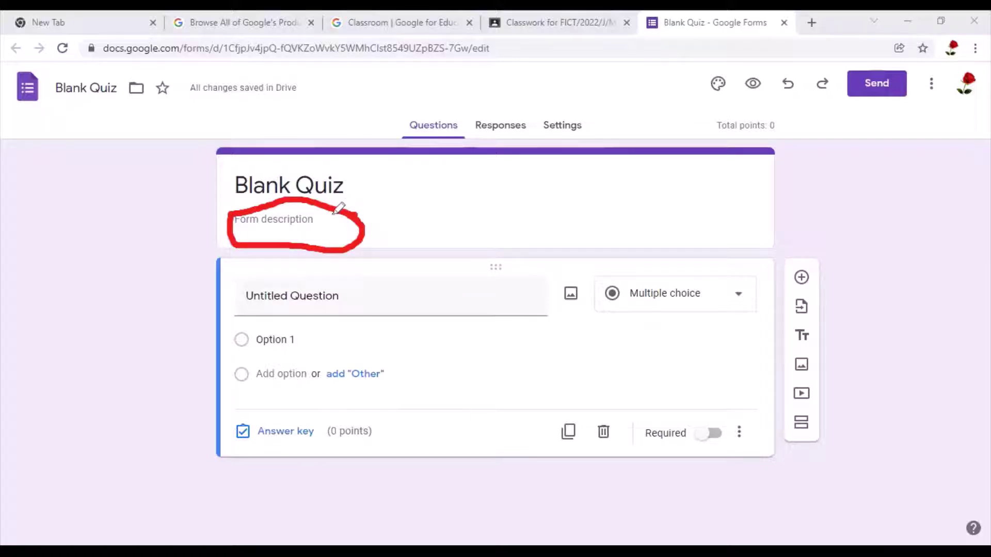
drag(199, 270, 200, 533)
drag(211, 269, 213, 481)
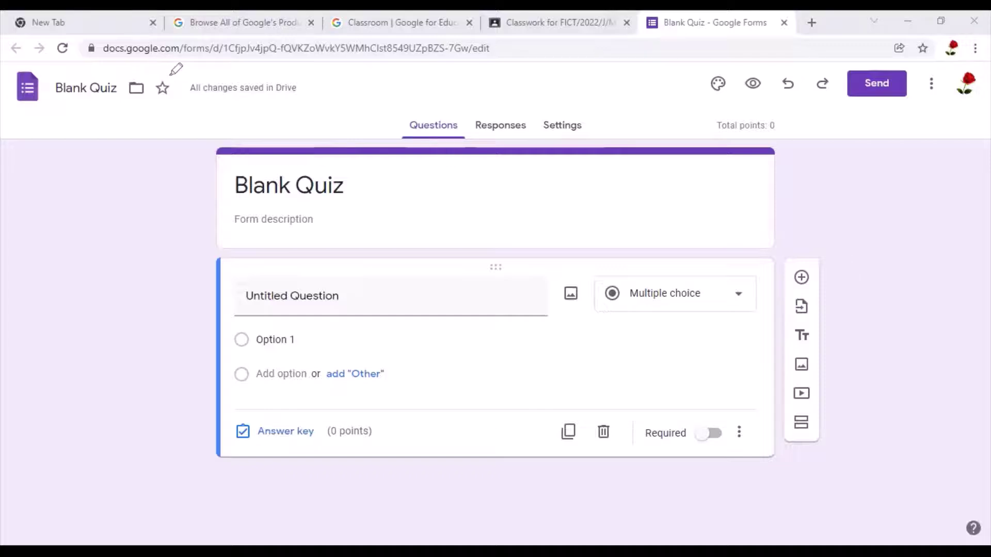
mouse_move(170, 75)
mouse_down()
mouse_move(7, 67)
mouse_move(18, 102)
mouse_move(187, 98)
mouse_move(181, 77)
mouse_move(157, 67)
mouse_move(114, 83)
mouse_up()
mouse_move(754, 279)
mouse_down()
mouse_move(595, 289)
mouse_move(595, 301)
mouse_move(754, 299)
mouse_move(743, 273)
mouse_up()
mouse_move(674, 274)
mouse_down()
mouse_move(681, 285)
mouse_move(791, 202)
mouse_up()
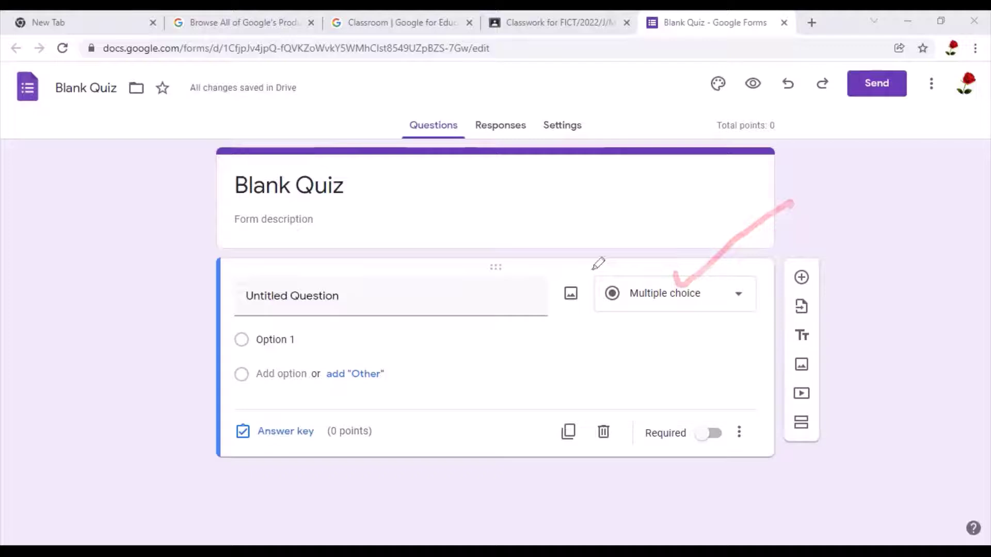
mouse_move(593, 269)
mouse_down()
mouse_move(547, 285)
mouse_move(573, 320)
mouse_move(597, 298)
mouse_move(586, 269)
mouse_up()
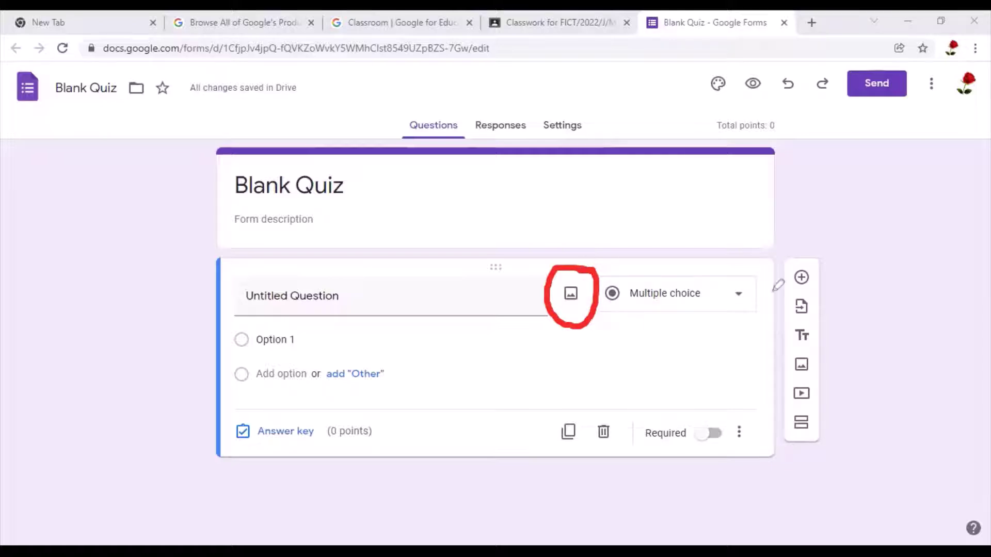
mouse_move(829, 311)
mouse_down()
mouse_move(793, 217)
mouse_move(785, 398)
mouse_move(797, 482)
mouse_up()
drag(890, 407, 828, 297)
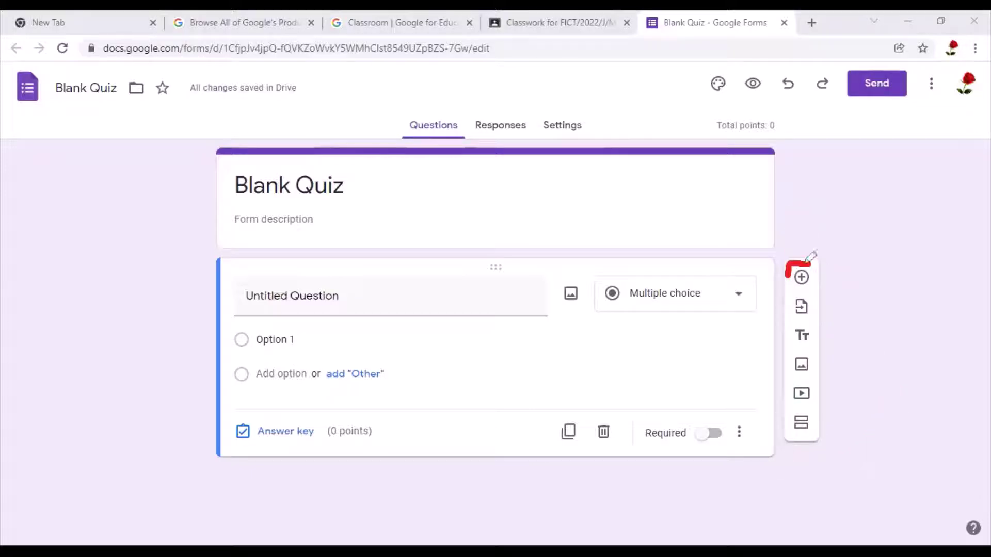
drag(810, 264, 817, 290)
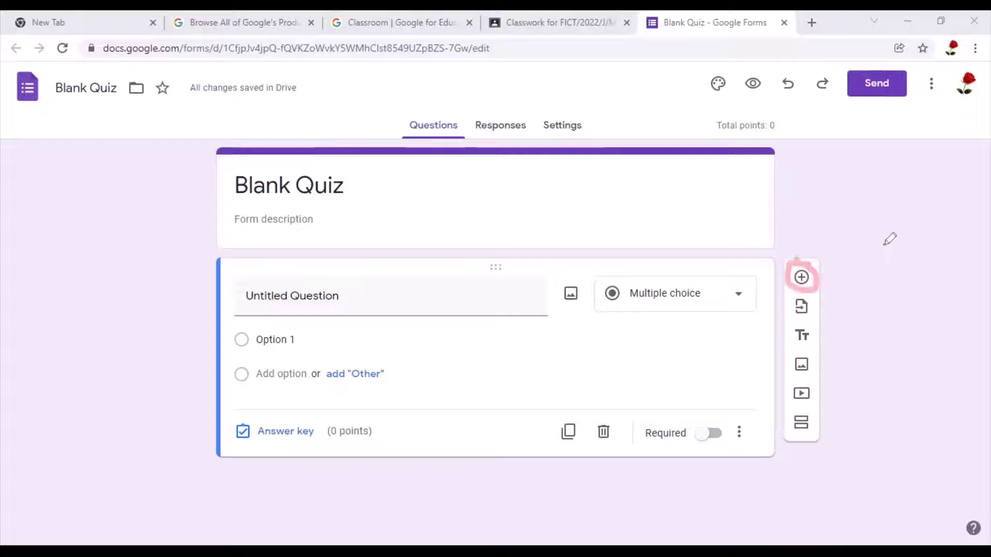
drag(814, 271, 948, 244)
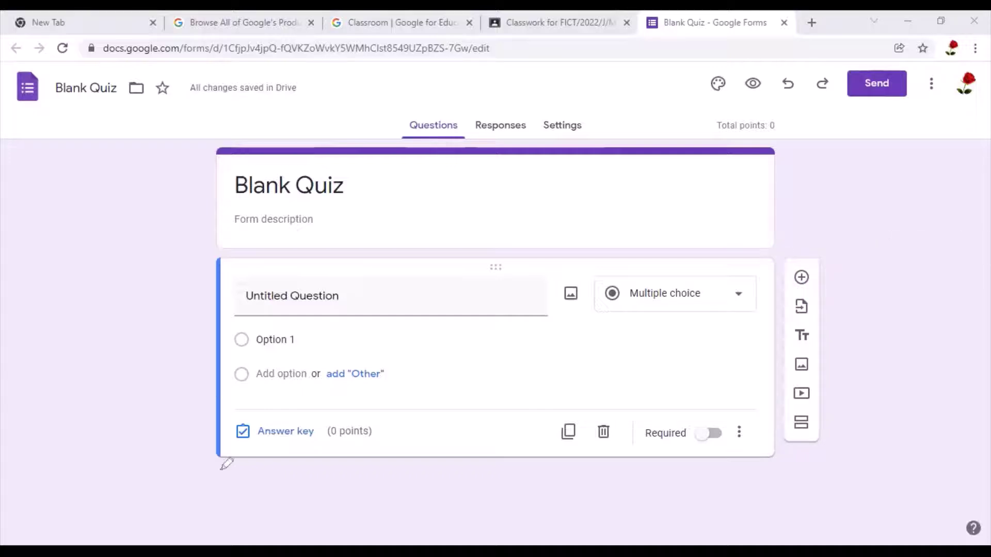
mouse_move(223, 460)
mouse_down()
mouse_move(218, 280)
mouse_move(239, 488)
mouse_up()
click(828, 262)
mouse_move(784, 268)
mouse_down()
mouse_move(839, 281)
mouse_move(814, 257)
mouse_move(831, 256)
mouse_up()
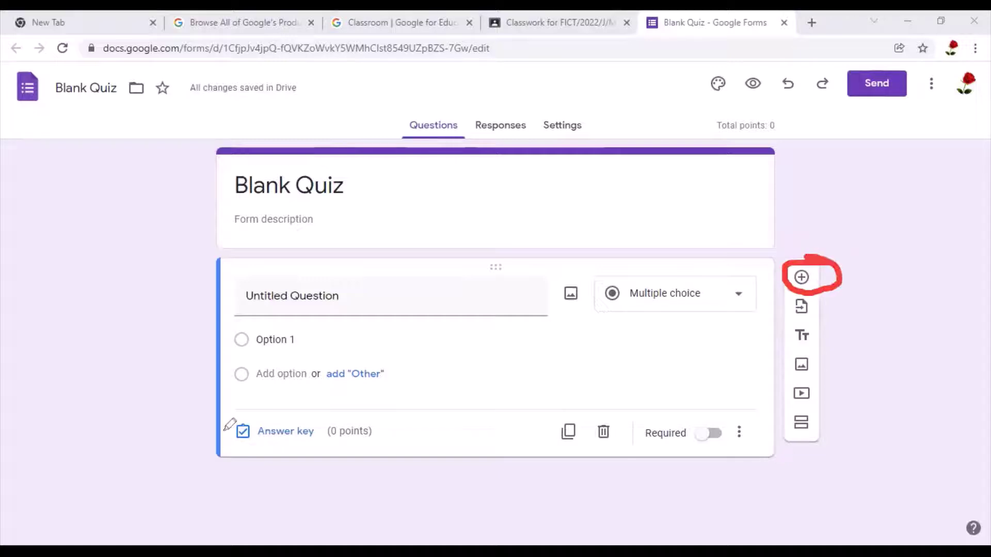
drag(221, 294, 214, 438)
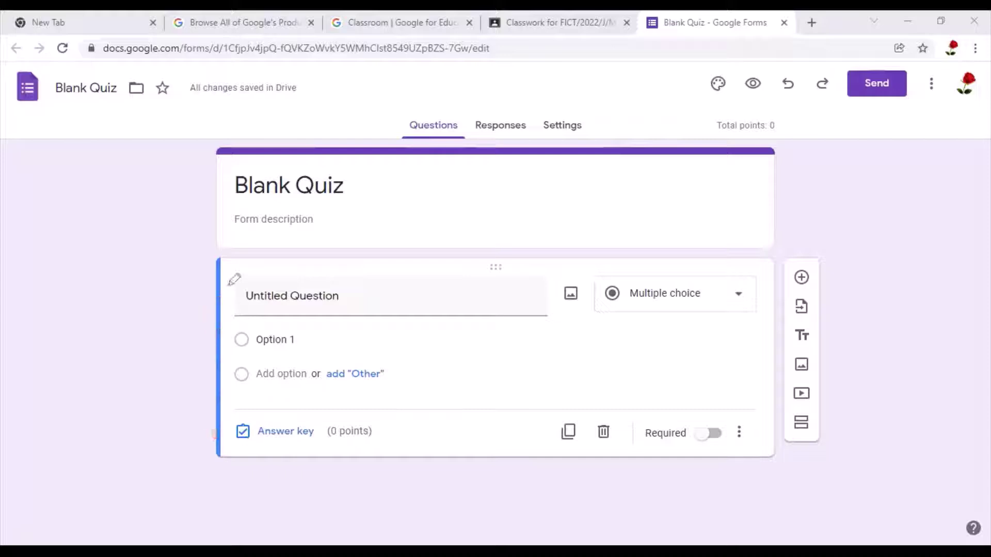
drag(229, 284, 242, 425)
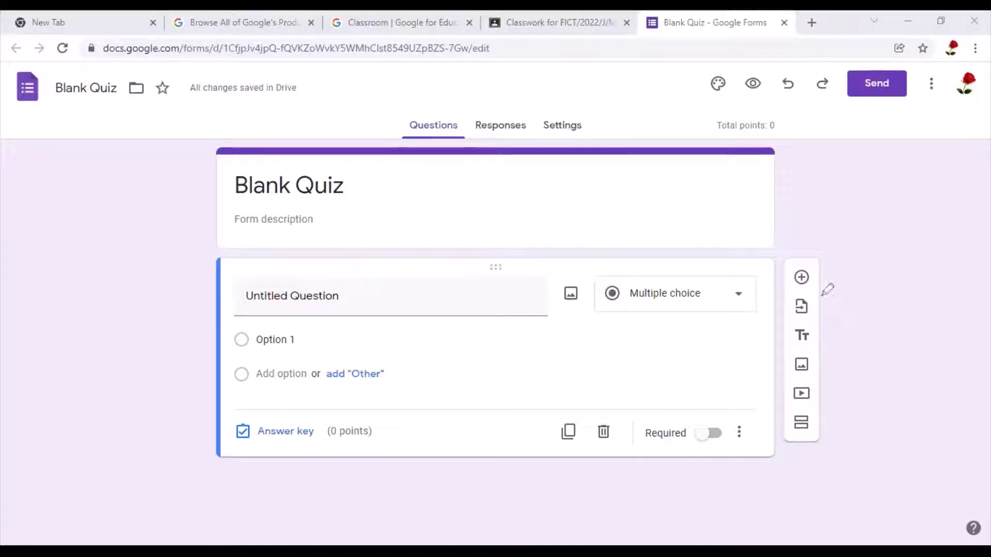
mouse_move(845, 304)
mouse_down()
mouse_move(809, 295)
mouse_move(785, 305)
mouse_move(818, 328)
mouse_move(842, 322)
mouse_move(840, 295)
mouse_up()
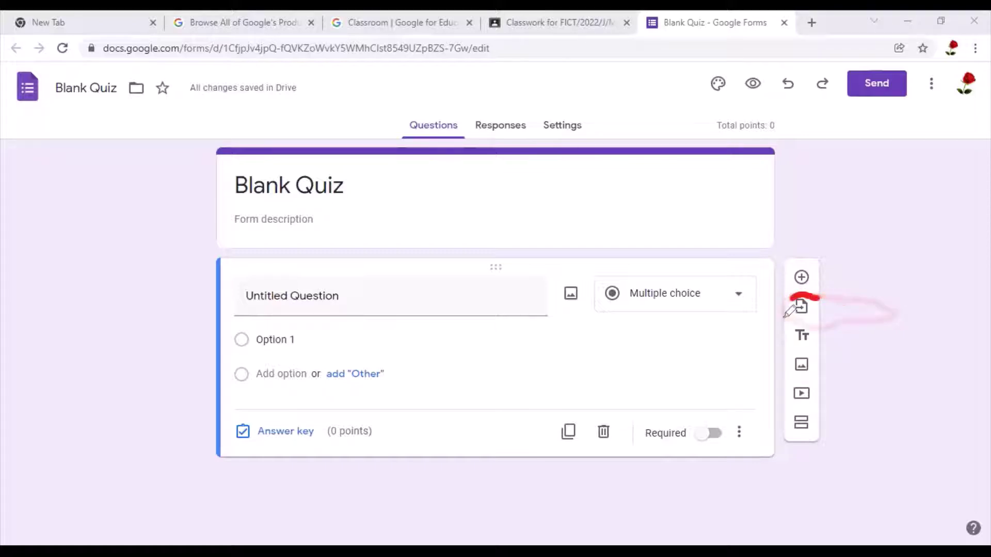
mouse_move(797, 296)
mouse_down()
mouse_move(820, 313)
mouse_move(810, 294)
mouse_up()
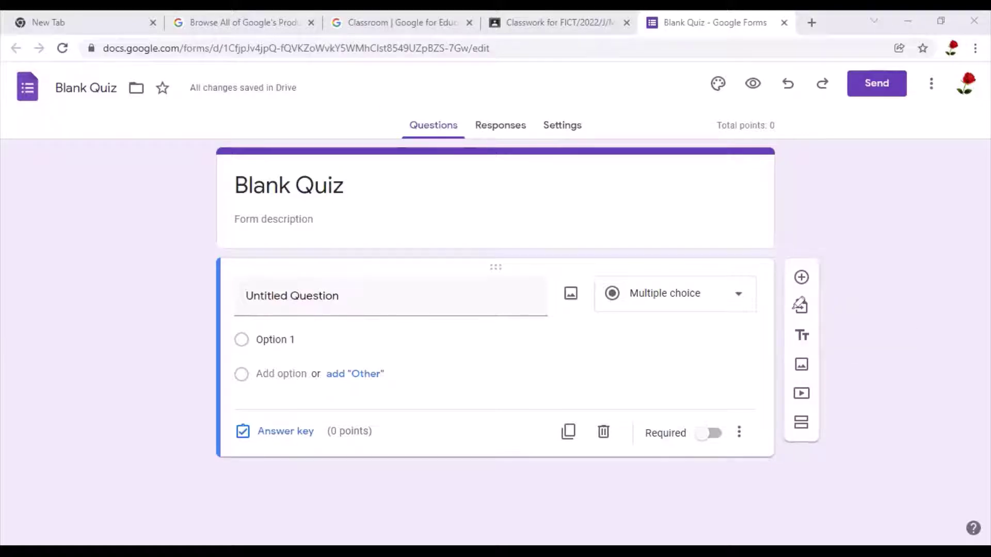
mouse_move(793, 308)
mouse_down()
mouse_move(831, 336)
mouse_move(857, 338)
mouse_move(823, 320)
mouse_up()
mouse_move(841, 357)
mouse_down()
mouse_move(797, 346)
mouse_move(782, 365)
mouse_move(805, 376)
mouse_move(877, 368)
mouse_move(829, 351)
mouse_up()
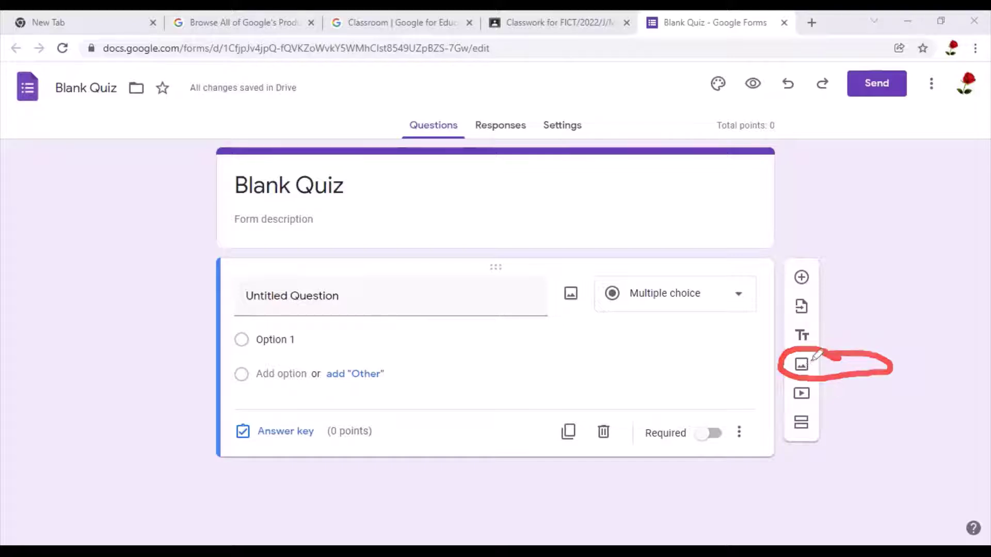
drag(808, 360, 855, 329)
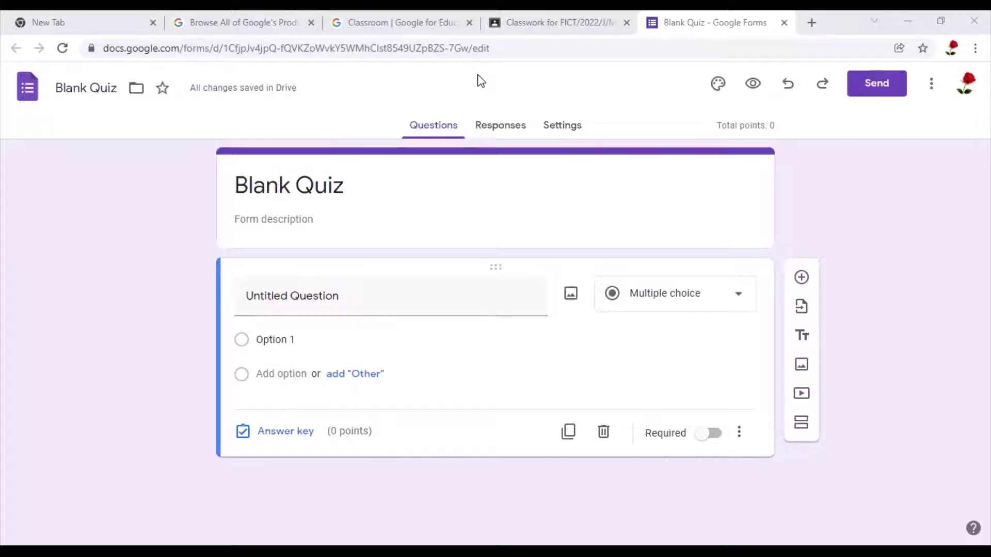
mouse_move(837, 397)
mouse_down()
mouse_move(804, 354)
mouse_move(783, 404)
mouse_move(826, 405)
mouse_move(843, 388)
mouse_move(829, 392)
mouse_up()
mouse_move(834, 420)
mouse_down()
mouse_move(799, 412)
mouse_move(790, 423)
mouse_move(823, 442)
mouse_move(838, 436)
mouse_move(818, 409)
mouse_up()
mouse_move(836, 366)
mouse_down()
mouse_move(801, 221)
mouse_move(785, 334)
mouse_up()
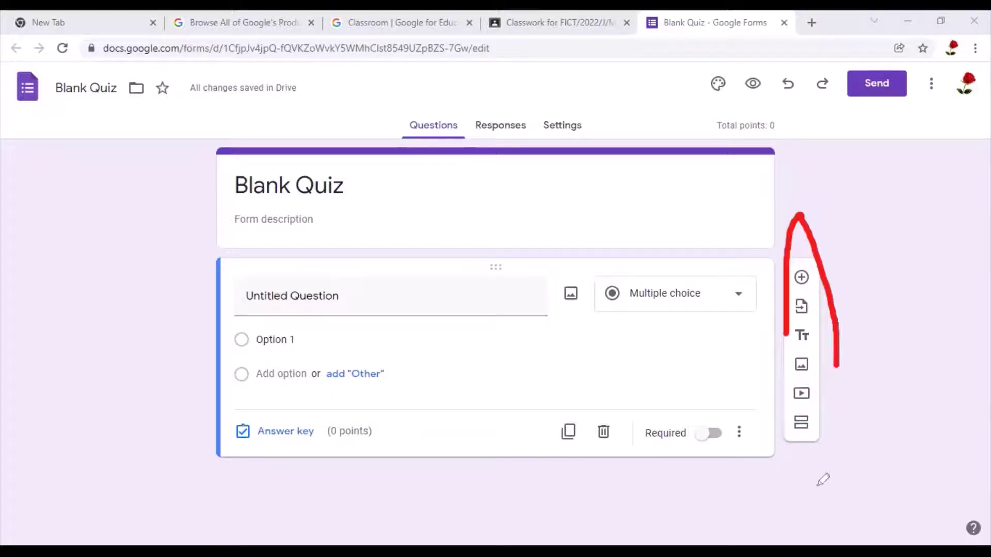
drag(823, 480, 839, 318)
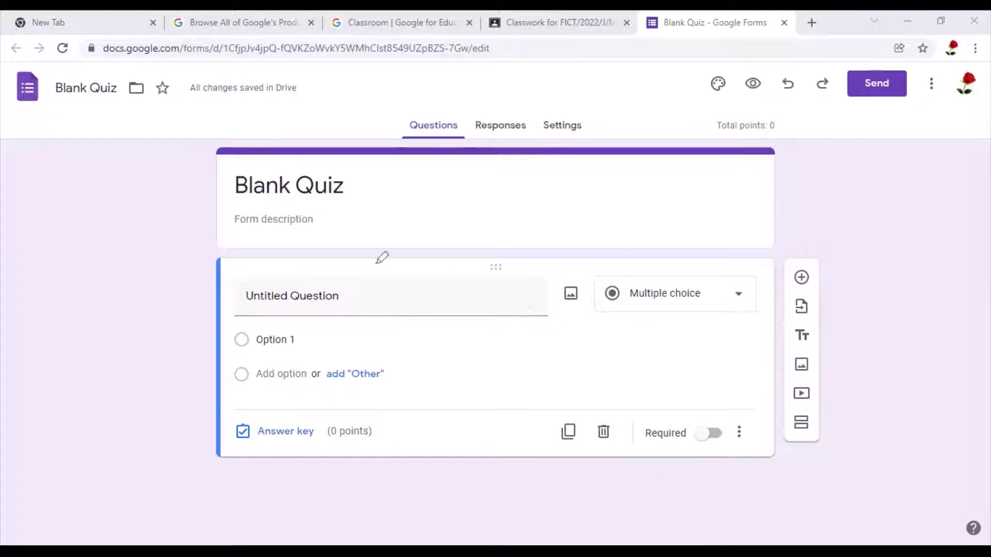
mouse_move(439, 269)
mouse_down()
mouse_move(339, 261)
mouse_move(237, 279)
mouse_move(241, 302)
mouse_up()
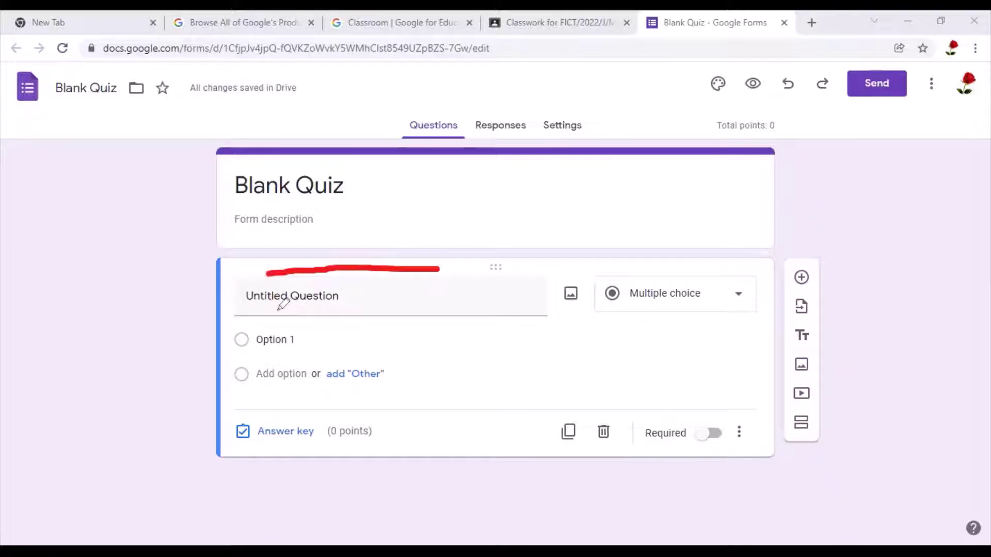
mouse_move(363, 314)
mouse_down()
mouse_move(487, 301)
mouse_move(460, 263)
mouse_move(413, 261)
mouse_up()
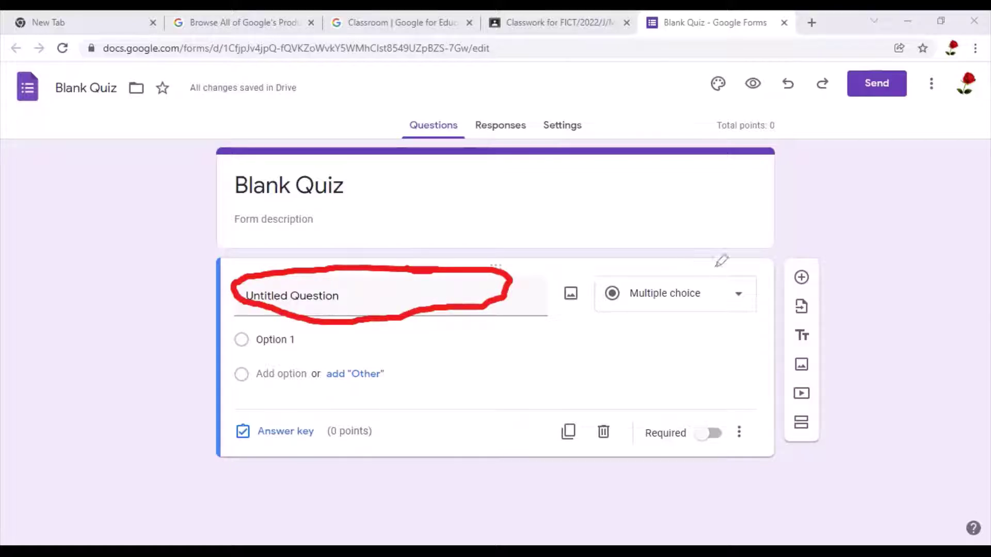
mouse_move(744, 269)
mouse_down()
mouse_move(671, 270)
mouse_move(636, 321)
mouse_move(700, 337)
mouse_up()
drag(749, 277, 731, 269)
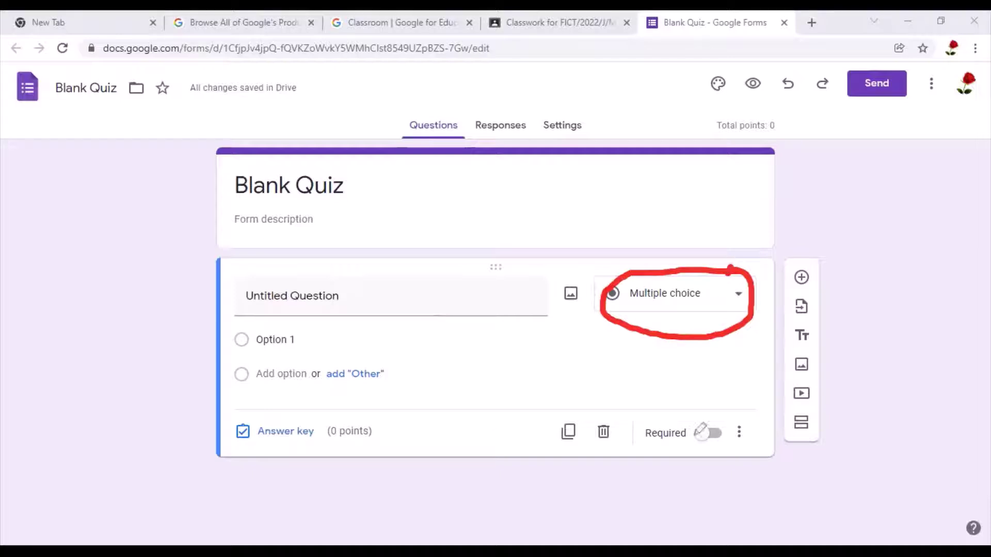
mouse_move(727, 422)
mouse_down()
mouse_move(721, 410)
mouse_move(656, 401)
mouse_move(650, 482)
mouse_up()
mouse_move(722, 464)
mouse_down()
mouse_move(732, 431)
mouse_move(716, 413)
mouse_up()
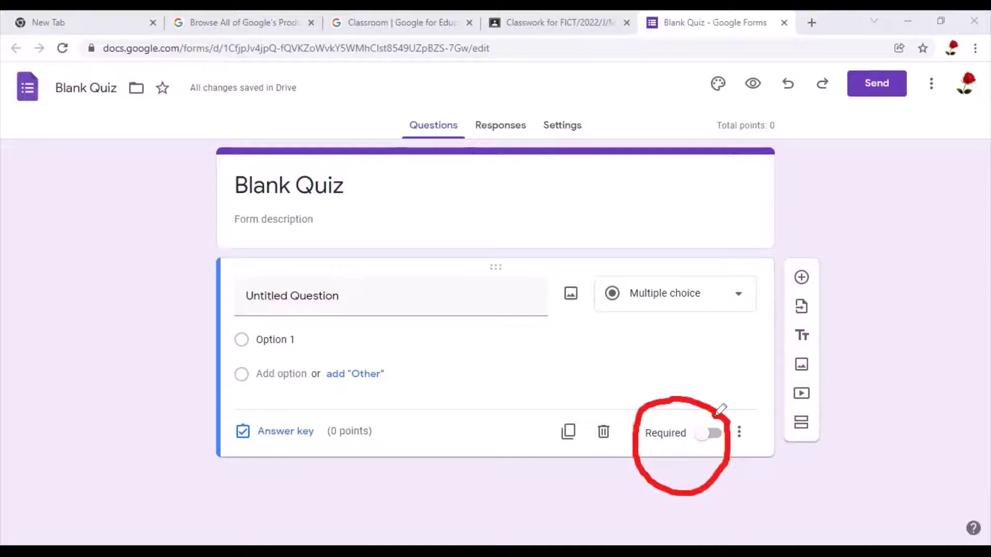
mouse_move(704, 427)
mouse_down()
mouse_move(704, 436)
mouse_move(739, 409)
mouse_up()
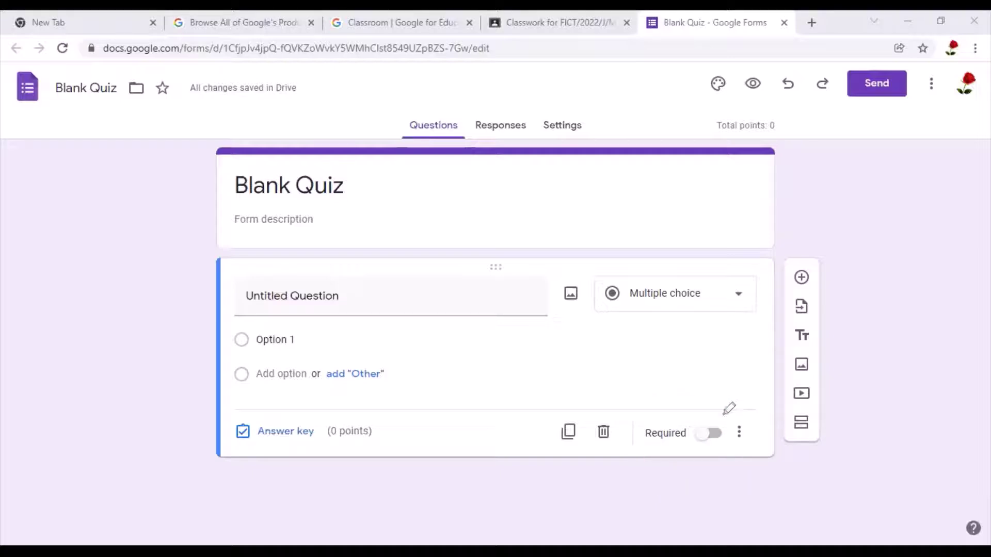
mouse_move(725, 415)
mouse_down()
mouse_move(645, 413)
mouse_move(641, 440)
mouse_move(741, 443)
mouse_move(712, 406)
mouse_up()
mouse_move(764, 443)
mouse_down()
mouse_move(751, 421)
mouse_move(731, 441)
mouse_move(733, 462)
mouse_move(763, 439)
mouse_up()
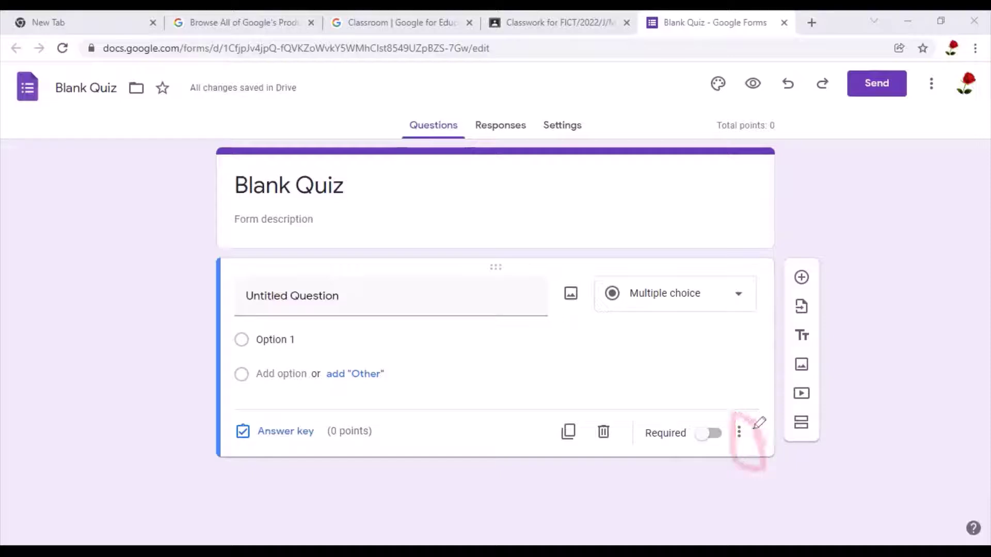
mouse_move(735, 408)
mouse_down()
mouse_move(753, 432)
mouse_move(737, 409)
mouse_up()
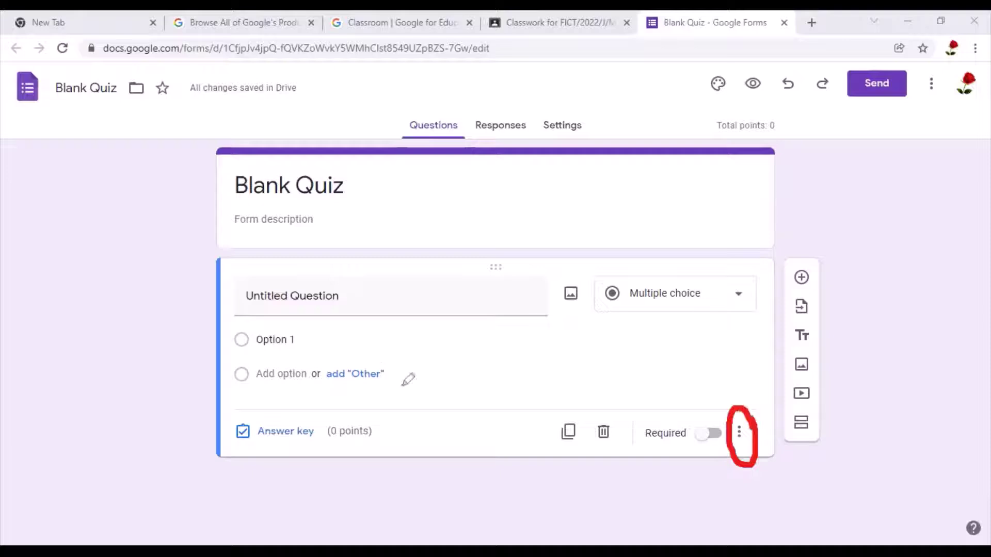
mouse_move(330, 316)
mouse_down()
mouse_move(405, 386)
mouse_move(363, 343)
mouse_up()
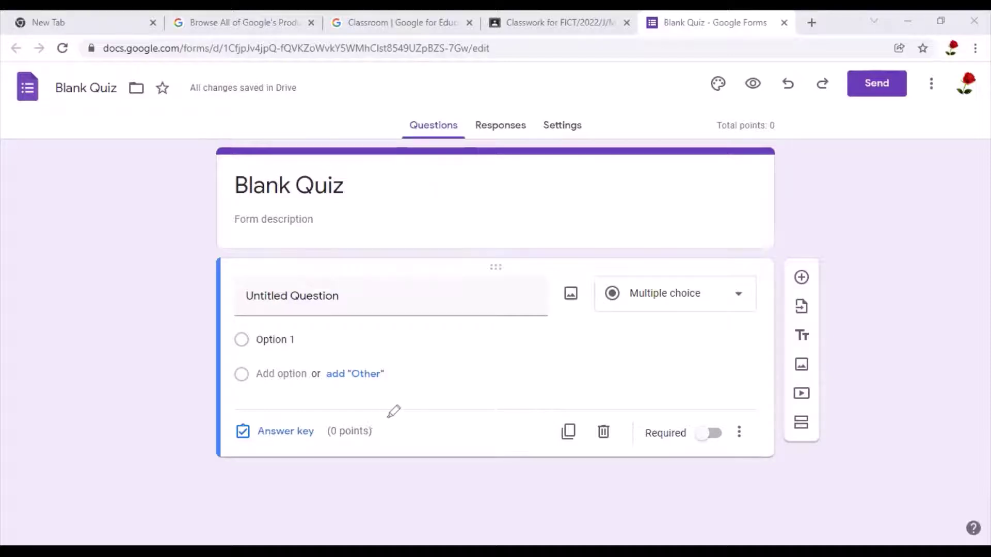
mouse_move(390, 417)
mouse_down()
mouse_move(327, 402)
mouse_move(185, 414)
mouse_move(247, 462)
mouse_move(359, 461)
mouse_move(392, 442)
mouse_move(382, 414)
mouse_up()
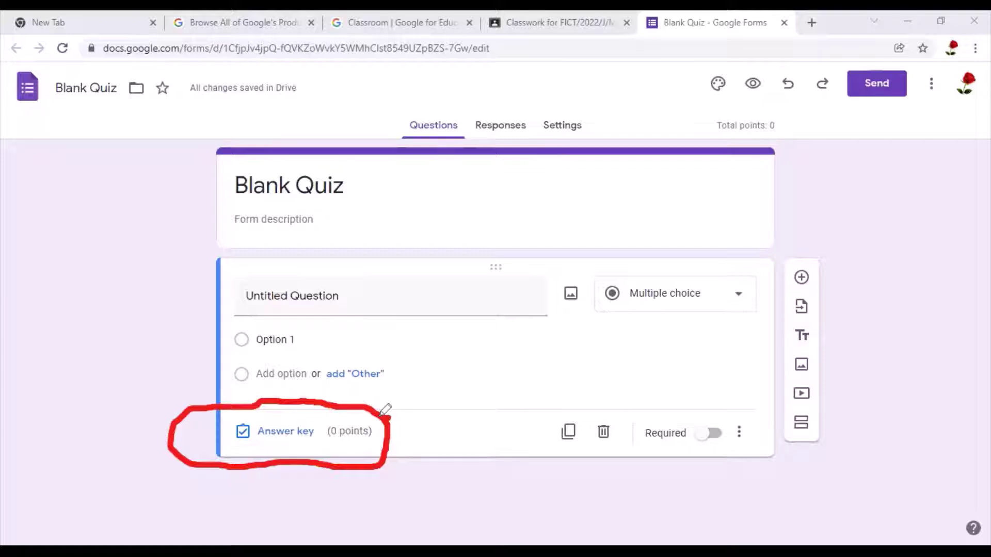
click(302, 416)
drag(302, 415, 387, 377)
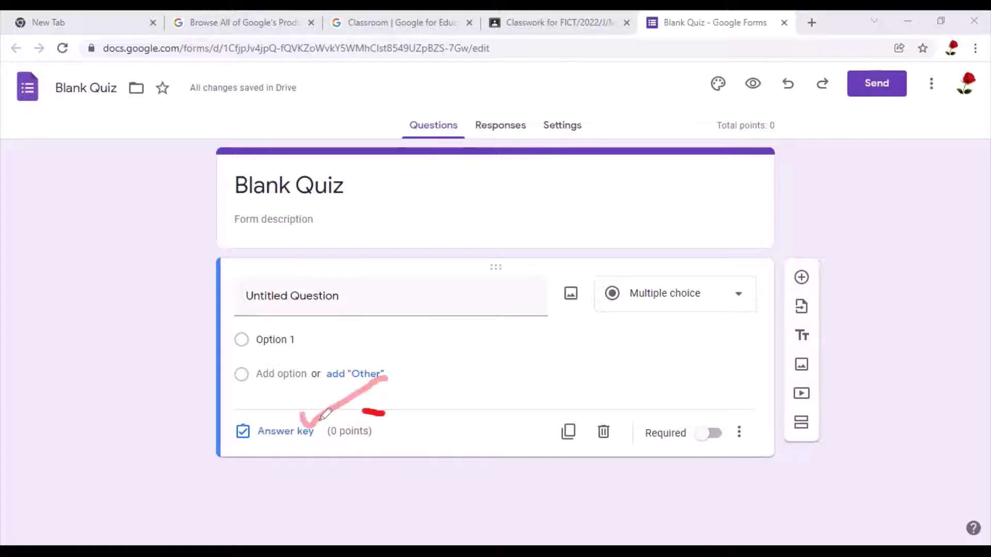
drag(315, 448, 385, 413)
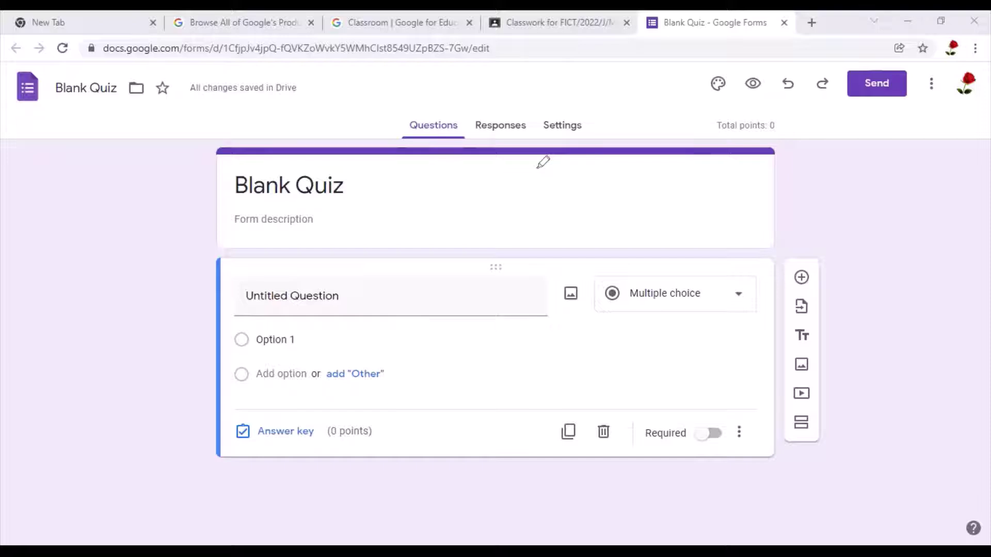
Replace the form title with "FICT/2022/J/M1 ICT OPENNING CAT".
click(274, 181)
click(347, 187)
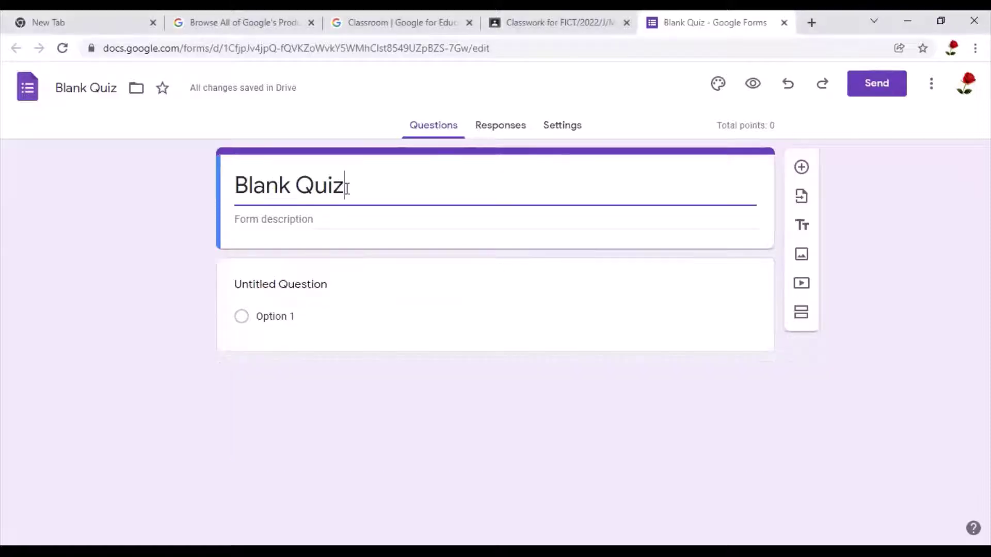
key(BackSpace)
key(BackSpace)
key(BackSpace)
key(BackSpace)
key(BackSpace)
key(BackSpace)
key(BackSpace)
key(BackSpace)
key(BackSpace)
key(BackSpace)
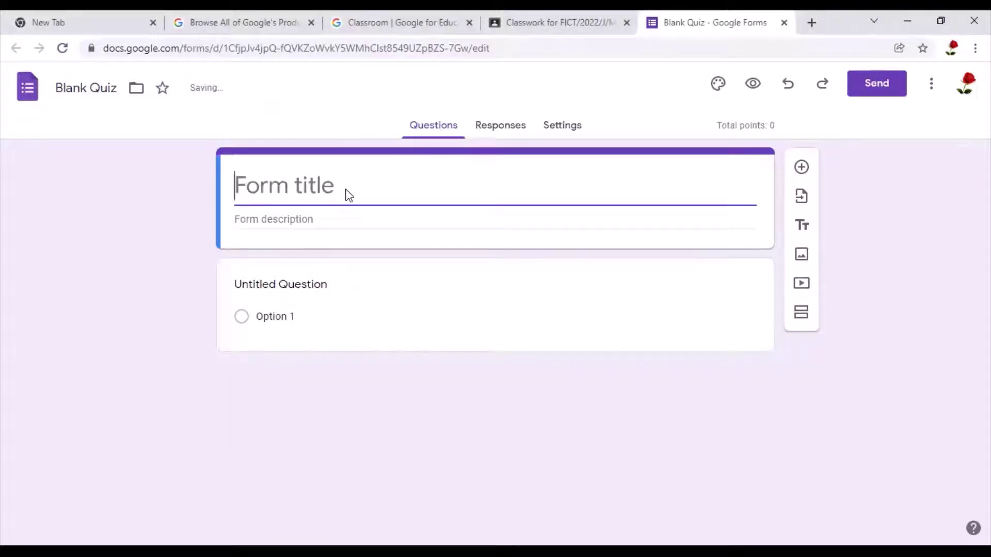
text(fic)
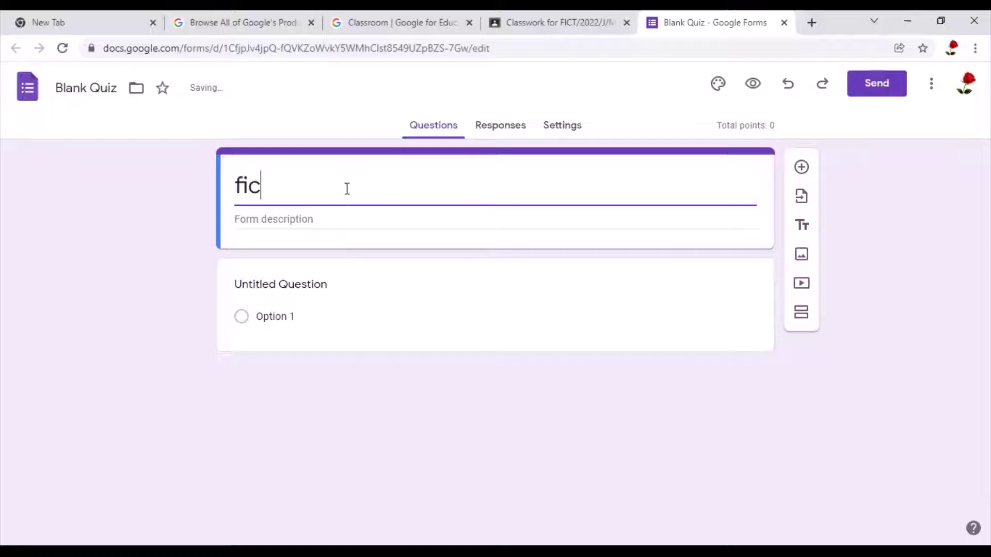
key(BackSpace)
key(BackSpace)
key(BackSpace)
text(FICT)
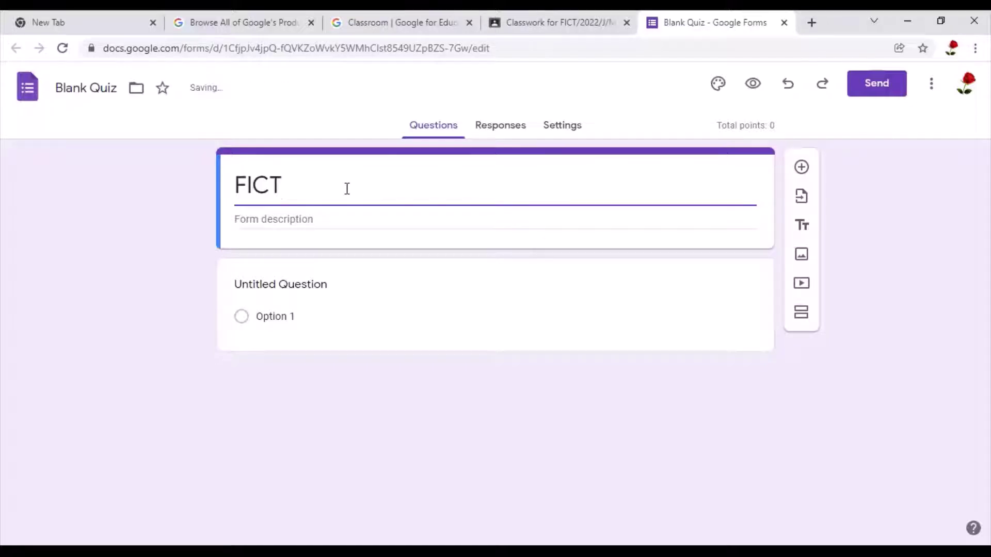
text(/2022)
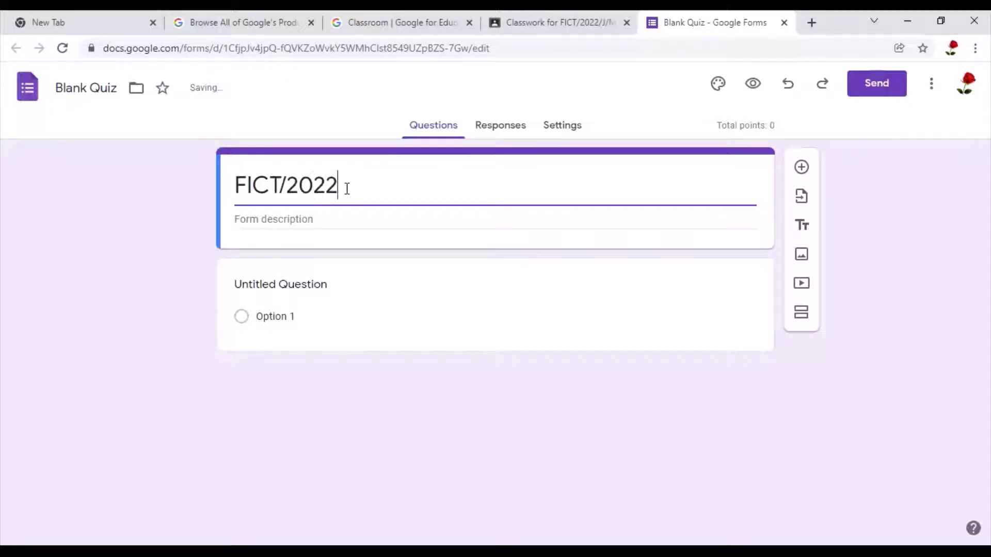
text(/J/M1 ICT )
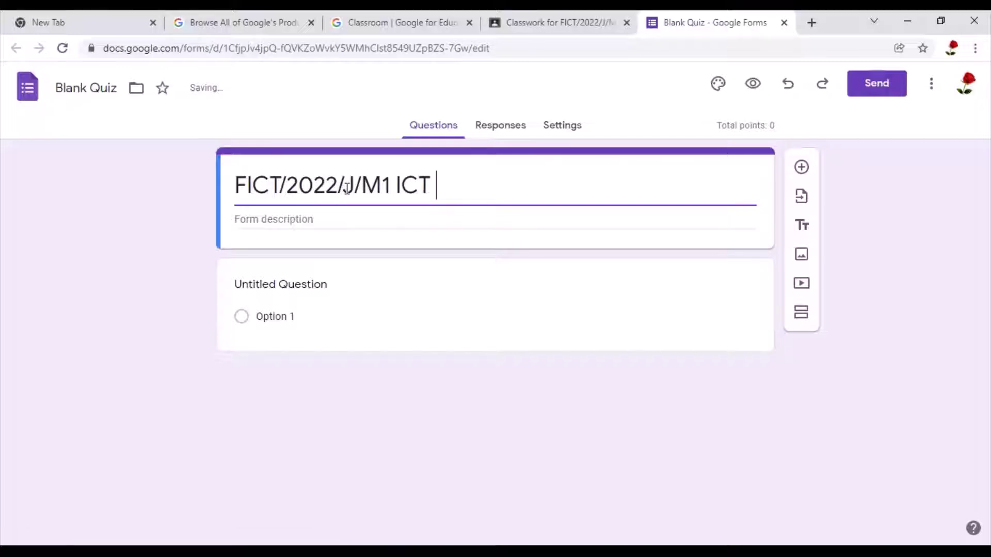
text(OPENNING)
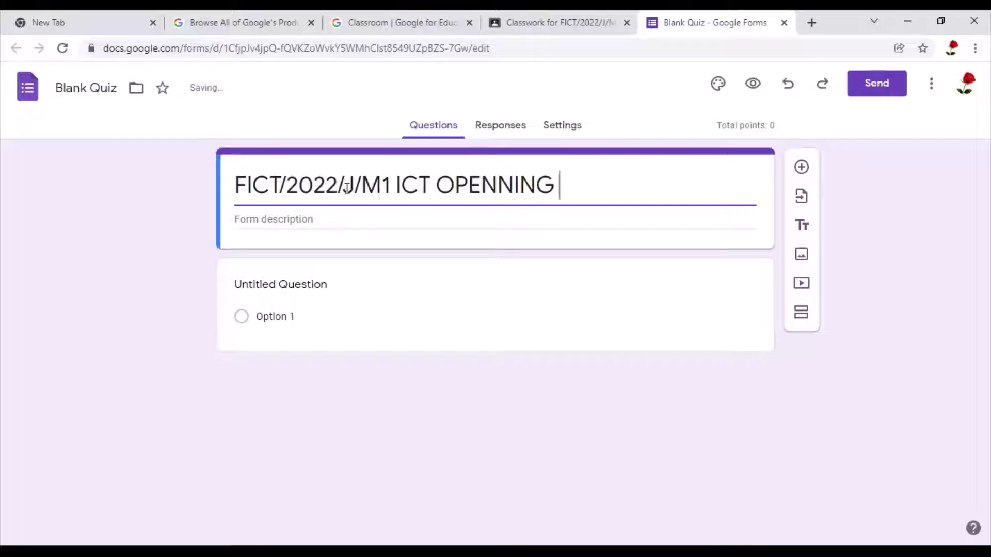
text( CAT)
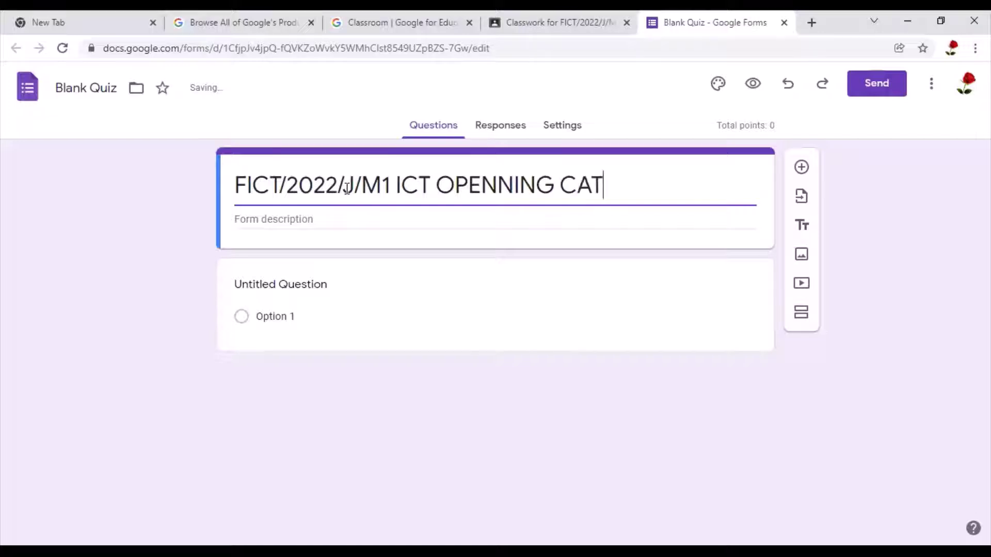
Enter "1) This CAT carries 30 marks" as the first line of the form description.
click(273, 215)
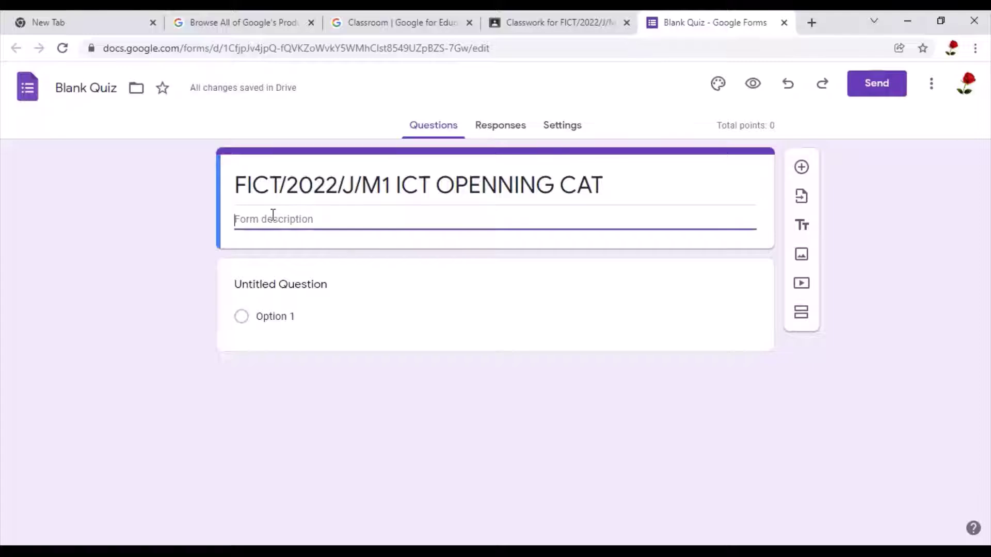
text(1)
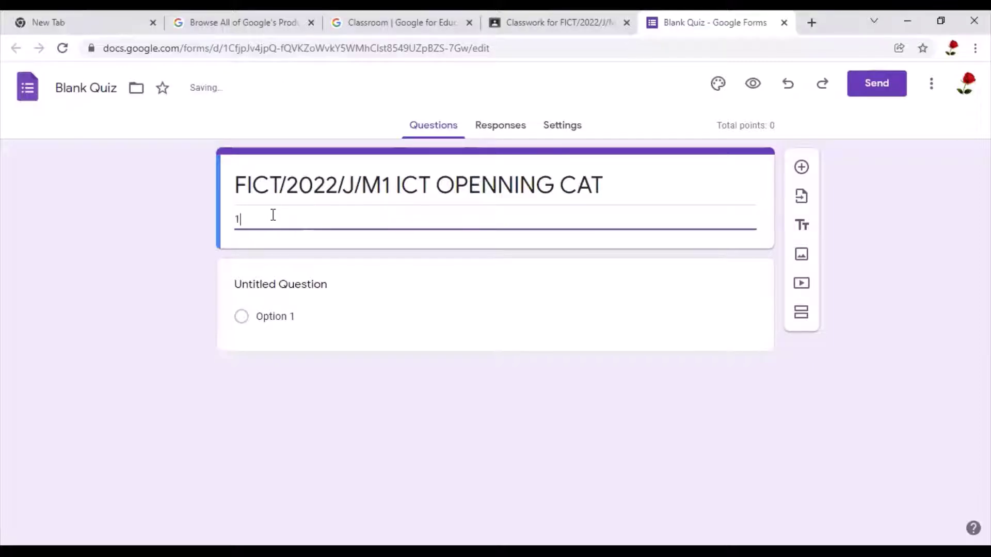
text())
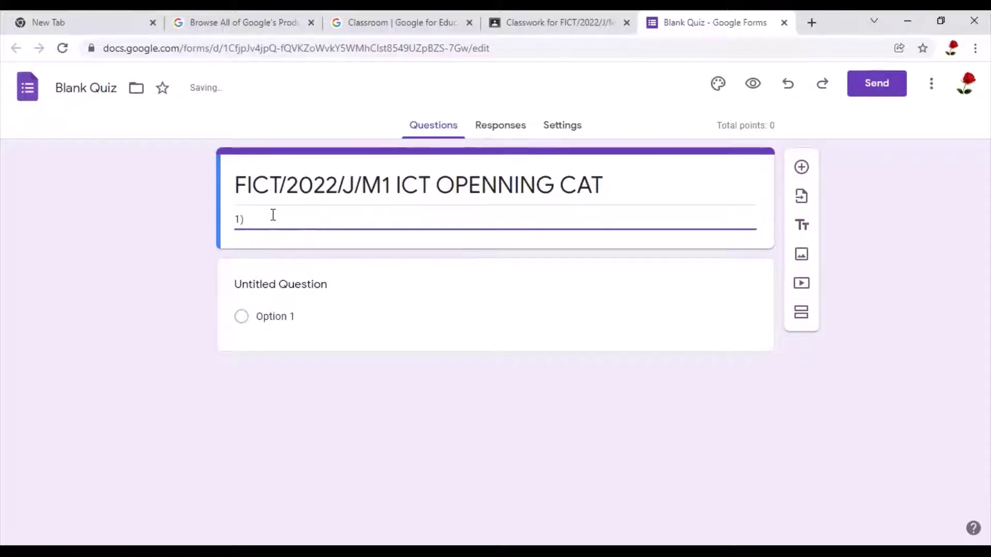
text( T)
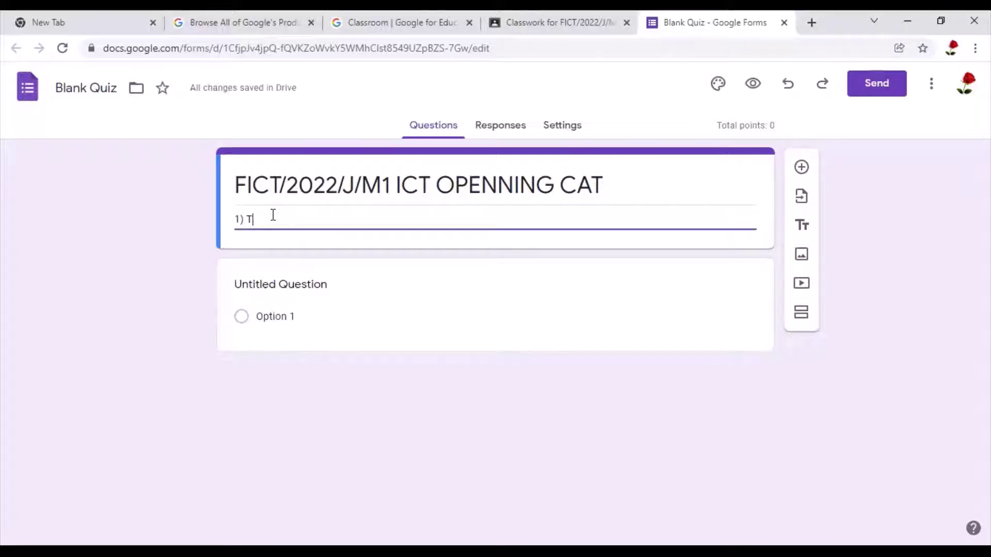
text(his CAT ca)
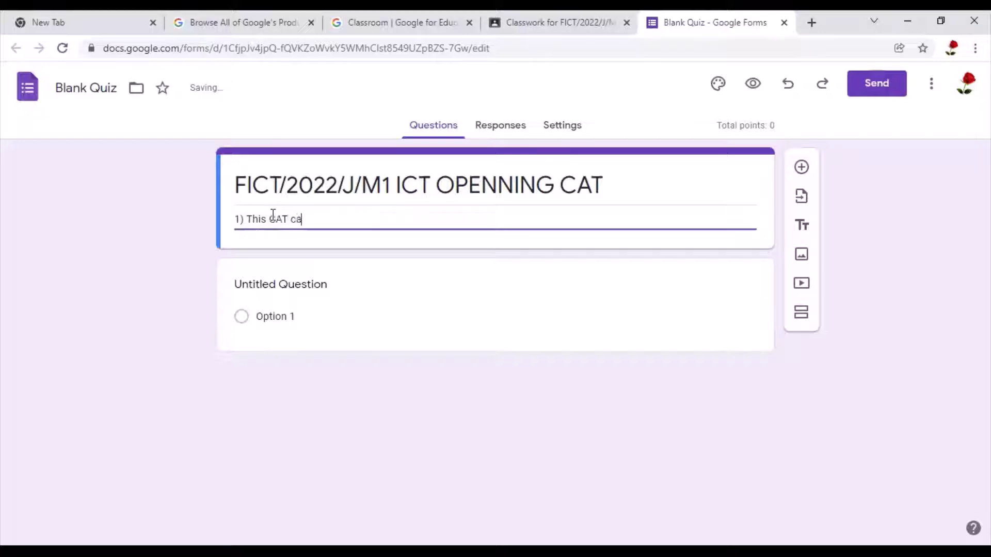
text(rries 30 marks and c)
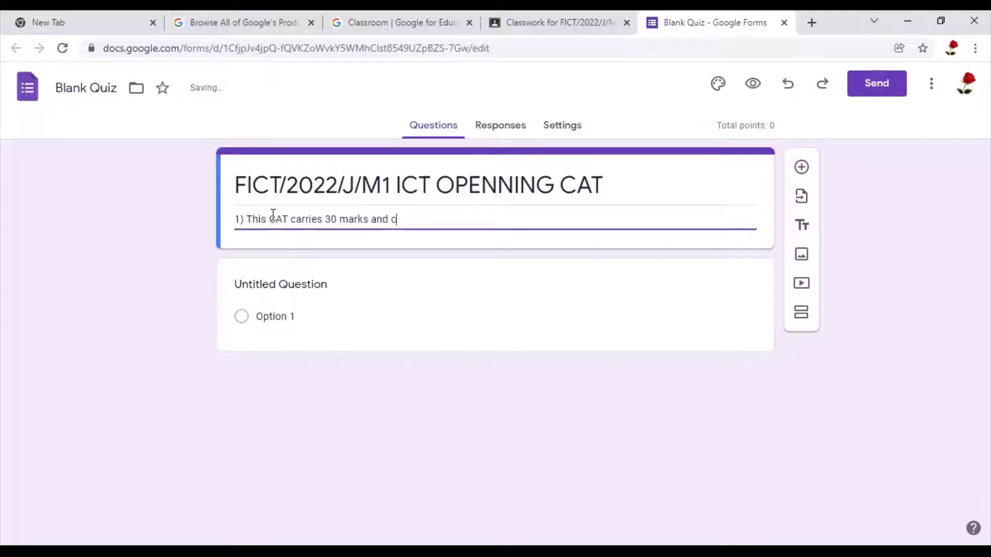
text(ontains)
key(BackSpace)
key(BackSpace)
key(BackSpace)
key(BackSpace)
key(BackSpace)
key(BackSpace)
key(BackSpace)
key(BackSpace)
key(BackSpace)
key(BackSpace)
key(BackSpace)
key(BackSpace)
key(BackSpace)
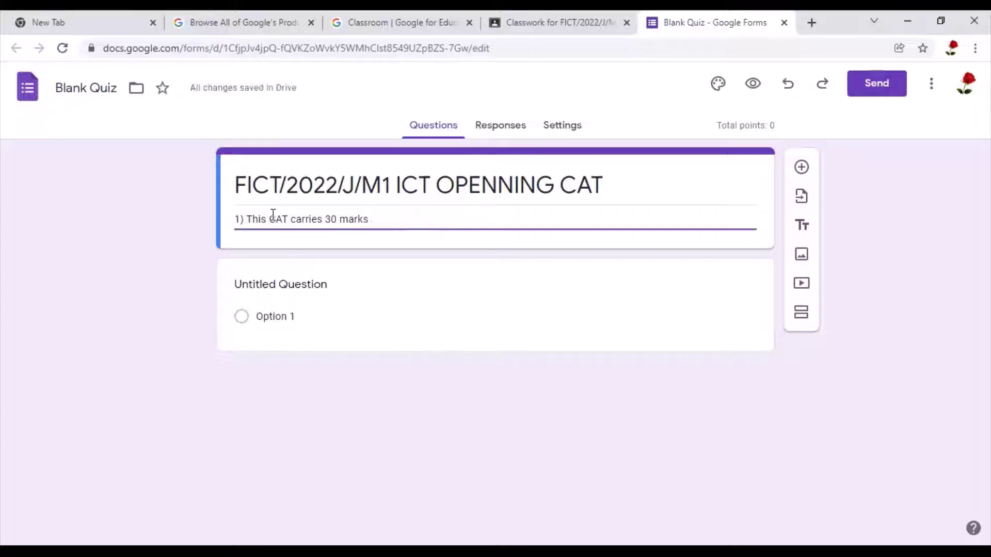
Add a second line to the form description, "2) All the qustions in this CAT are compulsory".
key(Return)
text(2) )
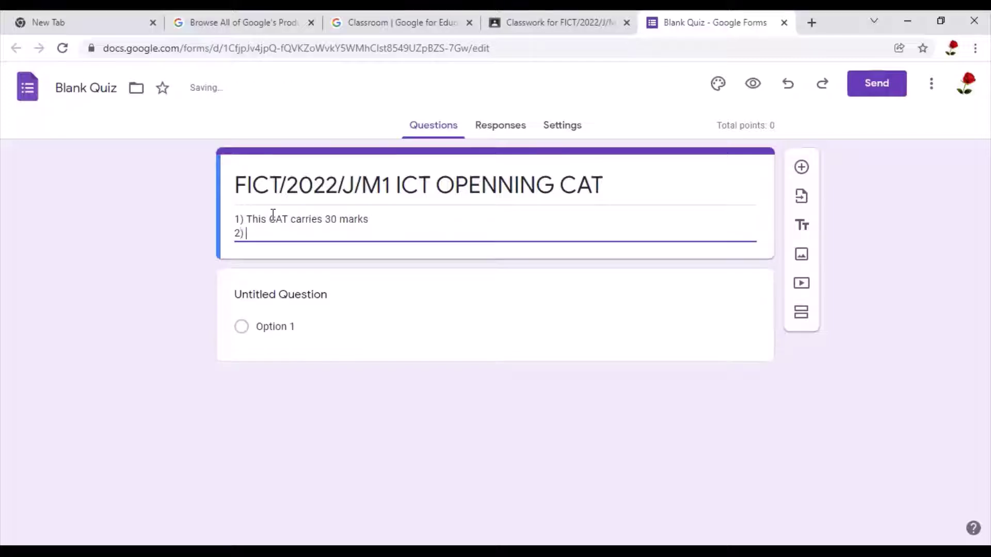
text(This)
key(ctrl+BackSpace)
text(All the qustions)
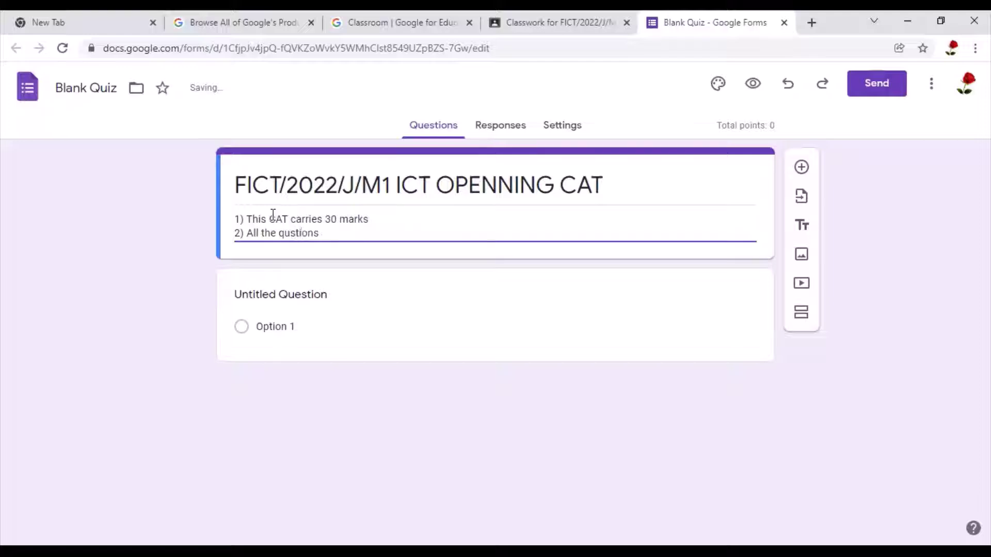
text( in this CAT are compulaosry)
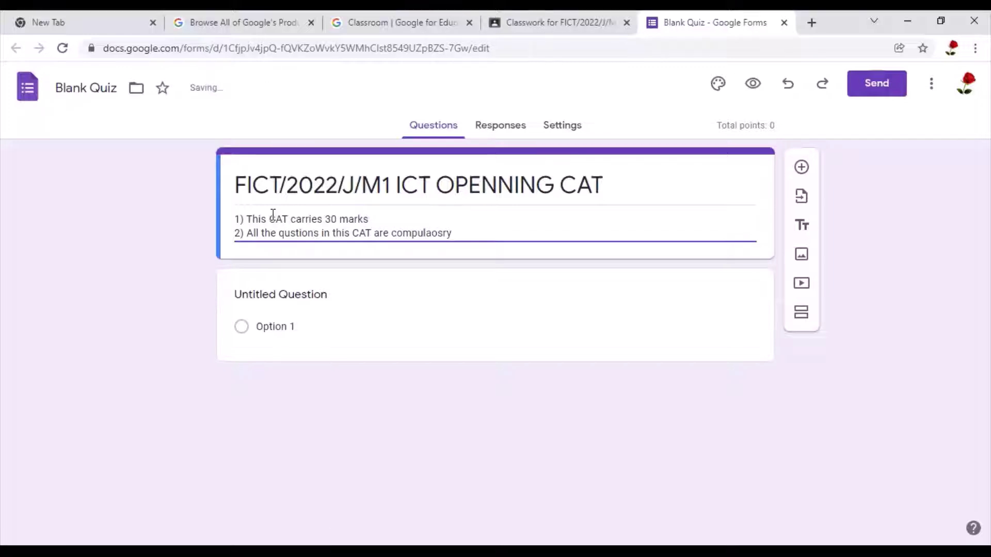
key(BackSpace)
key(BackSpace)
key(BackSpace)
key(BackSpace)
key(BackSpace)
text(sory)
Add a third line to the form description, "3) Ensure you submit your responses before the time elapse".
key(Return)
text(3))
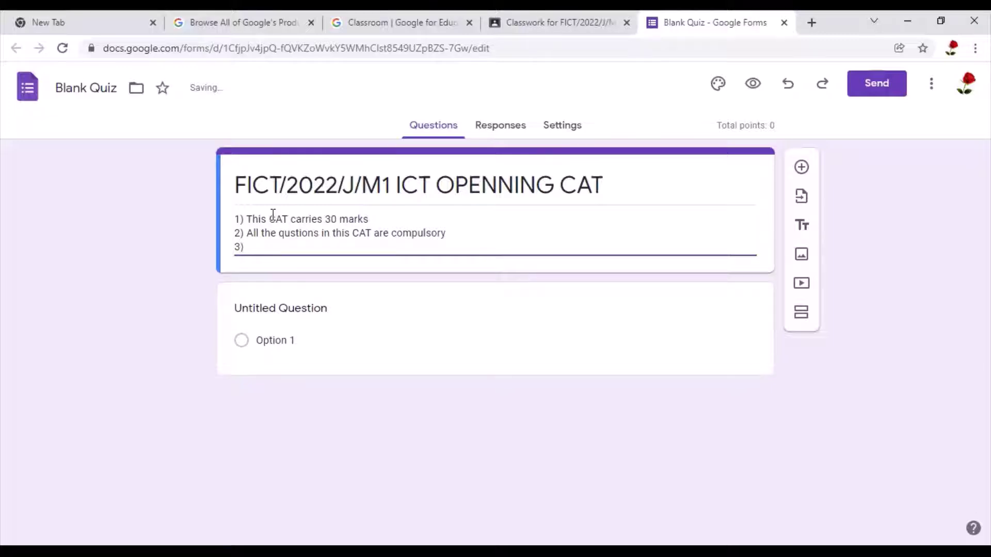
text( Ensure you submit your )
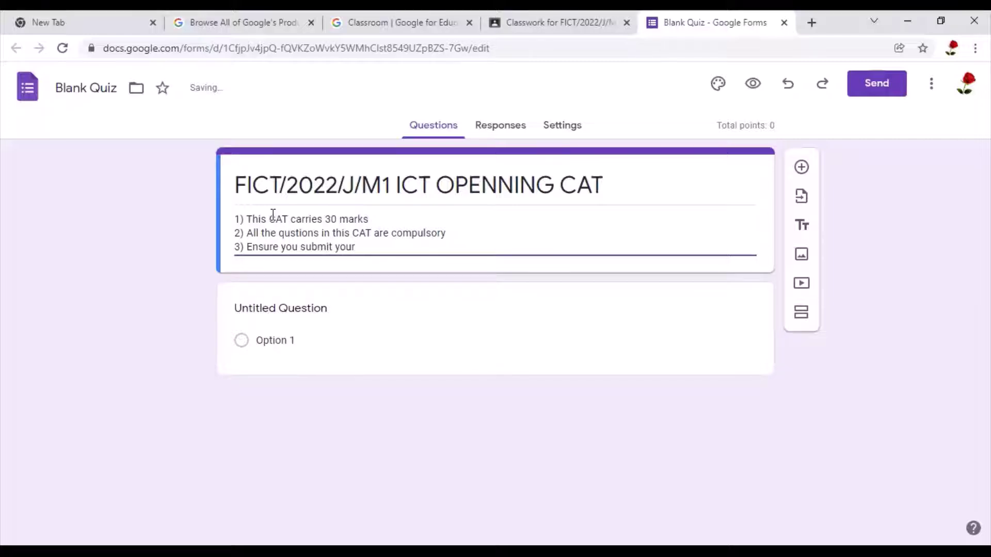
text(responses before)
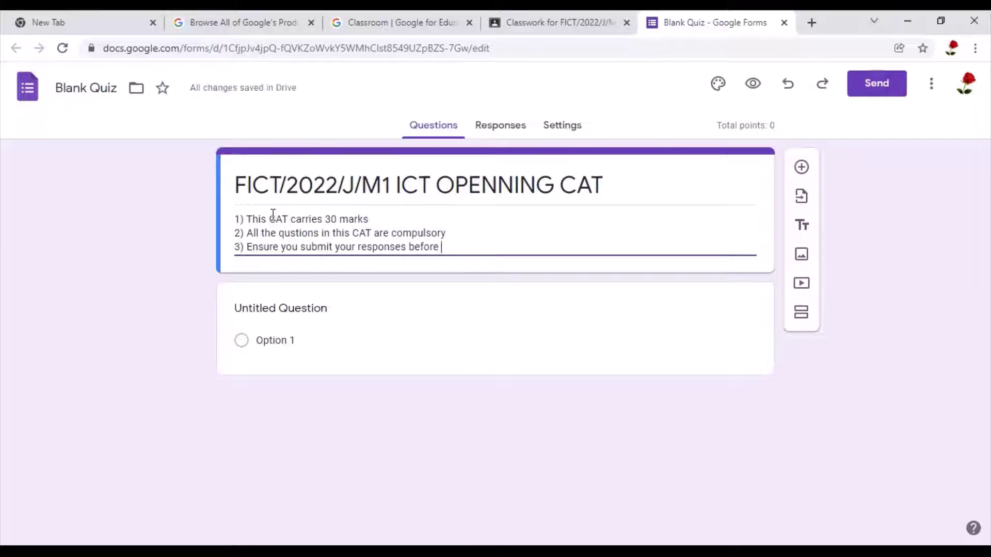
text( the)
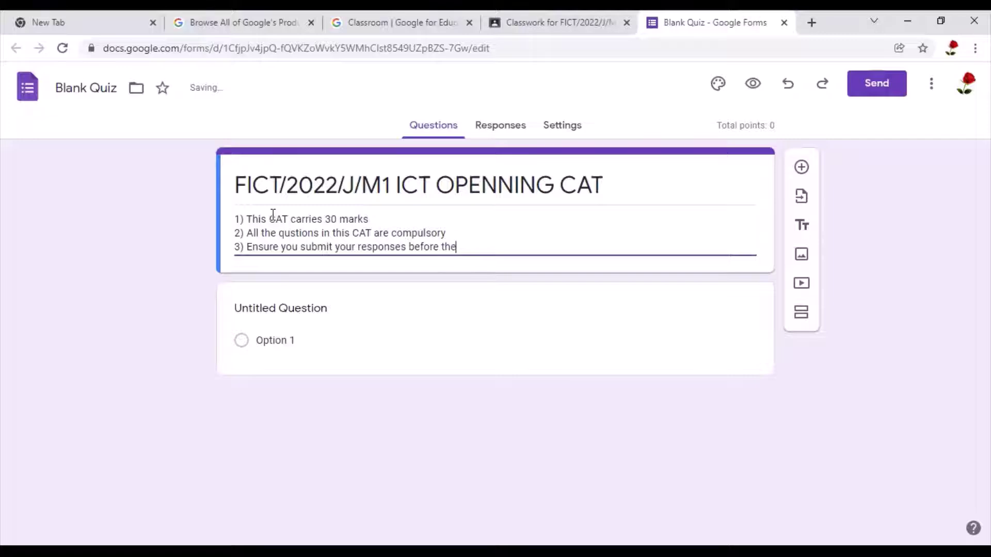
text( time elas)
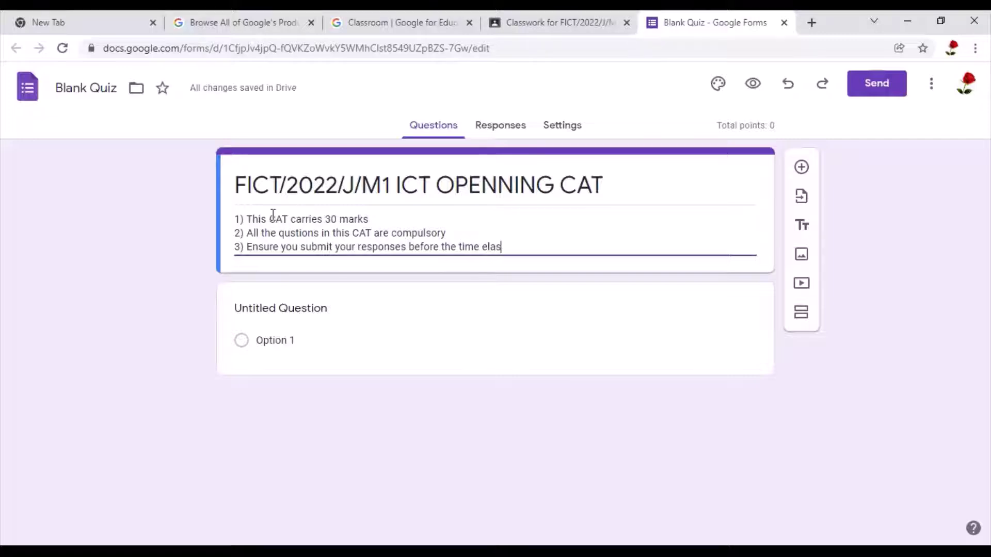
text(pe)
Rename the form file from its default name to "FICT/2022/J/M1 ICT OPENNING CAT".
click(120, 90)
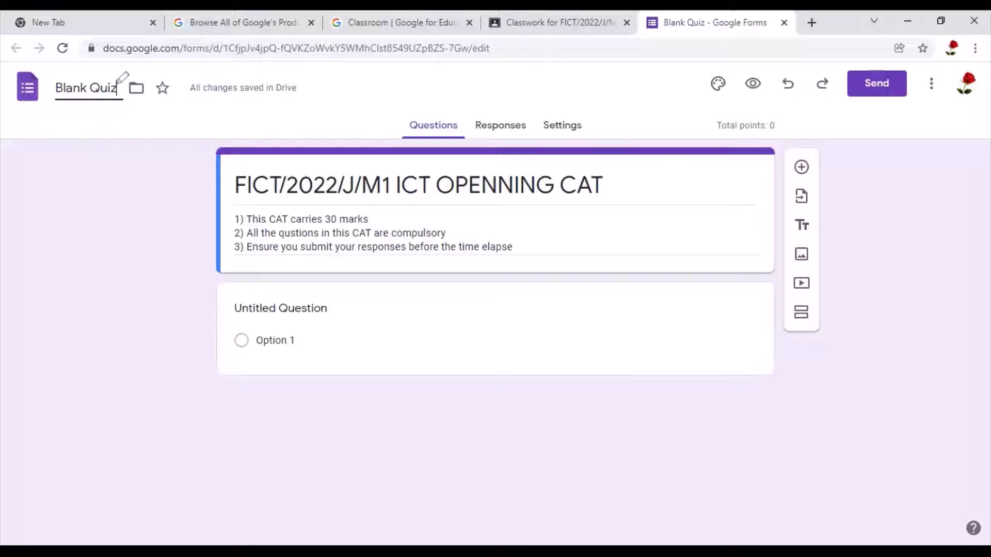
drag(98, 62, 129, 82)
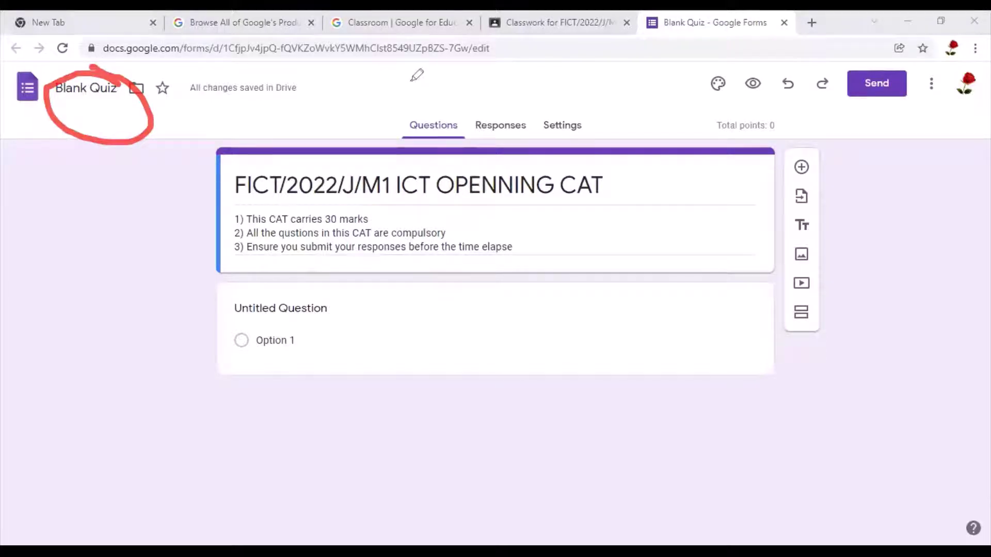
key(Escape)
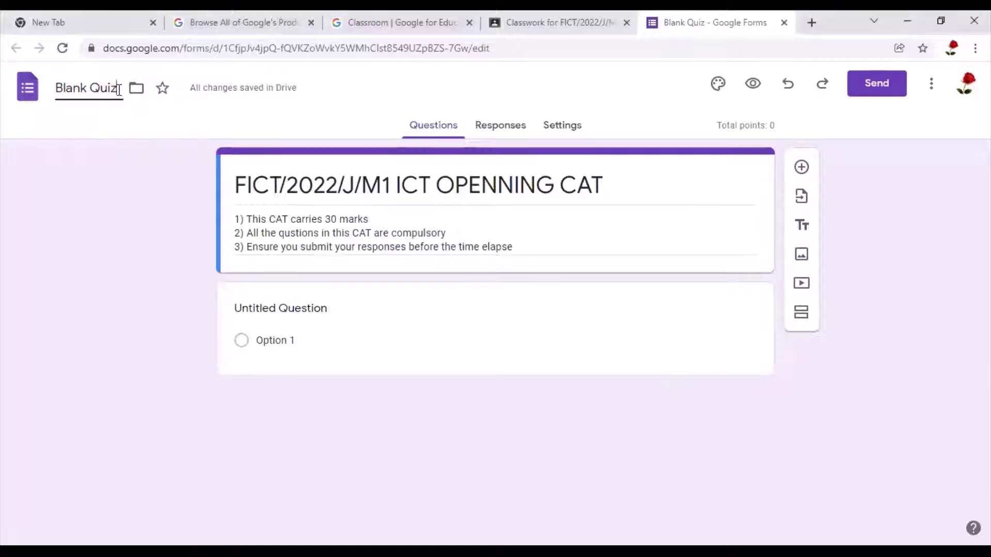
click(119, 90)
key(BackSpace)
key(BackSpace)
key(BackSpace)
key(BackSpace)
key(BackSpace)
key(BackSpace)
key(BackSpace)
key(BackSpace)
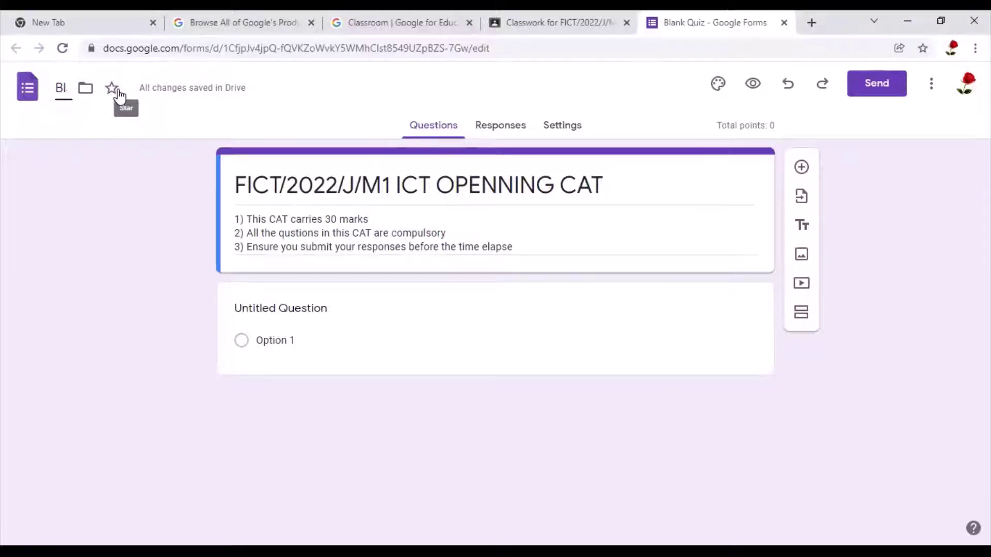
key(BackSpace)
key(BackSpace)
text(FICT/)
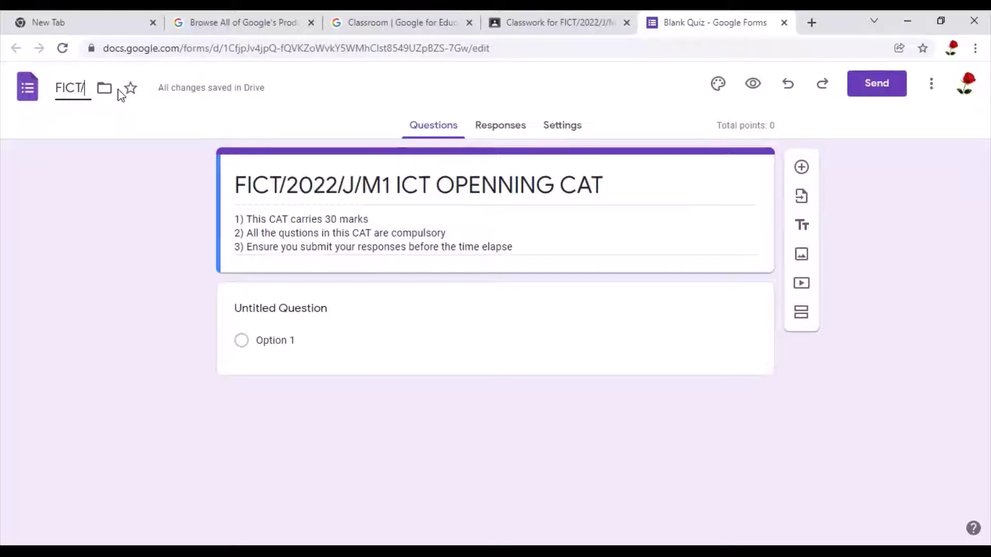
text(2022)
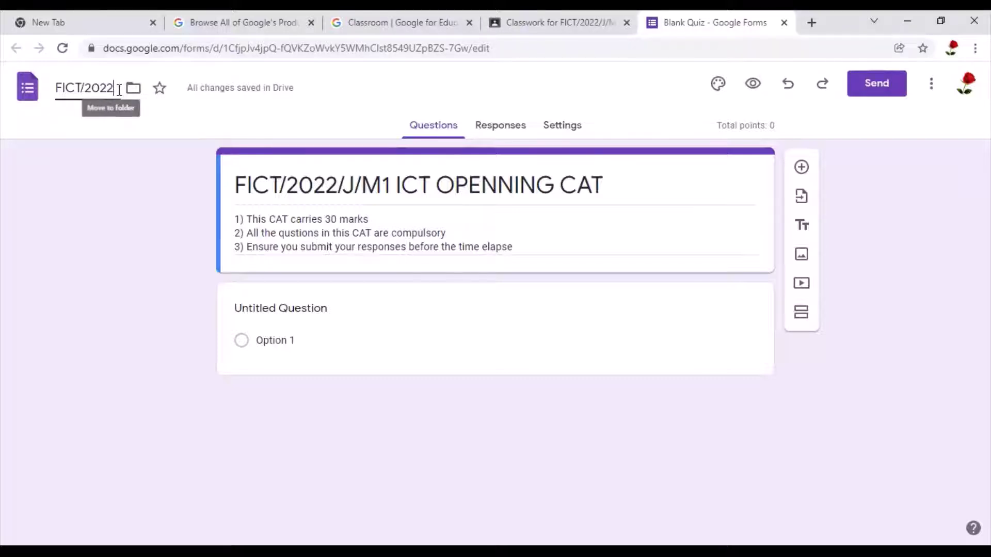
text(/J)
text(/)
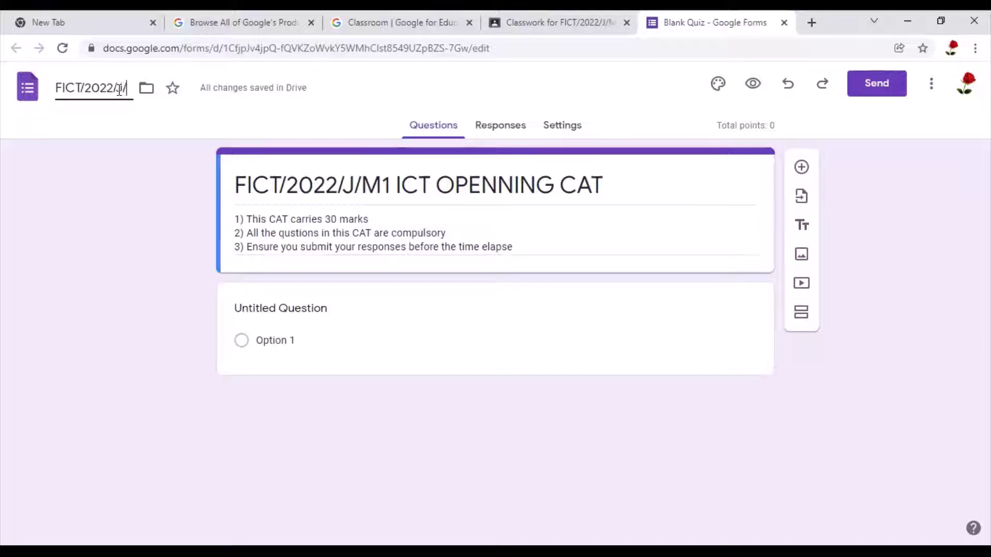
text(M1)
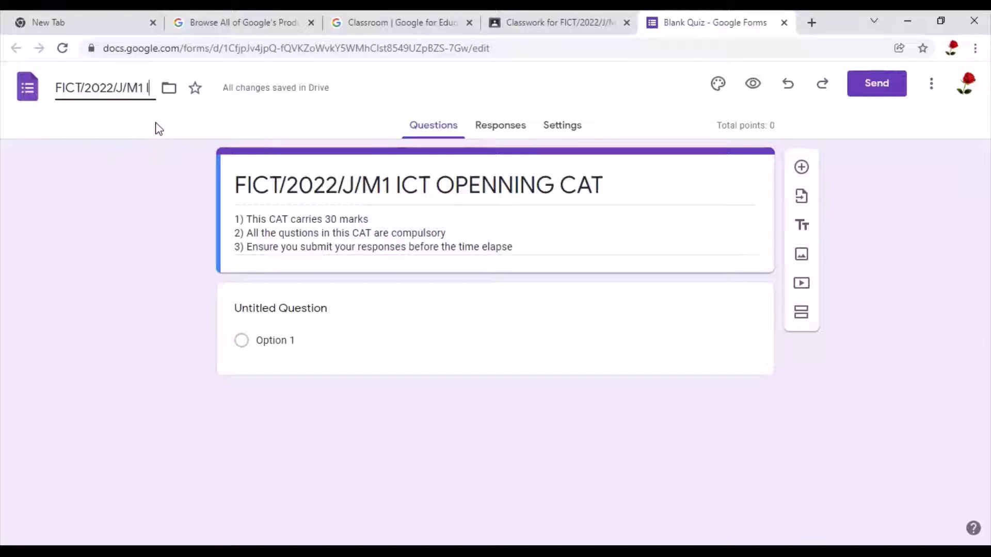
text( ICT OPE)
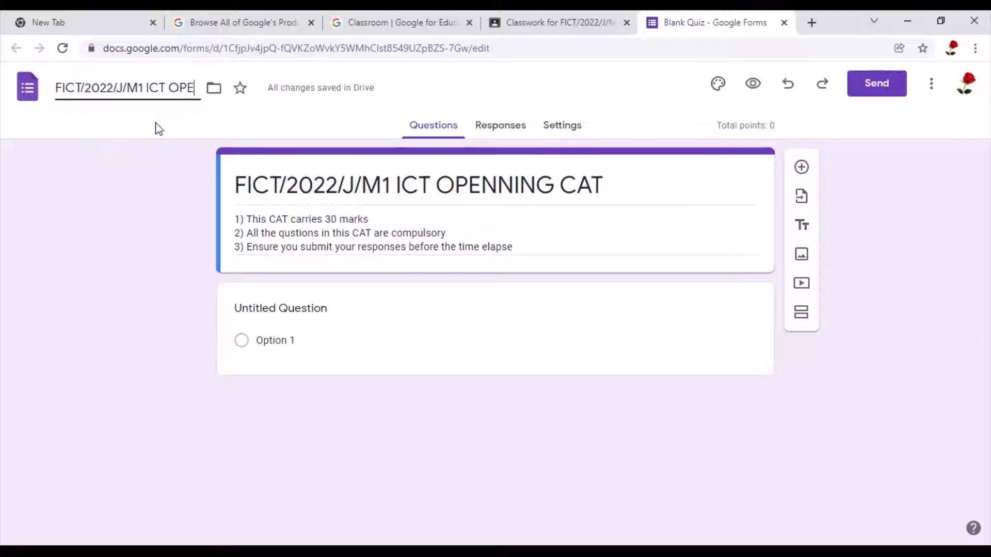
text(NNING CAT)
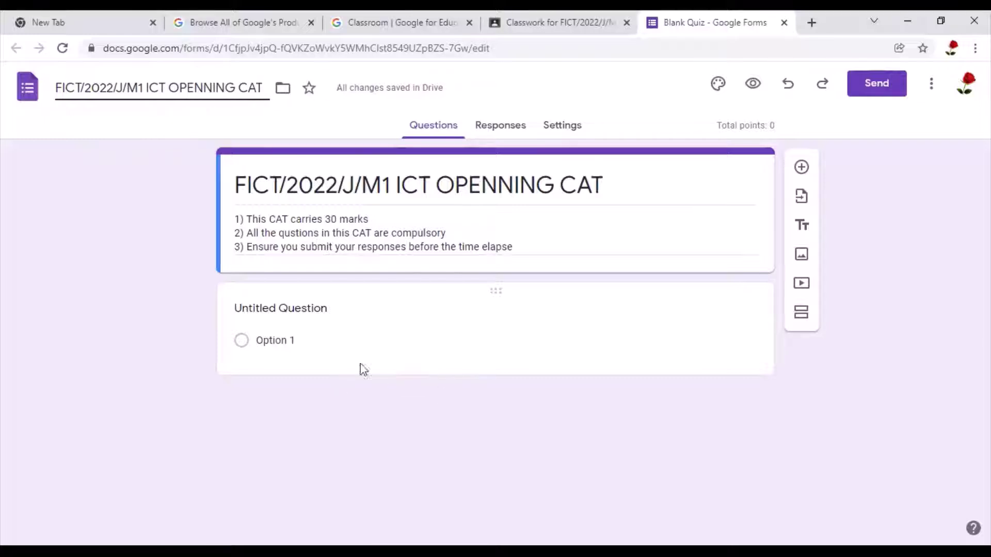
Replace the untitled question's text with "You can purchase a computer without your knowledge".
click(274, 305)
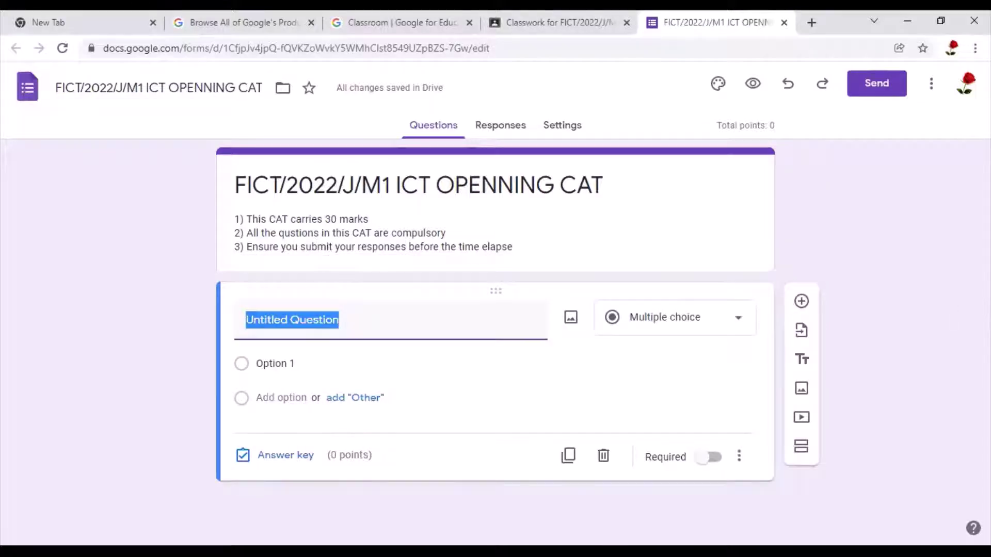
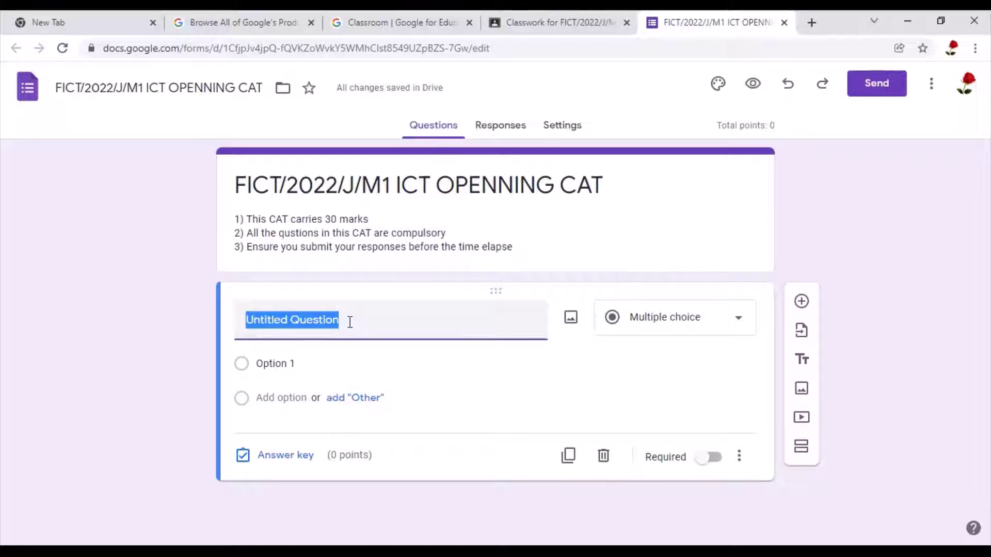
key(BackSpace)
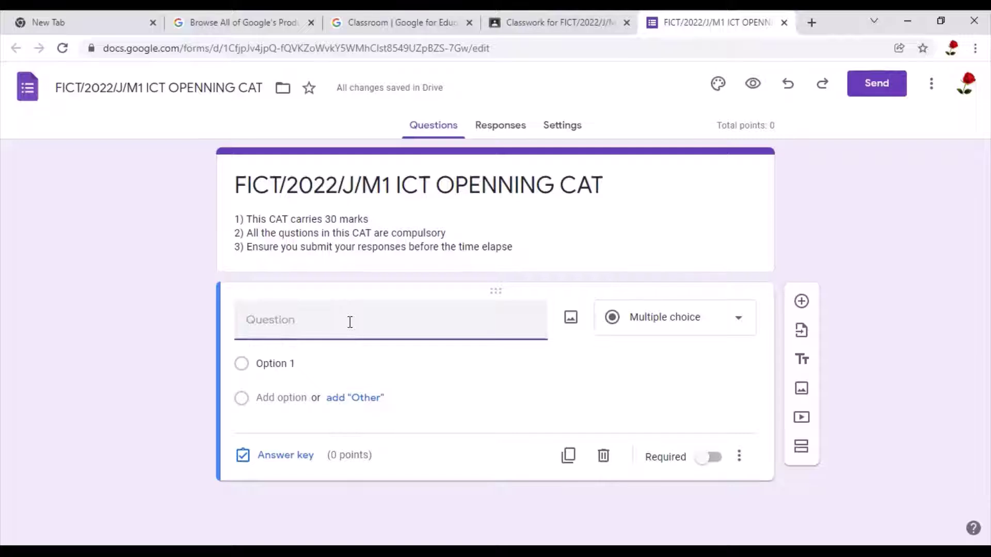
text(Y)
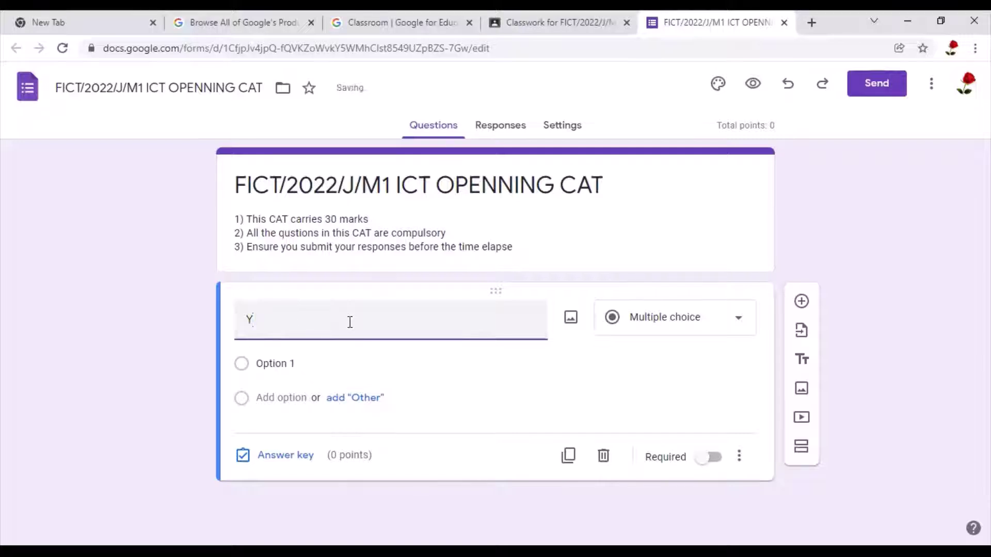
text(ou can purchase )
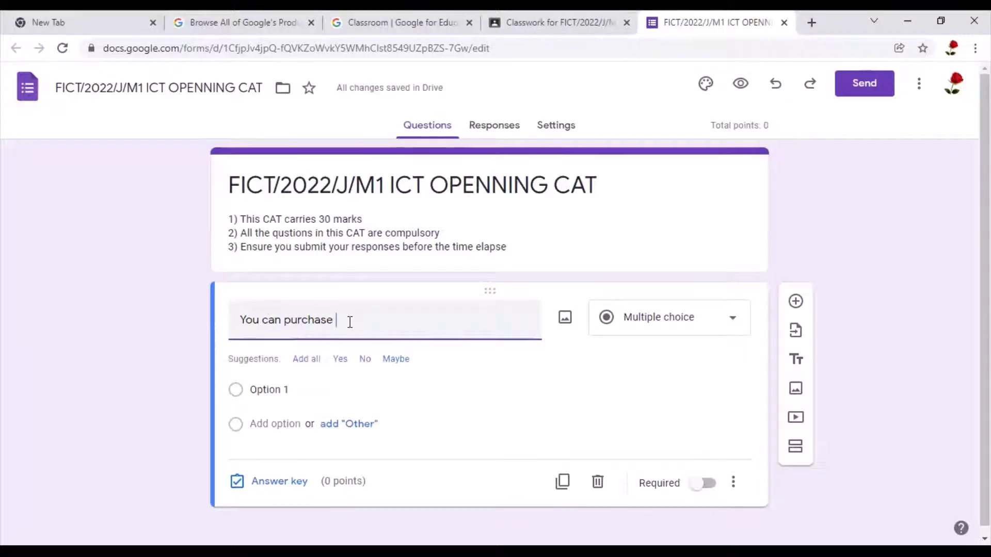
text(a compute)
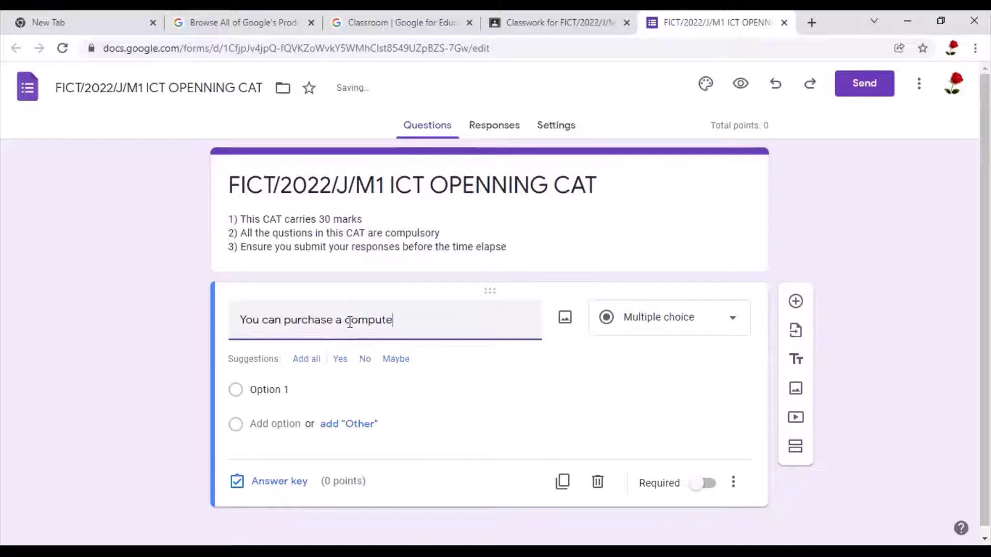
text(r without your knowl)
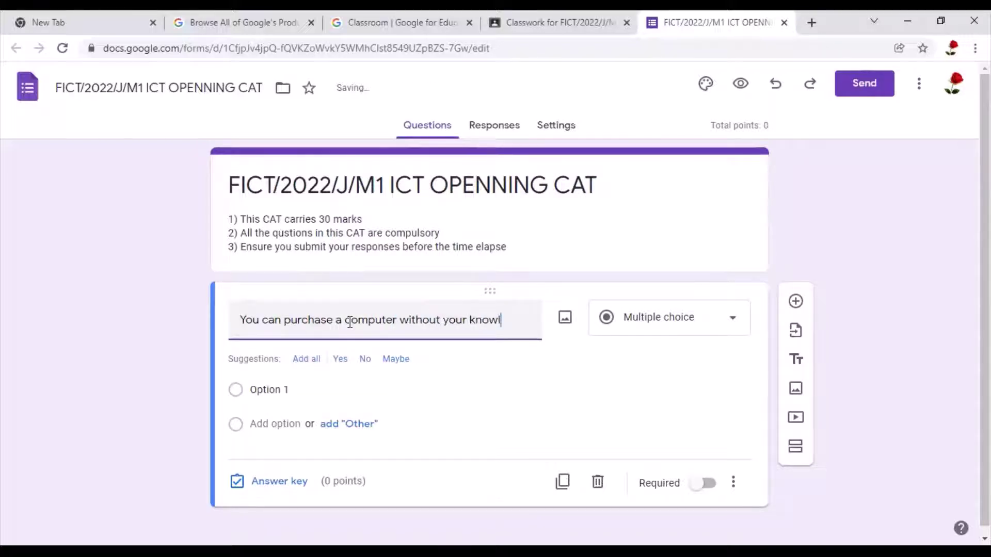
text(edge)
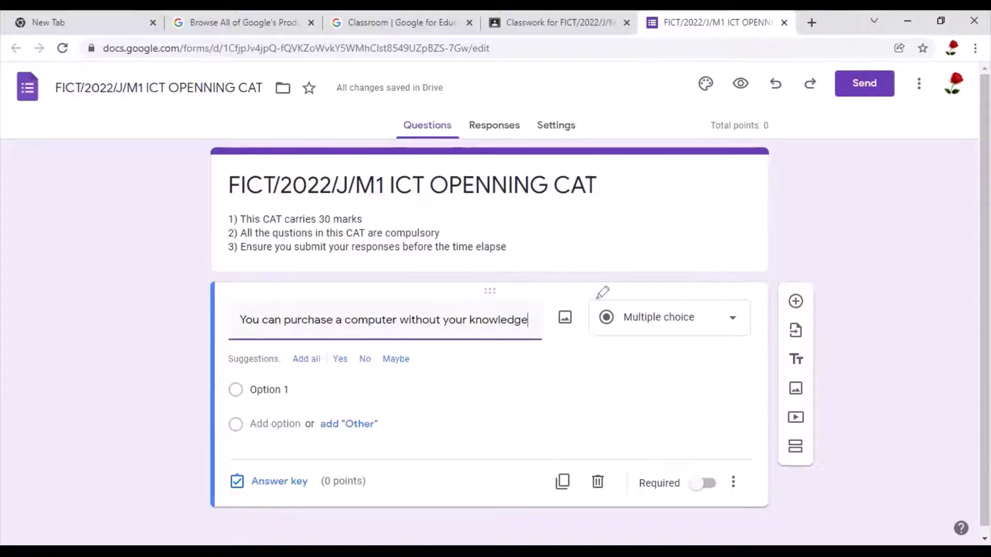
Review the question types available for the first question and choose Multiple choice.
mouse_move(746, 305)
mouse_down()
mouse_move(626, 352)
mouse_move(681, 359)
mouse_up()
mouse_move(741, 333)
mouse_down()
mouse_move(787, 310)
mouse_move(732, 288)
mouse_up()
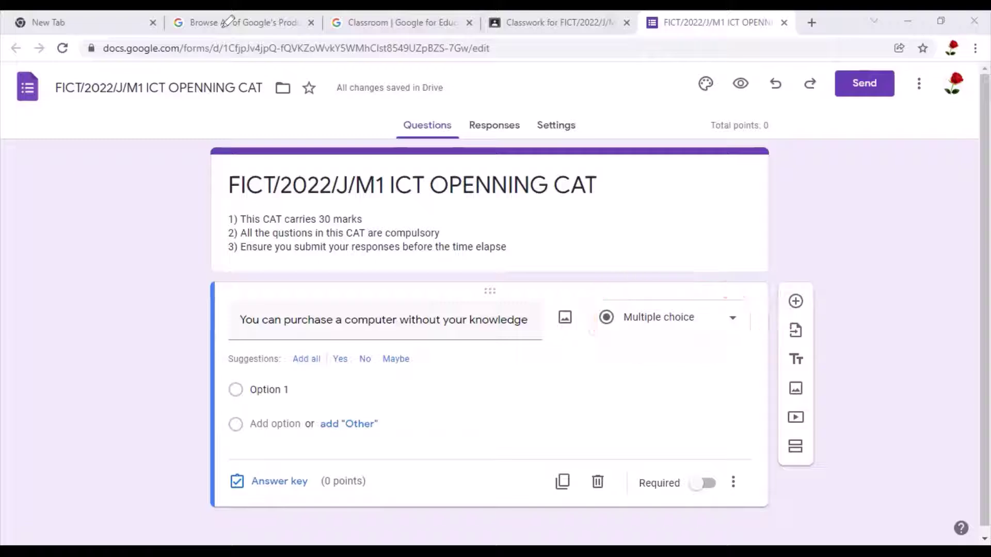
click(728, 323)
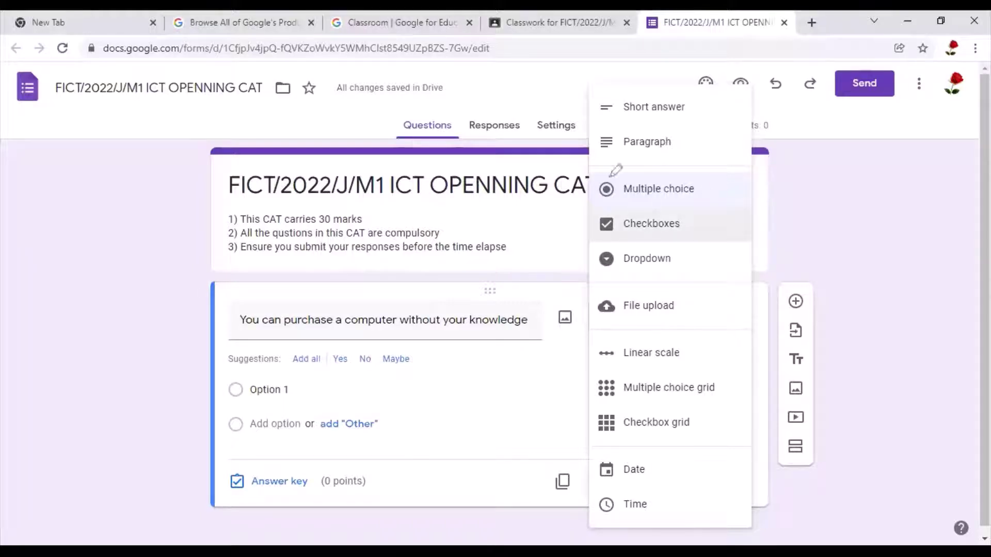
mouse_move(598, 192)
mouse_down()
mouse_move(715, 185)
mouse_move(748, 195)
mouse_move(705, 177)
mouse_up()
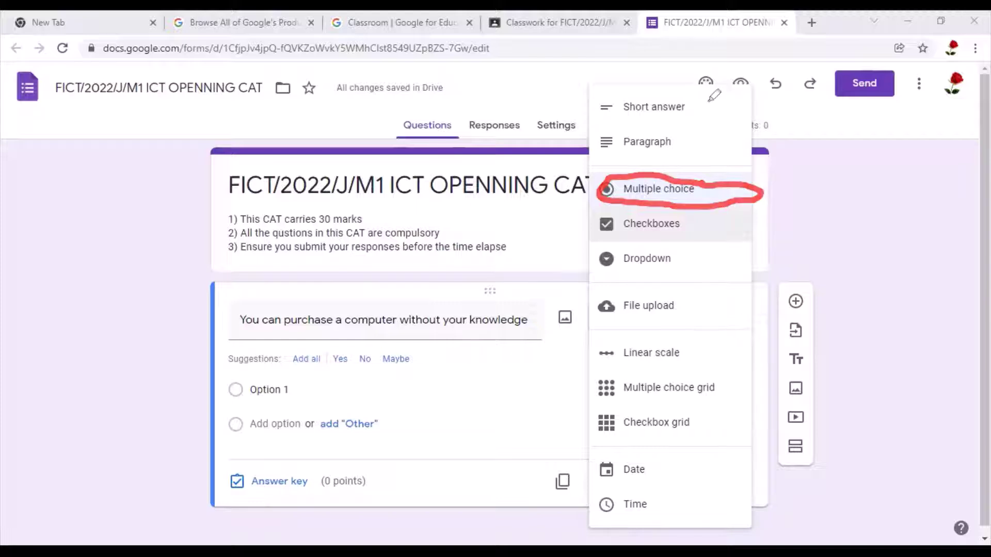
mouse_move(724, 104)
mouse_down()
mouse_move(607, 98)
mouse_move(602, 116)
mouse_move(666, 125)
mouse_move(723, 101)
mouse_up()
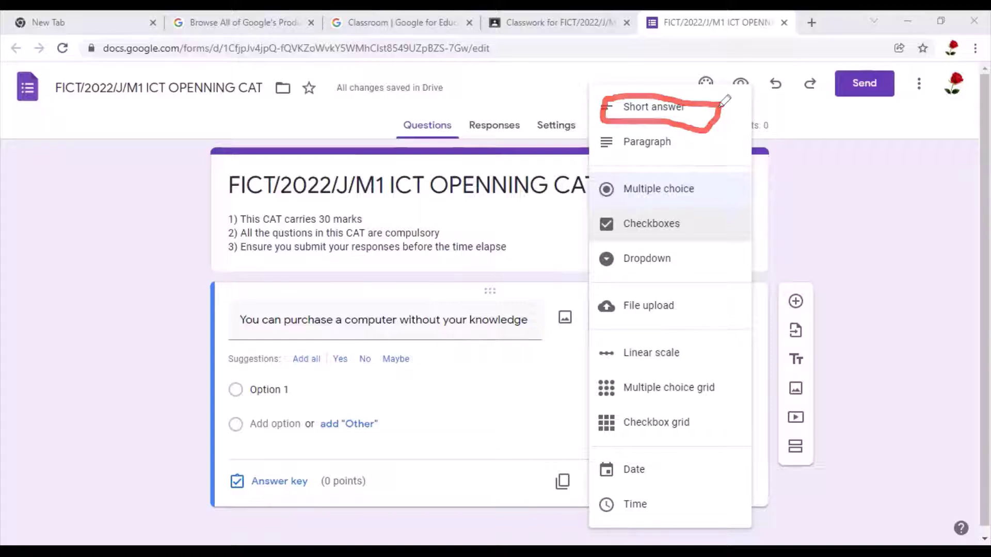
mouse_move(705, 98)
mouse_down()
mouse_move(599, 98)
mouse_move(709, 115)
mouse_move(695, 92)
mouse_up()
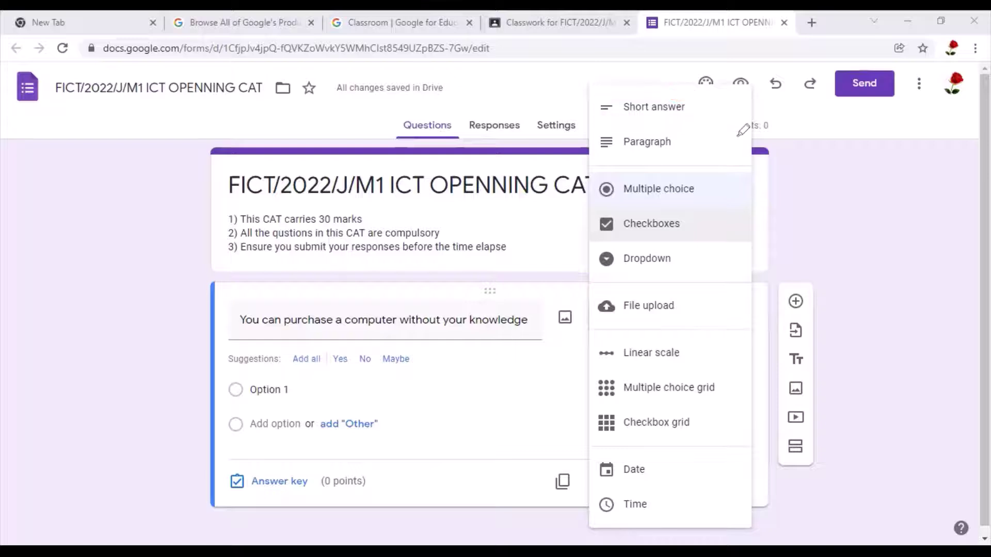
mouse_move(738, 136)
mouse_down()
mouse_move(629, 122)
mouse_move(597, 138)
mouse_up()
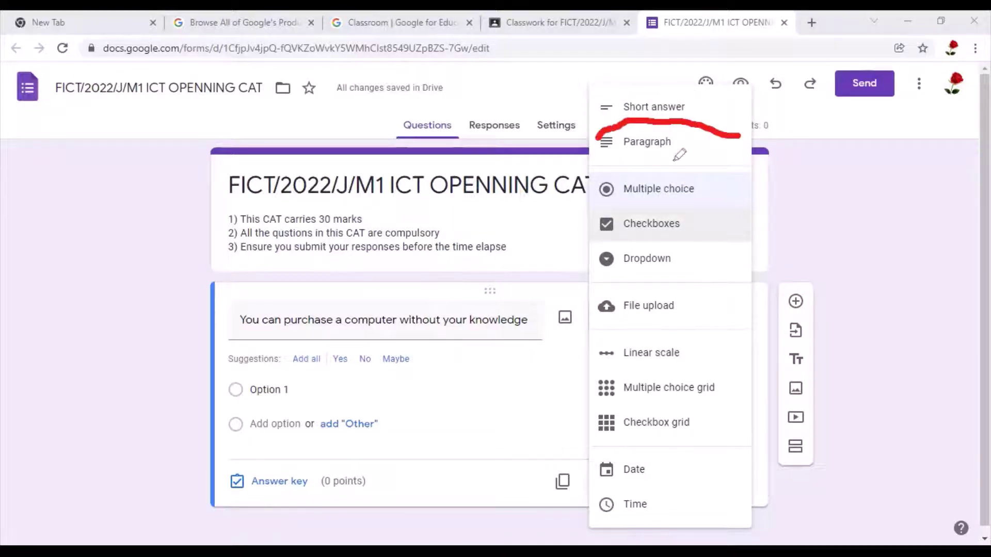
mouse_move(751, 154)
mouse_down()
mouse_move(783, 121)
mouse_move(732, 134)
mouse_up()
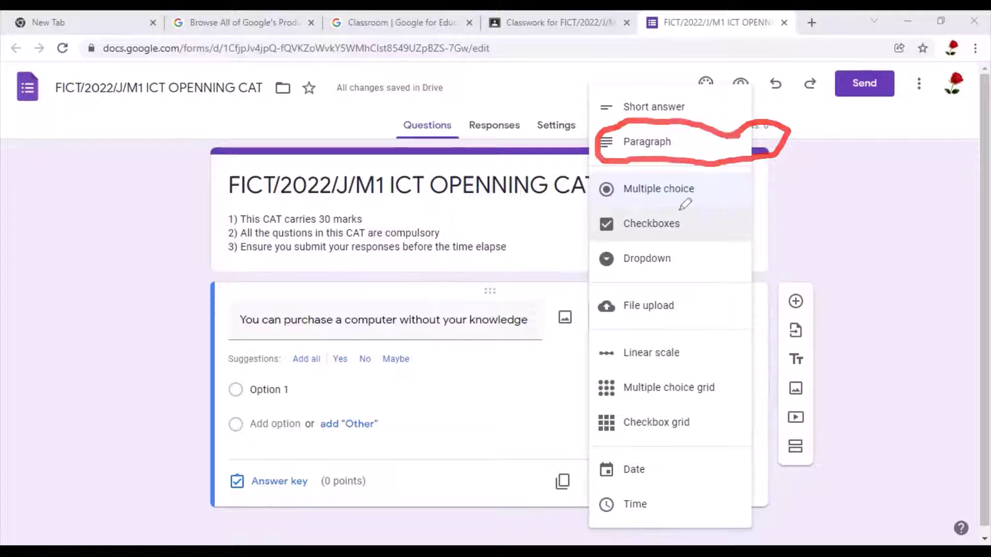
drag(599, 210, 721, 217)
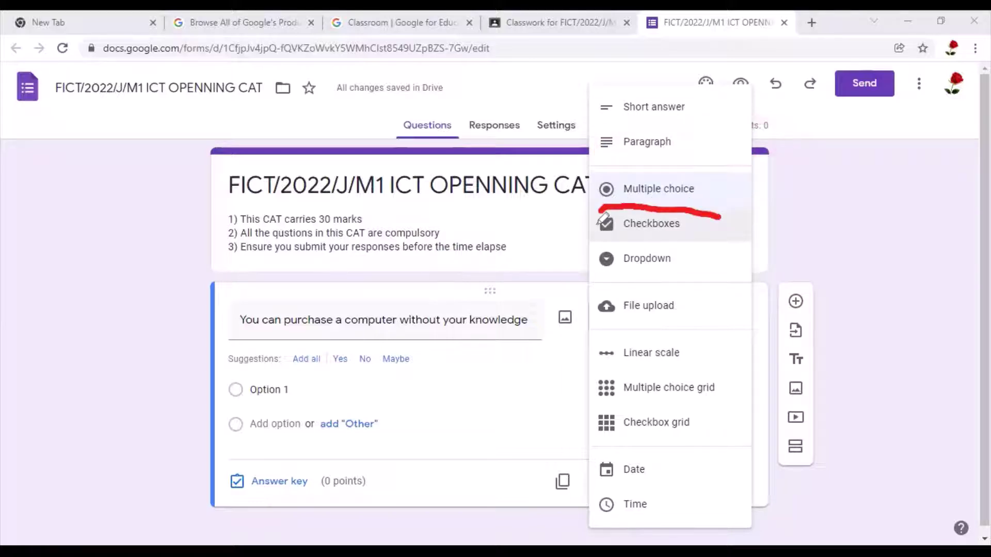
mouse_move(601, 221)
mouse_down()
mouse_move(632, 239)
mouse_move(694, 240)
mouse_move(717, 228)
mouse_up()
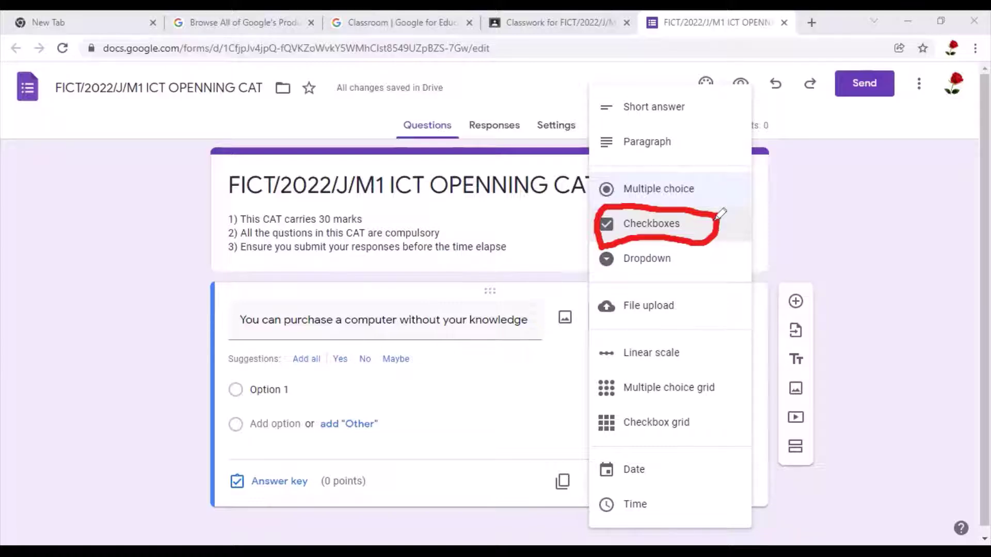
click(722, 259)
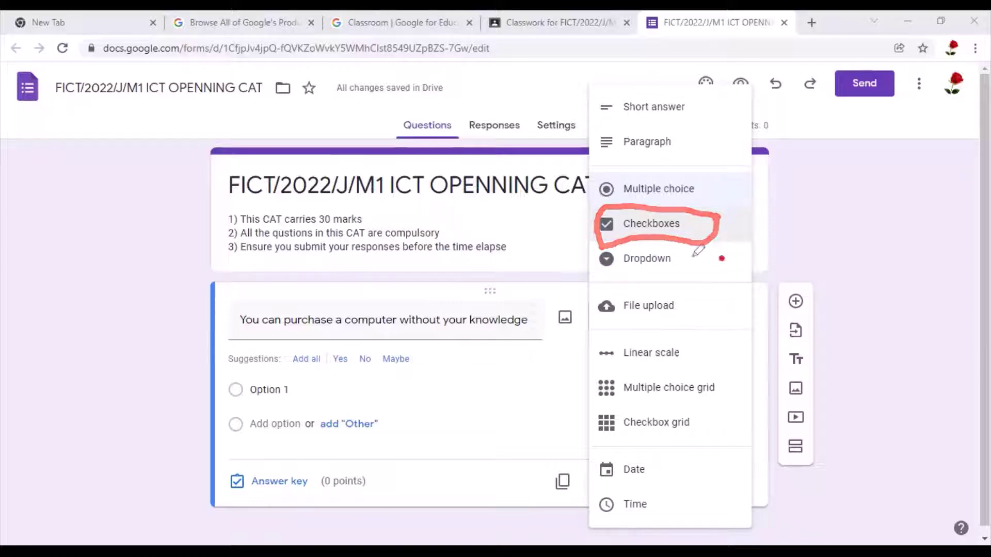
mouse_move(694, 255)
mouse_down()
mouse_move(642, 243)
mouse_move(593, 251)
mouse_move(600, 271)
mouse_move(704, 273)
mouse_move(734, 260)
mouse_up()
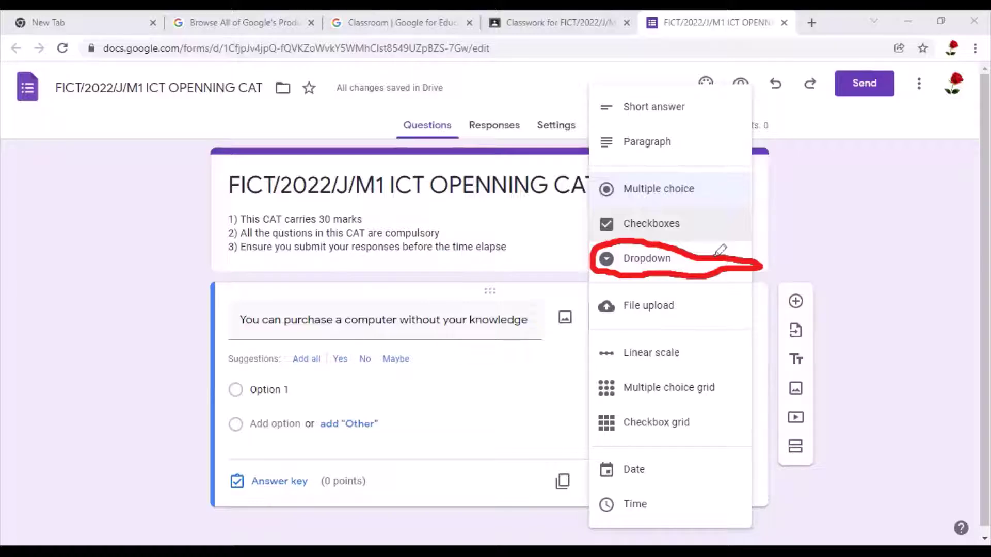
mouse_move(722, 292)
mouse_down()
mouse_move(632, 278)
mouse_move(596, 293)
mouse_move(635, 320)
mouse_move(710, 319)
mouse_move(723, 312)
mouse_move(717, 292)
mouse_up()
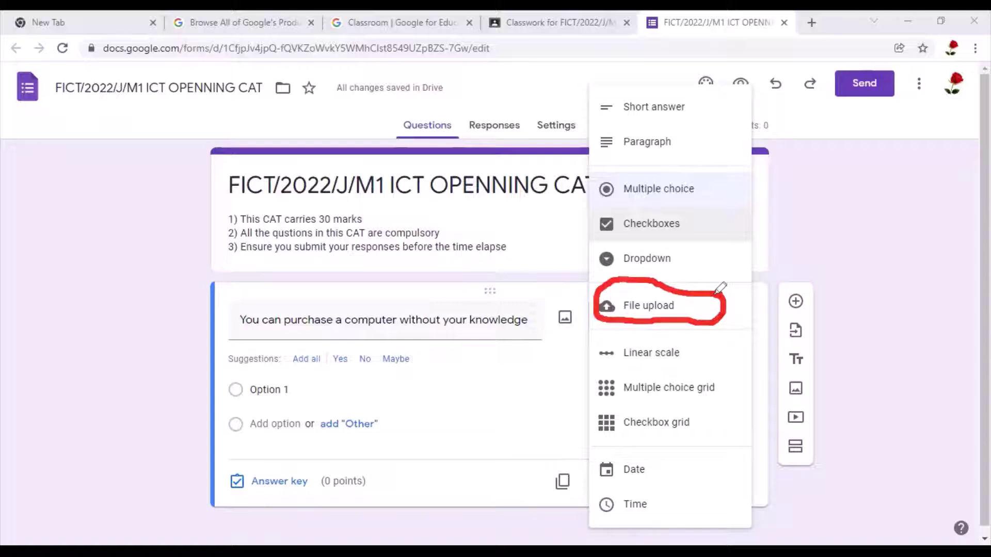
mouse_move(722, 337)
mouse_down()
mouse_move(605, 337)
mouse_move(602, 357)
mouse_move(645, 365)
mouse_move(755, 357)
mouse_move(733, 335)
mouse_move(715, 337)
mouse_up()
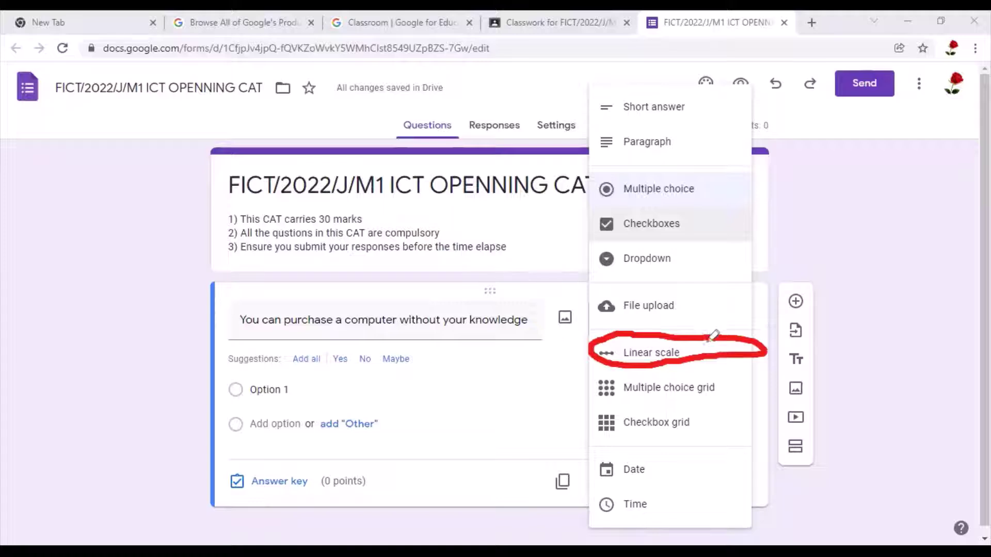
mouse_move(738, 381)
mouse_down()
mouse_move(600, 371)
mouse_move(603, 403)
mouse_move(728, 405)
mouse_move(739, 385)
mouse_move(723, 379)
mouse_up()
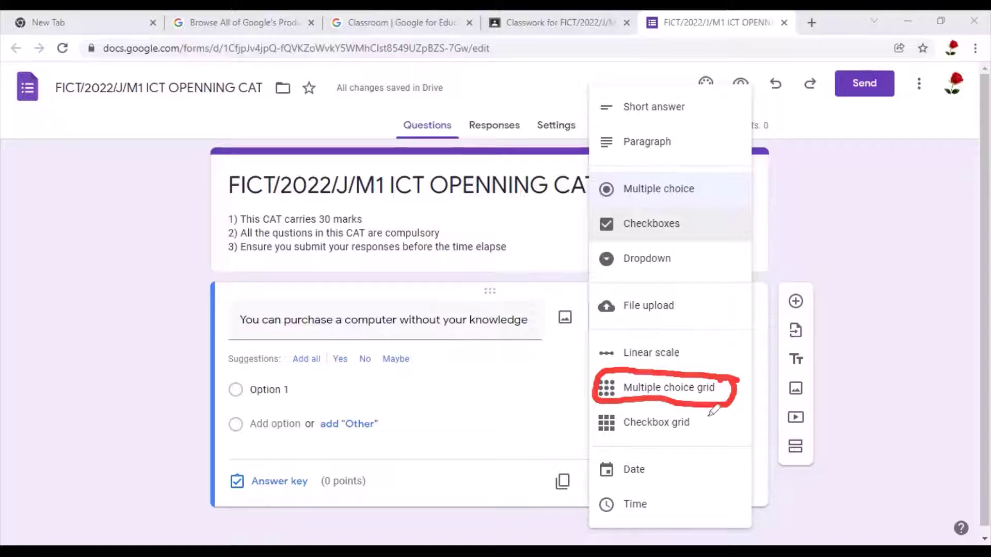
mouse_move(715, 415)
mouse_down()
mouse_move(609, 403)
mouse_move(594, 434)
mouse_move(689, 454)
mouse_move(715, 412)
mouse_up()
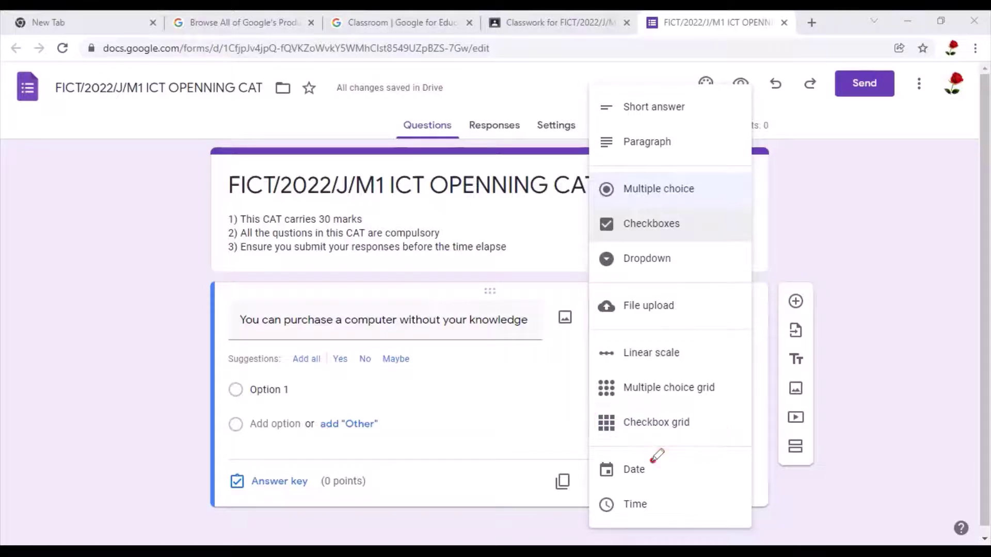
drag(652, 464, 672, 460)
mouse_move(650, 499)
mouse_down()
mouse_move(656, 510)
mouse_move(673, 497)
mouse_up()
click(667, 187)
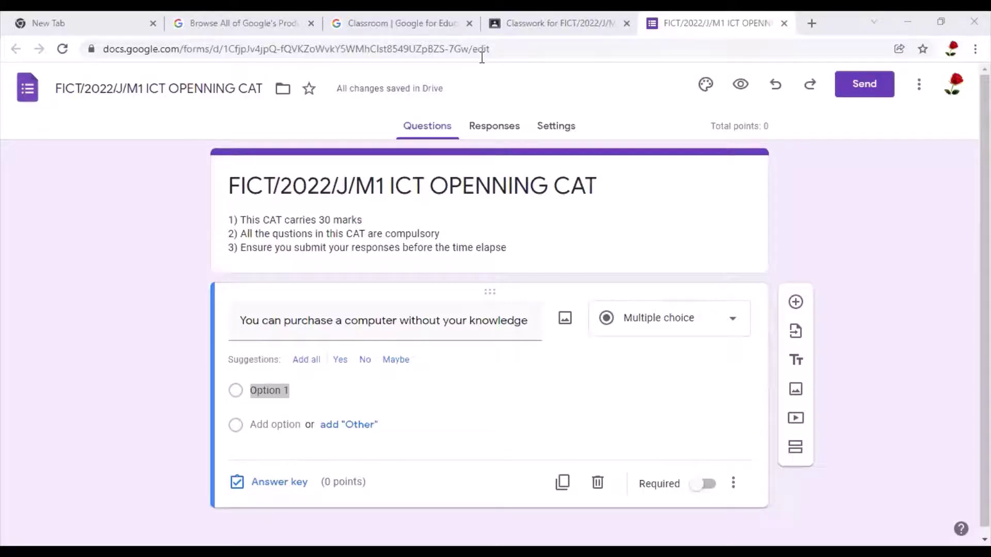
mouse_move(308, 385)
mouse_down()
mouse_move(255, 367)
mouse_move(228, 390)
mouse_move(235, 449)
mouse_up()
drag(327, 486, 382, 430)
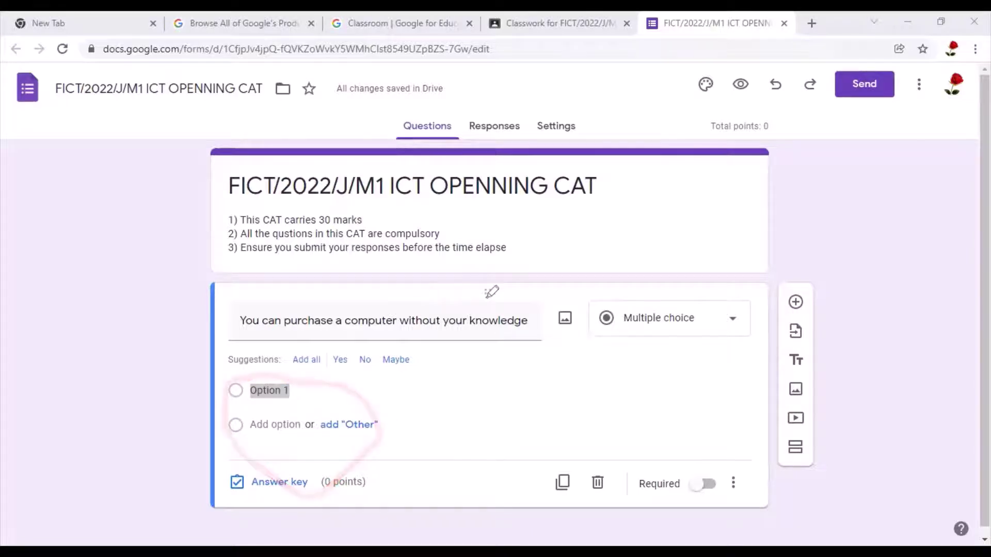
drag(531, 298, 453, 305)
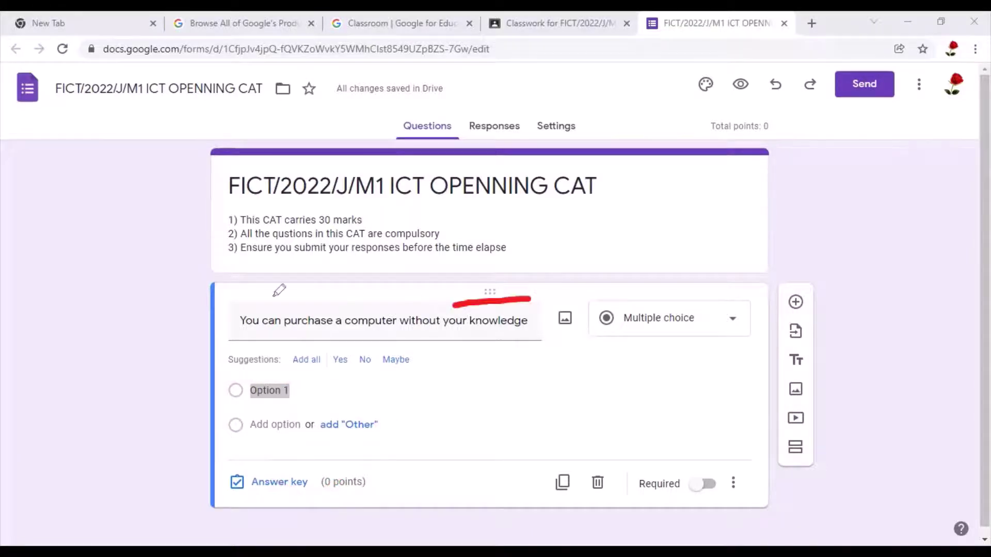
mouse_move(279, 290)
mouse_down()
mouse_move(210, 297)
mouse_move(219, 318)
mouse_up()
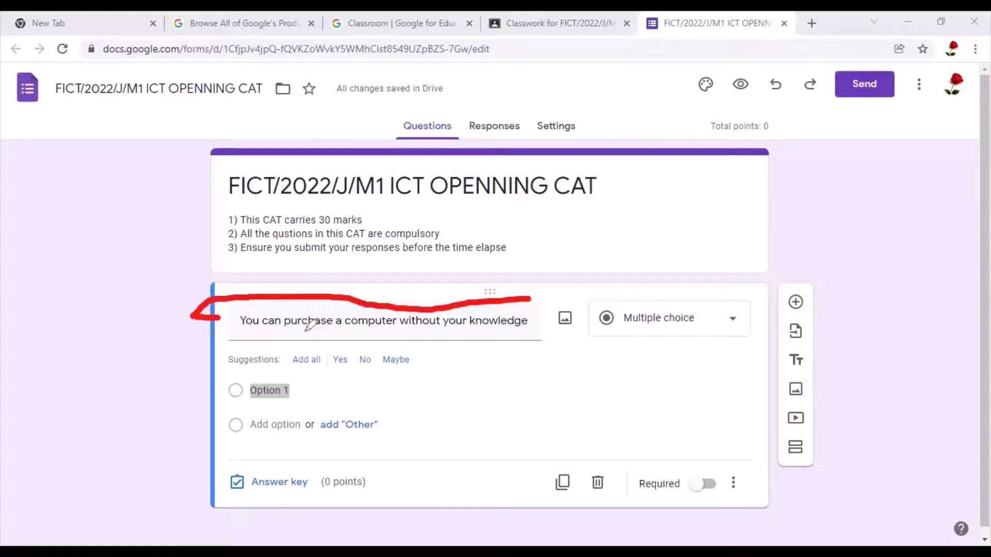
mouse_move(310, 325)
mouse_down()
mouse_move(515, 339)
mouse_move(524, 295)
mouse_up()
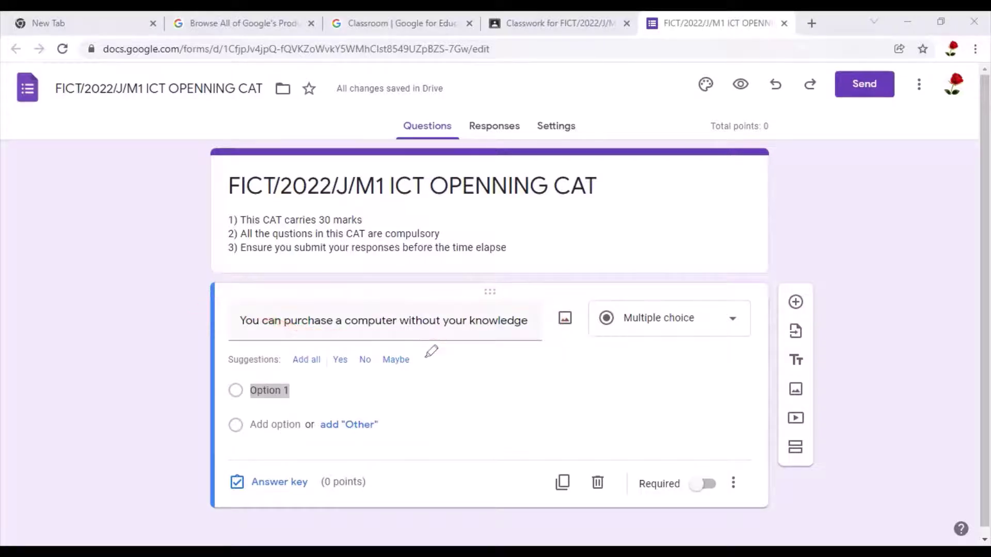
click(417, 348)
drag(338, 333, 252, 344)
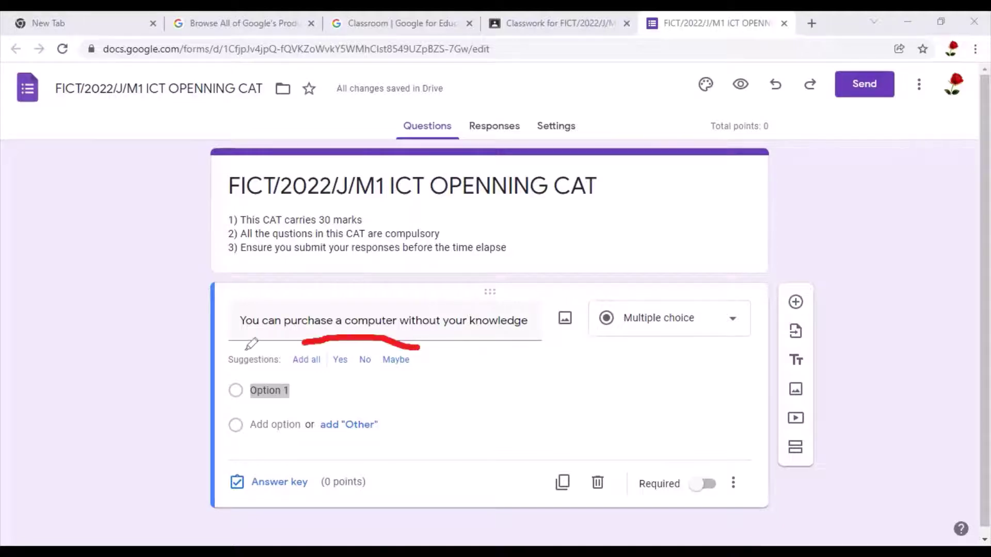
mouse_move(375, 379)
mouse_down()
mouse_move(420, 337)
mouse_move(405, 330)
mouse_up()
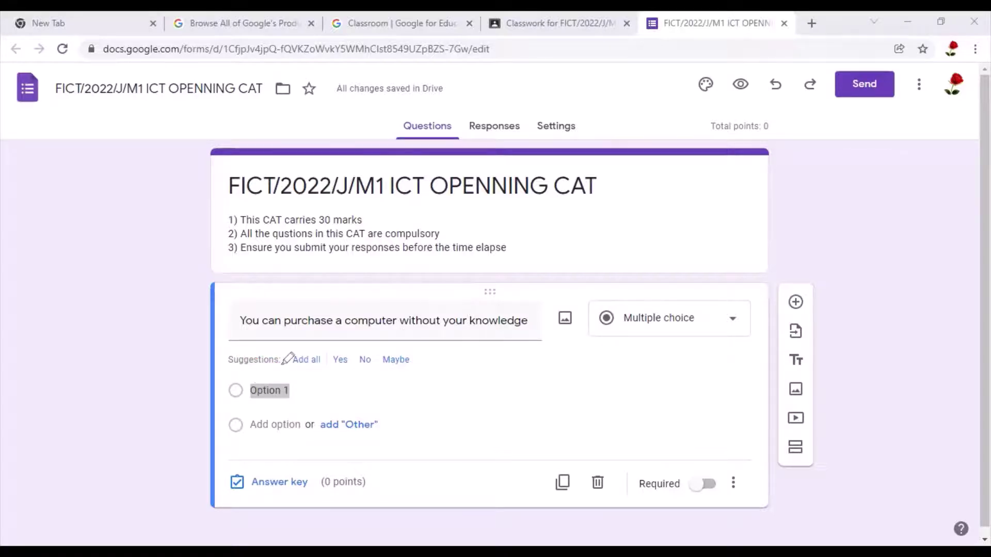
drag(249, 375, 347, 373)
Give the first question two answer options, "True" and "False".
click(264, 392)
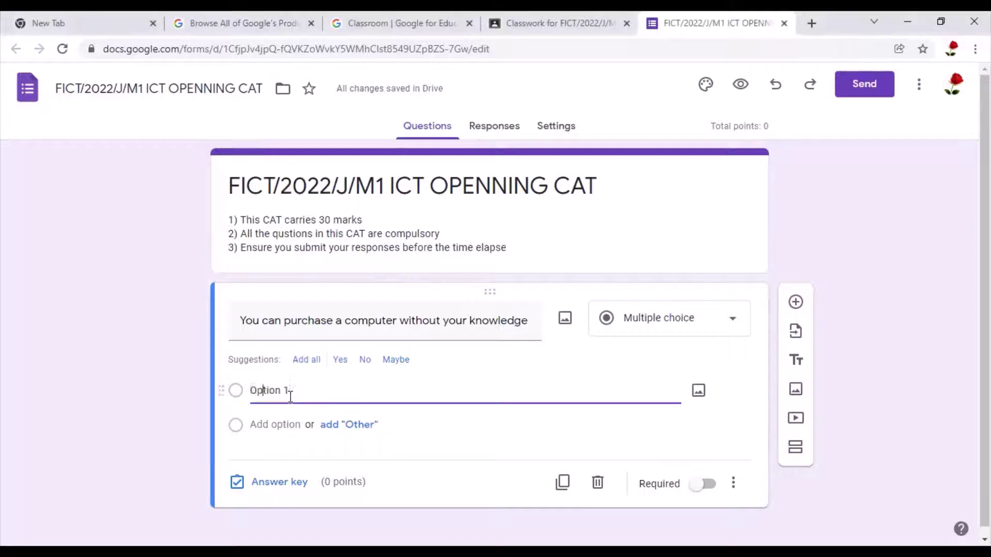
text(O)
key(BackSpace)
text(True)
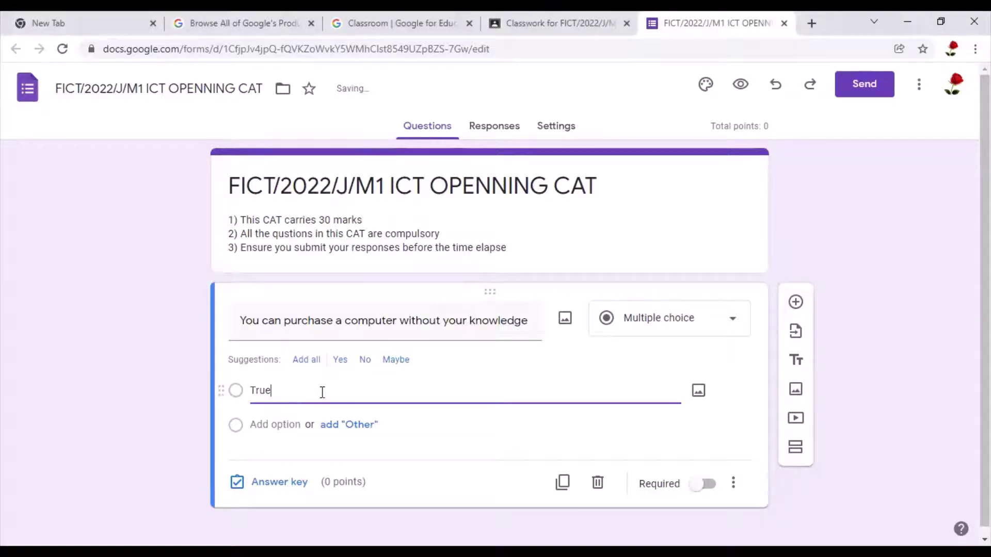
click(277, 425)
text(False)
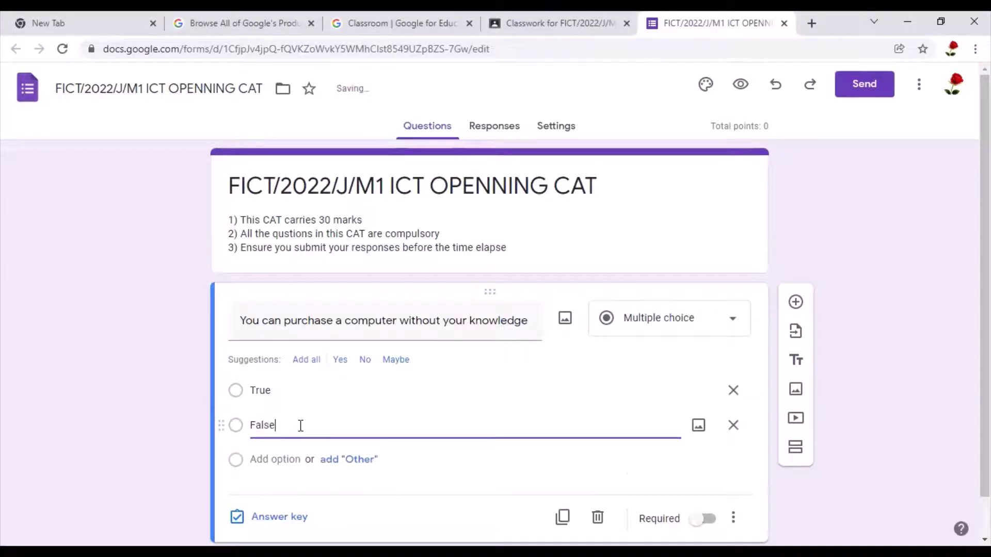
Make the question about purchasing a computer required.
scroll(536, 389, down, 1)
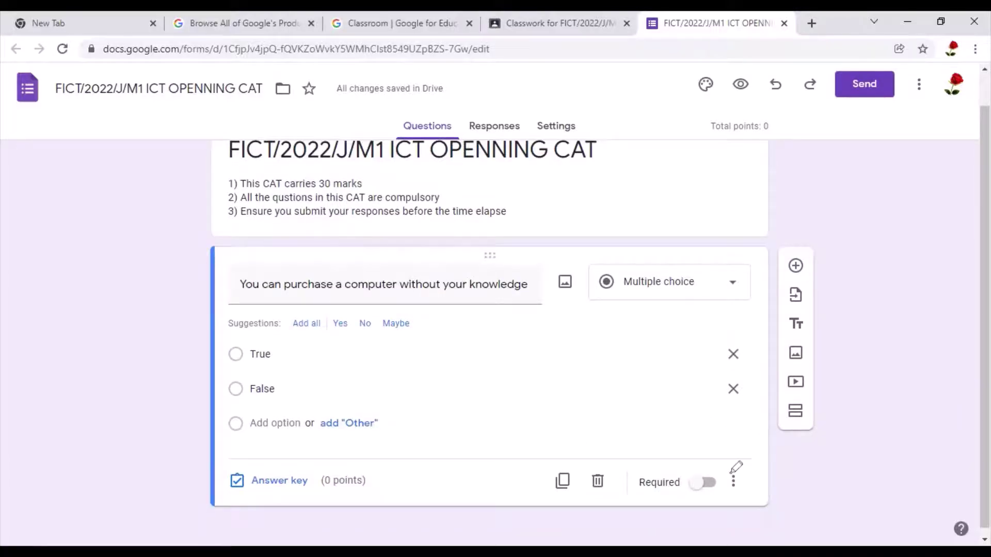
mouse_move(653, 453)
mouse_down()
mouse_move(707, 505)
mouse_move(726, 490)
mouse_move(725, 464)
mouse_up()
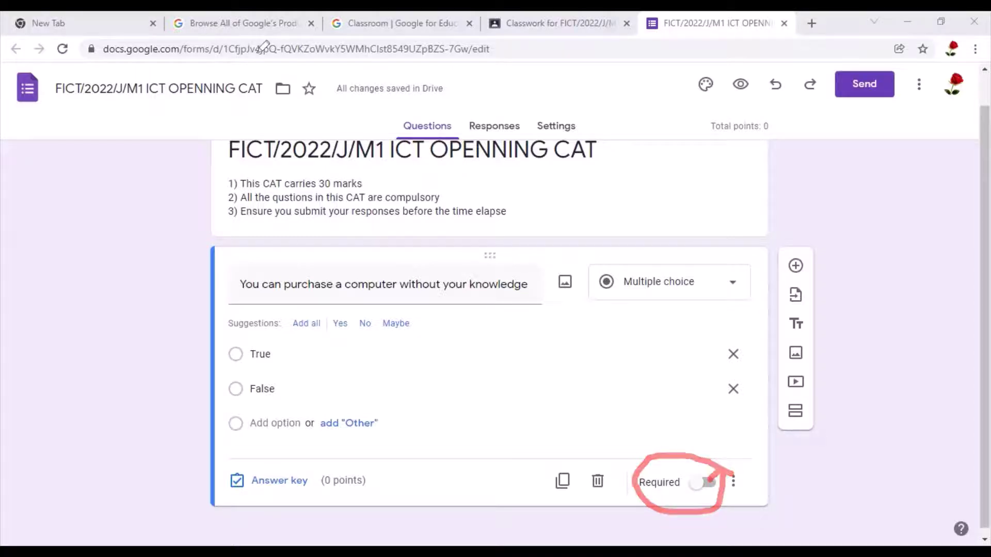
click(709, 484)
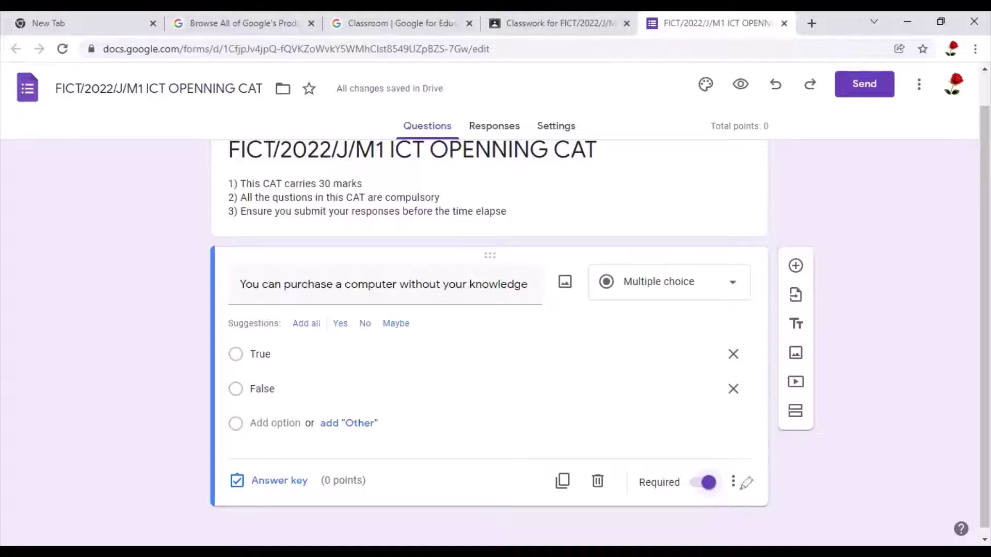
Turn on Shuffle option order for the question about purchasing a computer.
drag(733, 472, 742, 473)
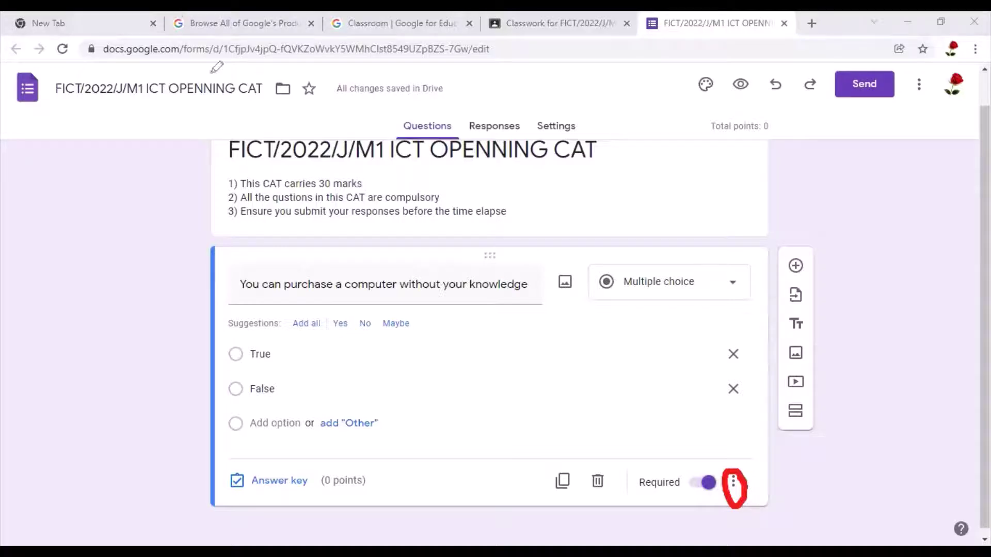
click(734, 482)
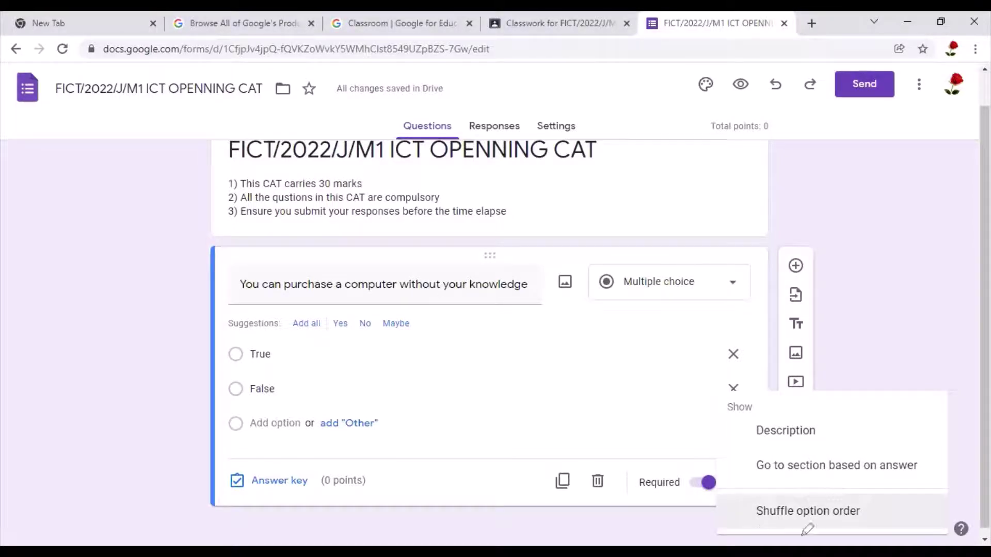
drag(808, 529, 896, 504)
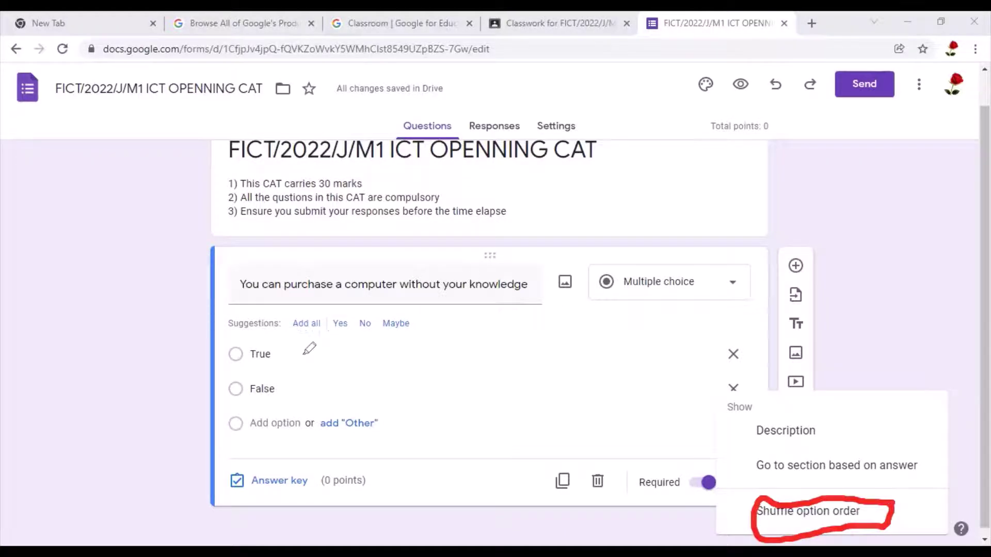
mouse_move(254, 327)
mouse_down()
mouse_move(296, 353)
mouse_move(273, 336)
mouse_up()
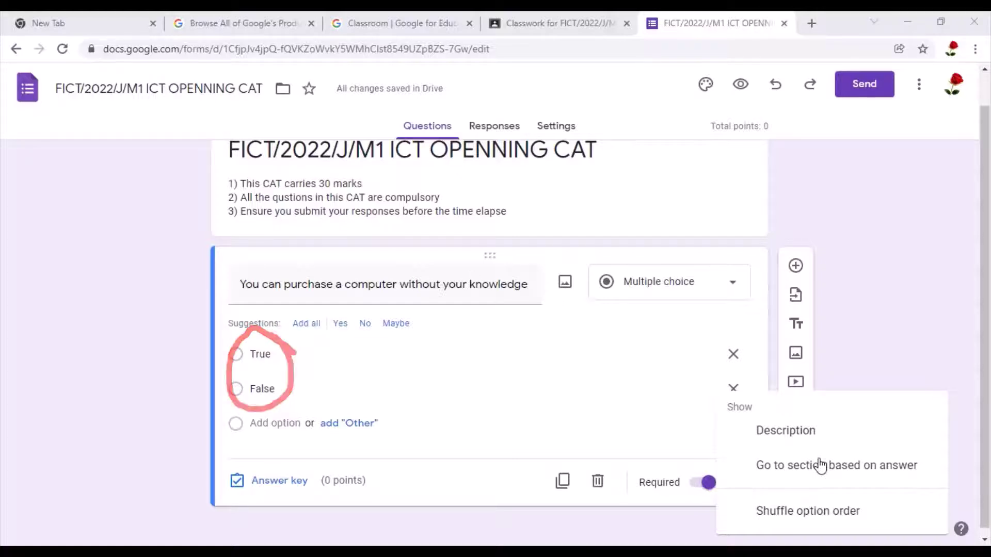
click(824, 516)
click(734, 483)
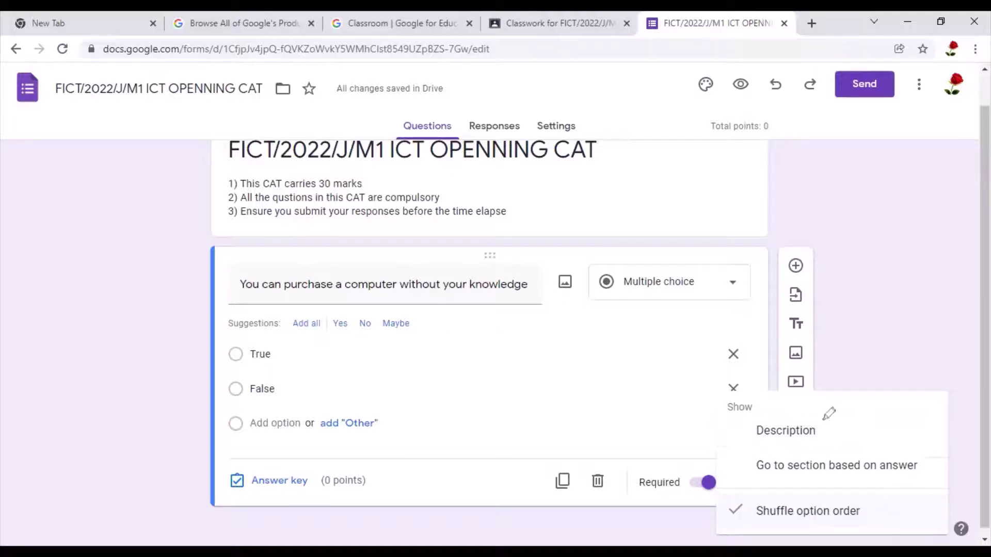
drag(826, 419, 980, 472)
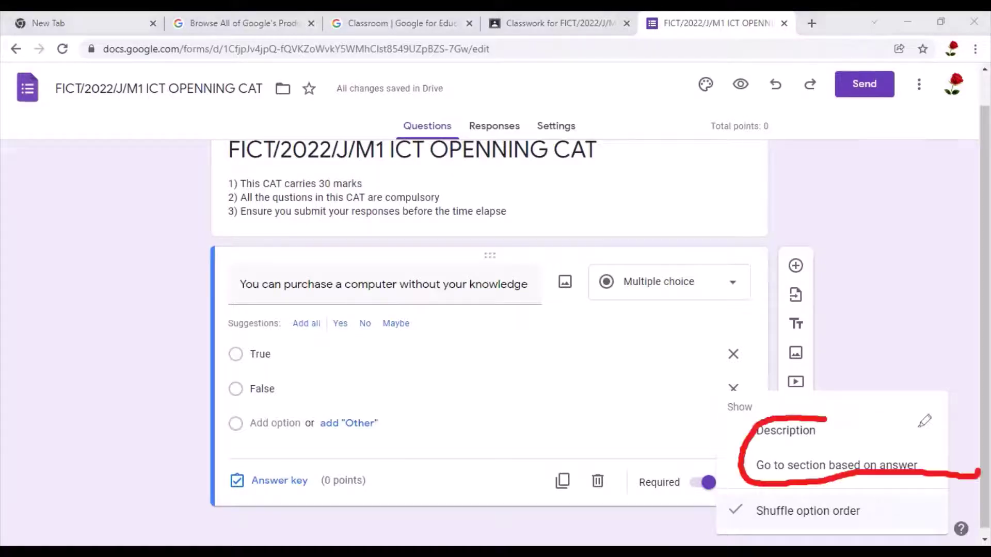
drag(818, 424, 809, 414)
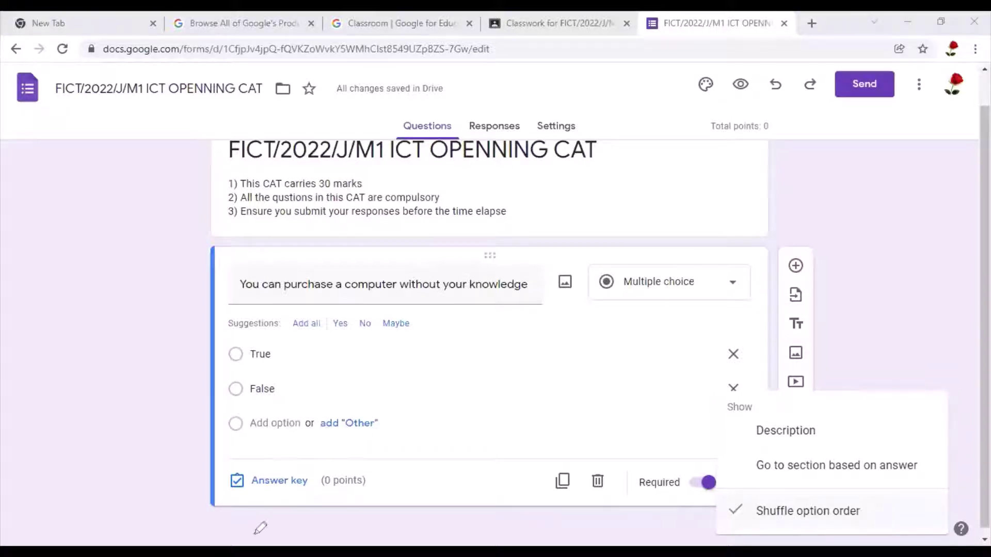
In the first question's answer key, mark True as the correct answer and set its value to 10 points.
mouse_move(222, 462)
mouse_down()
mouse_move(368, 454)
mouse_move(354, 446)
mouse_up()
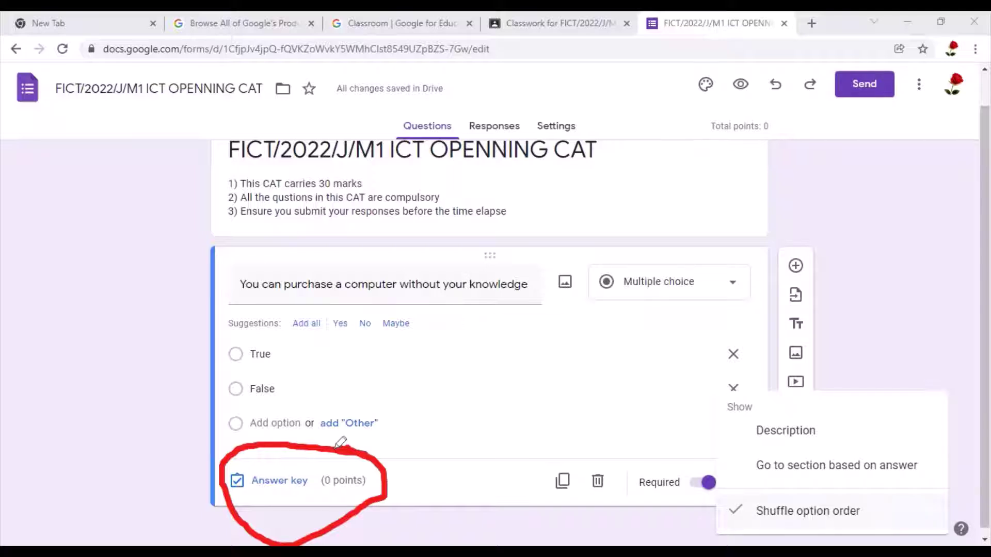
click(283, 482)
click(282, 484)
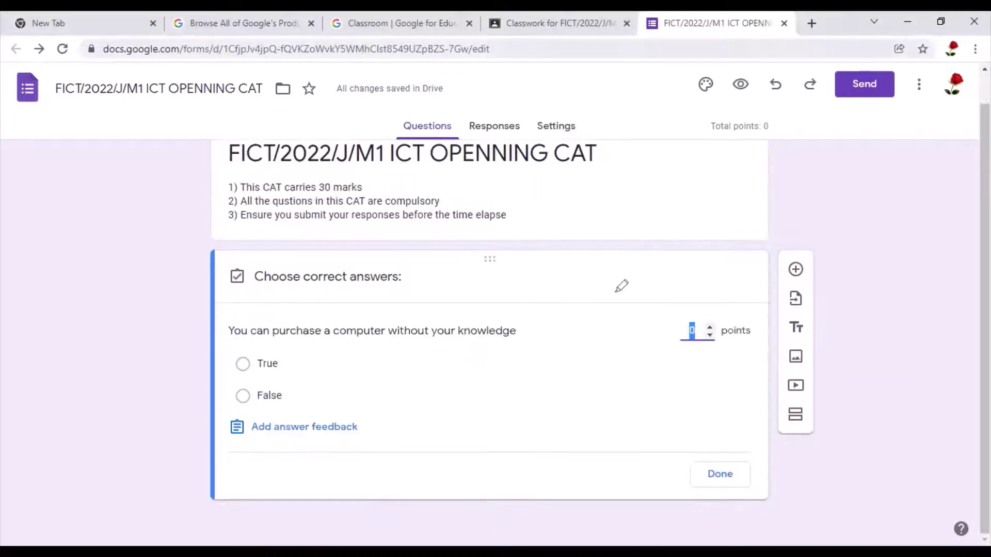
mouse_move(731, 318)
mouse_down()
mouse_move(729, 375)
mouse_move(784, 360)
mouse_move(738, 302)
mouse_move(708, 295)
mouse_up()
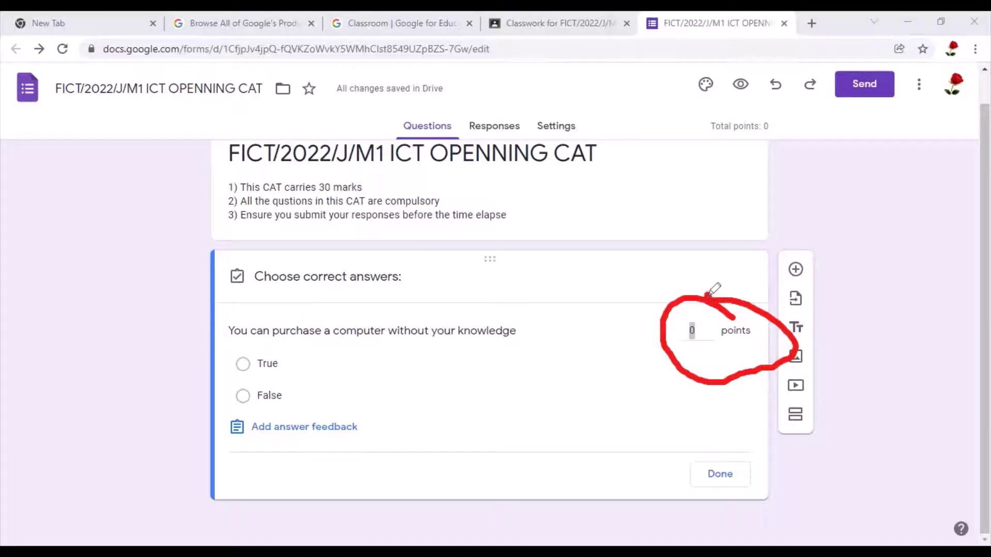
click(304, 376)
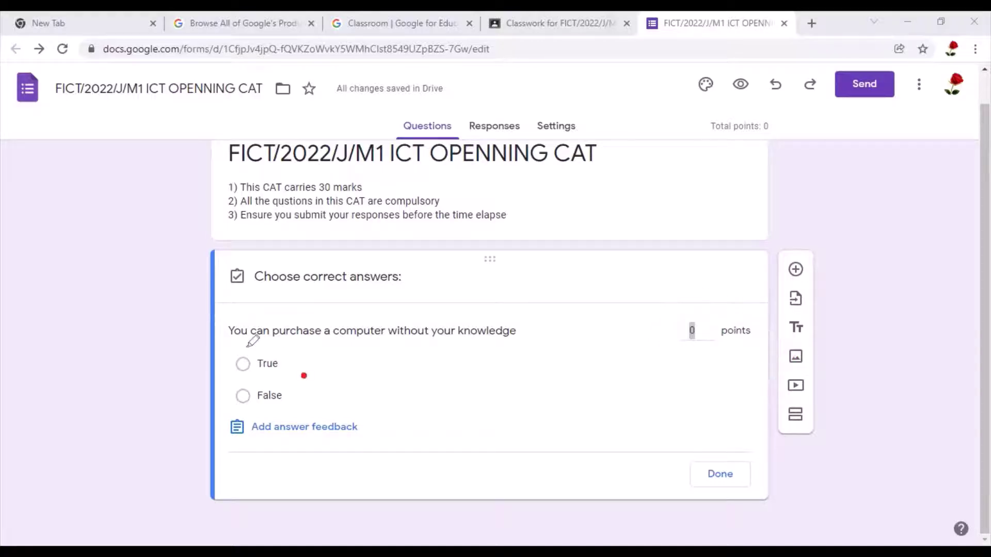
mouse_move(222, 398)
mouse_down()
mouse_move(258, 412)
mouse_move(287, 348)
mouse_up()
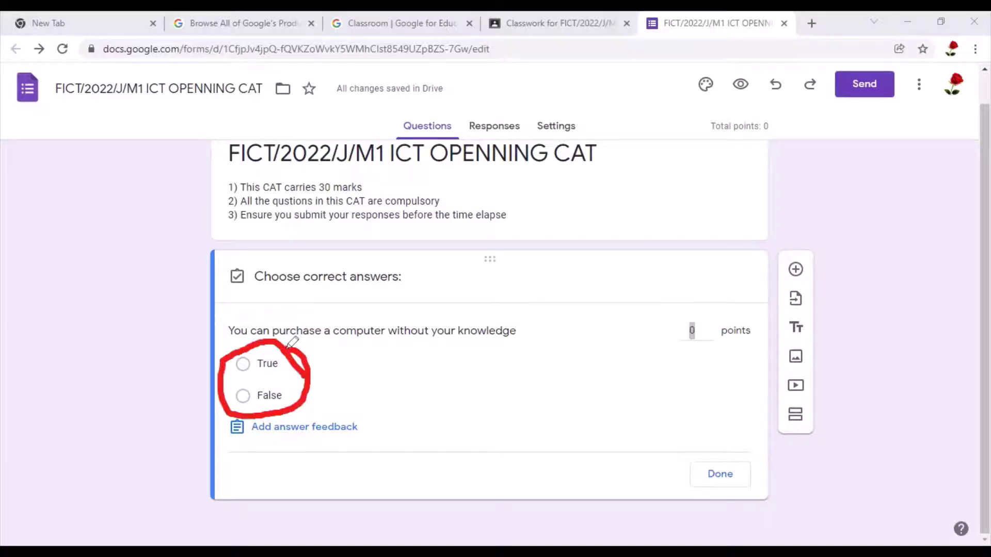
drag(685, 297, 717, 302)
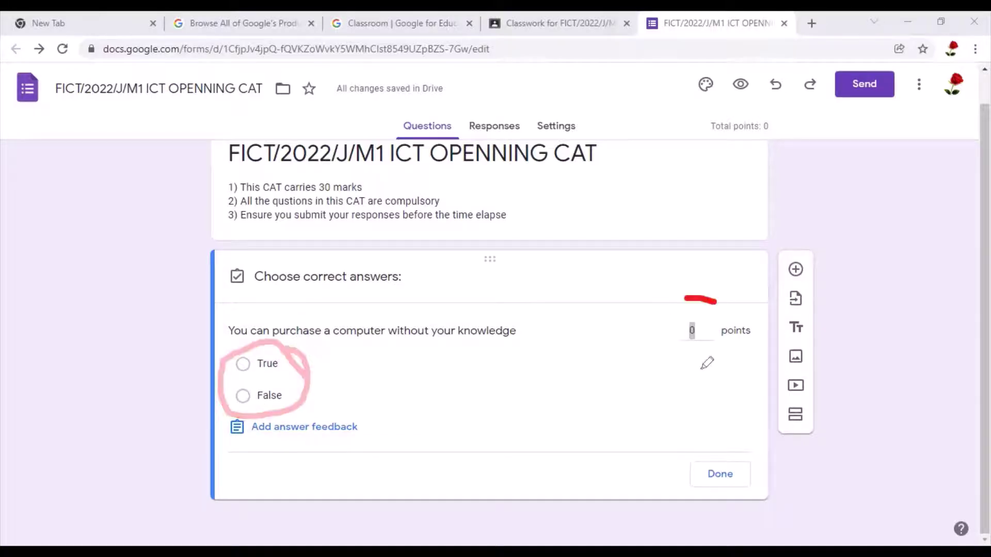
drag(707, 363, 699, 299)
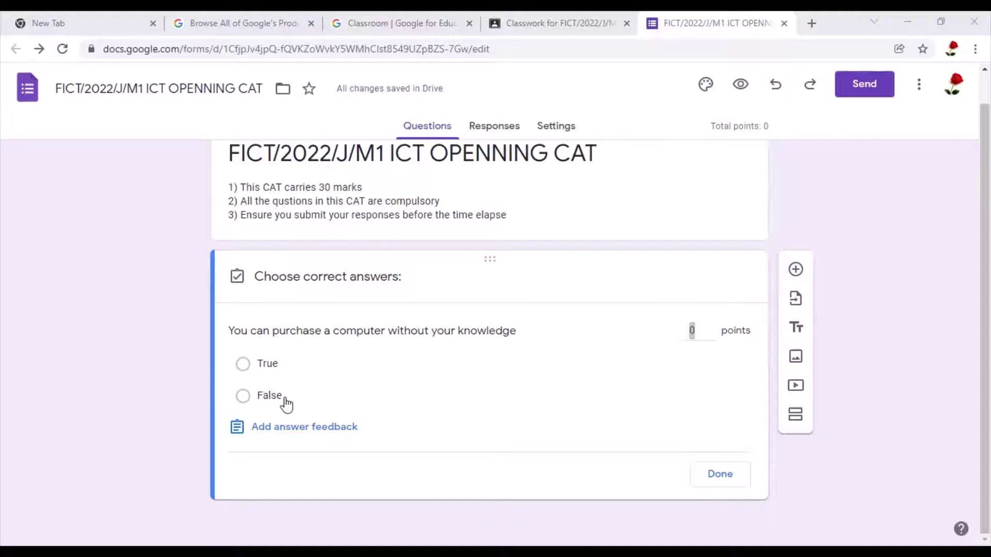
click(244, 364)
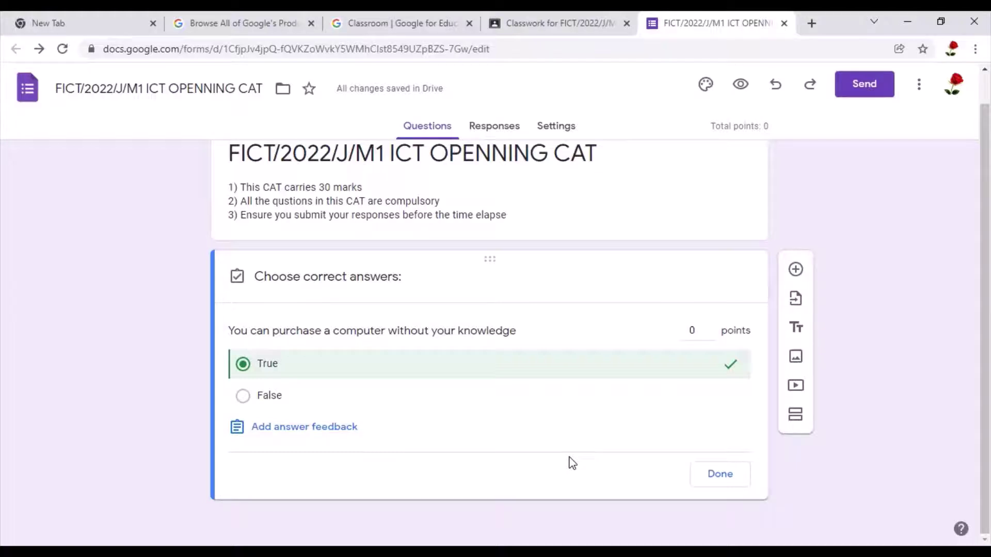
click(698, 331)
text(10)
click(720, 474)
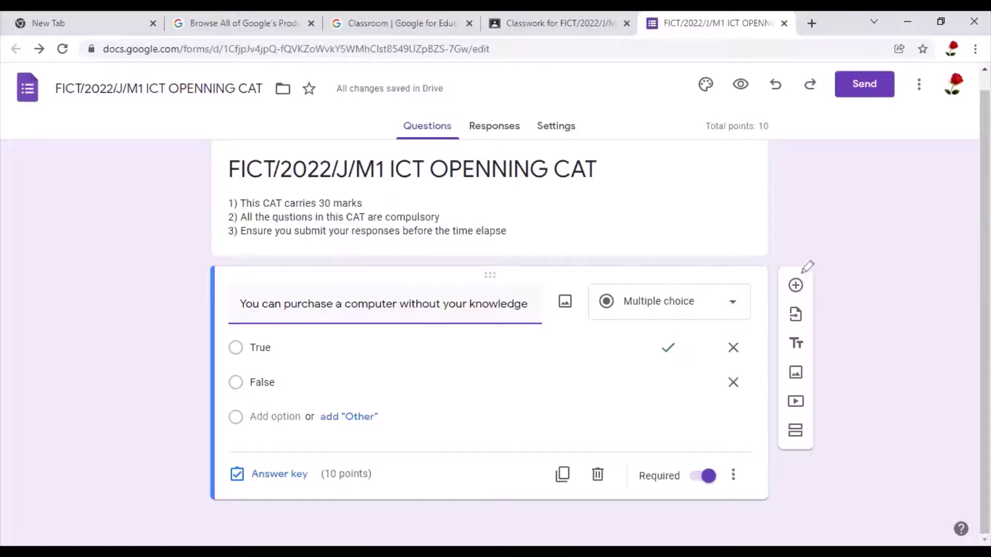
Add a second question with the text "A computer system is different from a physical computer".
drag(821, 285, 804, 272)
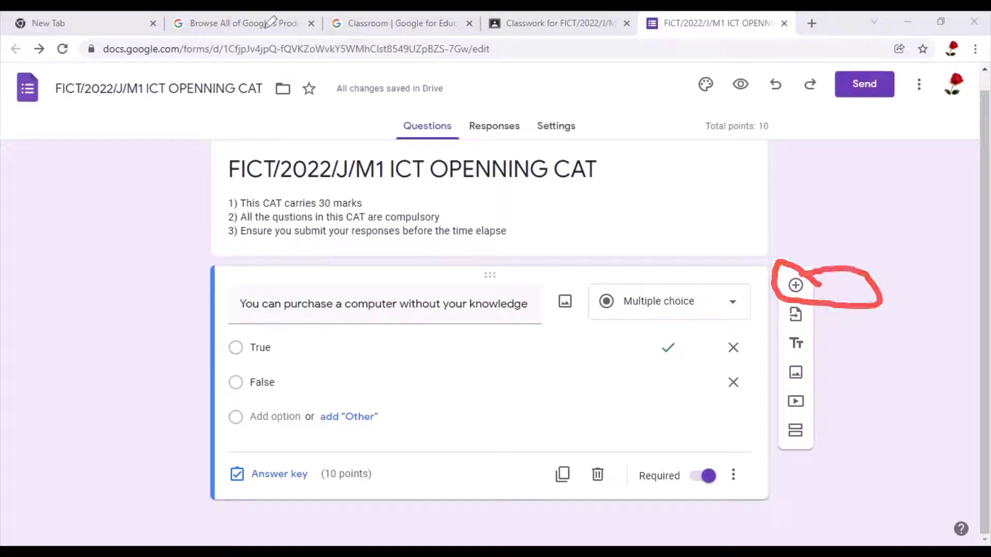
click(796, 285)
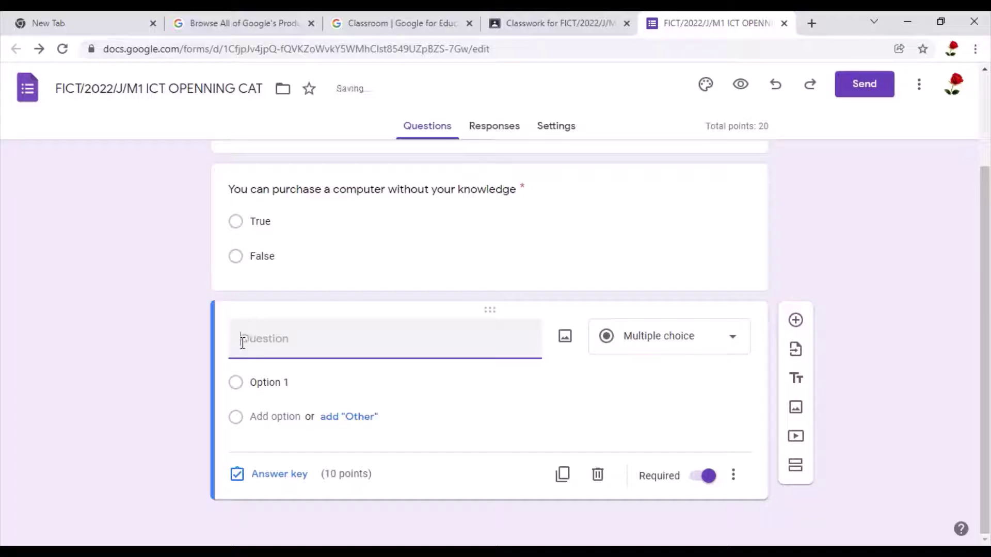
text(T computer system is di)
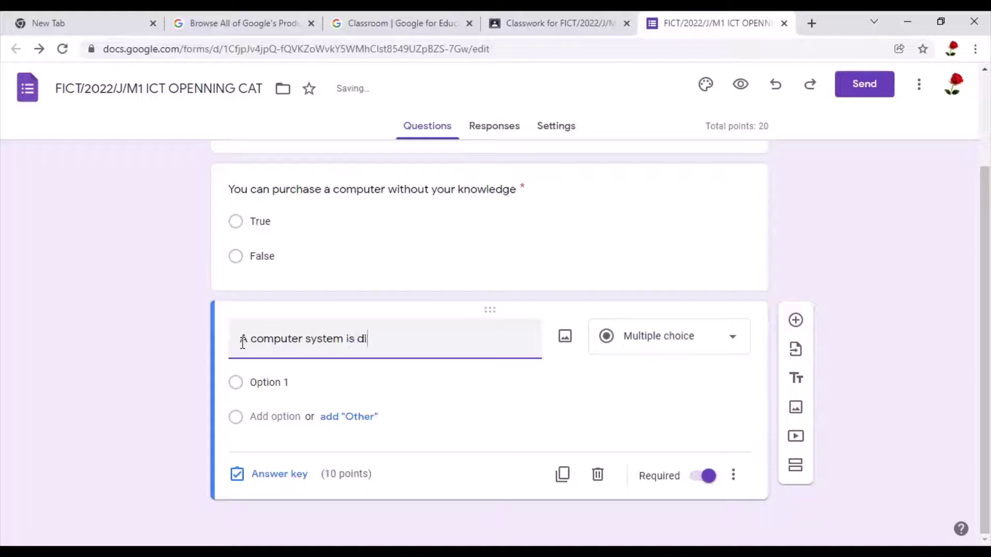
text(fferent from a physical computer)
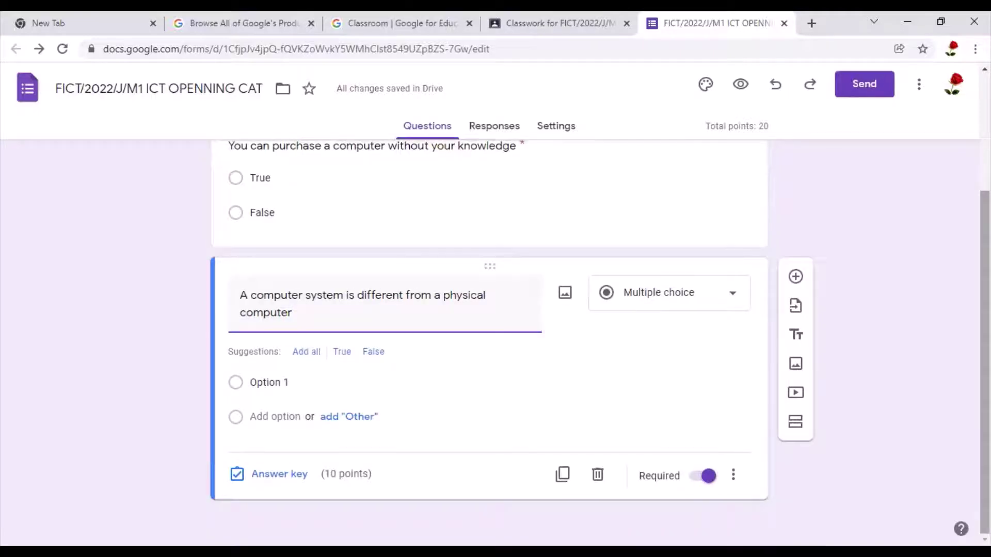
click(255, 383)
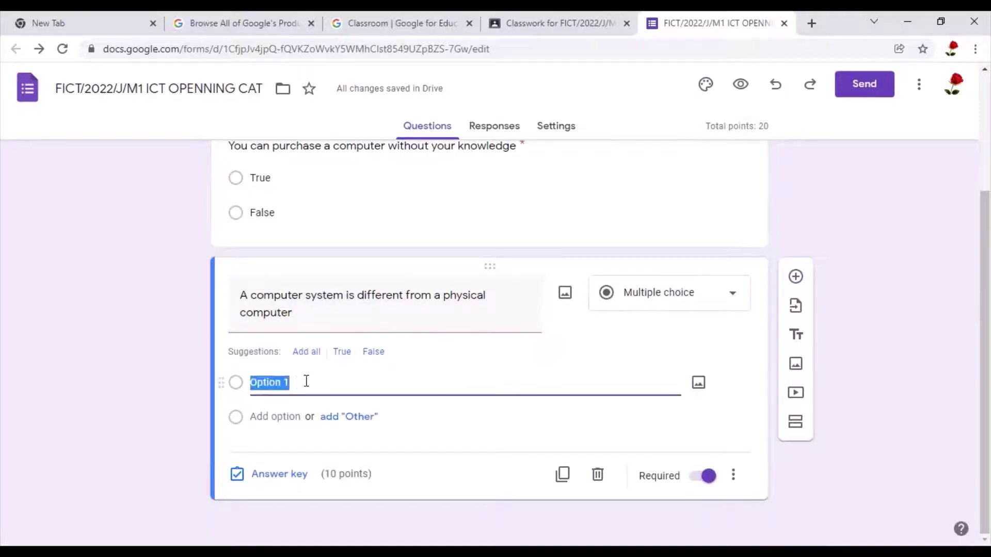
click(403, 349)
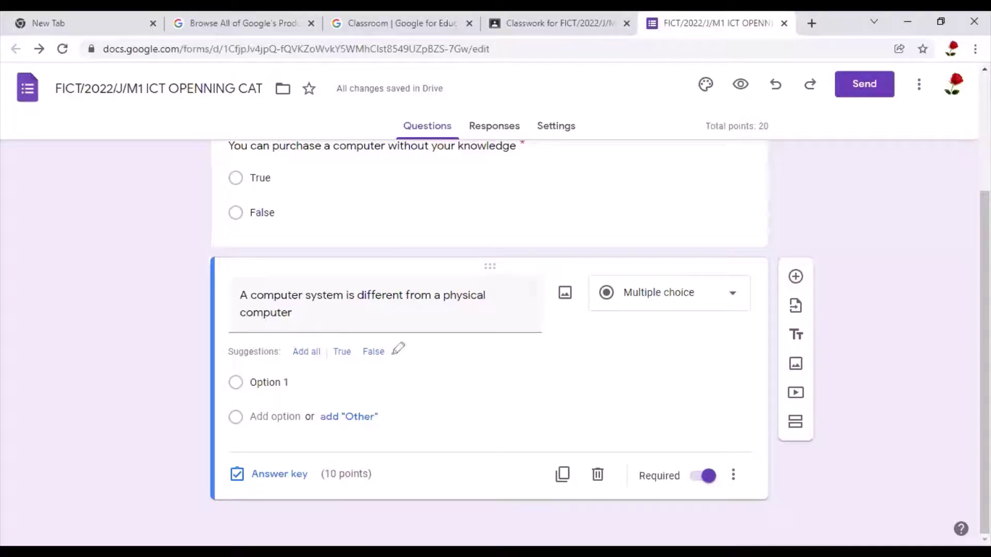
drag(404, 352, 391, 335)
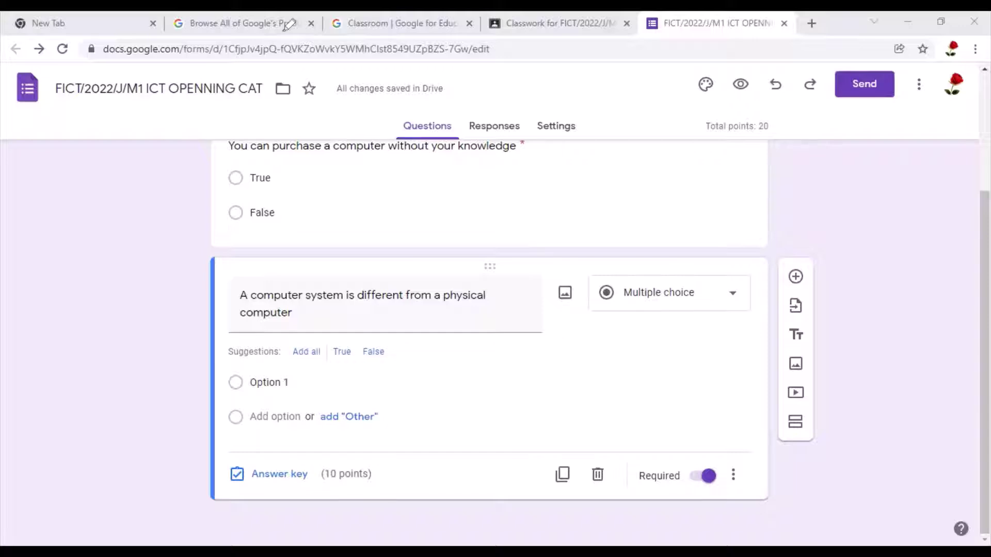
click(255, 382)
text(TRUE)
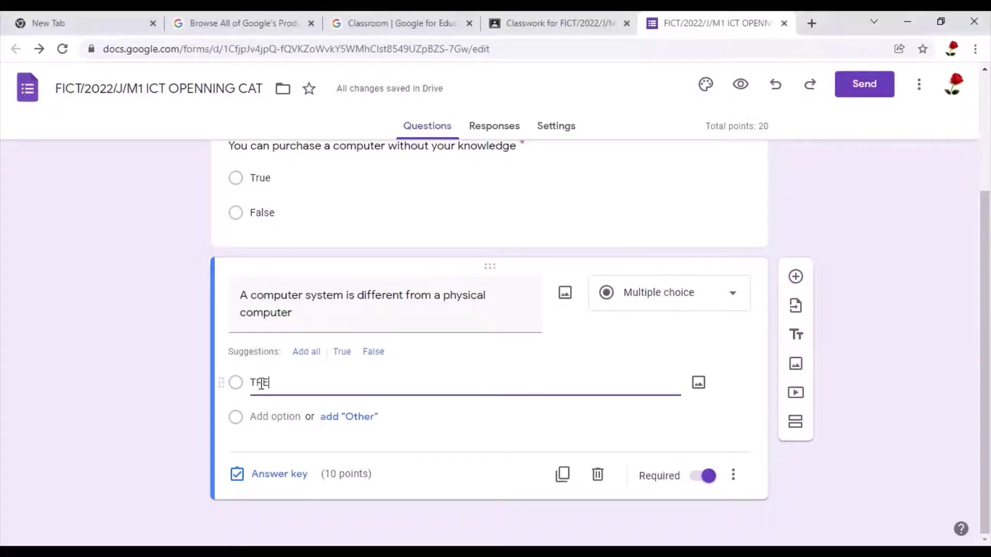
key(BackSpace)
key(BackSpace)
key(BackSpace)
key(BackSpace)
drag(387, 325, 315, 336)
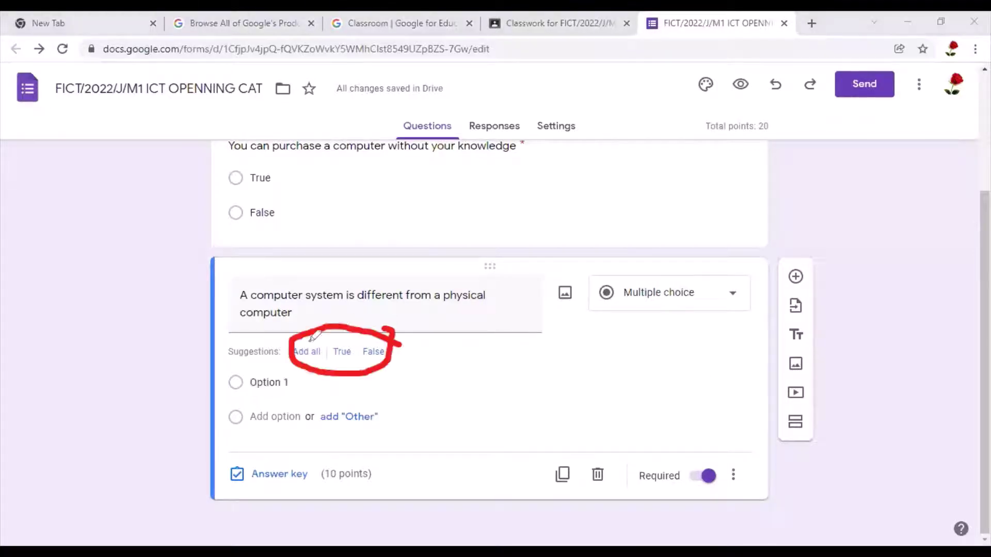
key(e)
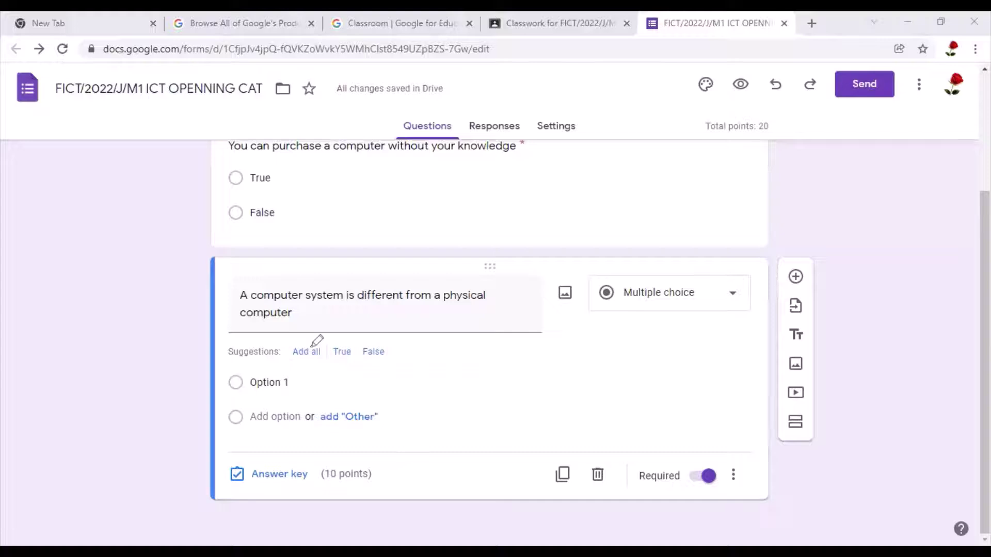
Add all suggested answers, True and False, to the computer system question and remove the placeholder Option 1.
drag(307, 343, 339, 320)
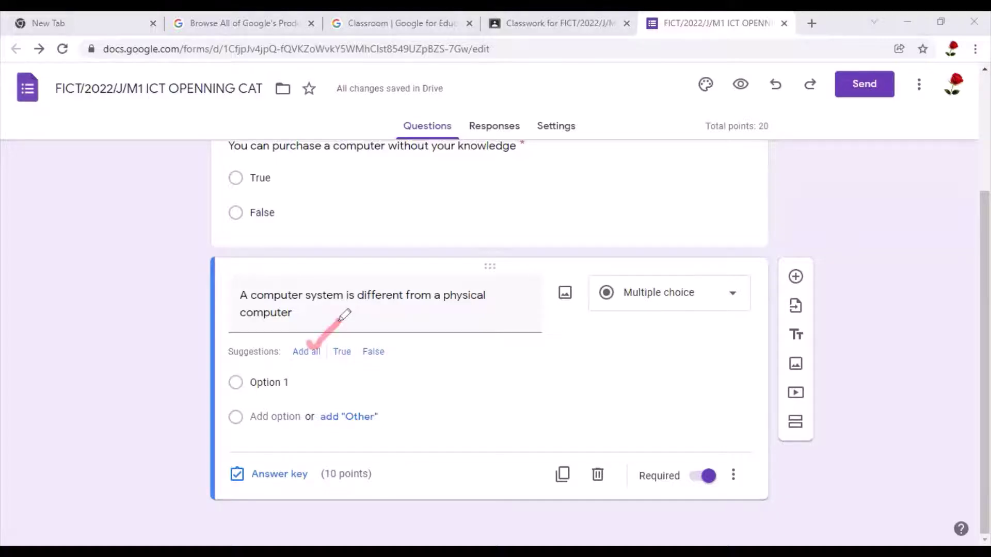
click(307, 351)
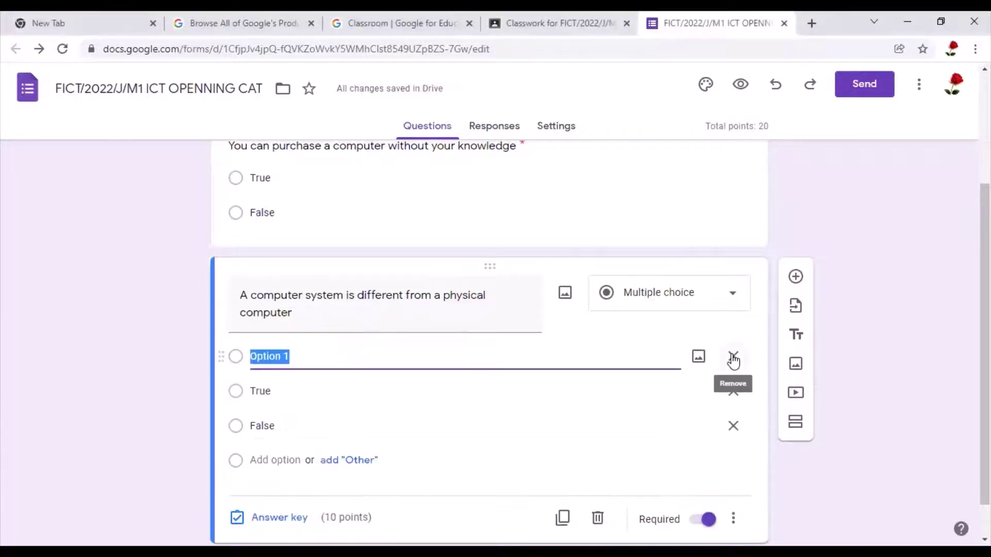
click(733, 357)
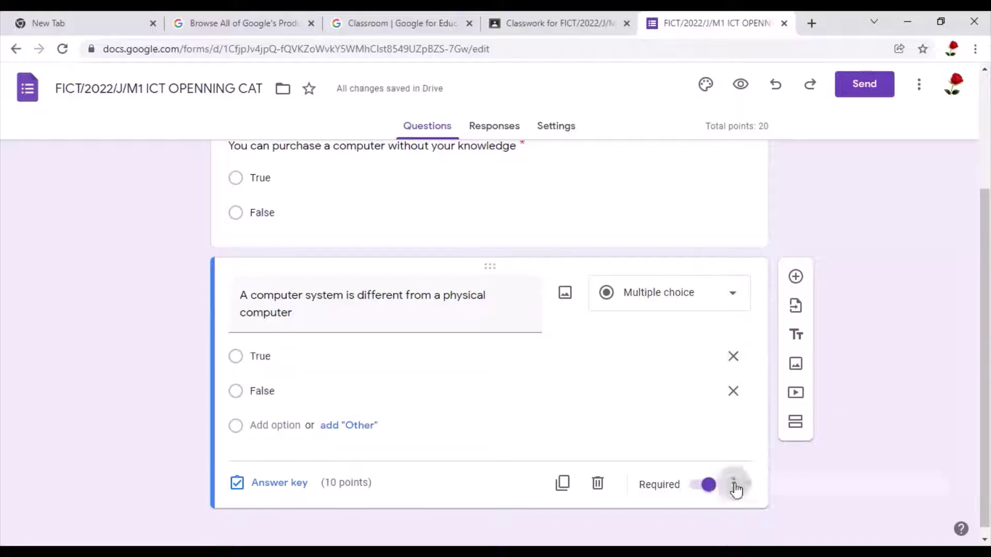
Mark True as the correct answer in the answer key of the computer system question.
click(273, 484)
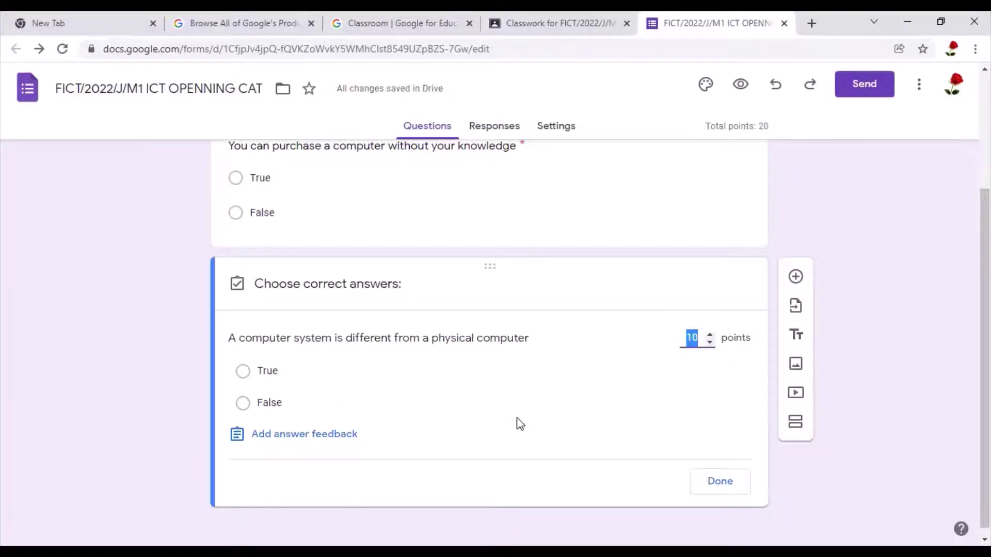
click(243, 373)
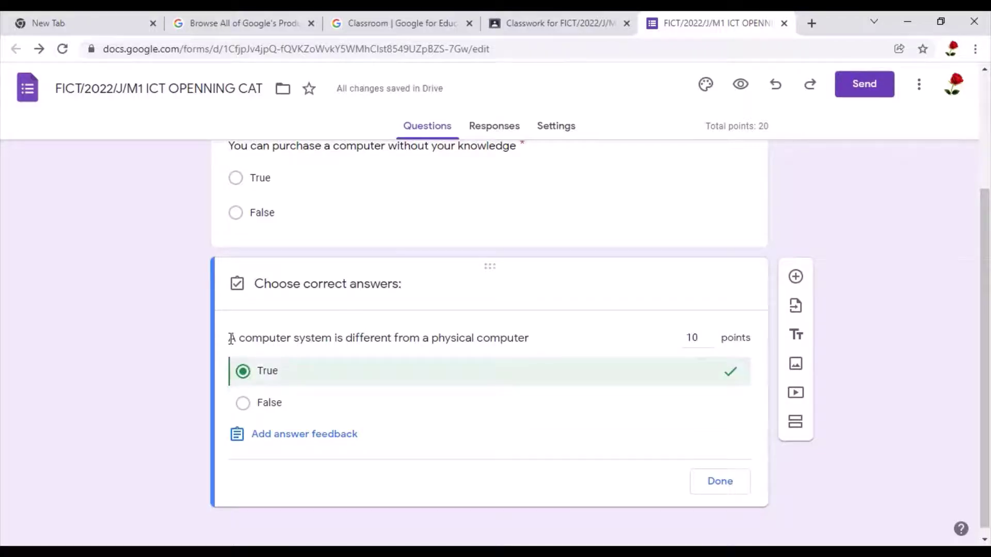
drag(229, 338, 331, 349)
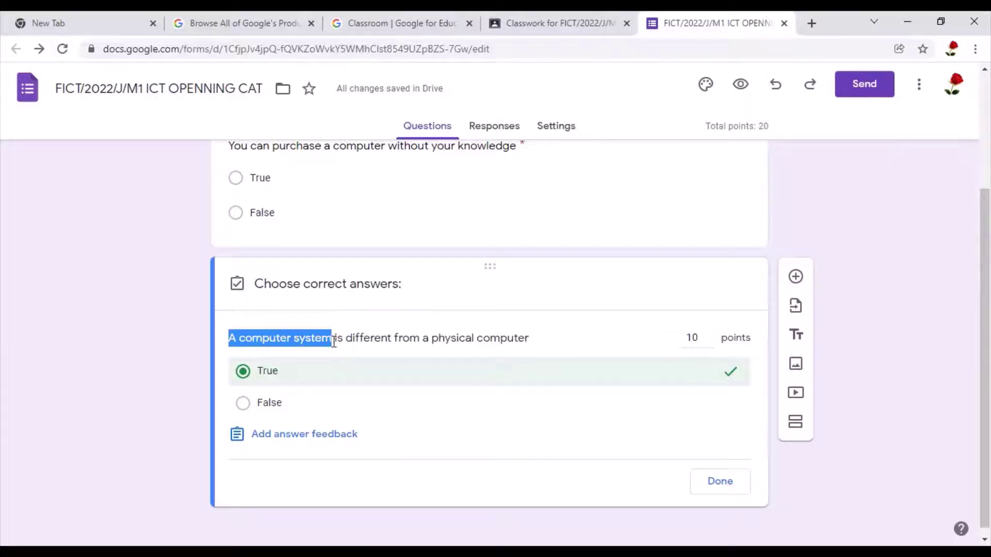
click(387, 384)
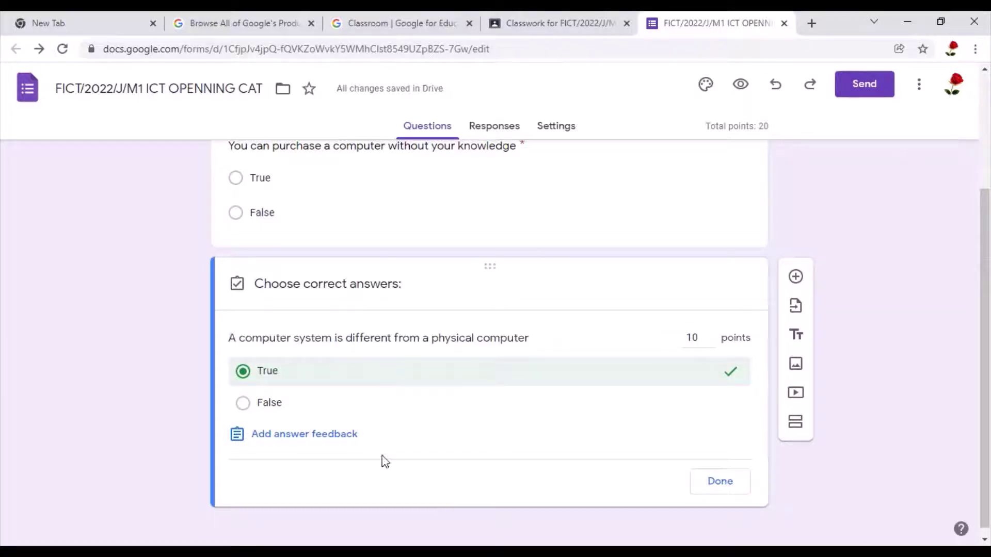
click(721, 483)
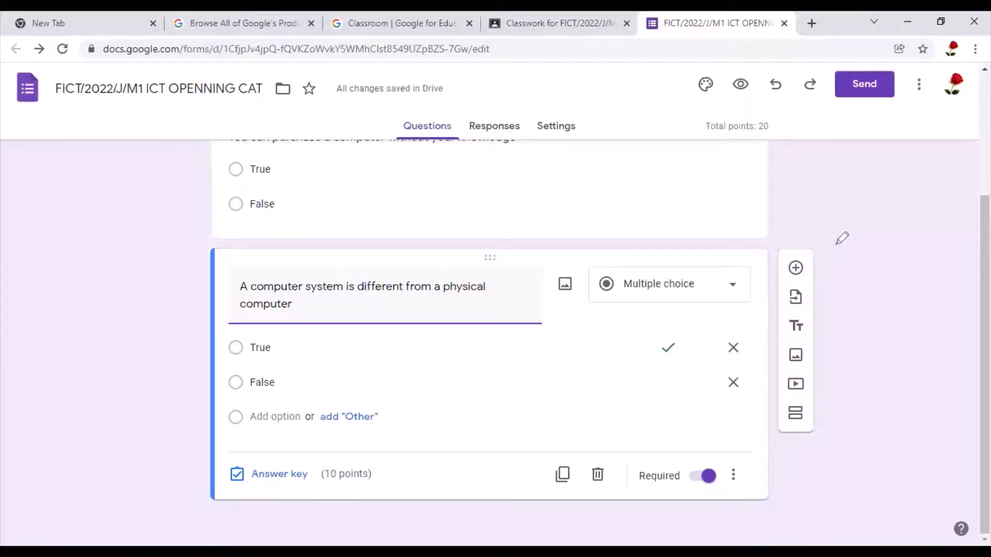
Add a third multiple choice question and open the Insert image dialog for it.
drag(836, 244, 858, 230)
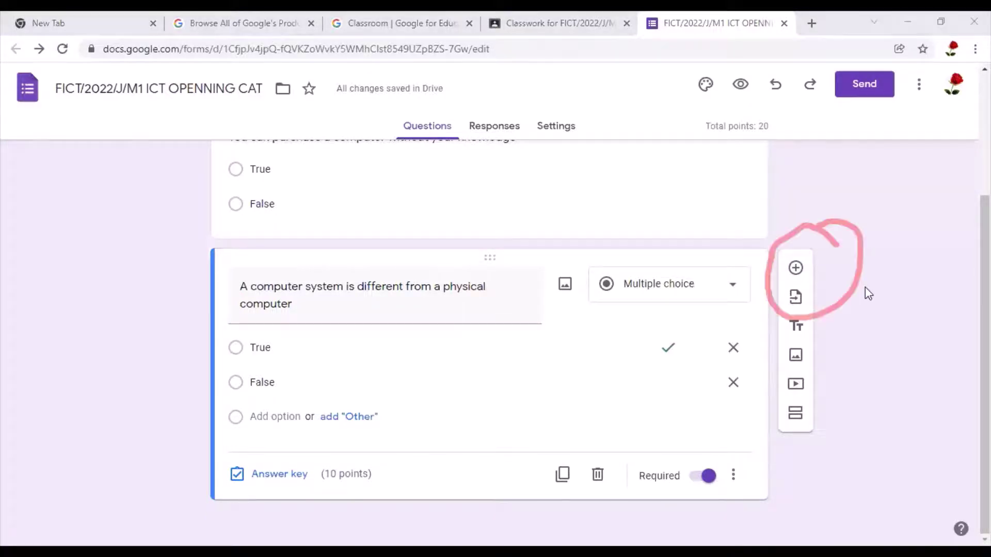
click(796, 267)
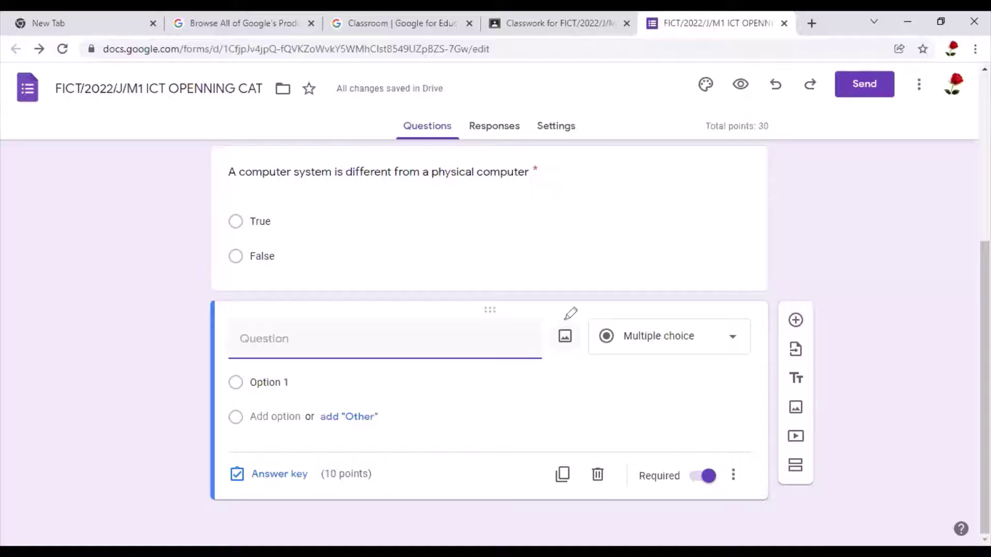
drag(571, 312, 565, 314)
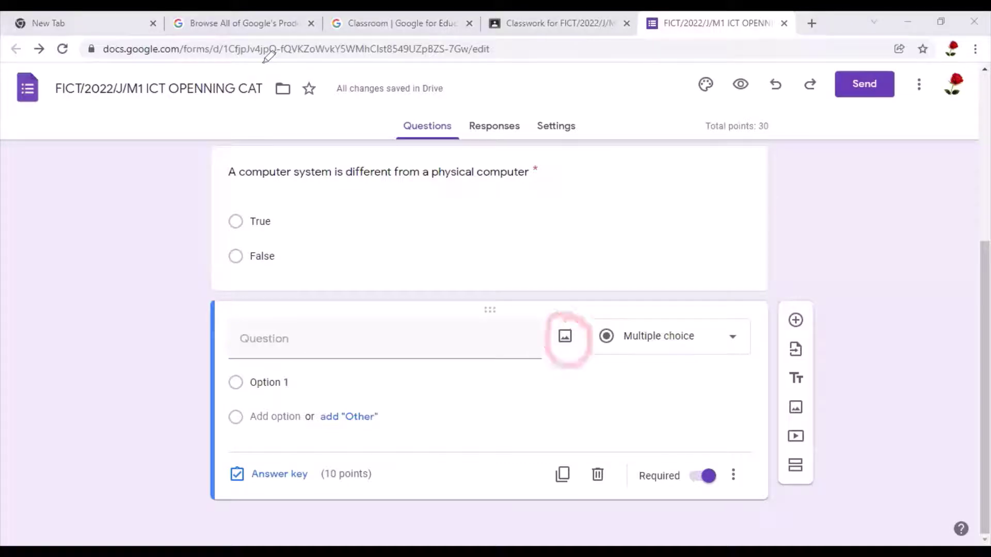
click(565, 336)
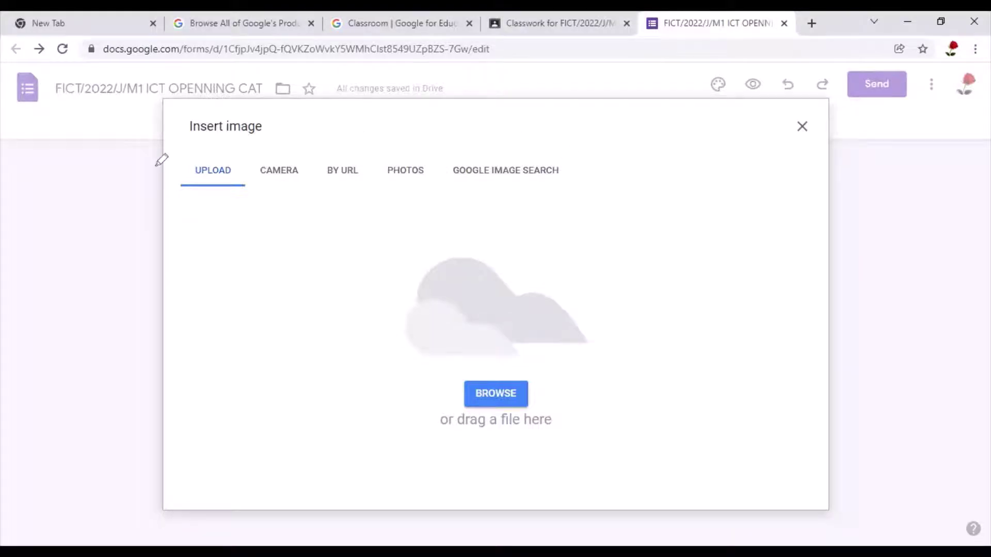
Review the image sources Upload, Camera, By URL, Photos and Google Image Search in the Insert image dialog.
drag(199, 195, 565, 149)
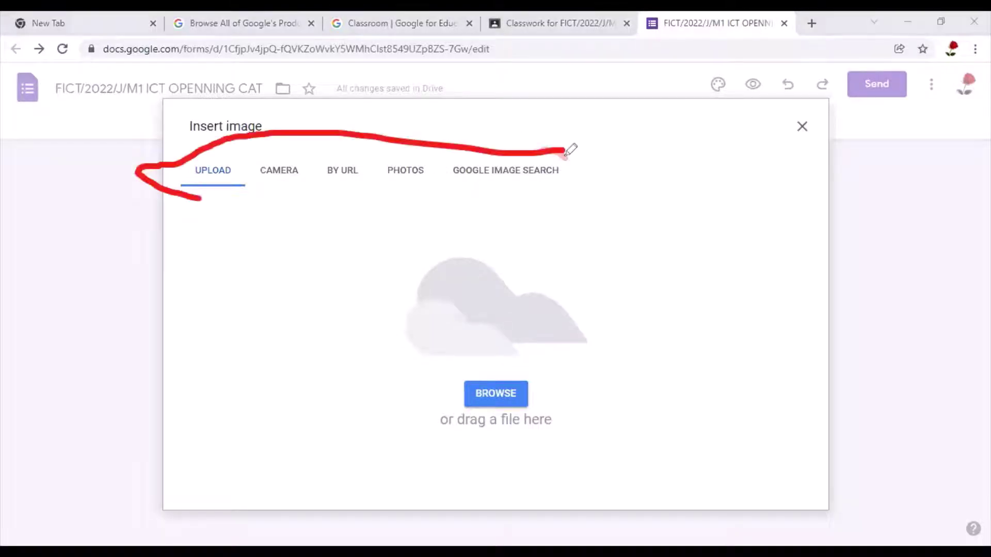
drag(525, 209, 201, 199)
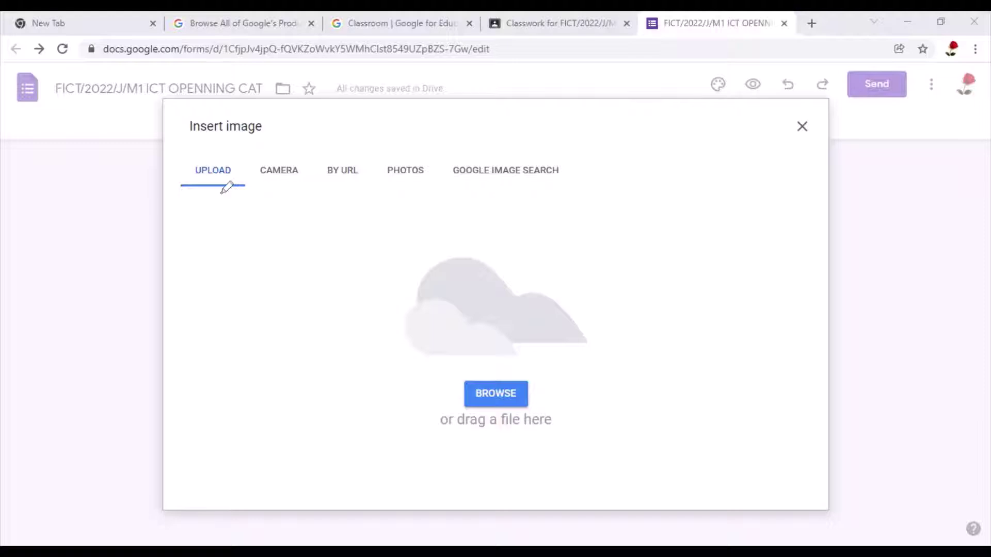
mouse_move(230, 153)
mouse_down()
mouse_move(204, 166)
mouse_move(240, 123)
mouse_up()
drag(573, 362, 599, 351)
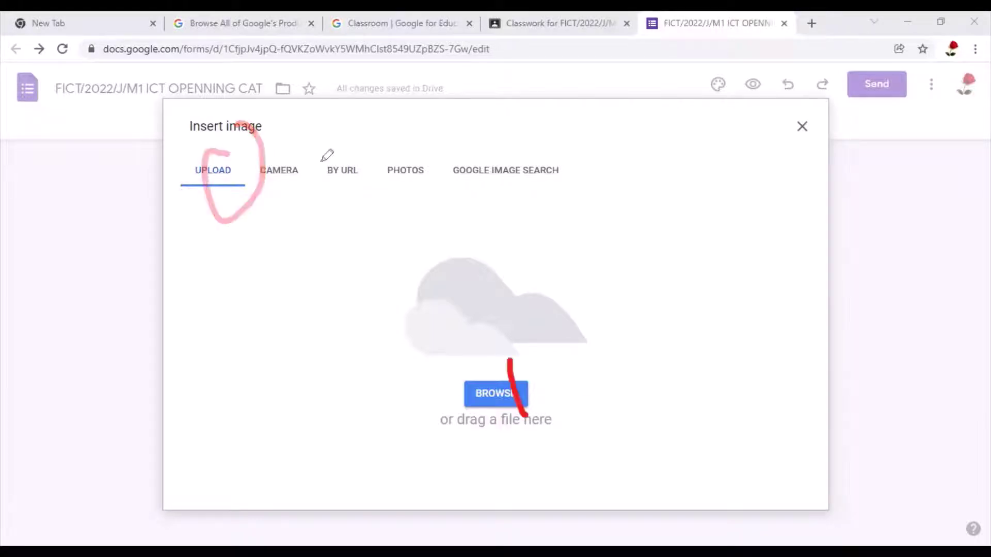
mouse_move(304, 146)
mouse_down()
mouse_move(255, 175)
mouse_move(298, 190)
mouse_up()
drag(298, 190, 302, 146)
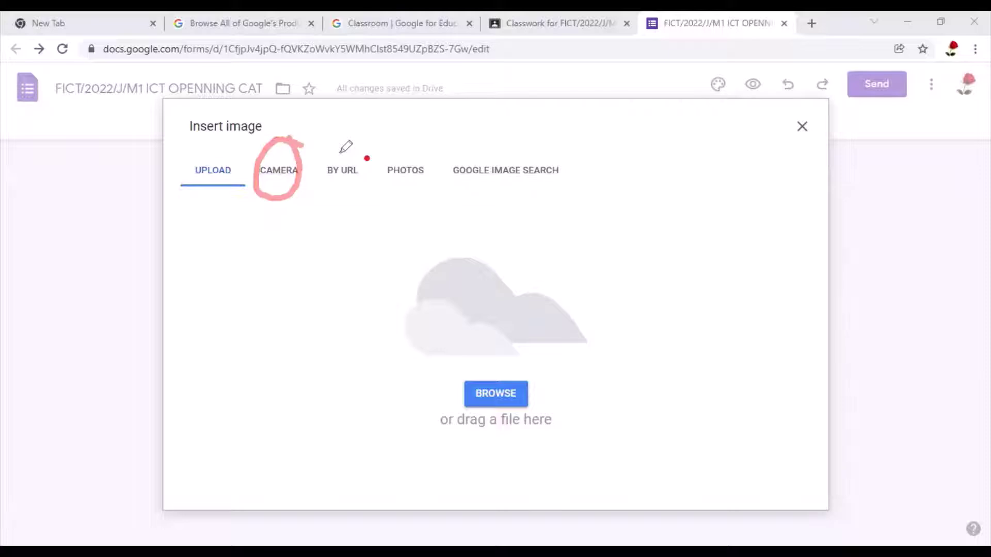
mouse_move(367, 156)
mouse_down()
mouse_move(323, 157)
mouse_move(362, 154)
mouse_up()
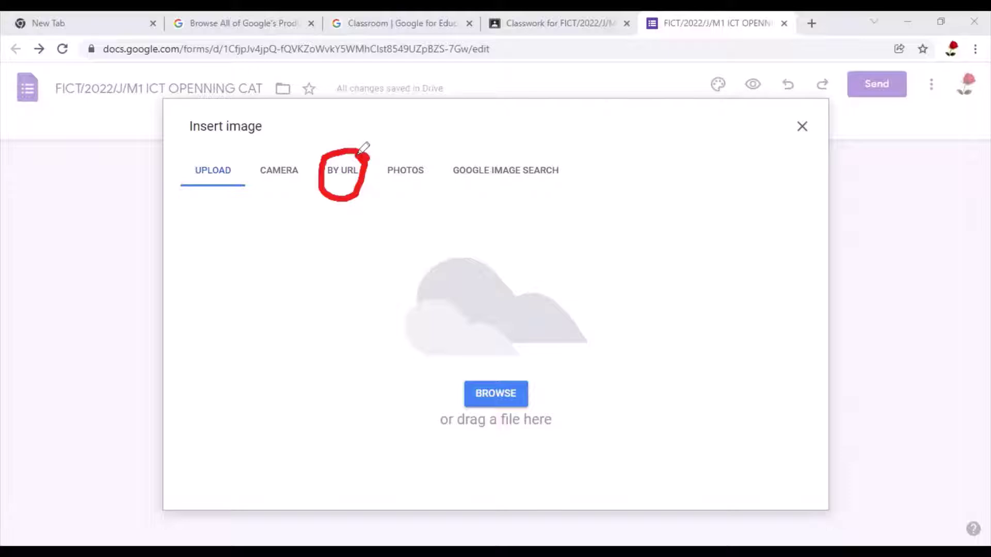
mouse_move(427, 164)
mouse_down()
mouse_move(402, 163)
mouse_move(410, 188)
mouse_move(423, 177)
mouse_move(415, 159)
mouse_up()
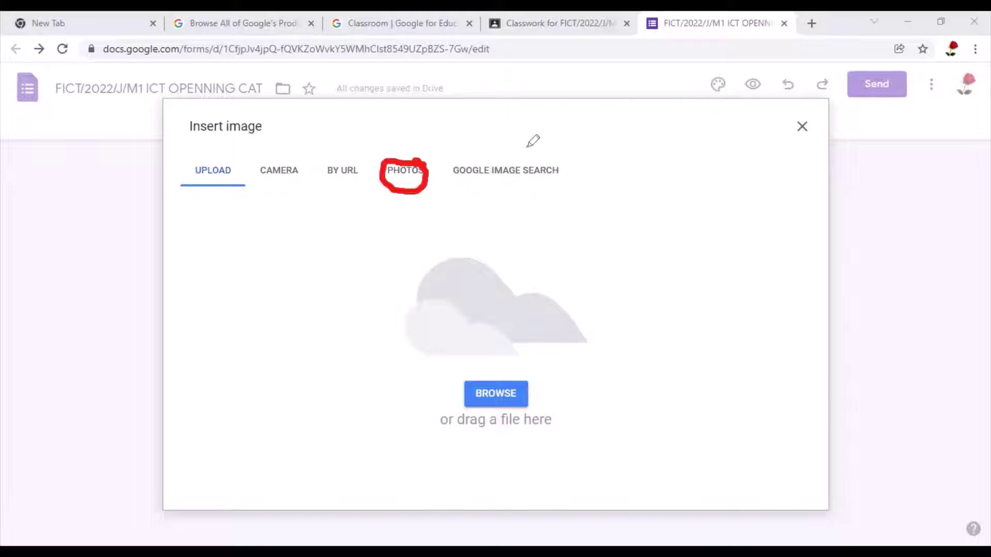
mouse_move(530, 194)
mouse_down()
mouse_move(611, 178)
mouse_move(554, 145)
mouse_up()
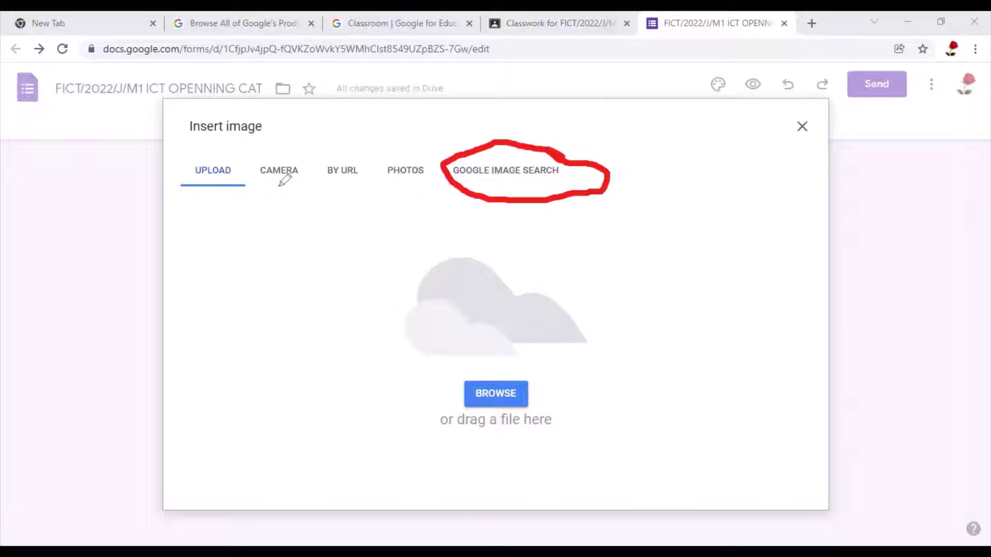
mouse_move(244, 153)
mouse_down()
mouse_move(251, 206)
mouse_move(233, 152)
mouse_up()
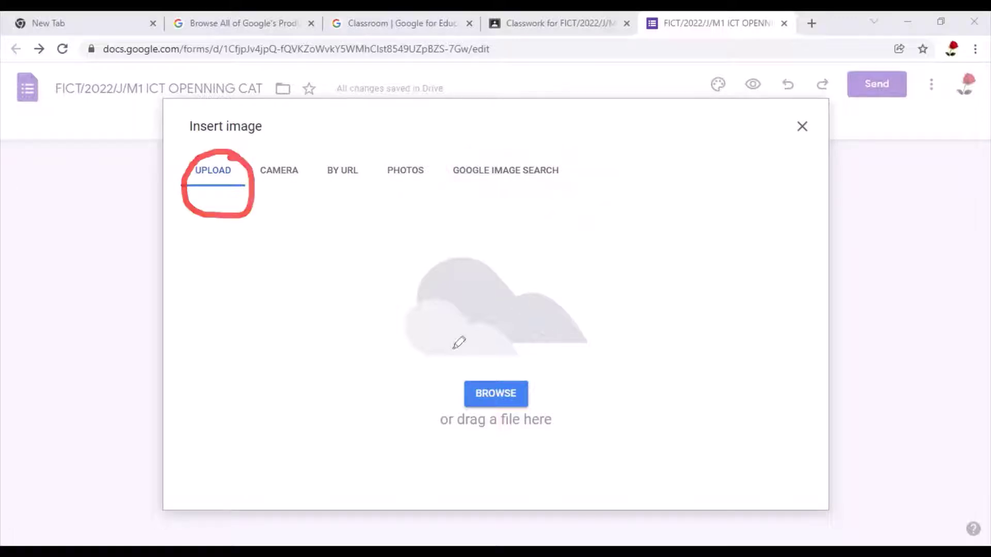
drag(566, 370, 483, 328)
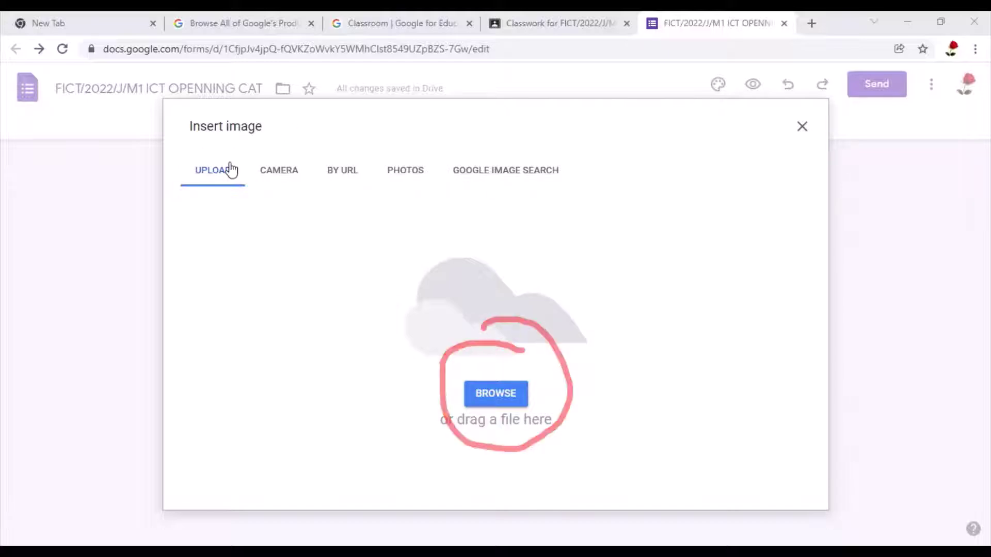
Upload the laptop photo from the Pictures subfolder of the computer's Pictures folder into the third question.
click(496, 399)
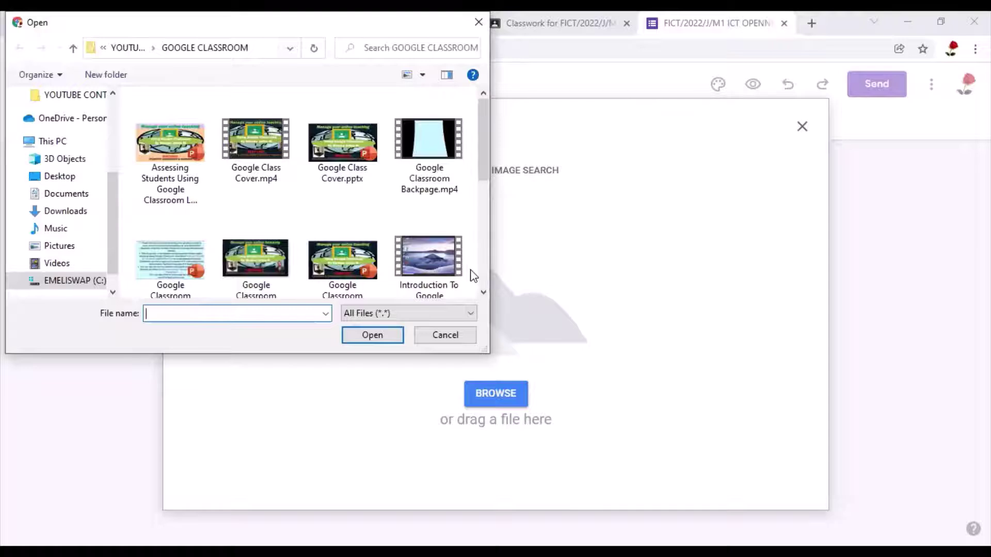
scroll(62, 217, down, 1)
click(59, 205)
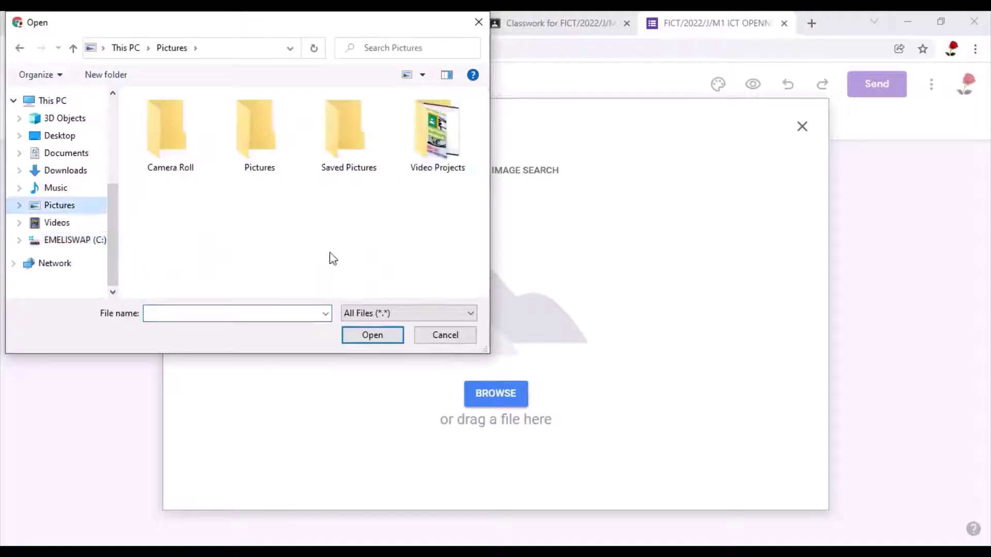
double_click(437, 150)
key(alt+Left)
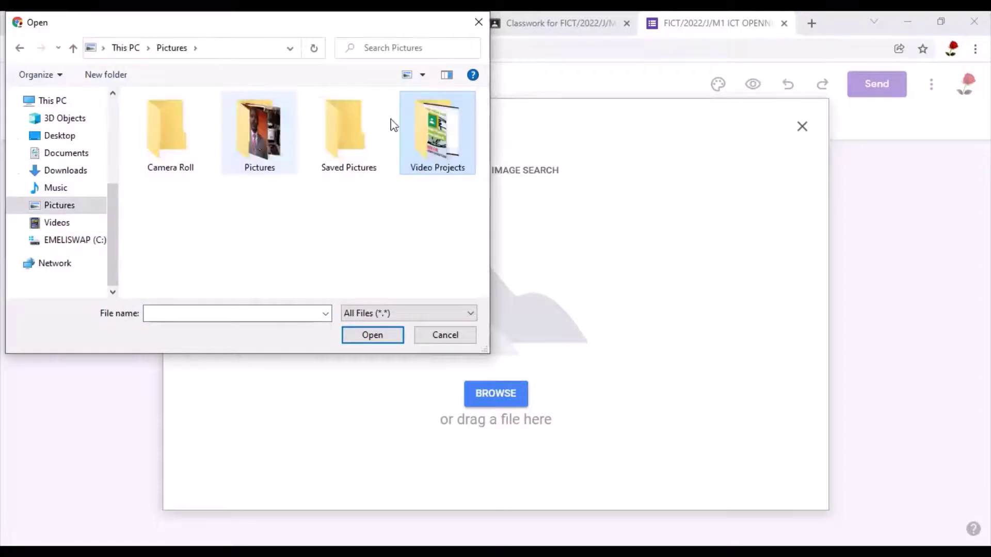
double_click(259, 132)
click(418, 157)
click(362, 336)
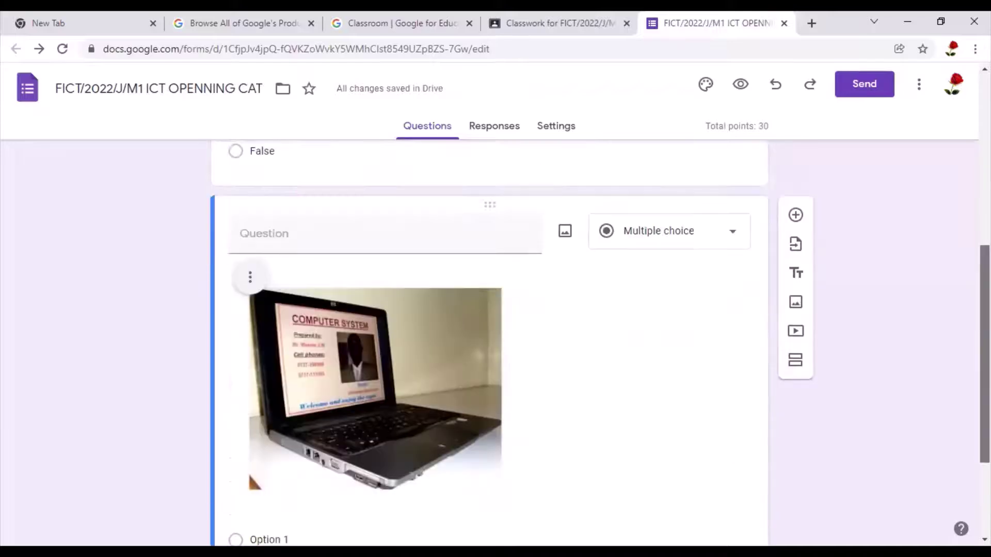
Enter "The following diagram illustrates a desktop computer" as the text of the question with the laptop photo.
click(271, 207)
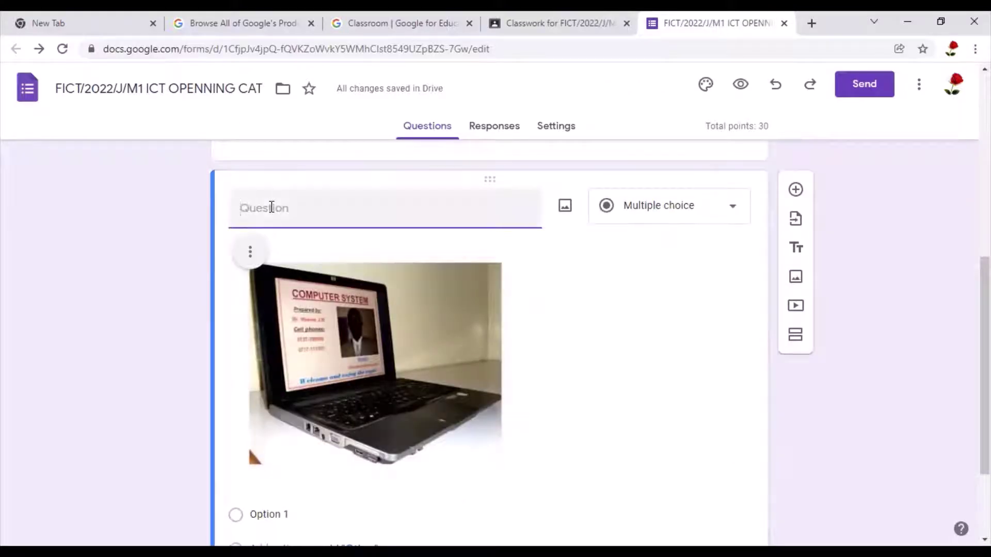
text(The following diagram ill)
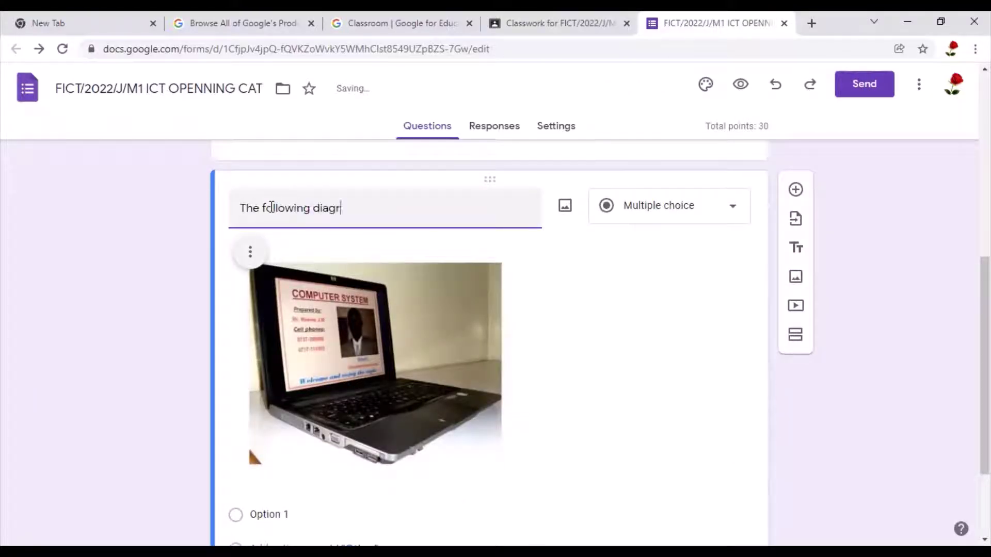
text(ustrates a )
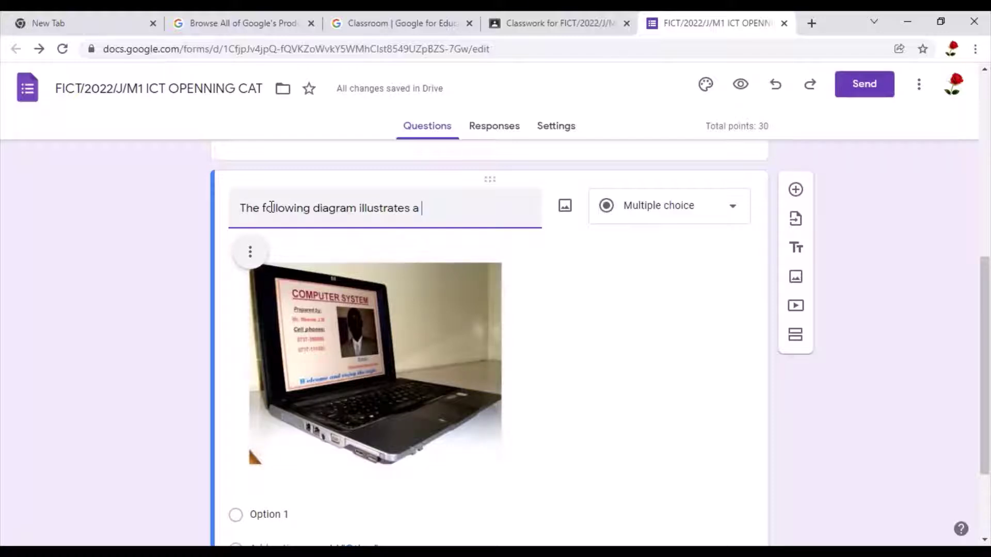
text(desktop computer)
Enter "True" and "False" as the answer options of the desktop computer question.
scroll(278, 399, down, 2)
click(277, 399)
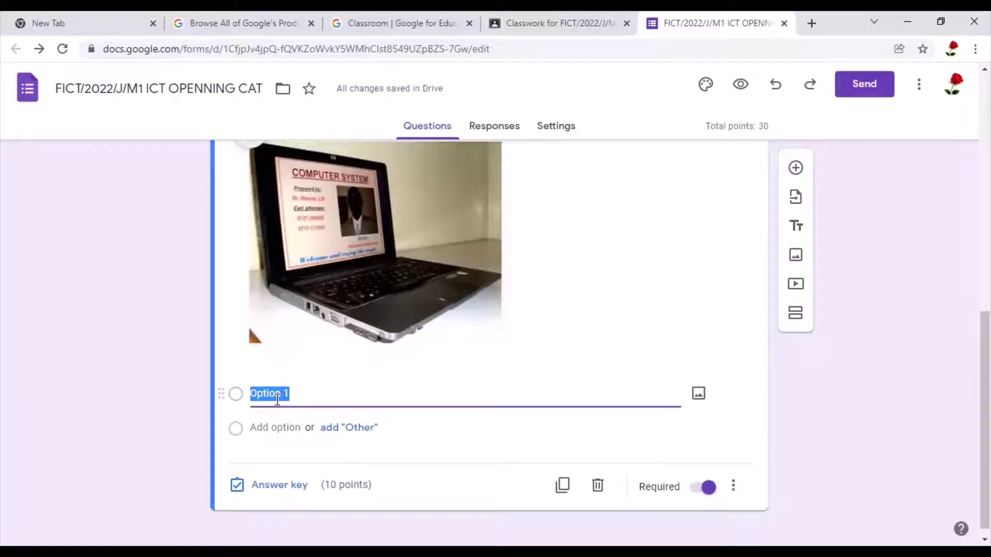
text(True)
click(304, 381)
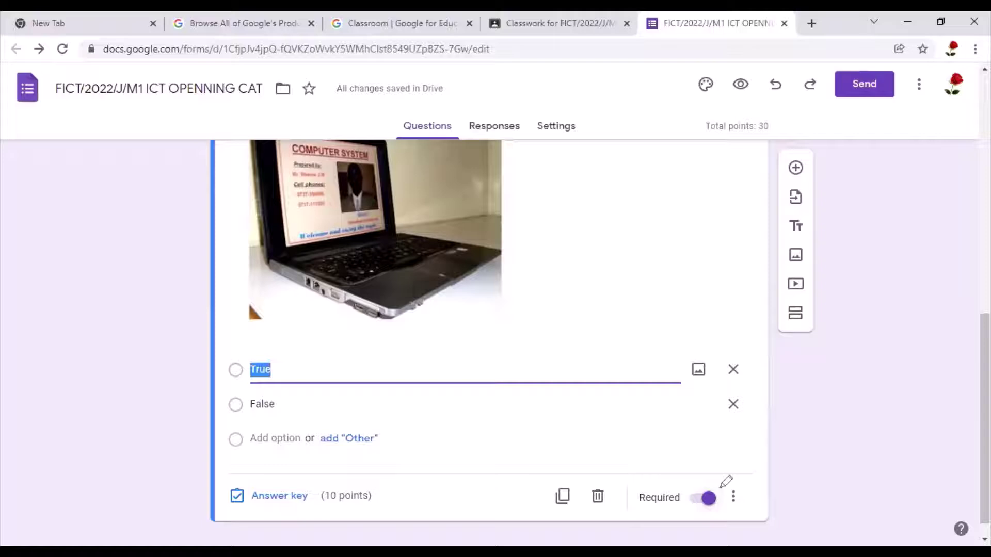
Examine the Required setting of the desktop computer question and open its answer key to check the points.
drag(720, 488, 704, 488)
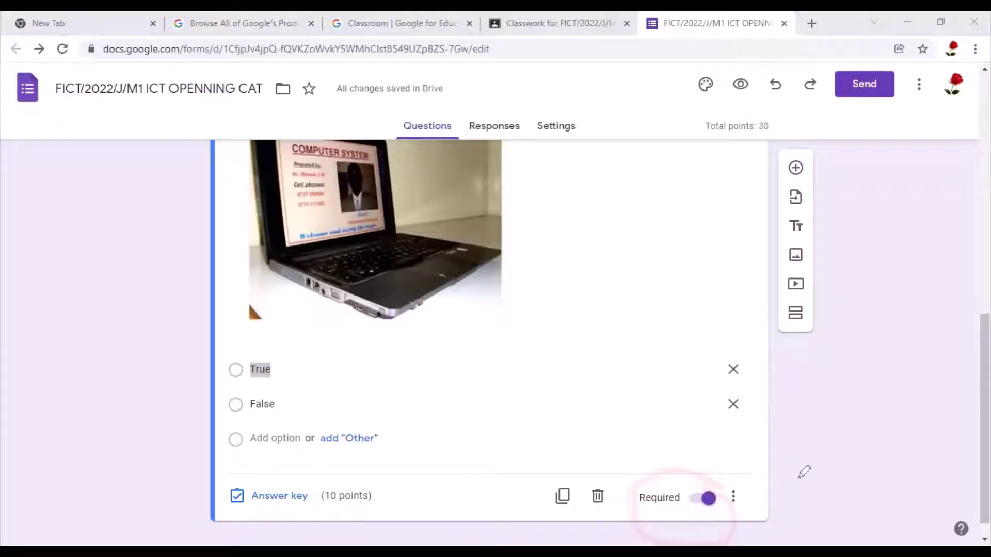
mouse_move(738, 480)
mouse_down()
mouse_move(753, 488)
mouse_move(750, 472)
mouse_move(722, 482)
mouse_up()
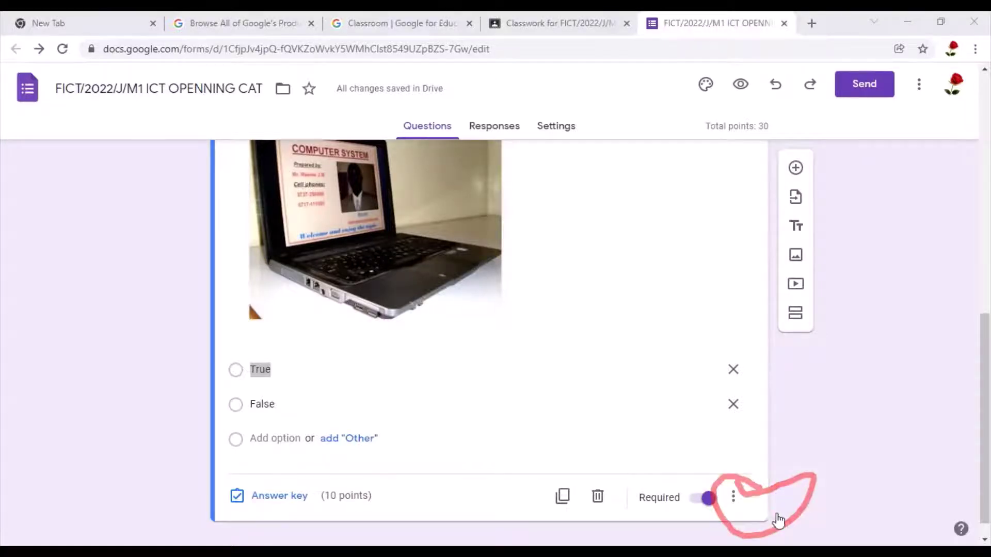
click(689, 281)
scroll(691, 305, up, 4)
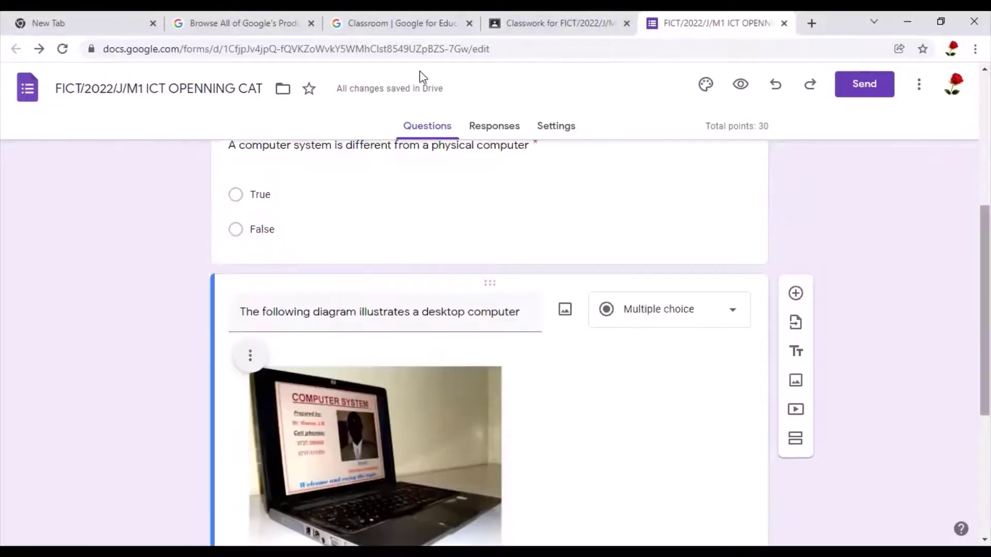
scroll(420, 72, down, 5)
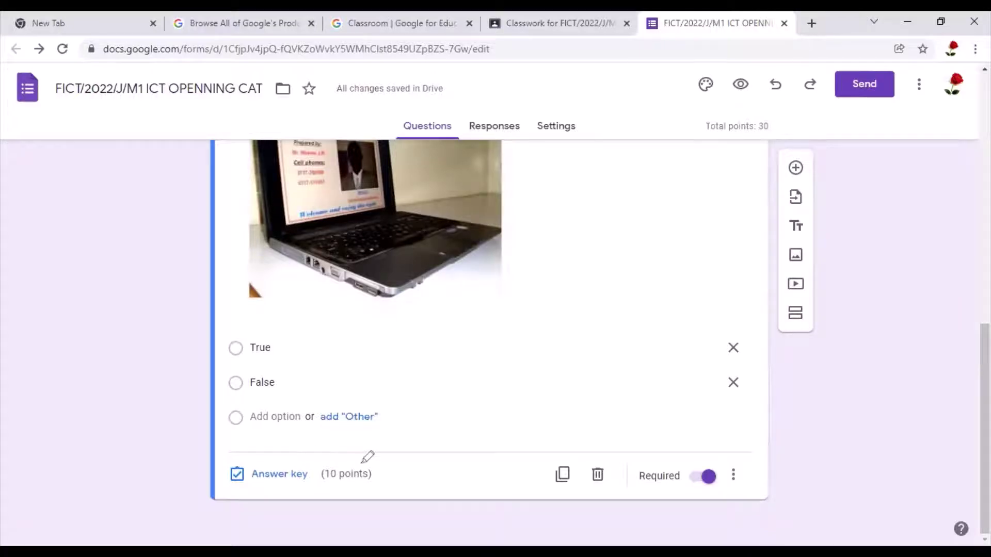
drag(247, 438, 285, 458)
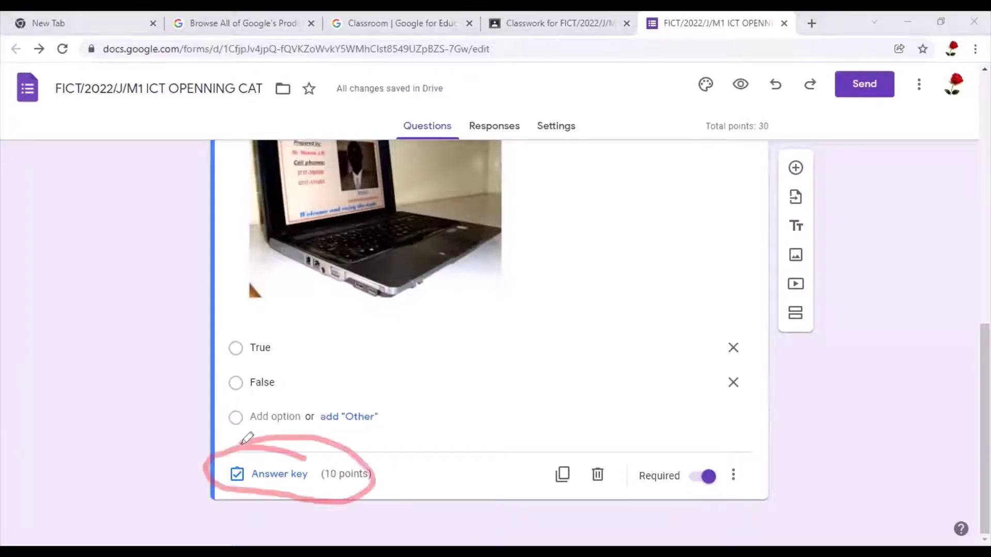
click(280, 472)
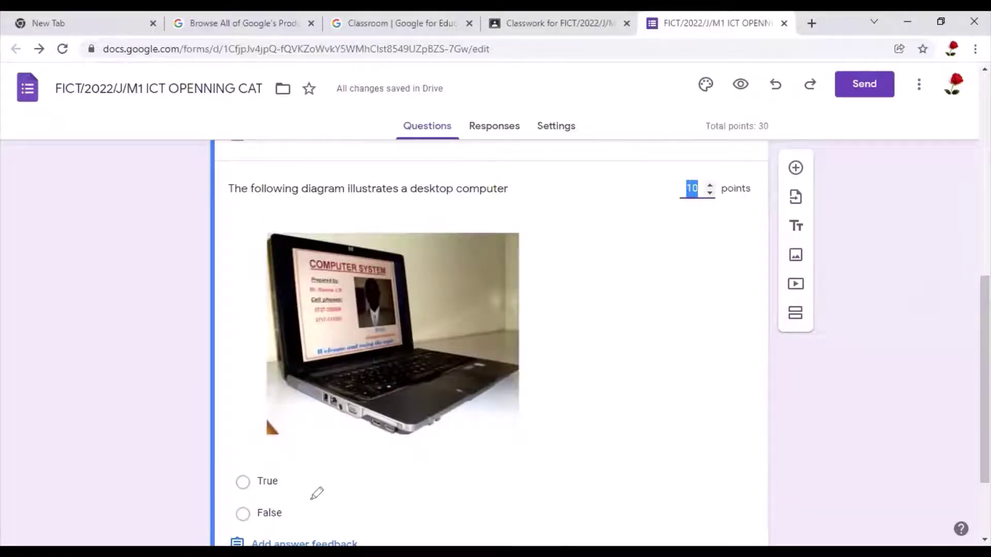
drag(390, 204, 390, 205)
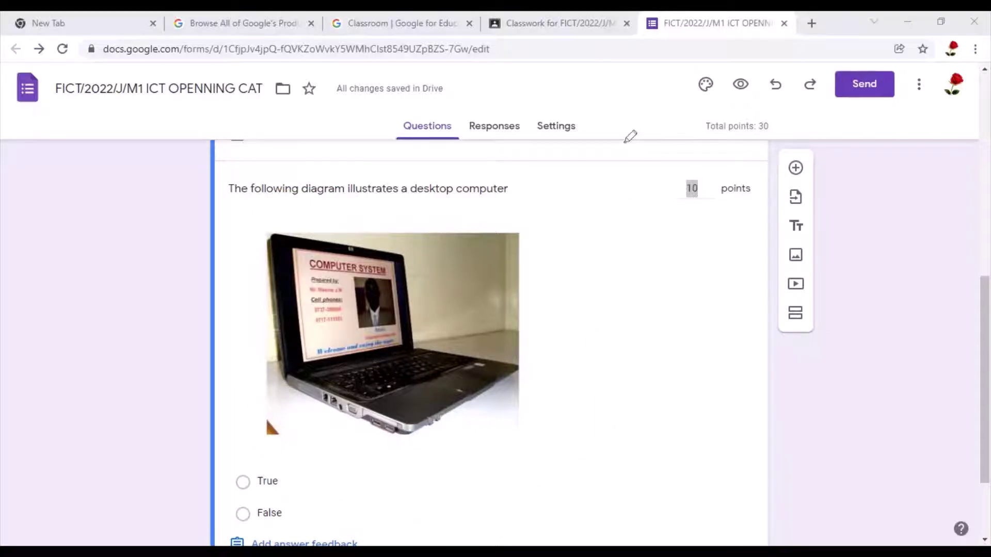
scroll(284, 458, up, 2)
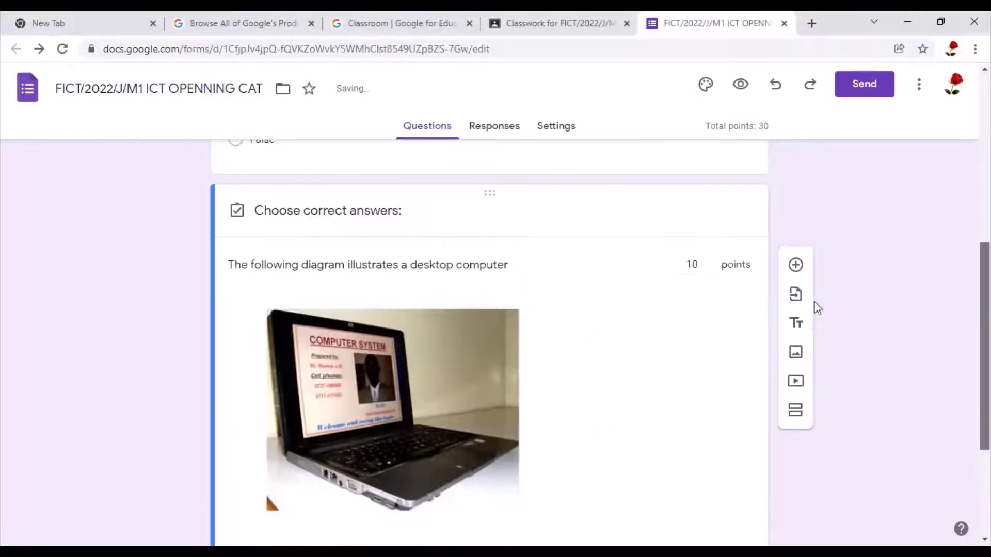
click(699, 265)
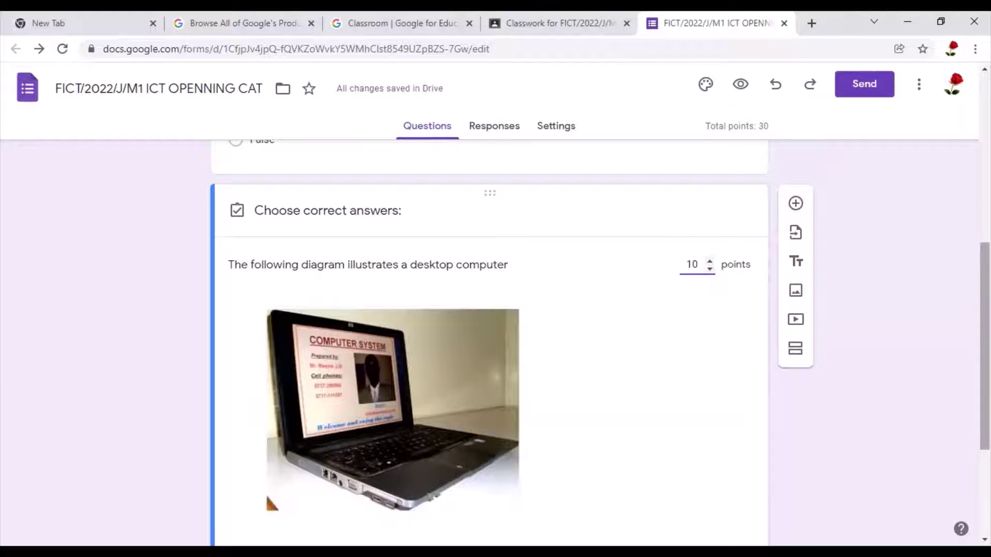
scroll(712, 377, down, 4)
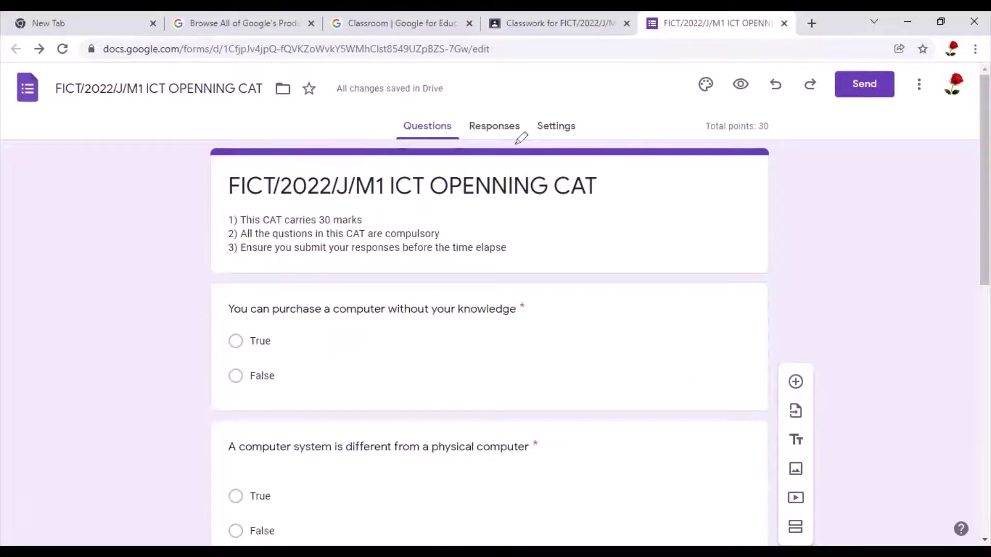
Open the form's responses and examine the Accepting responses setting.
drag(495, 102, 494, 104)
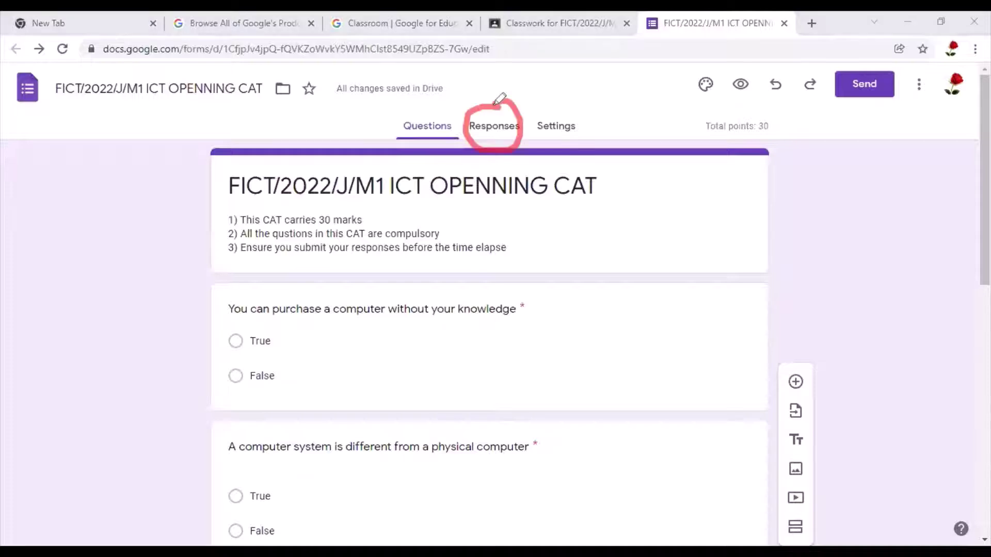
click(496, 129)
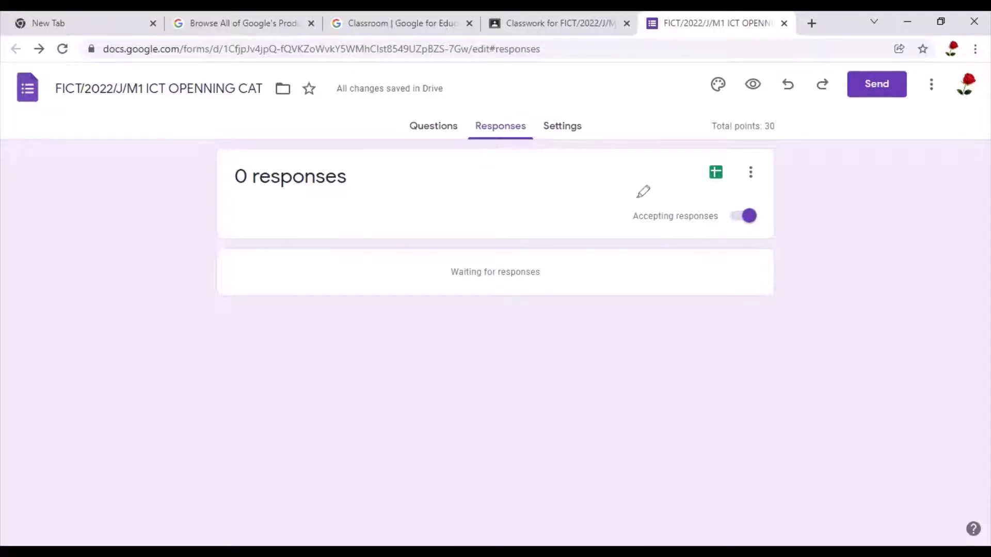
drag(640, 195, 784, 195)
mouse_move(686, 247)
mouse_down()
mouse_move(772, 248)
mouse_move(774, 191)
mouse_up()
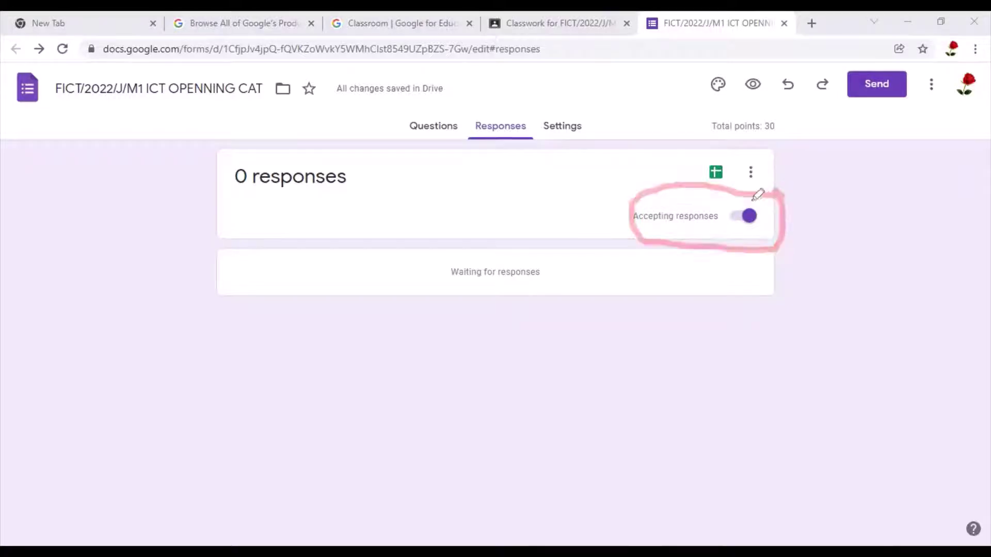
drag(636, 206, 753, 199)
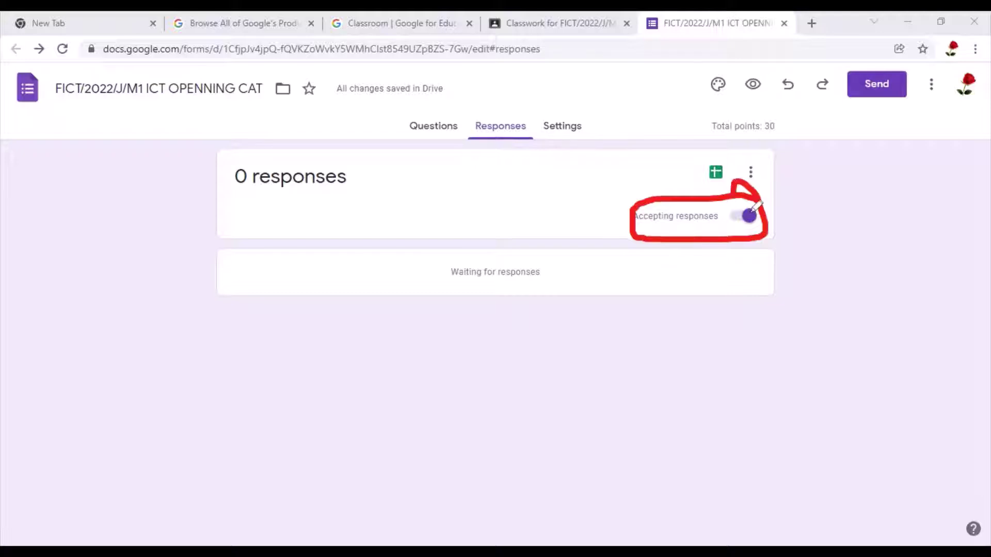
drag(750, 214, 780, 203)
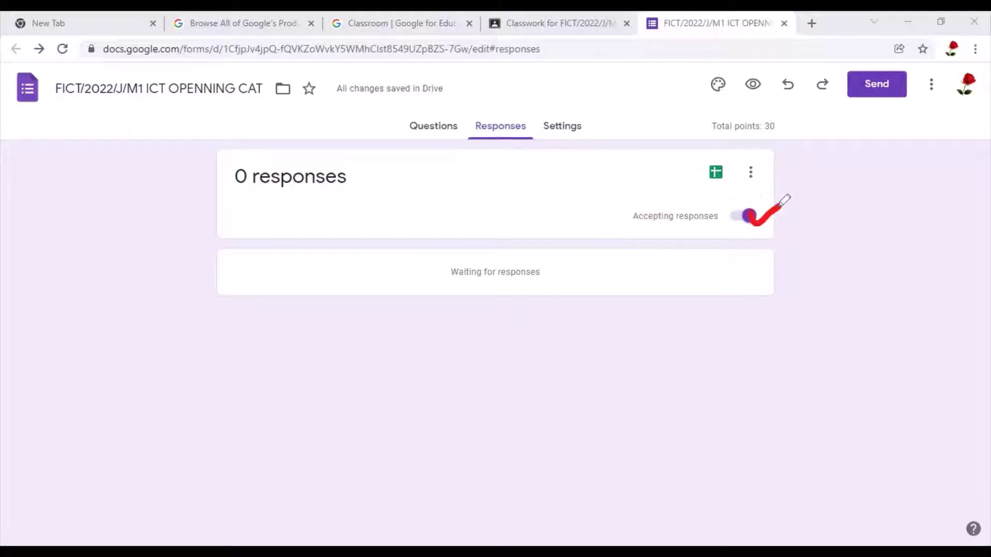
Stop accepting responses to review the message for respondents, and turn accepting responses on again.
click(745, 217)
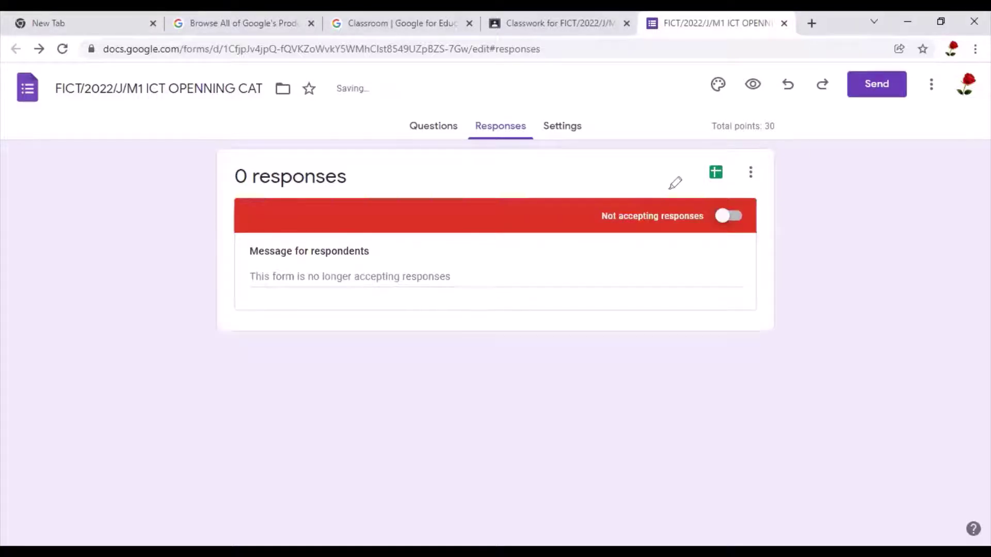
mouse_move(675, 183)
mouse_down()
mouse_move(730, 247)
mouse_move(788, 199)
mouse_move(766, 178)
mouse_up()
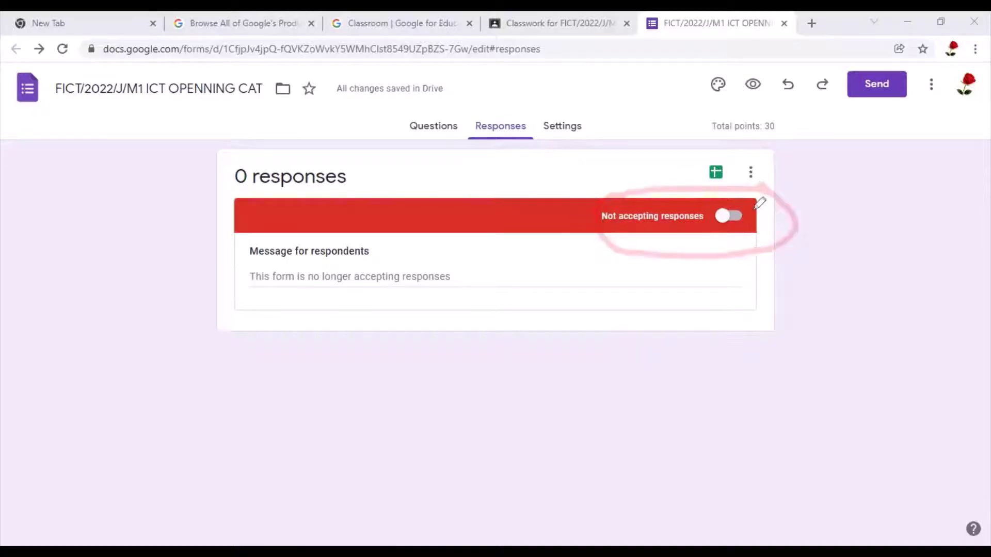
mouse_move(648, 190)
mouse_down()
mouse_move(766, 205)
mouse_move(756, 192)
mouse_up()
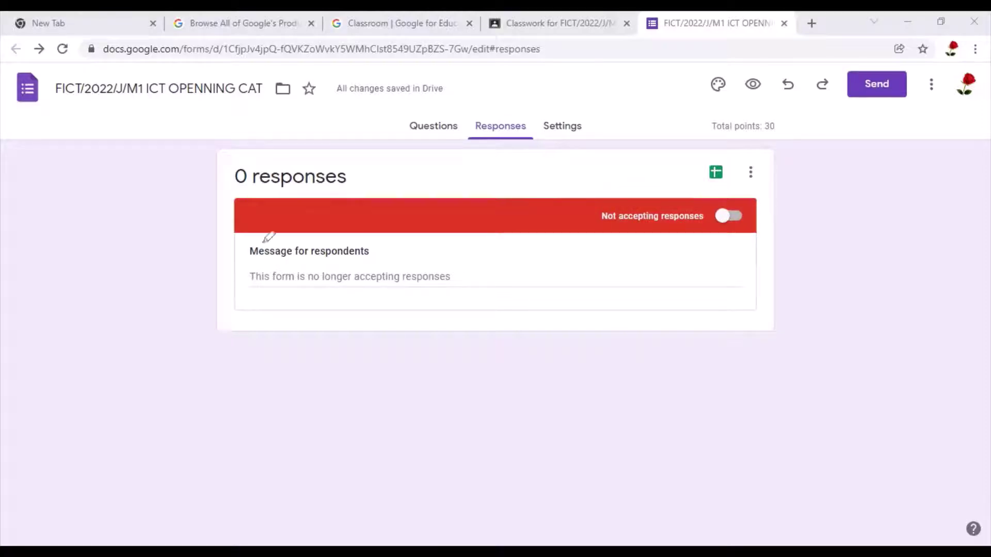
mouse_move(274, 244)
mouse_down()
mouse_move(482, 275)
mouse_move(404, 244)
mouse_up()
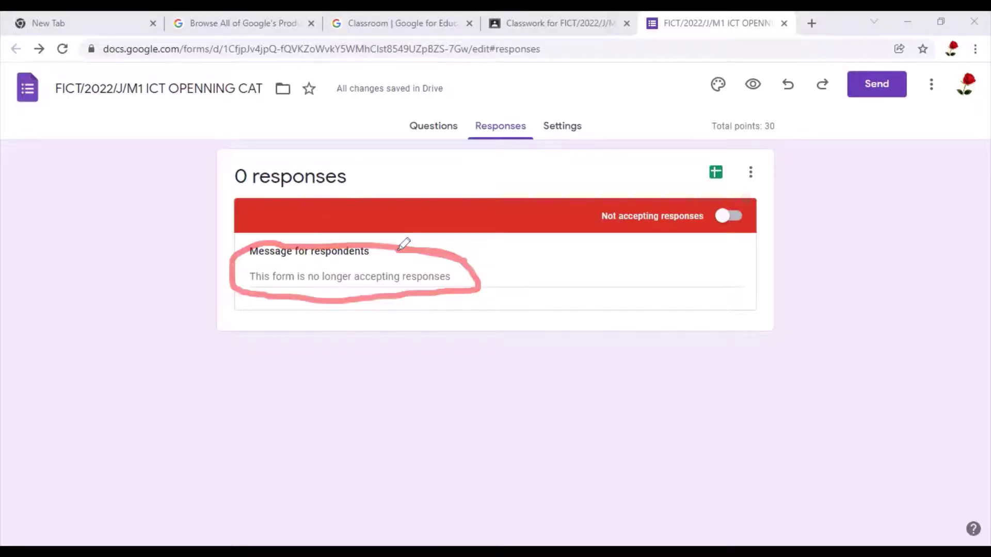
mouse_move(418, 254)
mouse_down()
mouse_move(310, 327)
mouse_move(583, 309)
mouse_up()
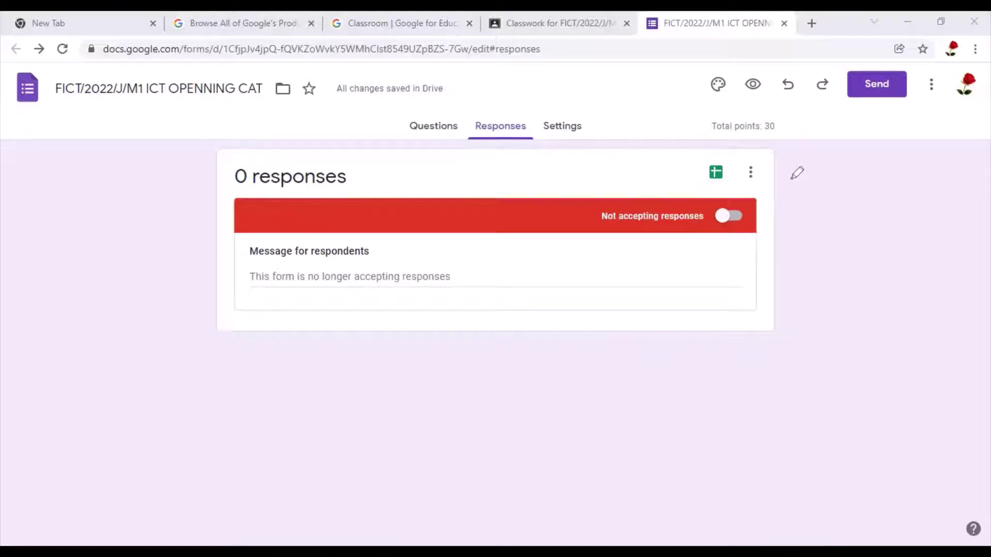
click(739, 219)
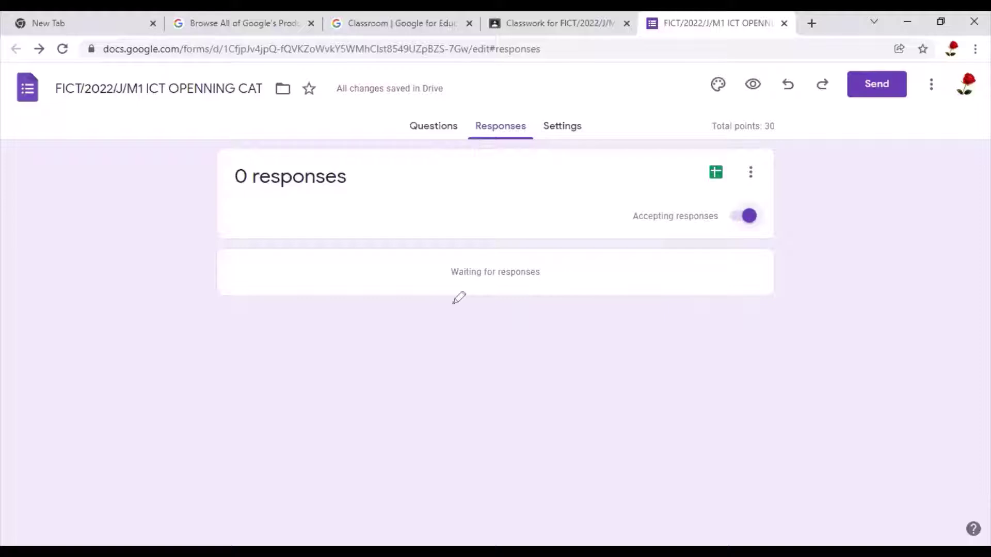
drag(515, 283, 609, 273)
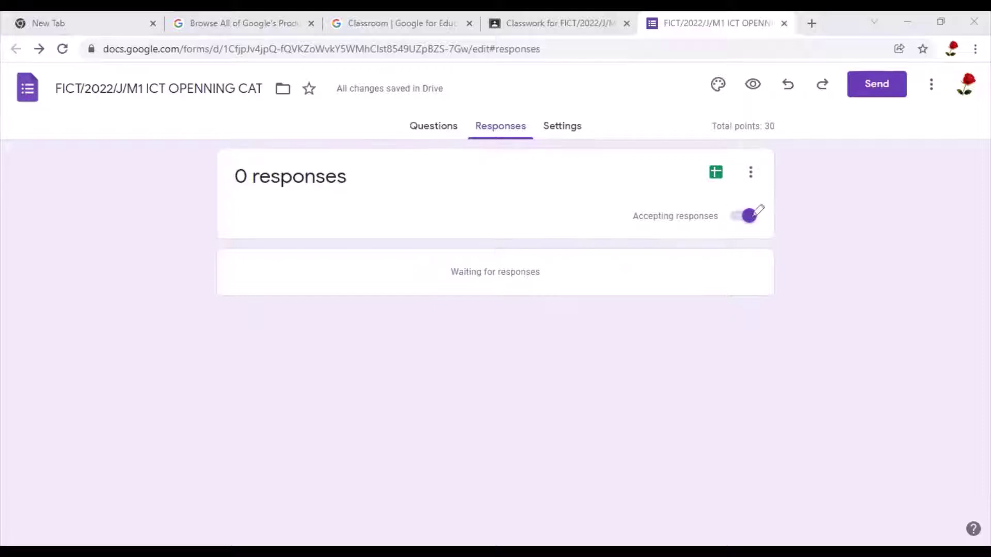
Create a new spreadsheet with the suggested name as the destination for the form's responses.
mouse_move(733, 156)
mouse_down()
mouse_move(705, 147)
mouse_move(728, 188)
mouse_move(721, 146)
mouse_up()
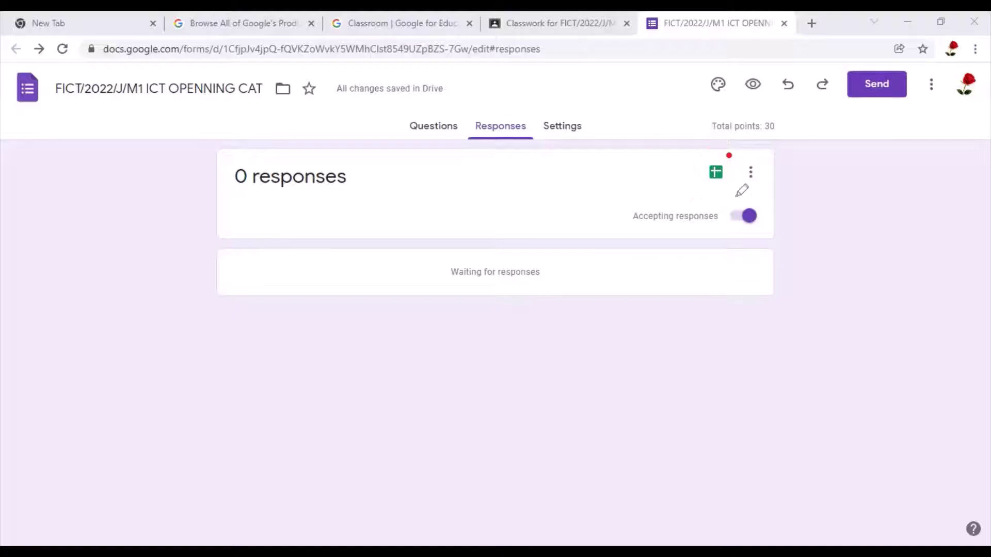
mouse_move(732, 161)
mouse_down()
mouse_move(709, 205)
mouse_move(715, 152)
mouse_up()
click(716, 176)
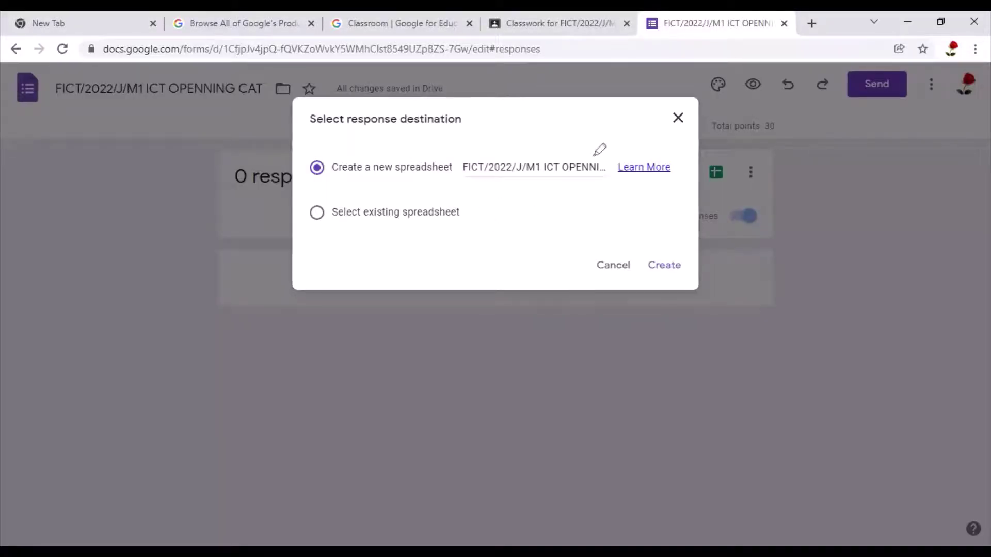
drag(587, 134, 586, 135)
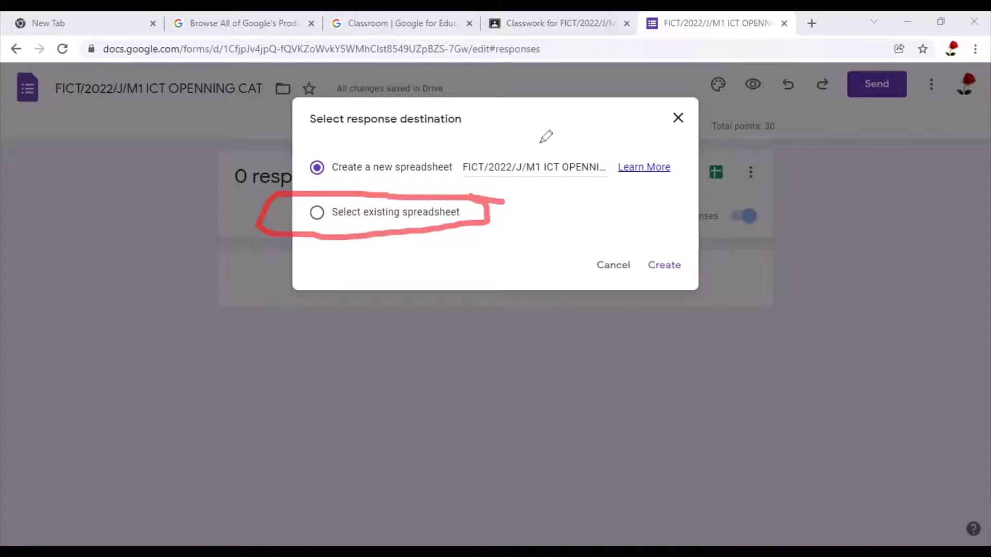
key(e)
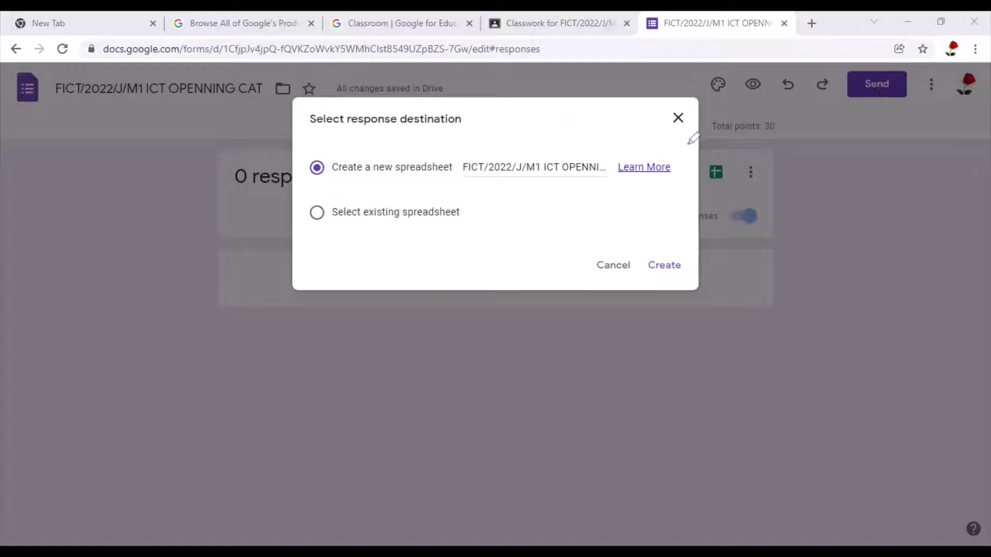
key(ctrl+z)
key(ctrl+z)
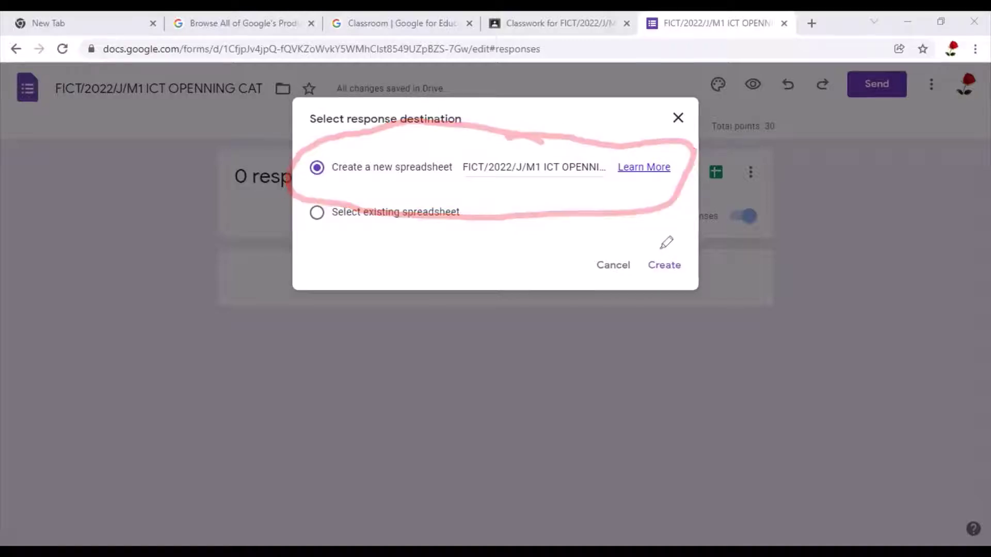
drag(666, 245, 677, 252)
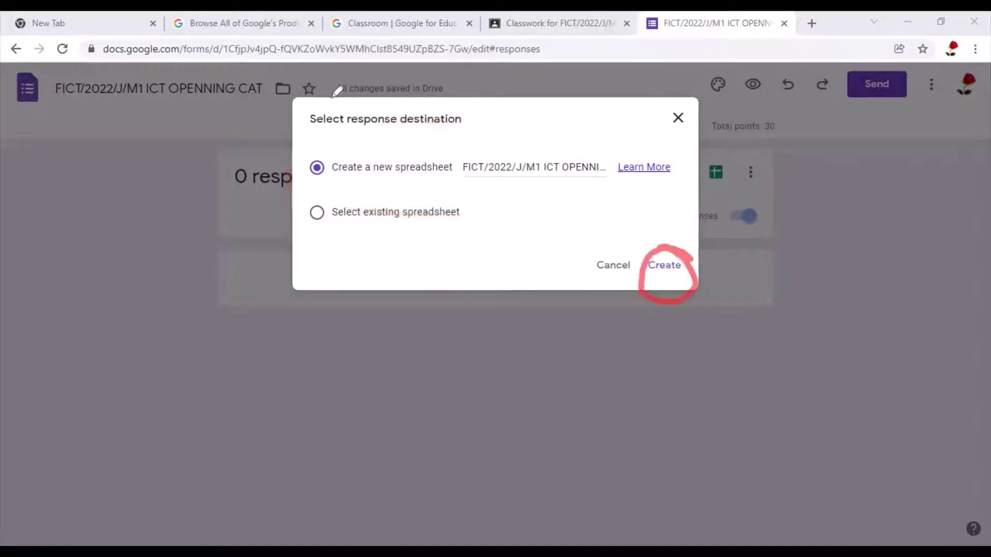
click(665, 265)
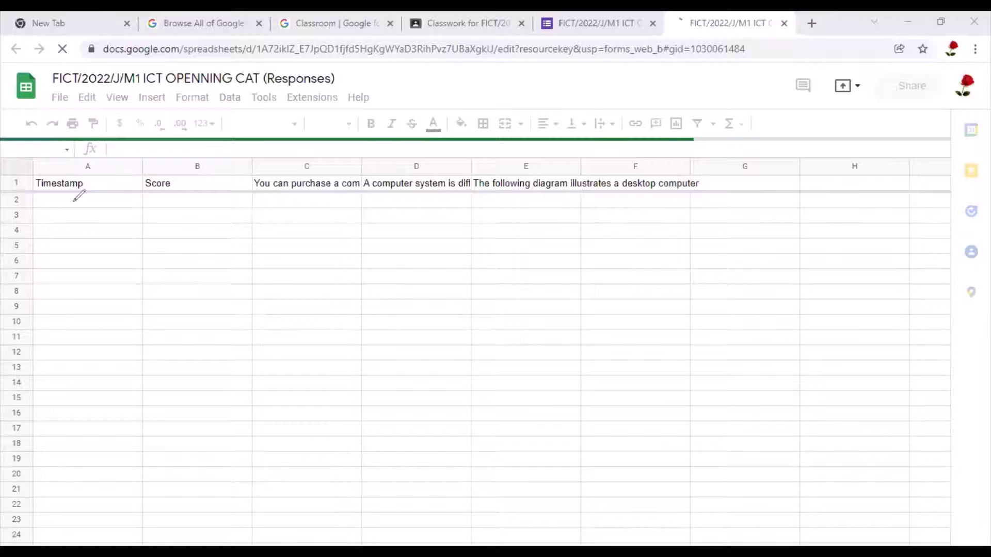
Examine the Timestamp, Score and question column headers in the first row of the response spreadsheet.
mouse_move(73, 201)
mouse_down()
mouse_move(124, 173)
mouse_move(114, 171)
mouse_up()
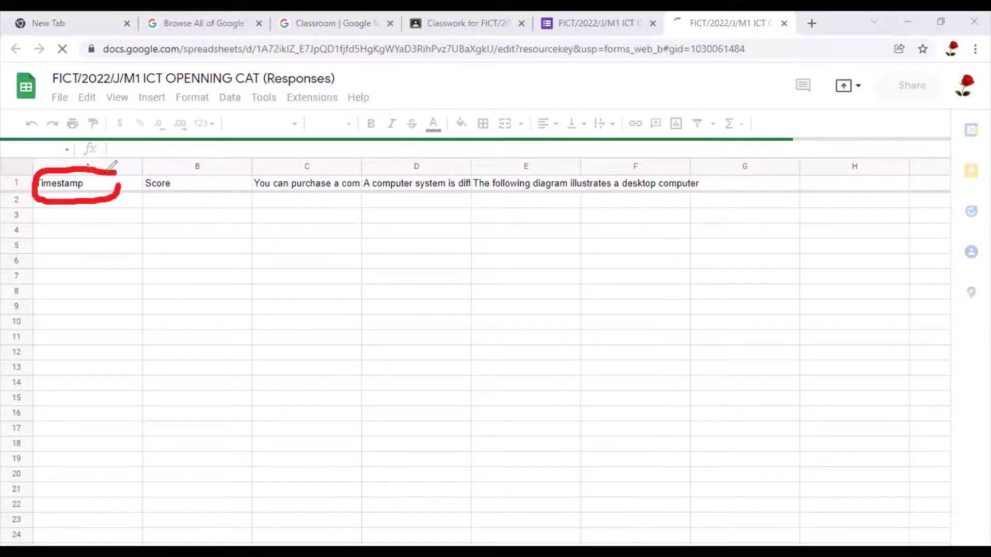
mouse_move(217, 177)
mouse_down()
mouse_move(147, 184)
mouse_move(215, 176)
mouse_up()
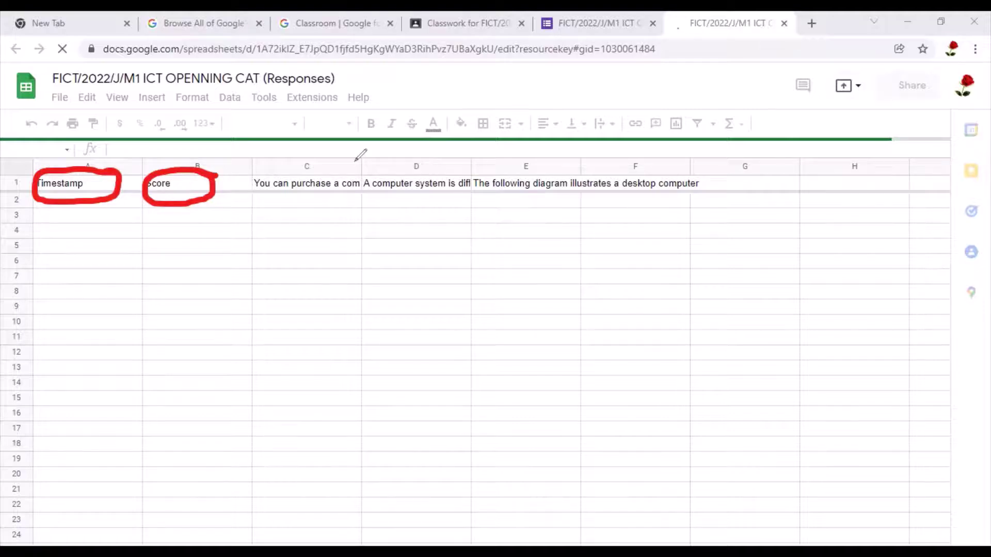
mouse_move(358, 161)
mouse_down()
mouse_move(353, 209)
mouse_move(336, 150)
mouse_up()
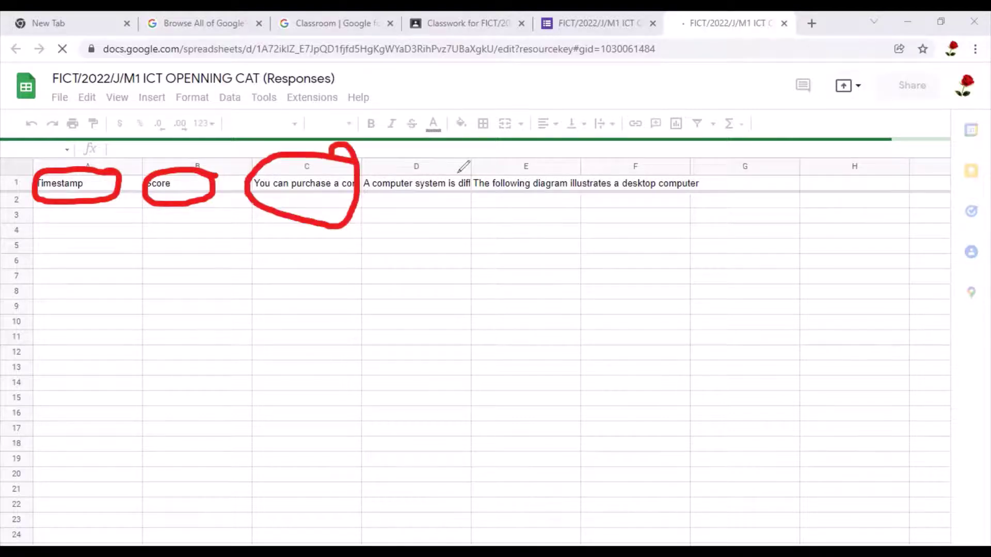
mouse_move(466, 166)
mouse_down()
mouse_move(451, 160)
mouse_move(448, 199)
mouse_move(465, 155)
mouse_up()
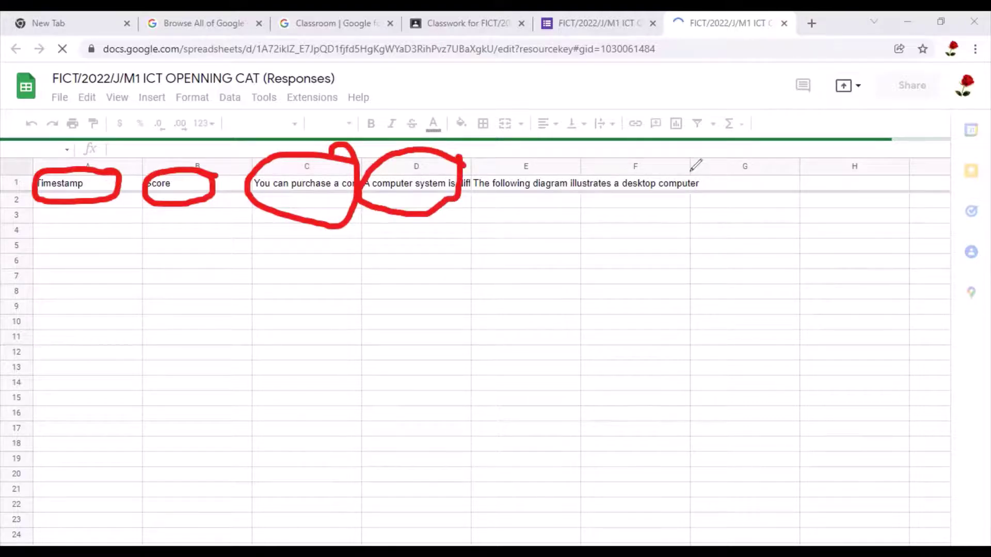
mouse_move(692, 172)
mouse_down()
mouse_move(521, 150)
mouse_move(722, 149)
mouse_move(573, 135)
mouse_up()
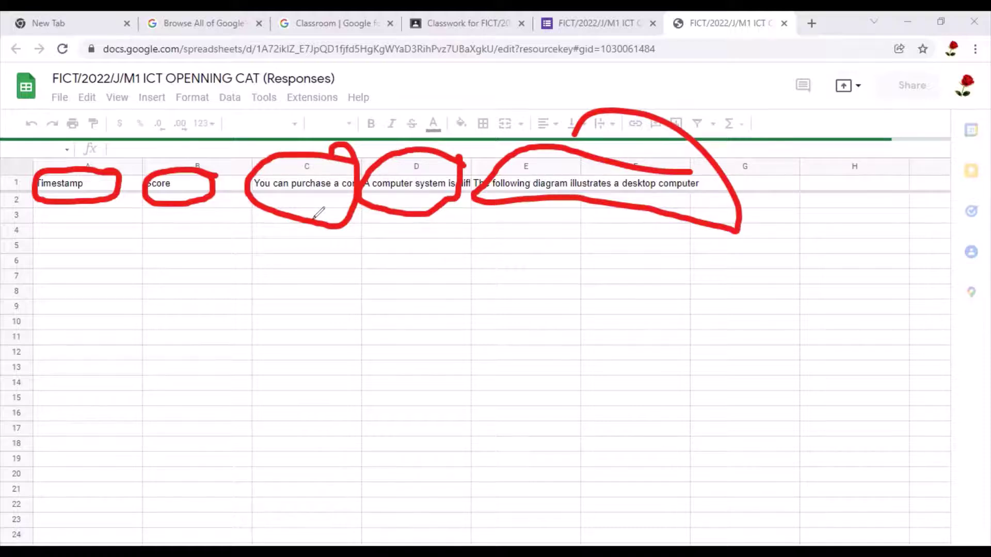
key(e)
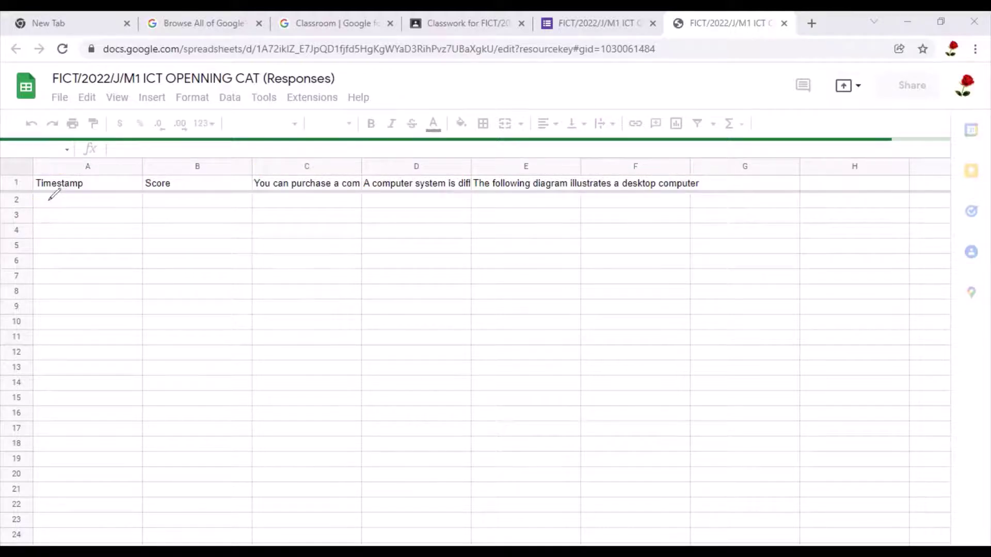
click(47, 200)
drag(48, 200, 76, 199)
drag(150, 198, 182, 202)
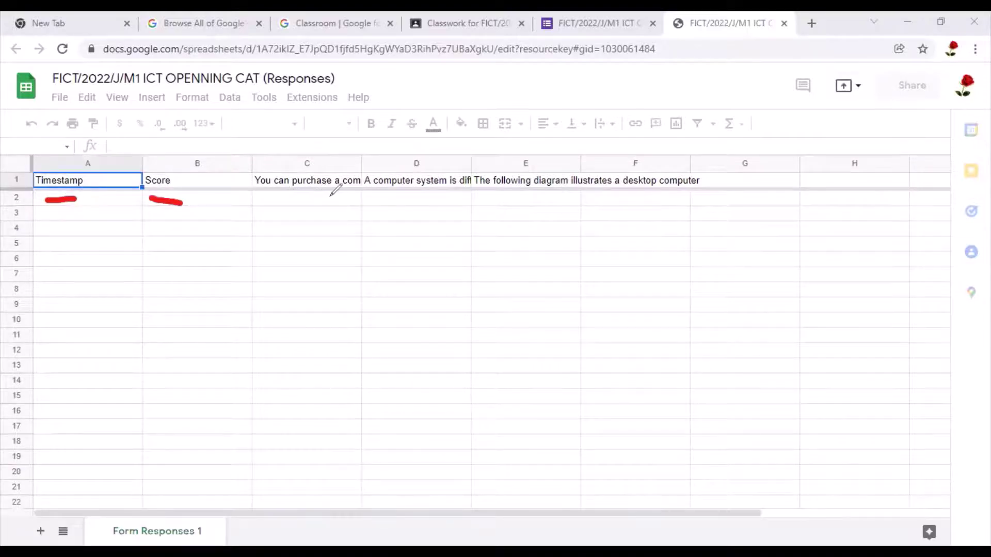
drag(277, 198, 428, 201)
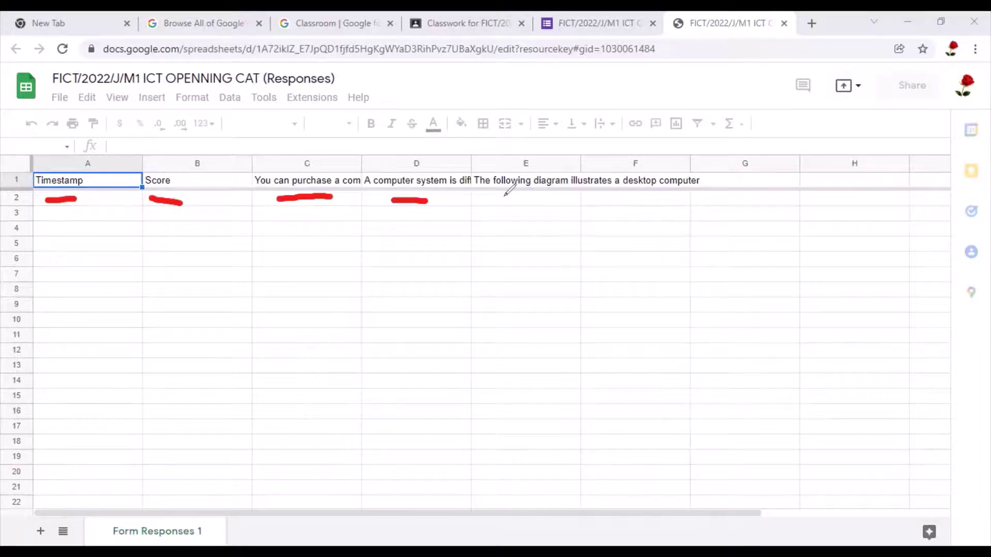
drag(496, 197, 542, 204)
click(432, 80)
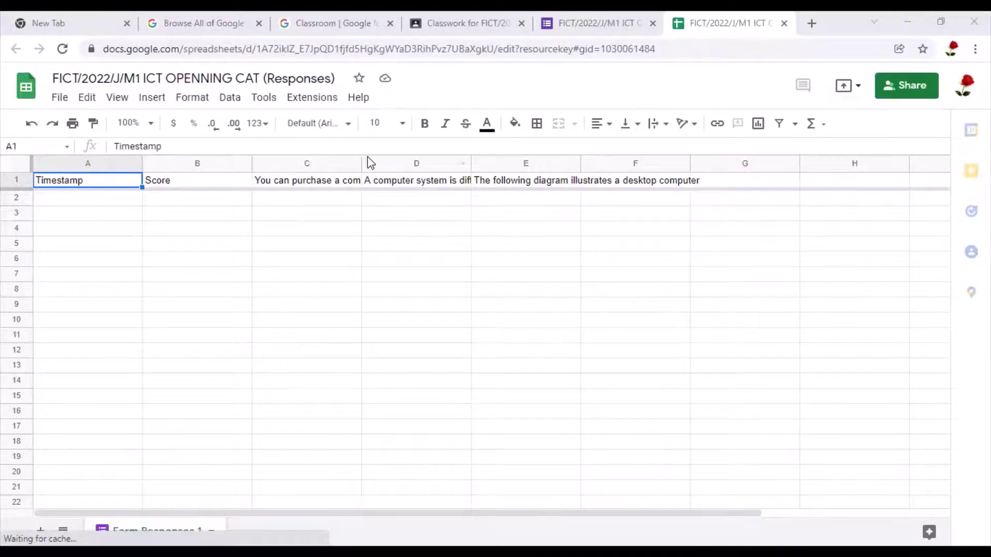
Widen the spreadsheet columns of the first two questions to fit their header text, and close the spreadsheet to return to the form.
drag(361, 164, 533, 164)
click(589, 289)
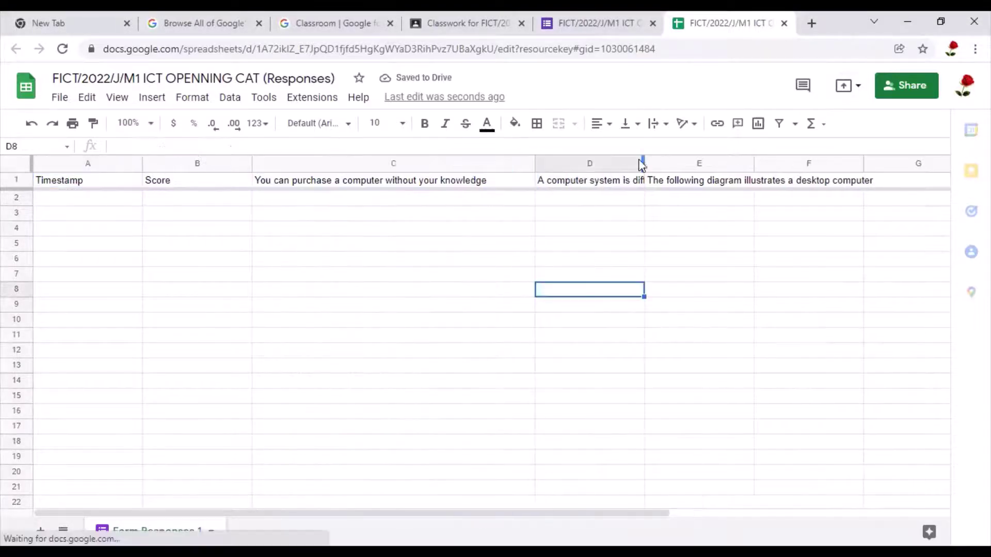
drag(673, 163, 820, 163)
key(ctrl+w)
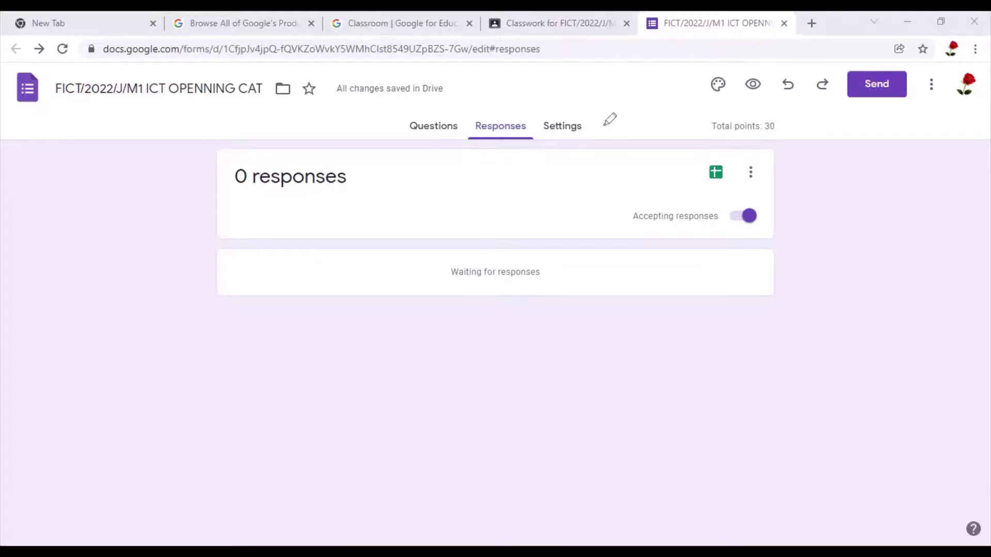
Open the form's settings and examine the Make this a quiz option.
mouse_move(601, 118)
mouse_down()
mouse_move(568, 97)
mouse_move(538, 115)
mouse_move(601, 135)
mouse_move(581, 107)
mouse_up()
mouse_move(594, 110)
mouse_down()
mouse_move(539, 118)
mouse_move(578, 154)
mouse_up()
drag(588, 106, 584, 105)
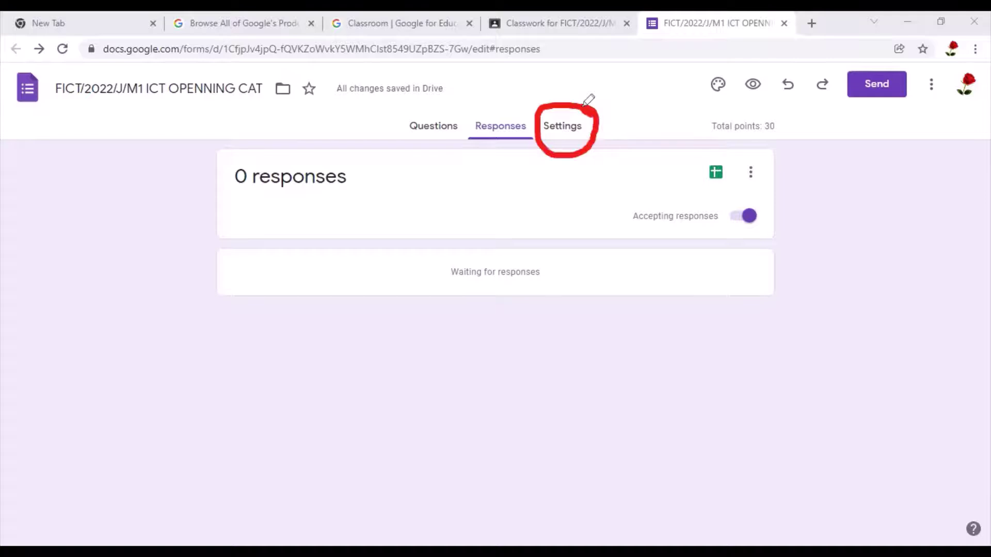
click(562, 128)
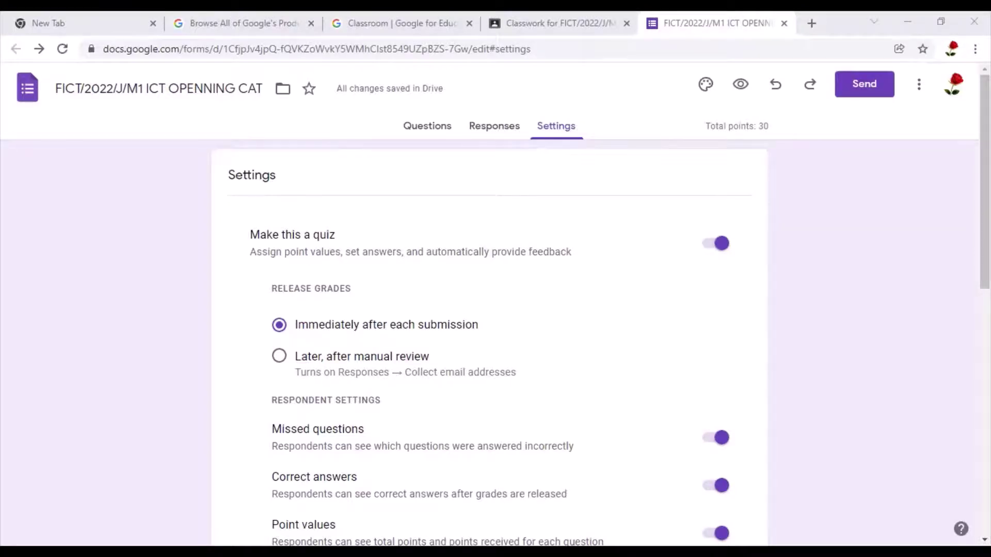
scroll(495, 310, down, 1)
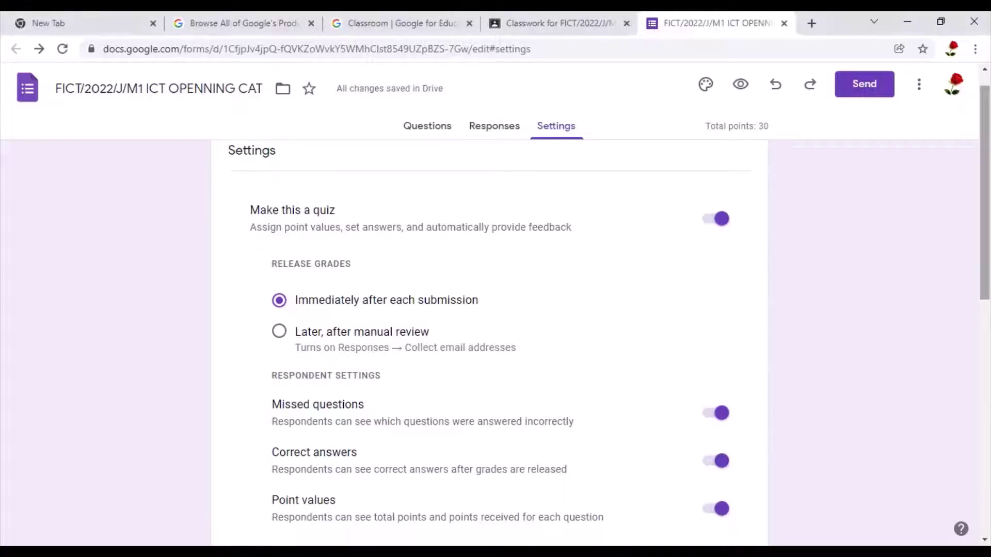
scroll(496, 310, up, 1)
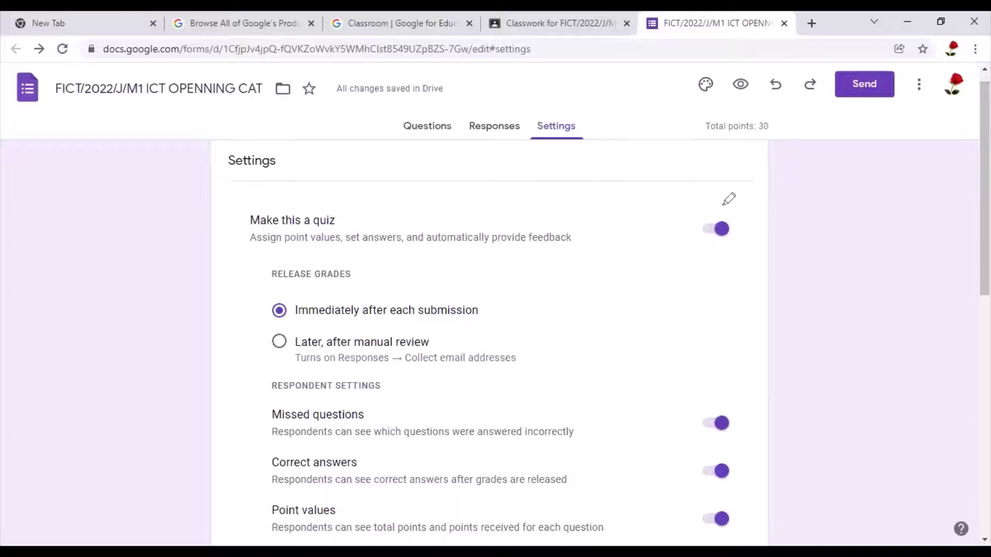
mouse_move(724, 203)
mouse_down()
mouse_move(755, 210)
mouse_move(719, 203)
mouse_up()
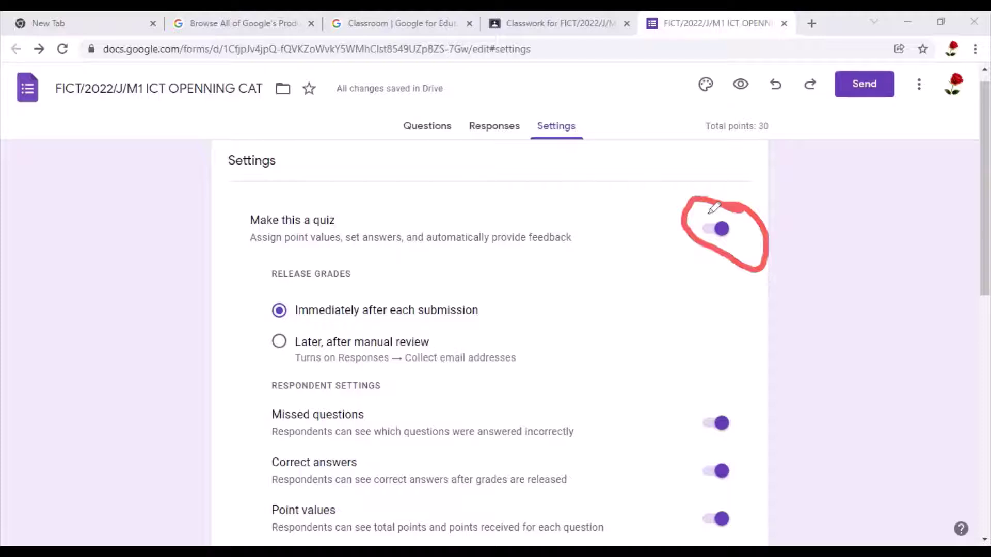
drag(708, 214, 761, 184)
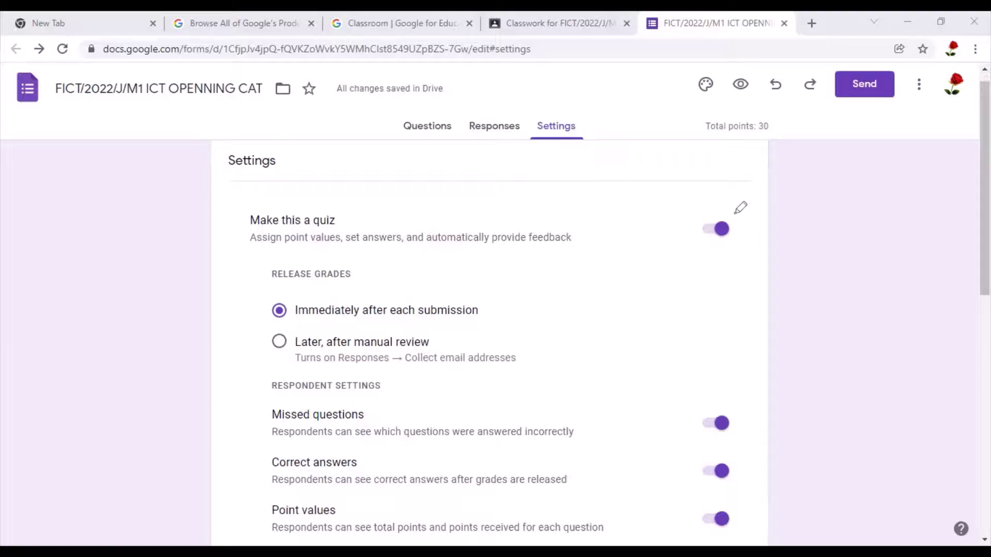
mouse_move(694, 224)
mouse_down()
mouse_move(744, 242)
mouse_move(710, 200)
mouse_up()
Examine the two Release grades options, Immediately after each submission and Later, after manual review.
drag(399, 256, 286, 264)
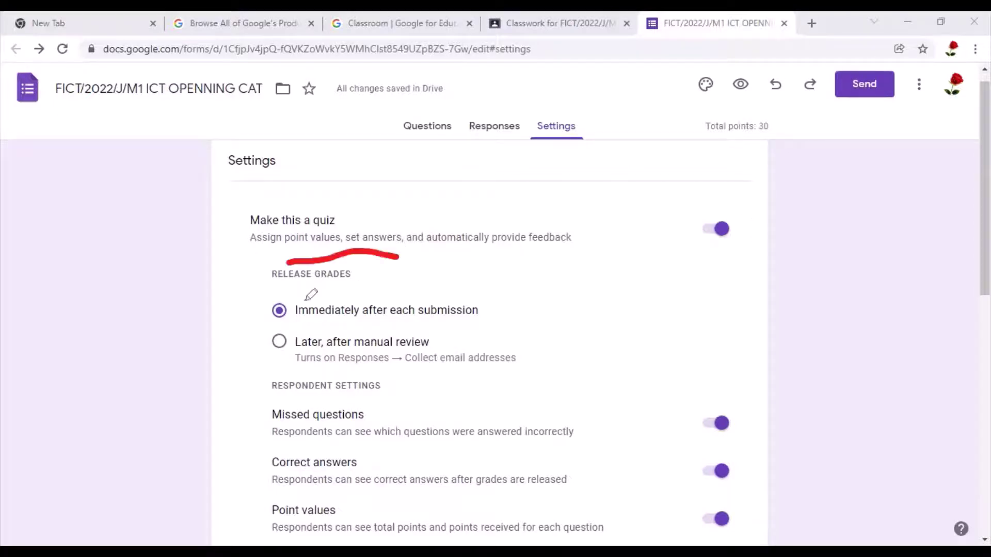
drag(359, 246, 361, 247)
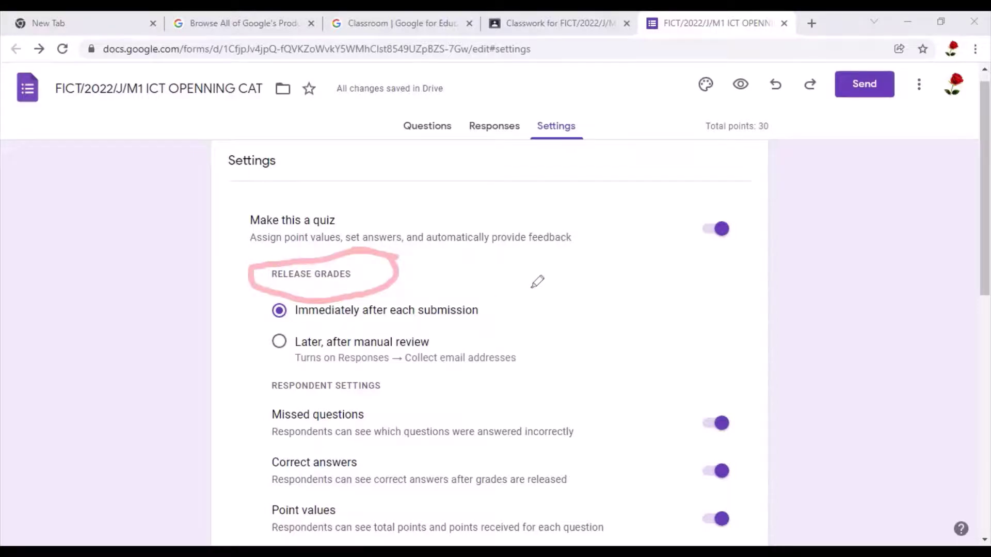
drag(480, 306, 533, 285)
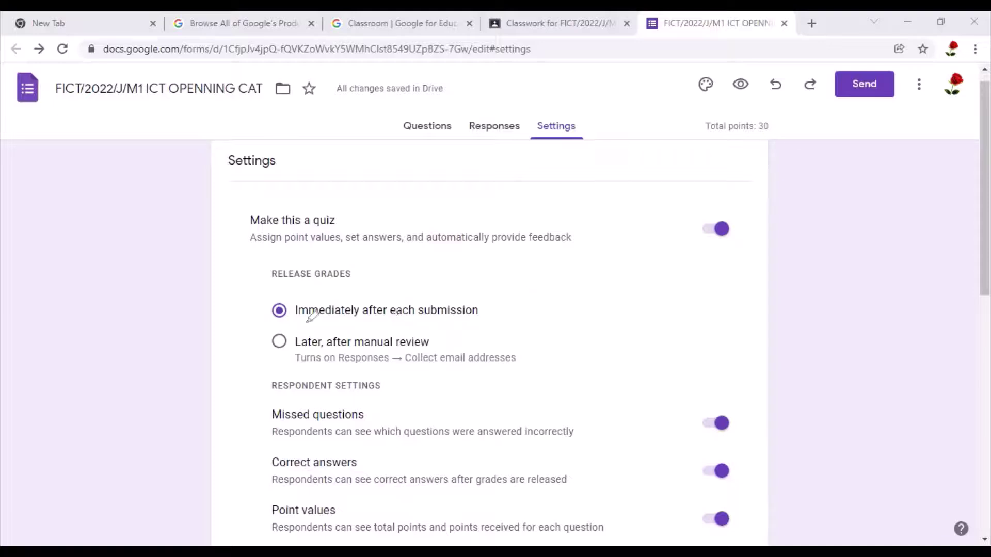
drag(312, 323, 470, 340)
drag(307, 324, 335, 384)
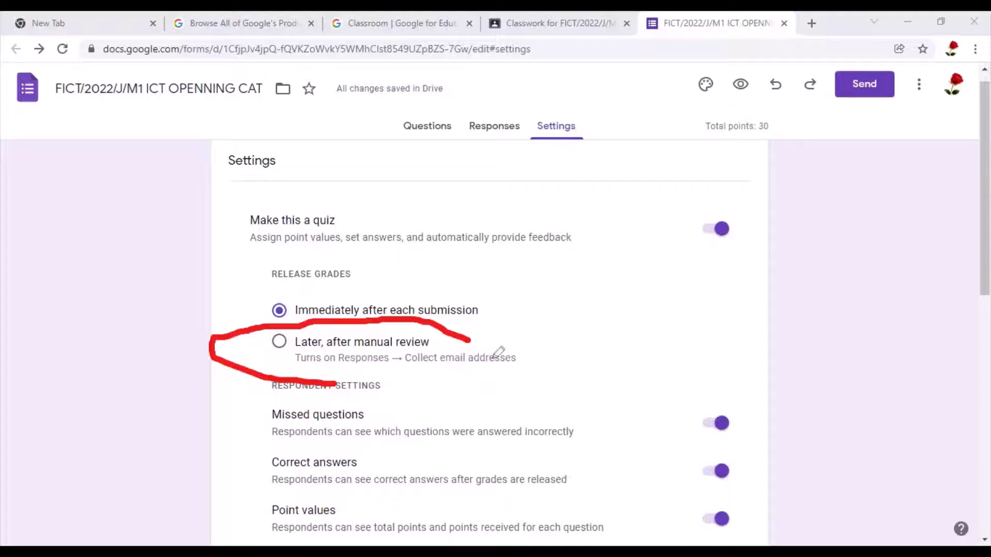
drag(498, 353, 473, 338)
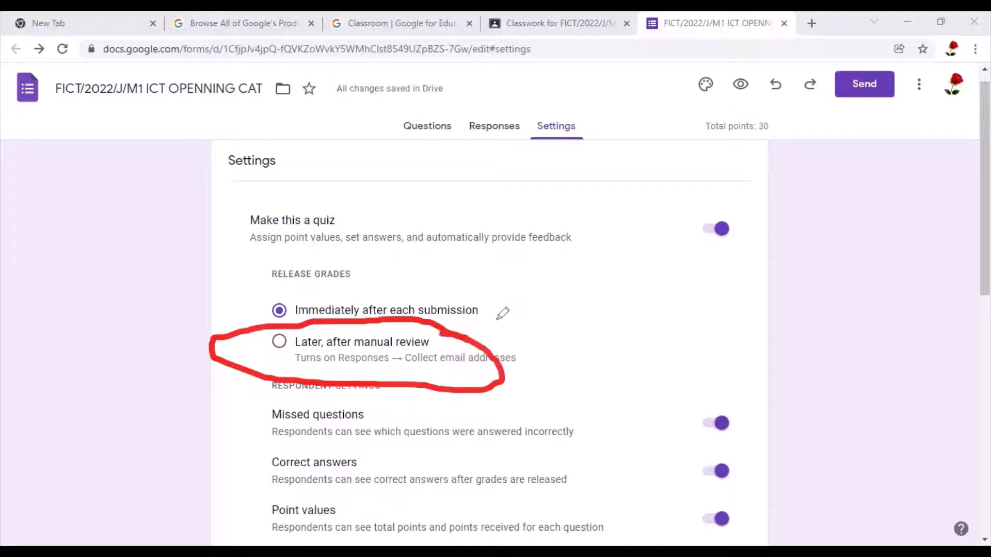
drag(486, 299, 562, 275)
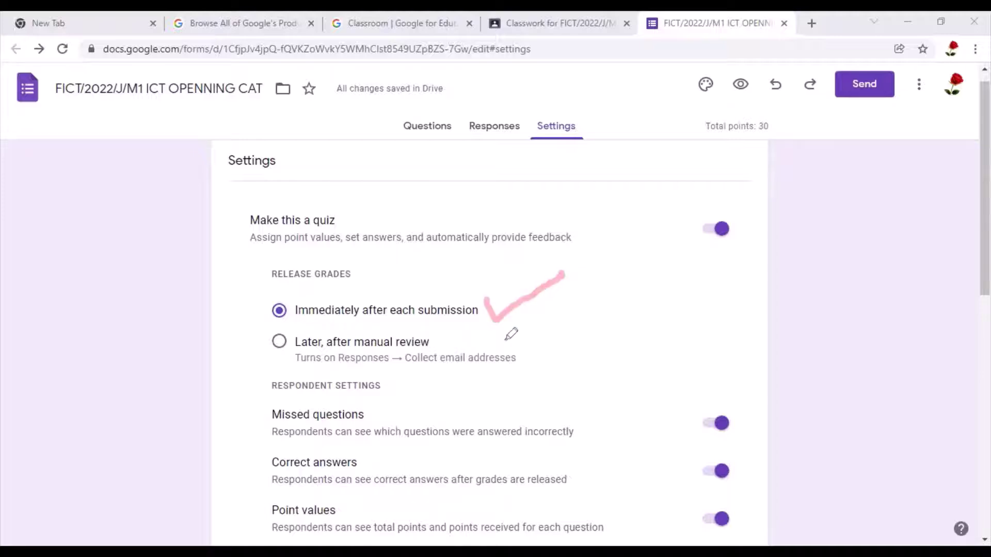
mouse_move(509, 339)
mouse_down()
mouse_move(279, 321)
mouse_move(232, 364)
mouse_move(309, 369)
mouse_up()
mouse_move(436, 364)
mouse_down()
mouse_move(553, 327)
mouse_move(455, 337)
mouse_up()
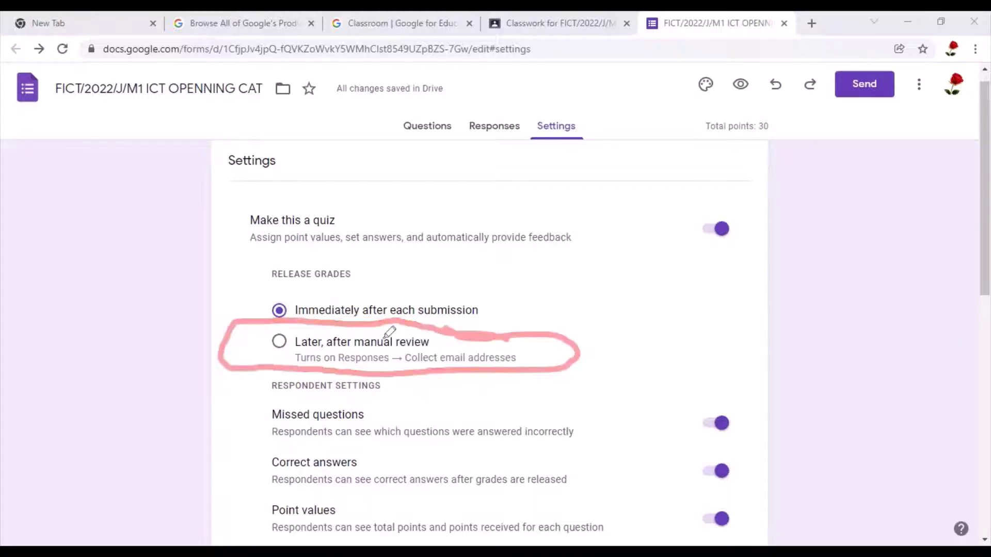
key(e)
drag(438, 340, 457, 350)
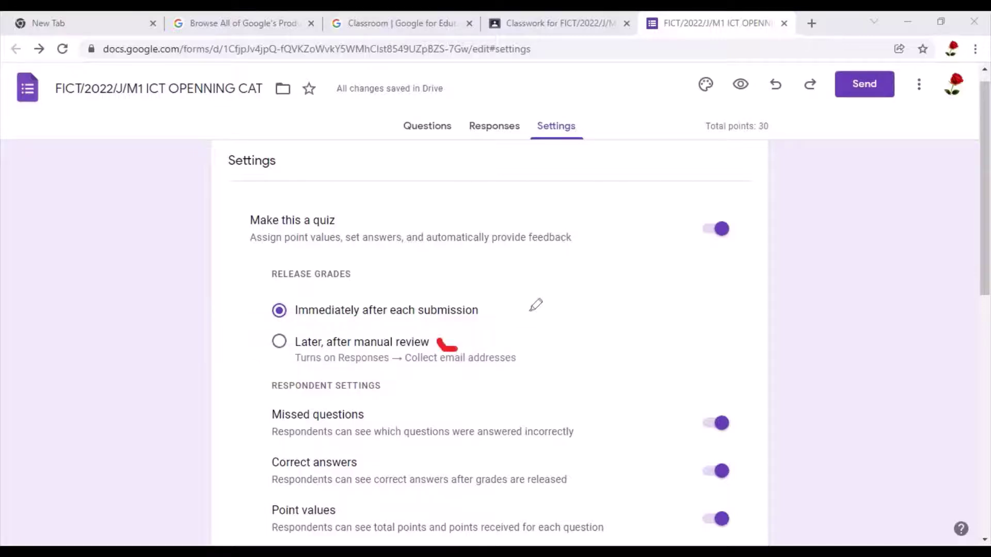
drag(530, 311, 533, 311)
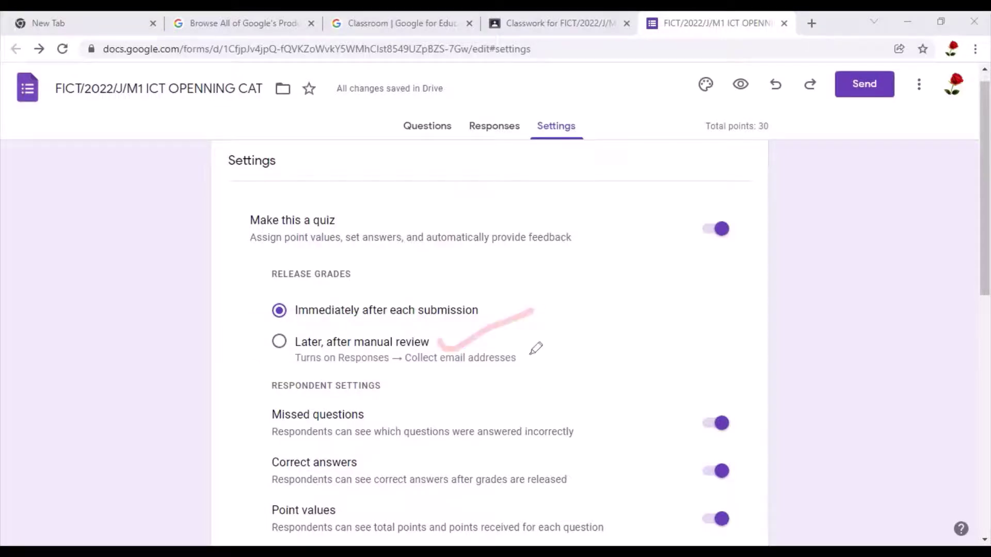
drag(481, 321, 512, 376)
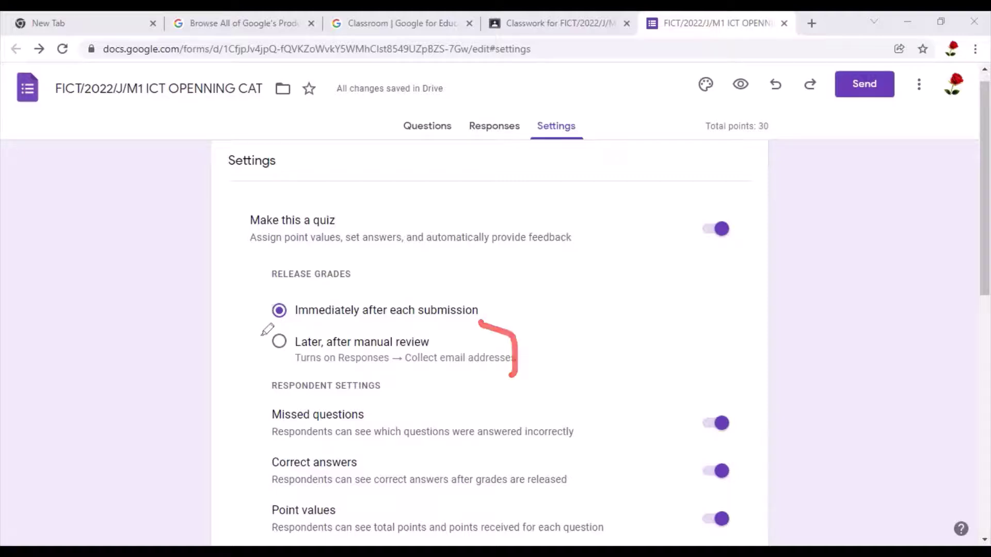
mouse_move(262, 336)
mouse_down()
mouse_move(259, 355)
mouse_move(281, 371)
mouse_up()
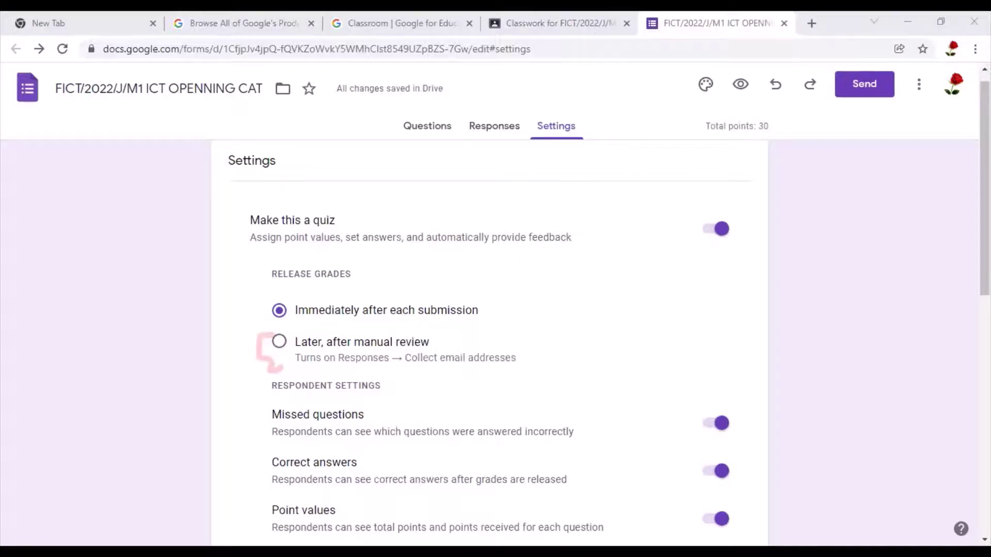
Turn off the Missed questions respondent setting so that respondents cannot see which questions were answered incorrectly.
scroll(665, 317, down, 3)
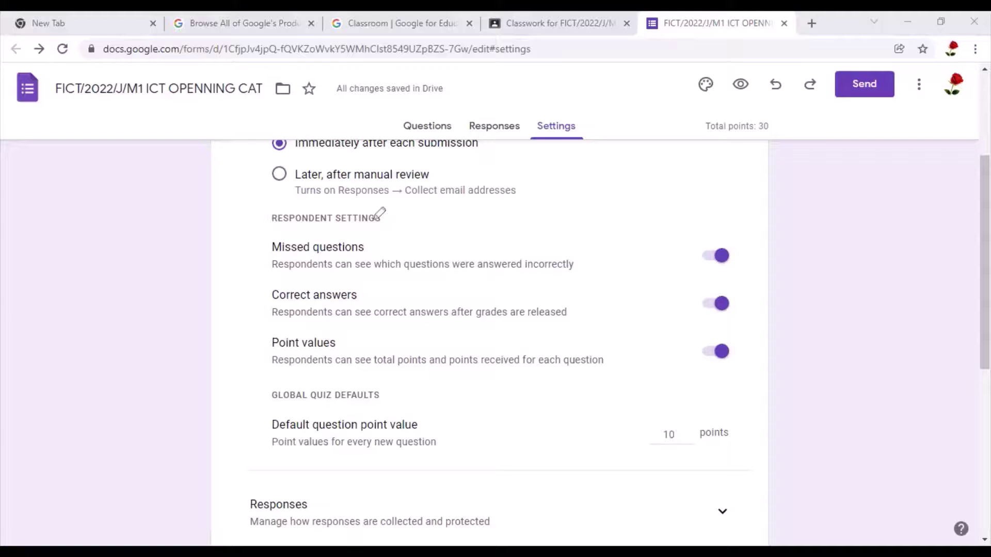
mouse_move(425, 210)
mouse_down()
mouse_move(330, 190)
mouse_move(285, 377)
mouse_move(372, 426)
mouse_up()
mouse_move(657, 405)
mouse_down()
mouse_move(717, 403)
mouse_move(790, 292)
mouse_move(687, 227)
mouse_up()
drag(535, 226, 364, 217)
drag(234, 207, 243, 237)
drag(280, 269, 359, 283)
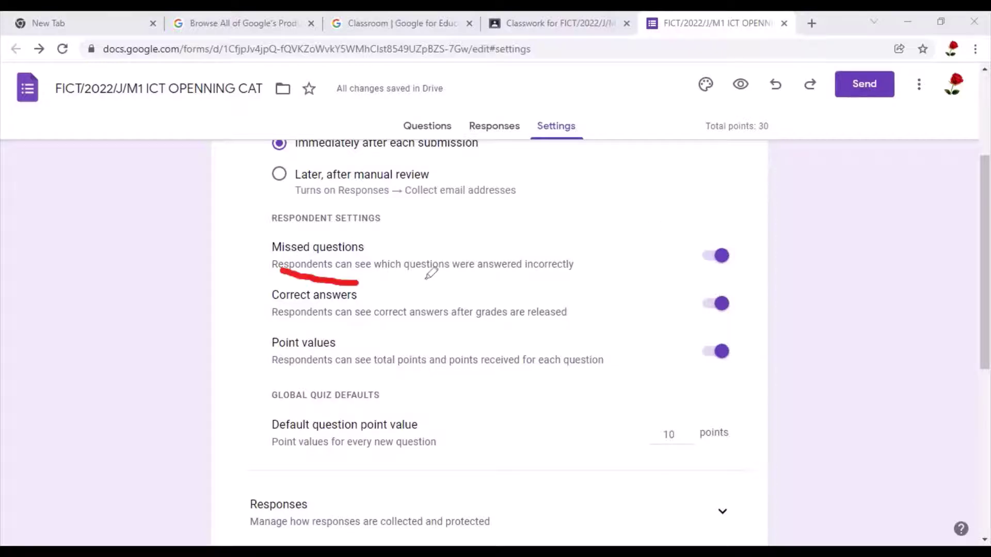
drag(427, 277, 585, 278)
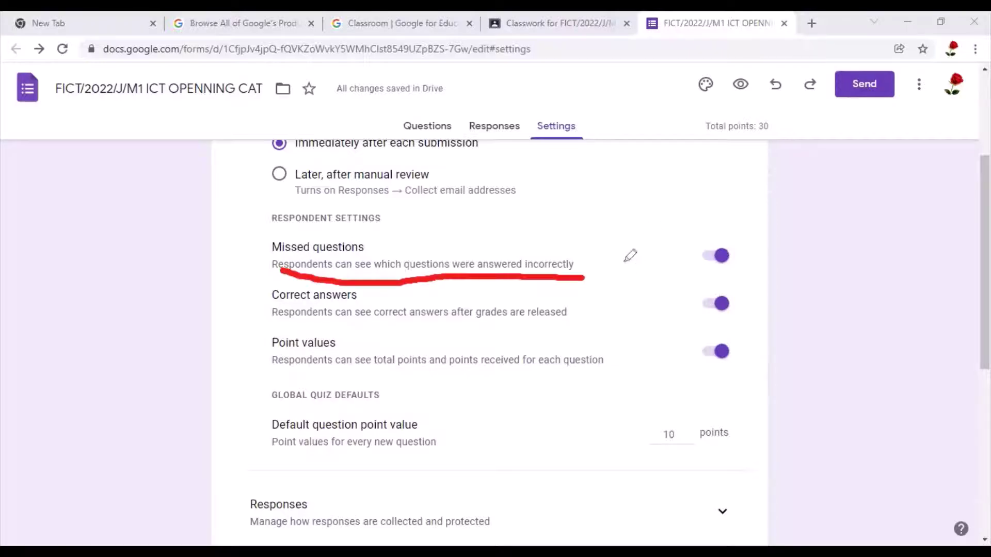
mouse_move(631, 255)
mouse_down()
mouse_move(278, 247)
mouse_move(265, 269)
mouse_move(324, 269)
mouse_up()
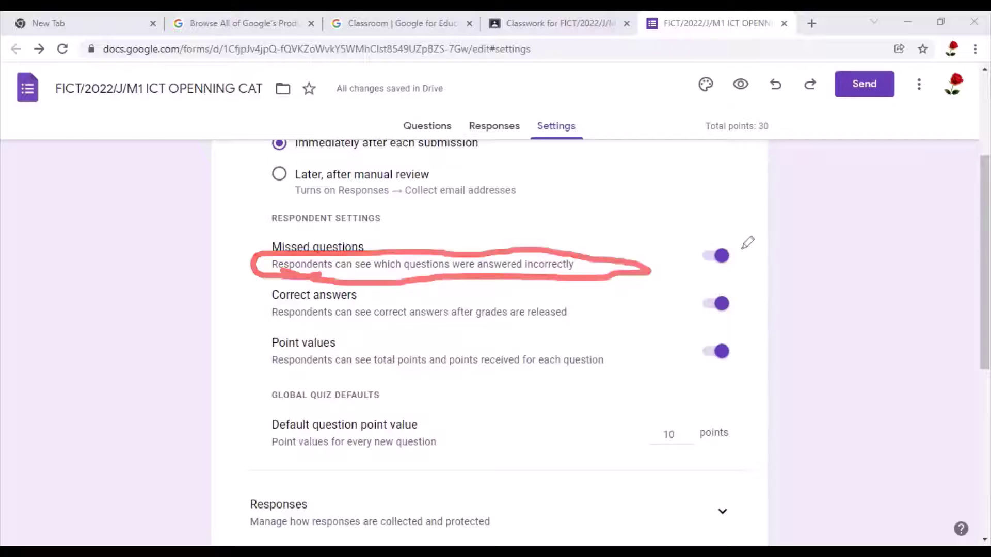
mouse_move(691, 252)
mouse_down()
mouse_move(745, 230)
mouse_move(734, 232)
mouse_up()
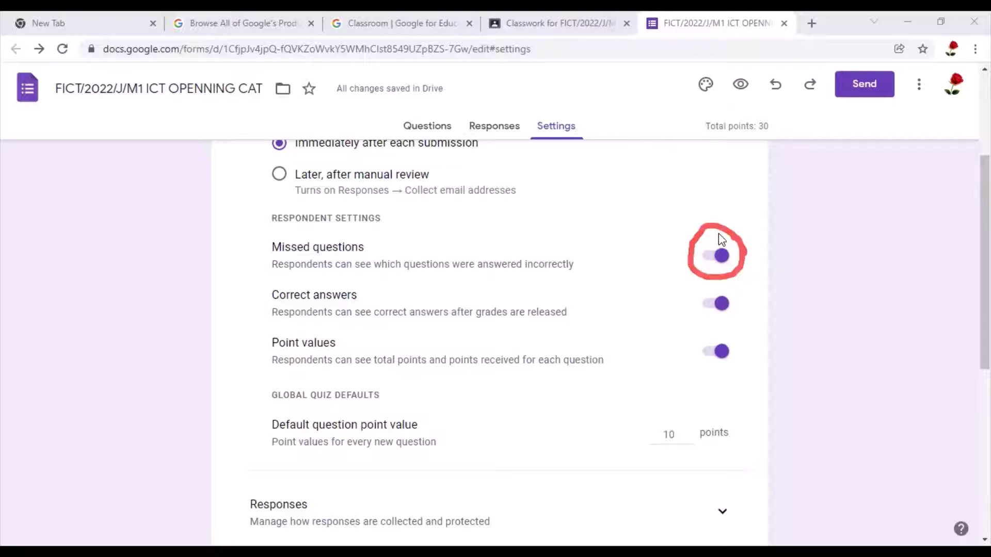
click(722, 255)
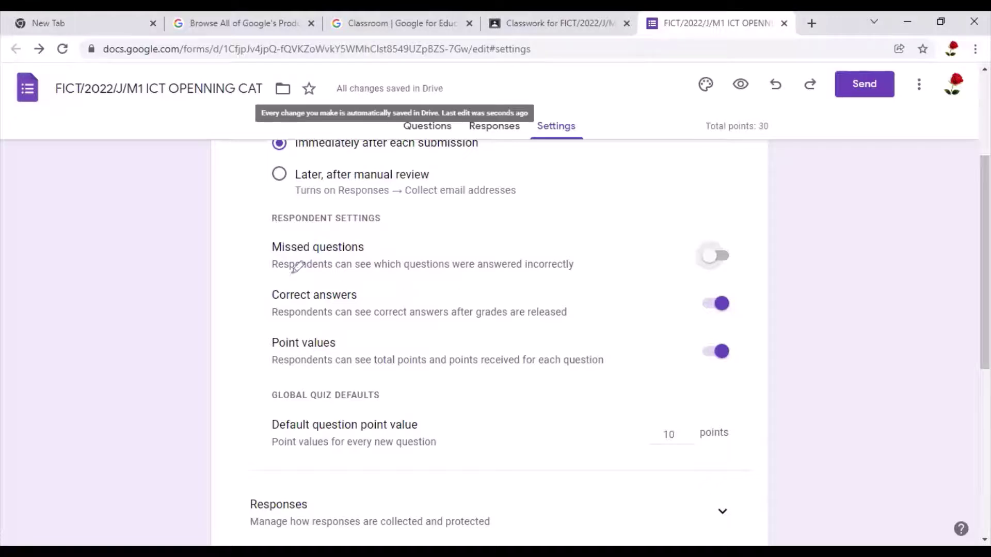
Turn off the Correct answers respondent setting so that respondents cannot see correct answers after grades are released.
mouse_move(462, 284)
mouse_down()
mouse_move(416, 333)
mouse_move(554, 329)
mouse_up()
mouse_move(730, 329)
mouse_down()
mouse_move(779, 326)
mouse_move(734, 283)
mouse_up()
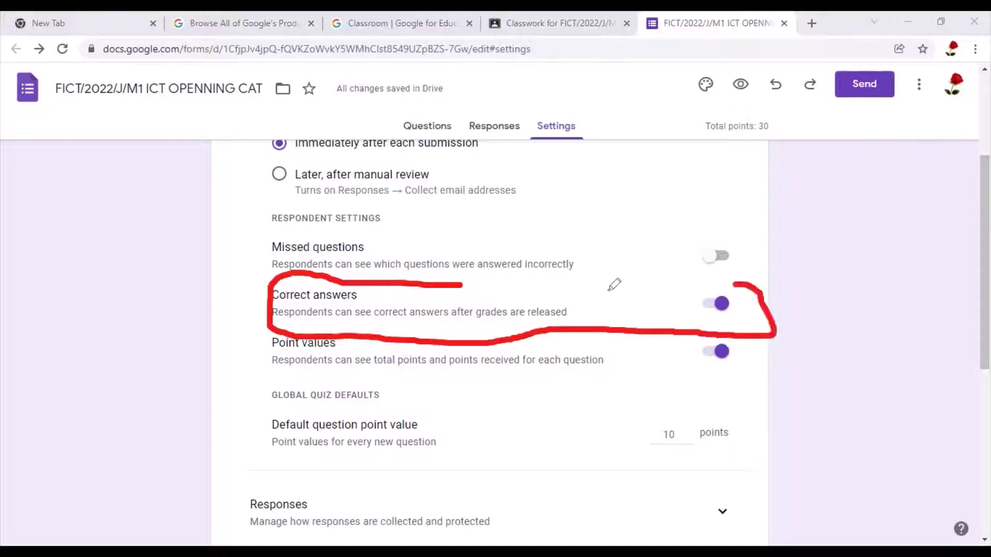
drag(463, 282, 288, 284)
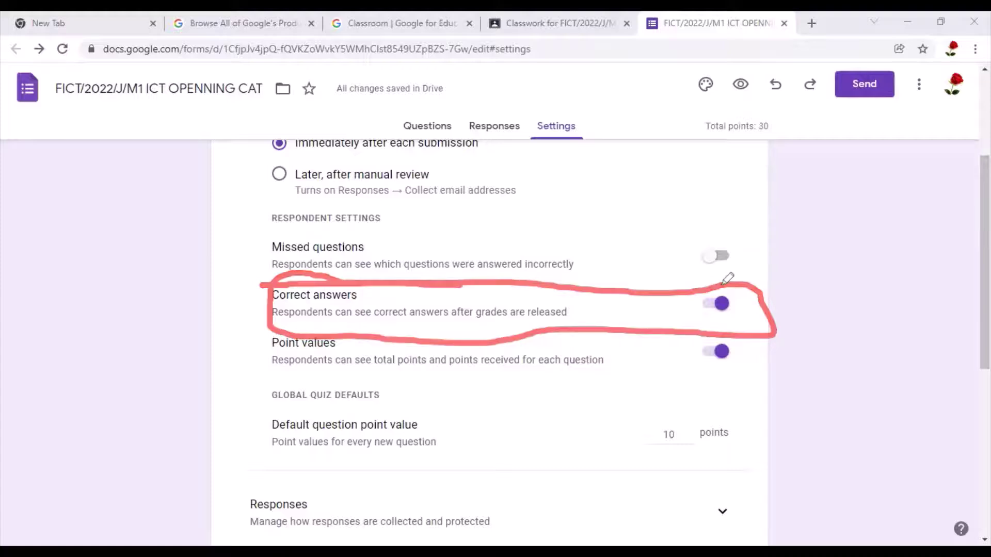
mouse_move(700, 307)
mouse_down()
mouse_move(746, 298)
mouse_move(729, 285)
mouse_up()
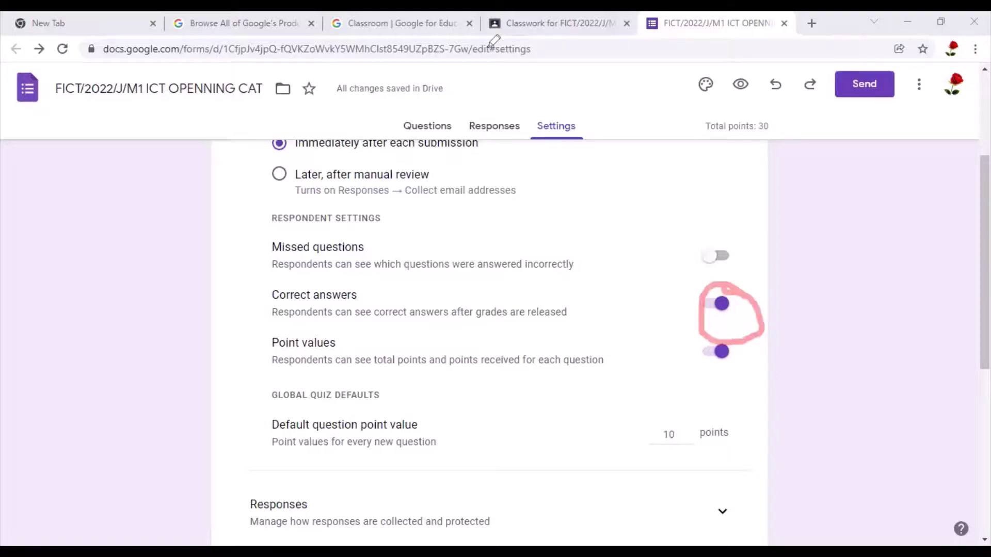
click(715, 305)
Turn off the Point values respondent setting so that respondents cannot see total points and points received for each question.
scroll(673, 113, down, 1)
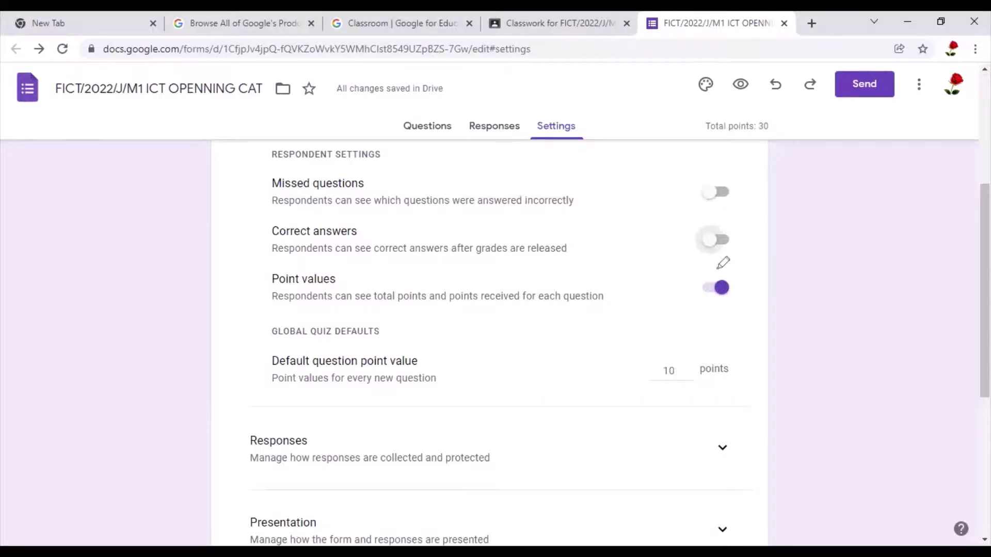
drag(715, 258, 715, 265)
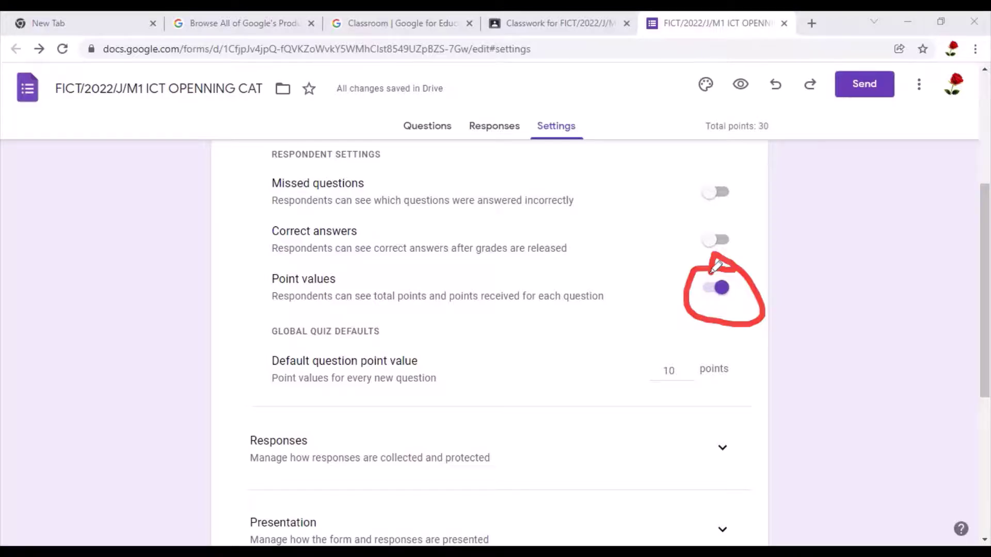
click(716, 288)
Examine the Default question point value setting under the global quiz defaults.
scroll(439, 213, down, 2)
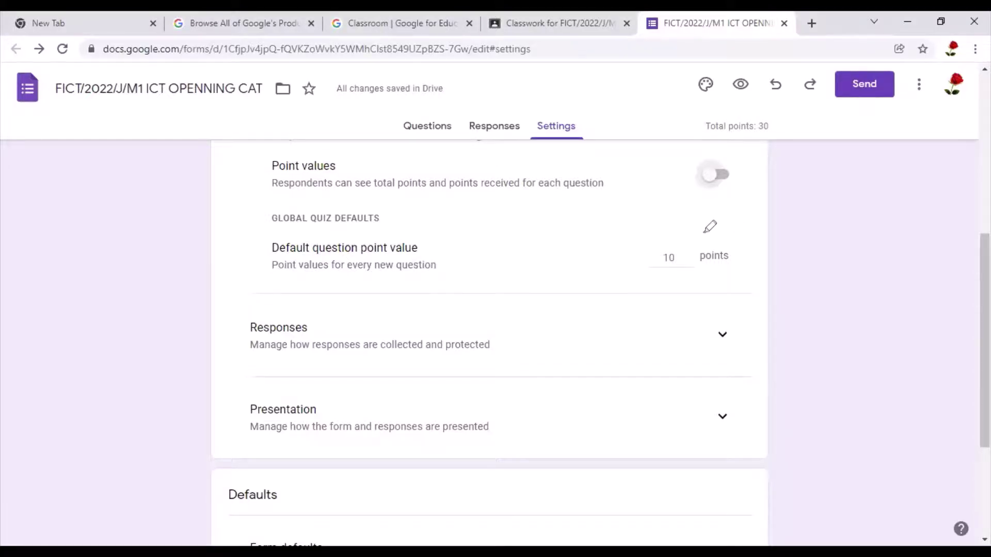
drag(711, 226, 709, 227)
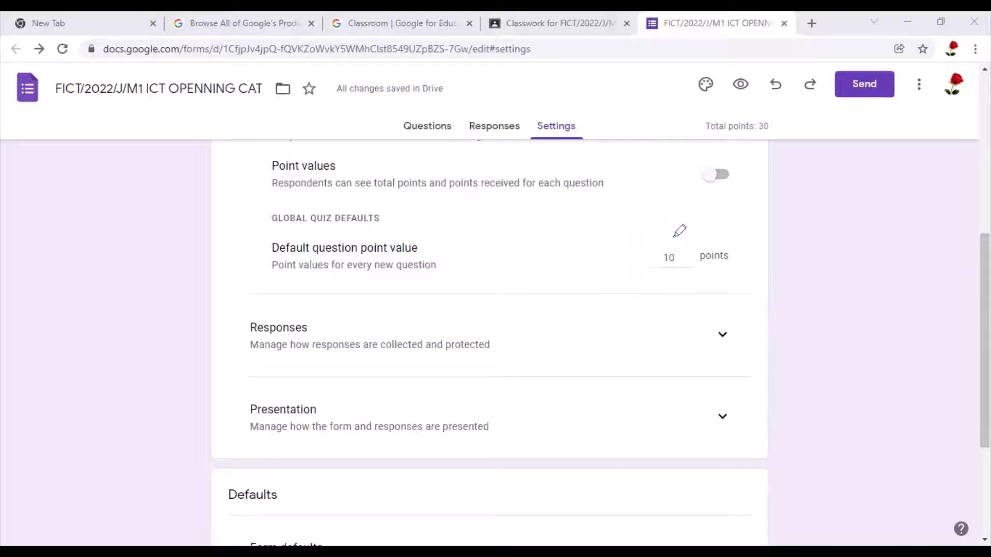
click(673, 237)
drag(673, 236, 735, 217)
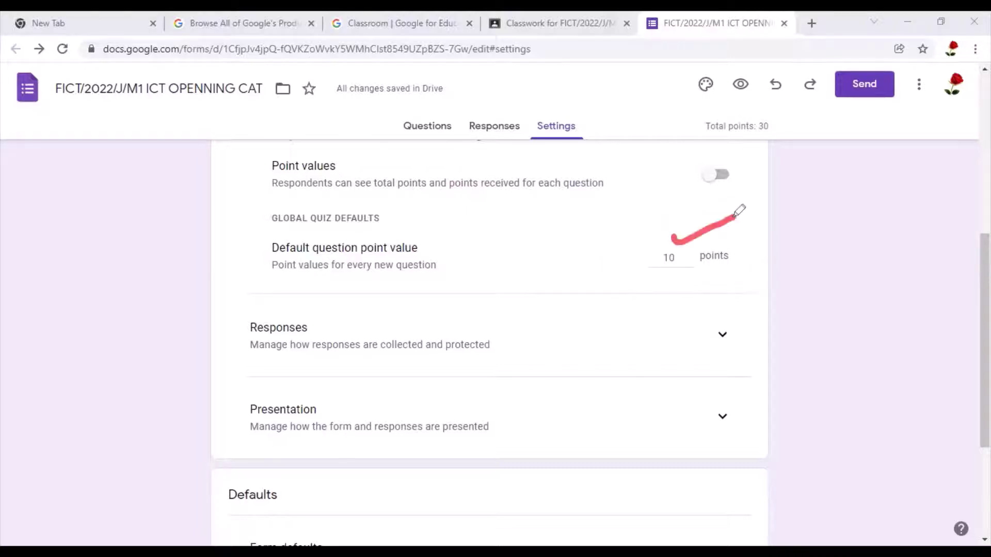
drag(689, 246, 671, 243)
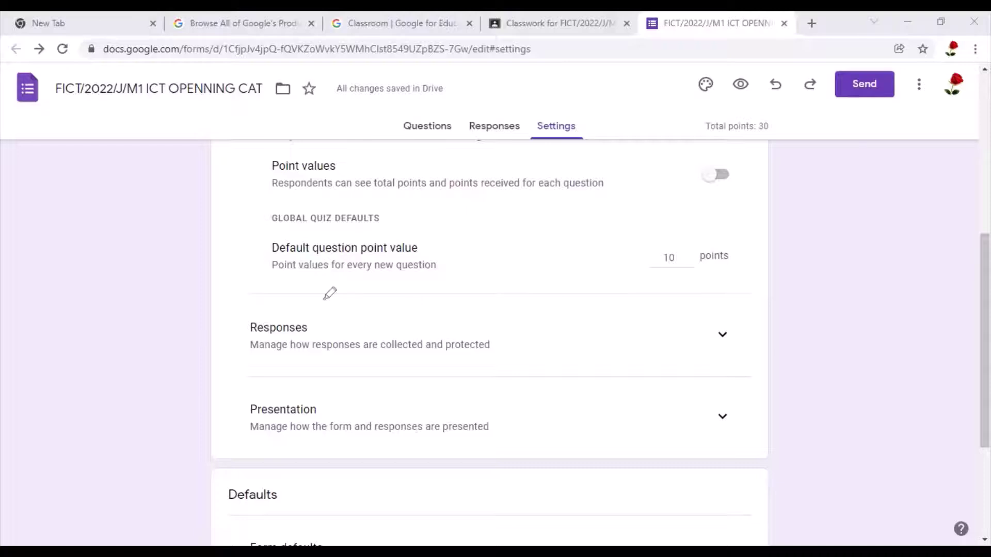
Expand the Responses settings and turn on Collect email addresses.
drag(258, 297, 407, 316)
drag(535, 367, 311, 284)
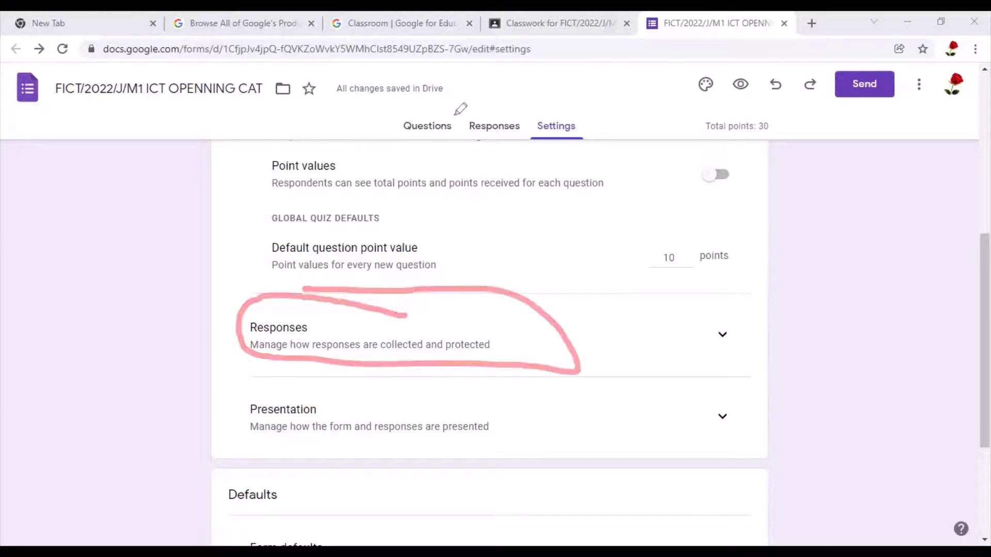
click(723, 341)
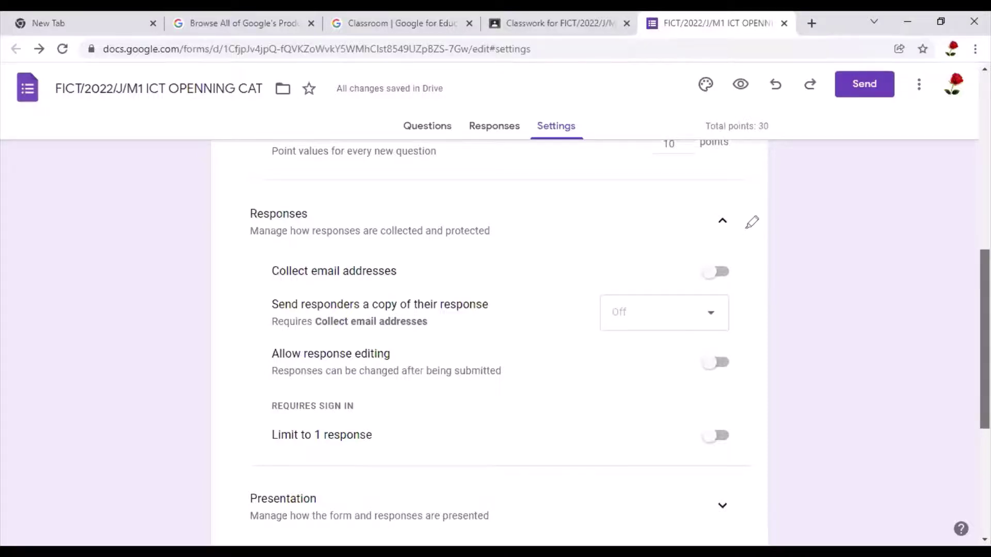
scroll(733, 211, down, 1)
drag(731, 216, 733, 212)
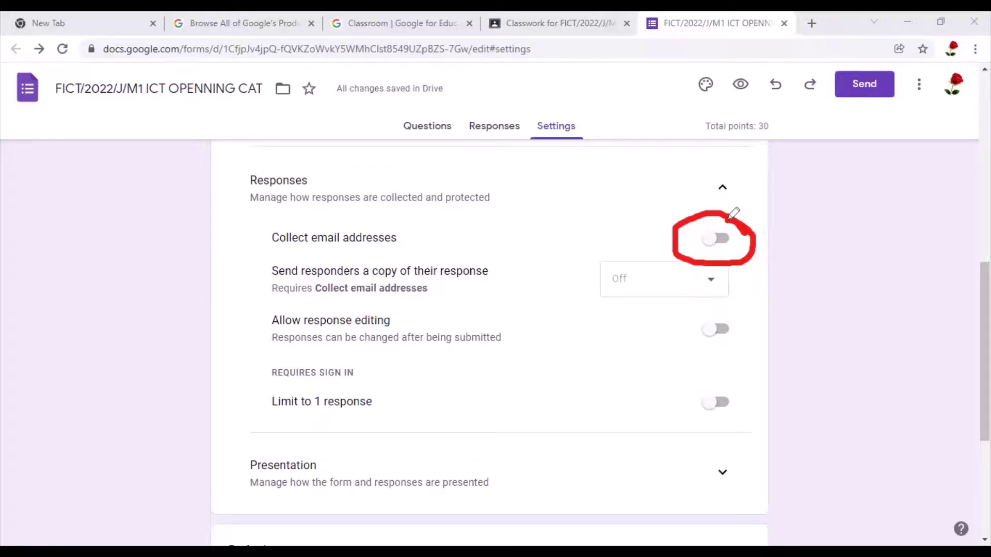
click(718, 239)
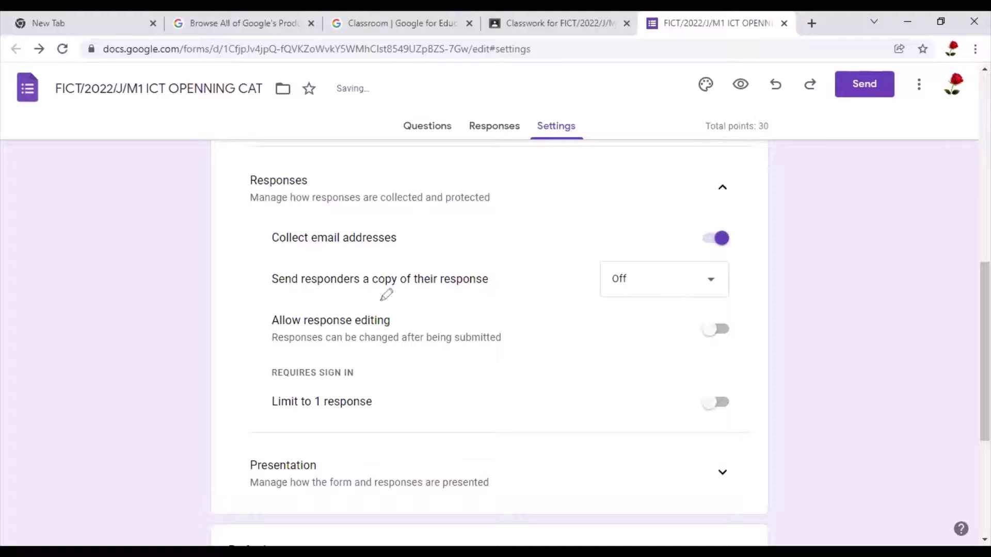
Examine the Send responders a copy of their response setting and its selected option.
drag(506, 265, 499, 263)
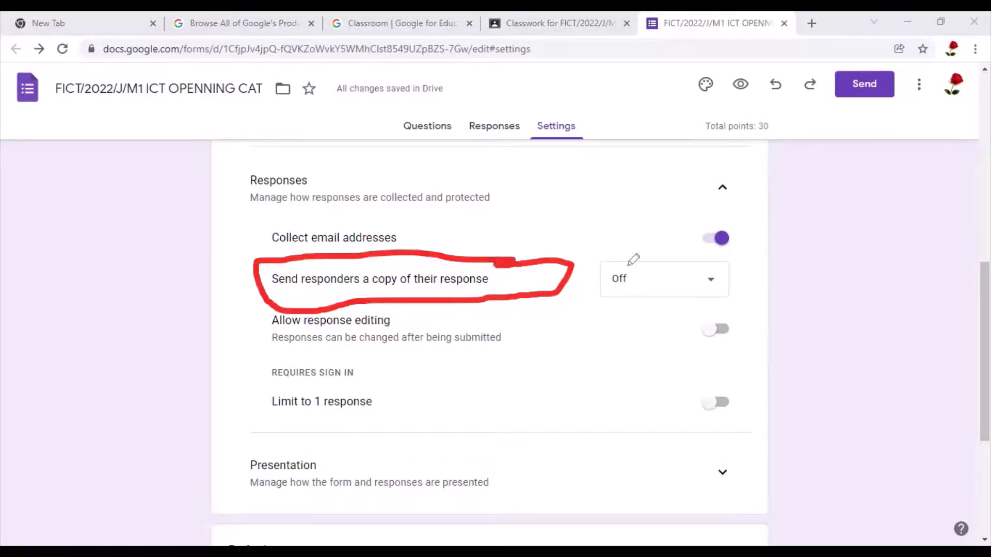
click(680, 270)
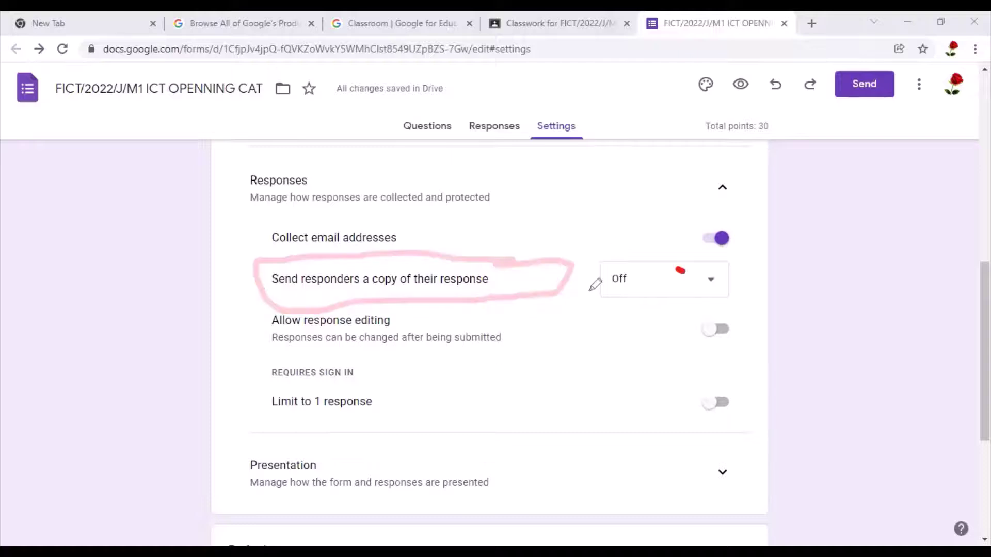
mouse_move(752, 295)
mouse_down()
mouse_move(684, 261)
mouse_move(642, 264)
mouse_up()
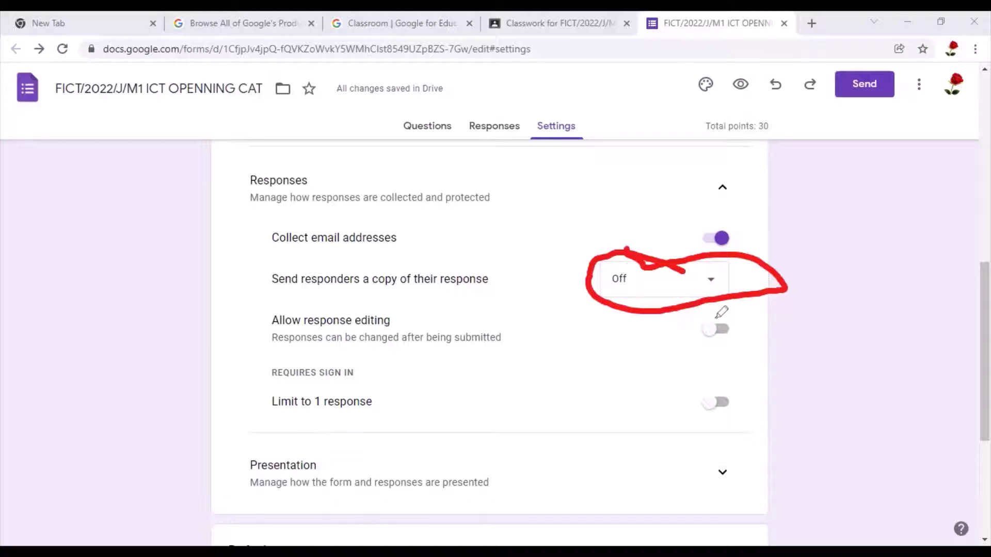
mouse_move(744, 318)
mouse_down()
mouse_move(285, 314)
mouse_move(233, 323)
mouse_up()
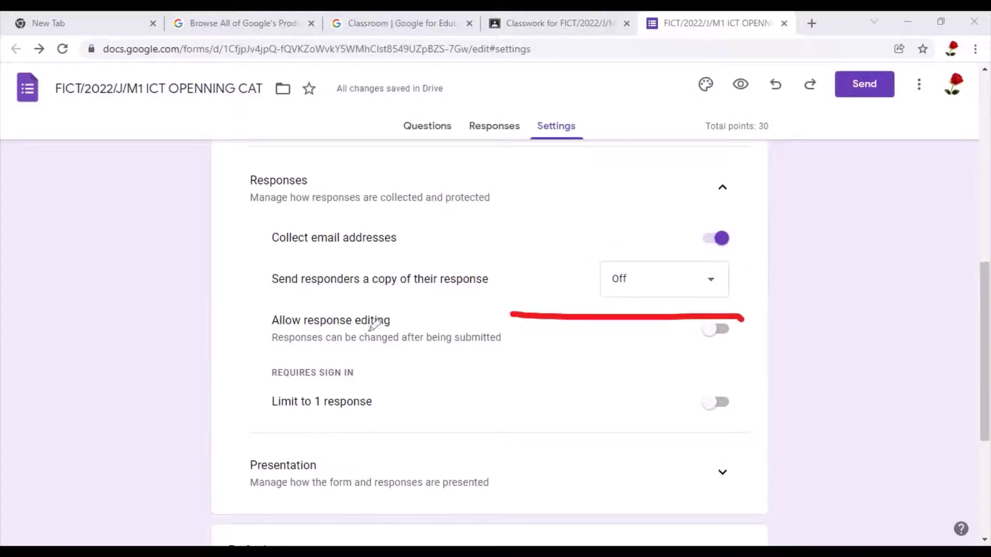
mouse_move(374, 324)
mouse_down()
mouse_move(696, 352)
mouse_move(744, 322)
mouse_up()
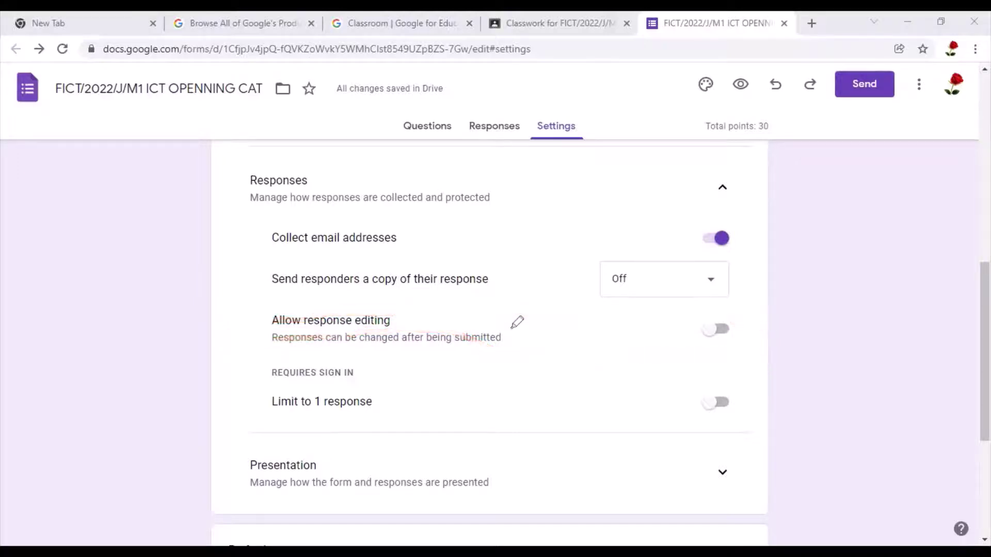
drag(516, 326, 248, 320)
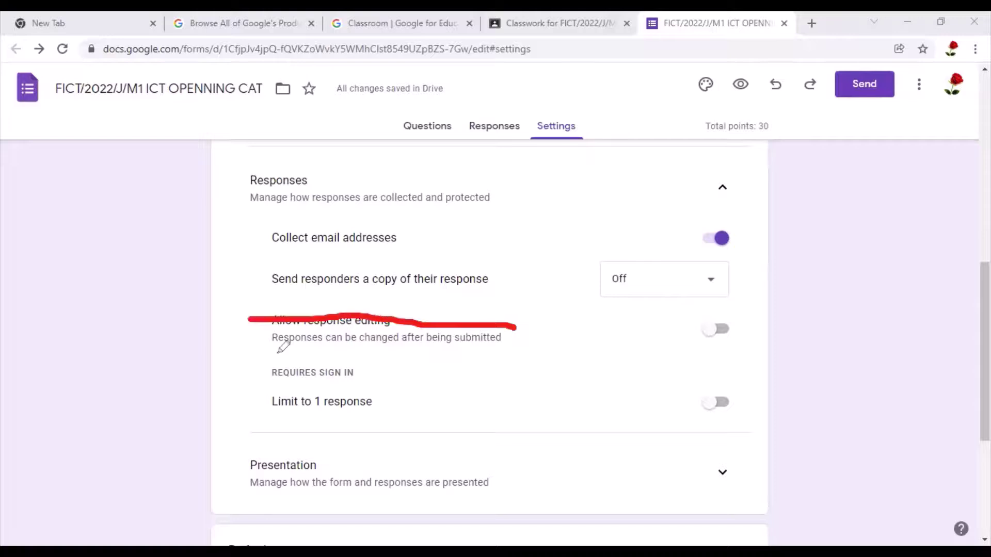
mouse_move(363, 346)
mouse_down()
mouse_move(463, 354)
mouse_move(497, 348)
mouse_move(508, 323)
mouse_up()
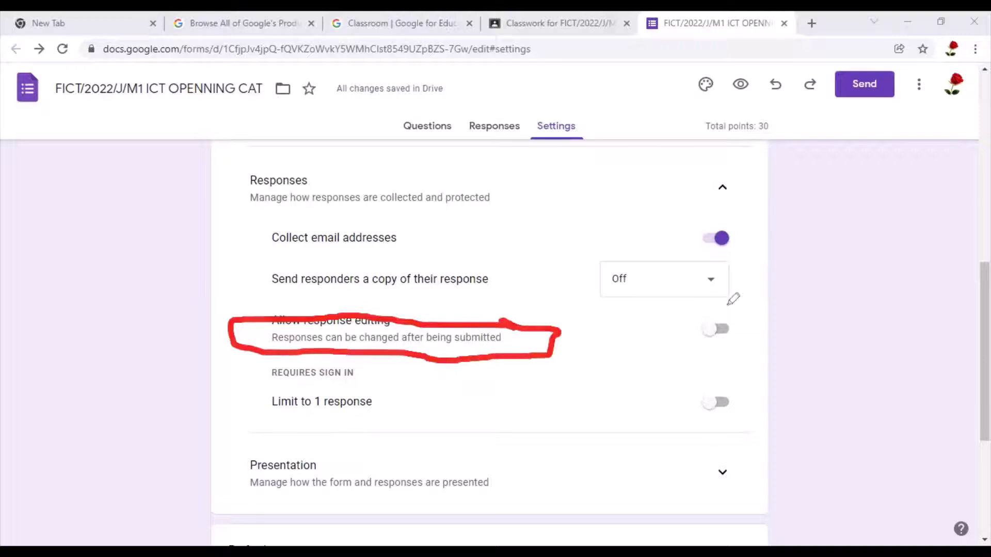
mouse_move(758, 316)
mouse_down()
mouse_move(723, 312)
mouse_move(691, 361)
mouse_move(760, 316)
mouse_up()
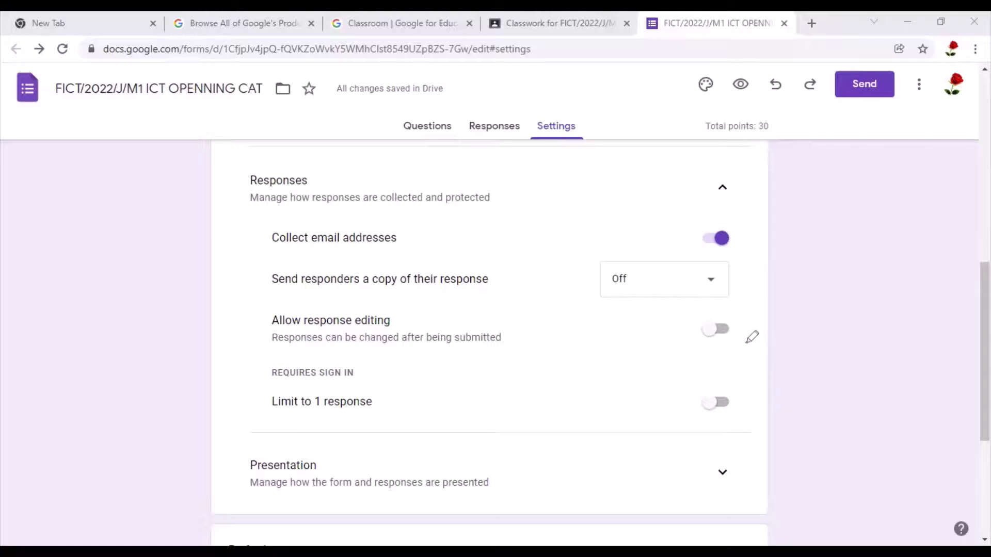
mouse_move(746, 325)
mouse_down()
mouse_move(703, 310)
mouse_move(712, 320)
mouse_up()
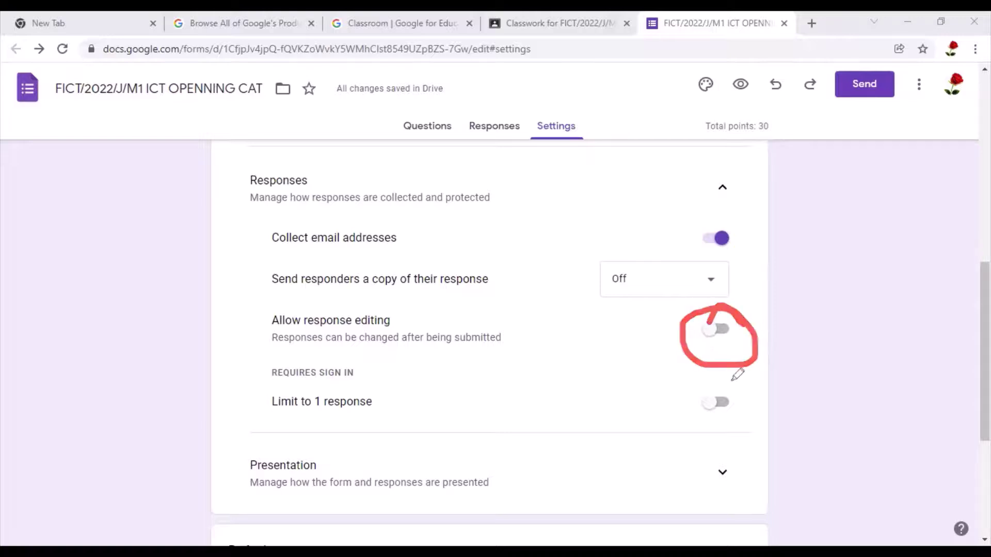
Turn on the limit of one response per respondent in the form's response settings.
mouse_move(739, 386)
mouse_down()
mouse_move(368, 336)
mouse_move(285, 344)
mouse_move(302, 347)
mouse_up()
mouse_move(398, 409)
mouse_down()
mouse_move(684, 414)
mouse_move(777, 395)
mouse_move(726, 373)
mouse_up()
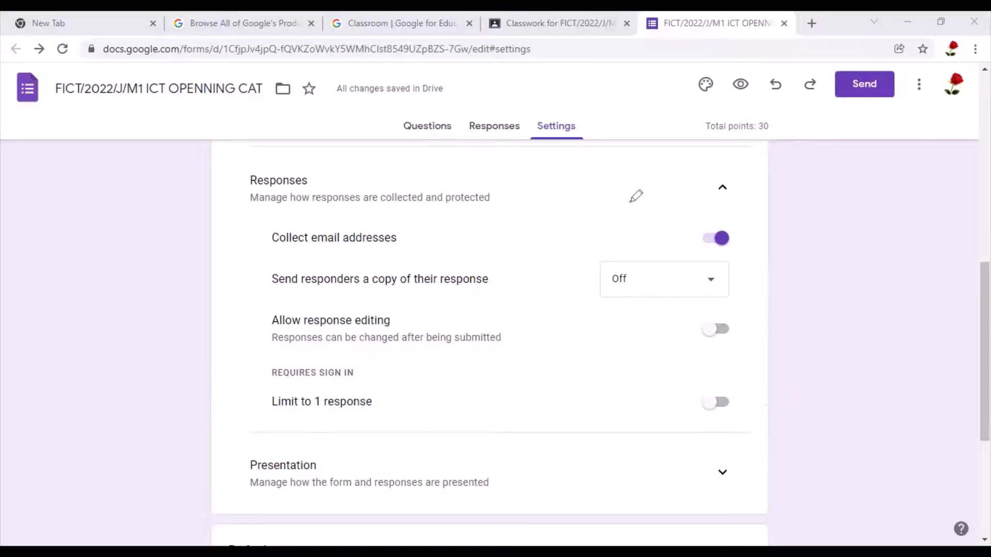
click(721, 403)
scroll(707, 349, down, 2)
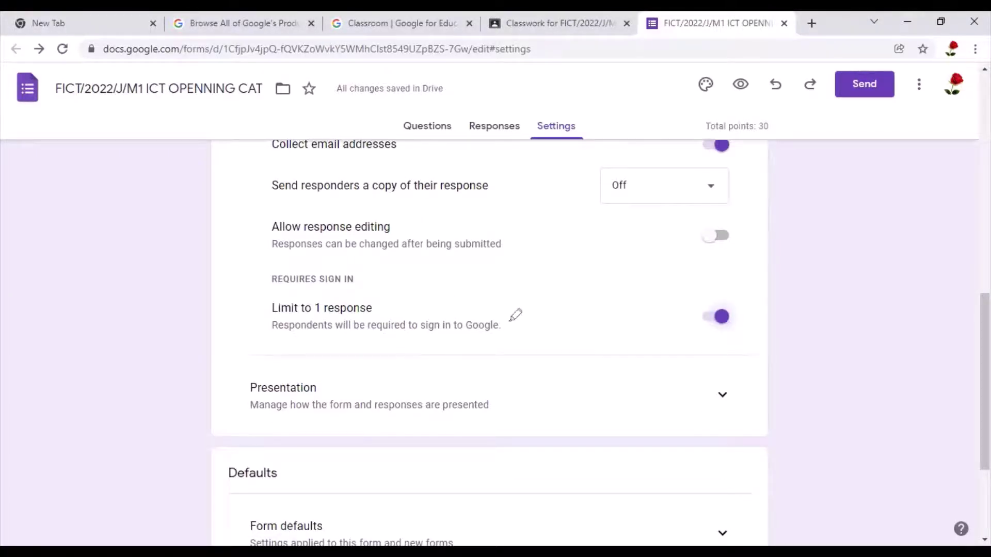
drag(349, 310, 318, 306)
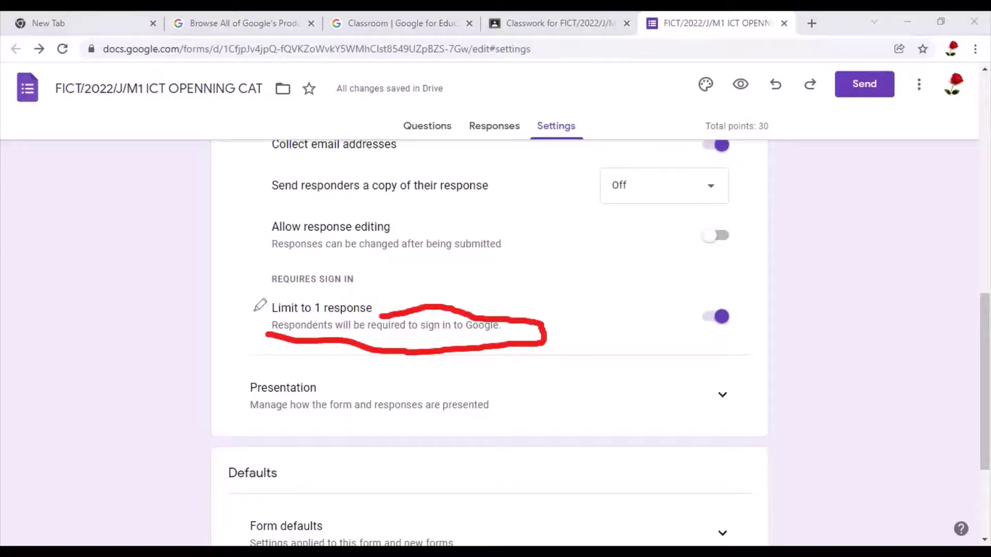
drag(265, 336, 318, 336)
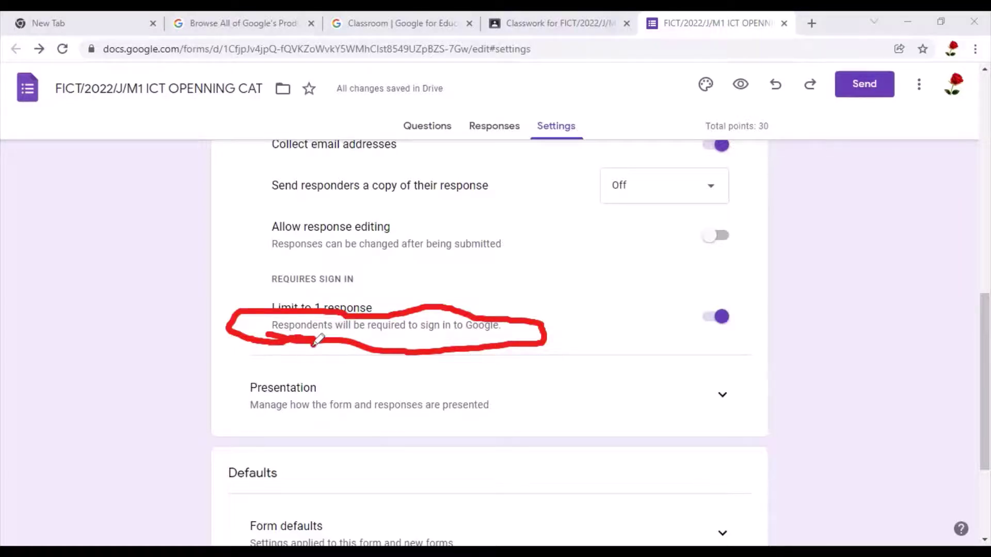
drag(312, 345, 324, 345)
drag(328, 342, 348, 344)
mouse_move(685, 320)
mouse_down()
mouse_move(762, 322)
mouse_move(747, 300)
mouse_up()
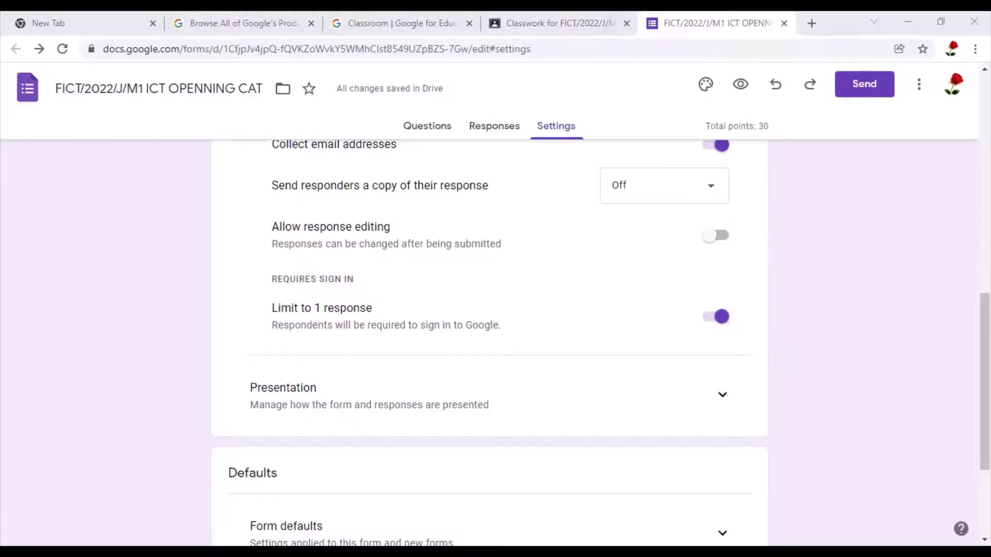
Expand the Presentation settings and turn on the progress bar for the form.
click(723, 394)
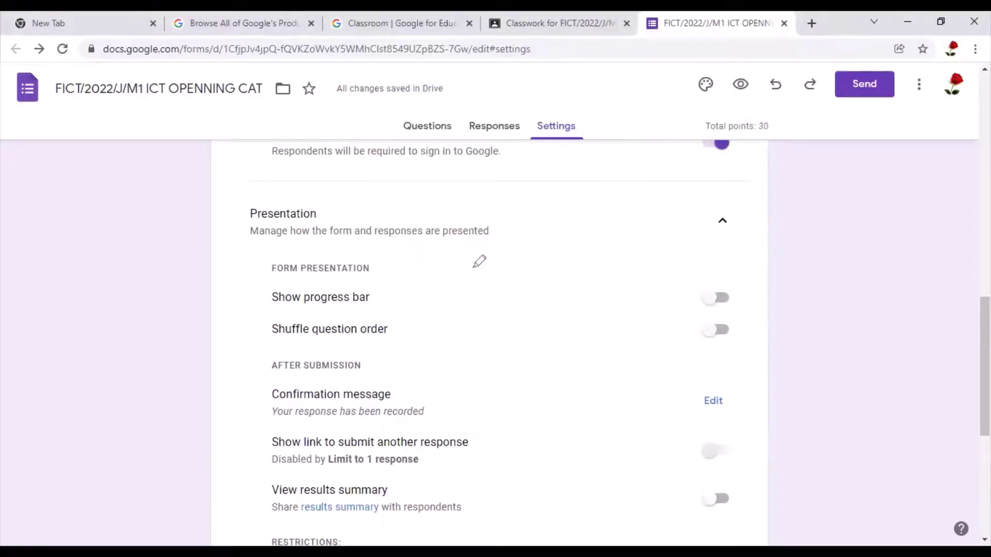
mouse_move(319, 231)
mouse_down()
mouse_move(328, 305)
mouse_move(493, 314)
mouse_up()
drag(640, 316, 730, 317)
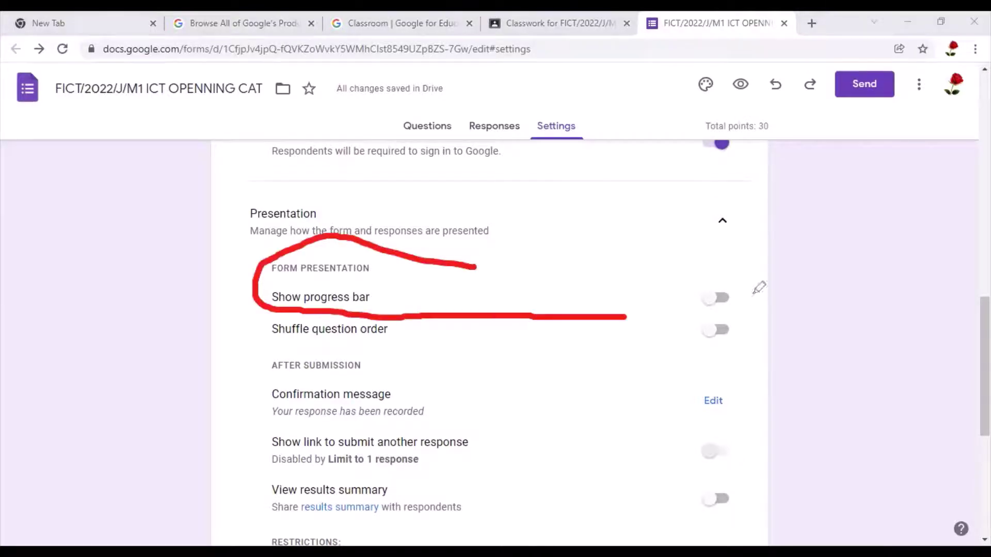
drag(588, 267, 362, 267)
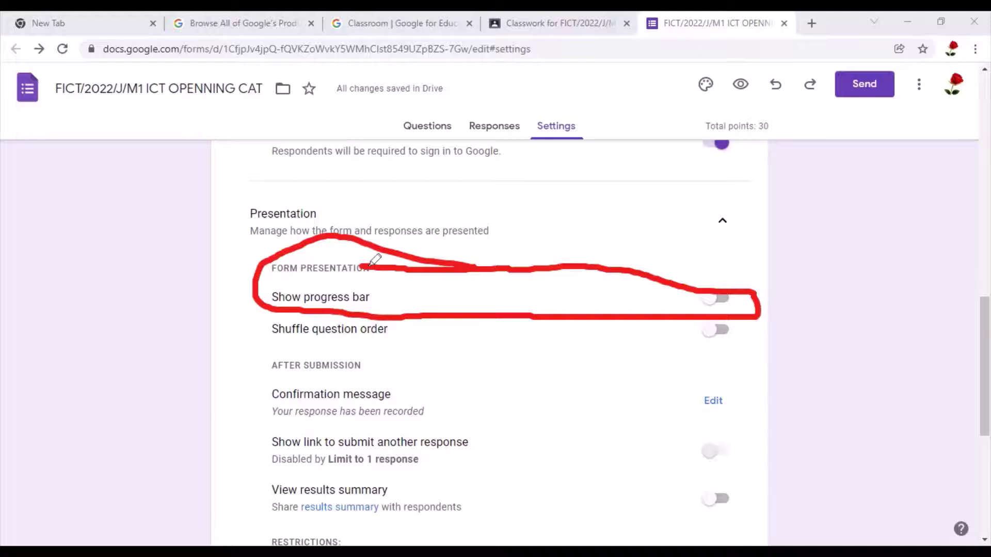
mouse_move(369, 266)
mouse_down()
mouse_move(439, 262)
mouse_move(631, 312)
mouse_up()
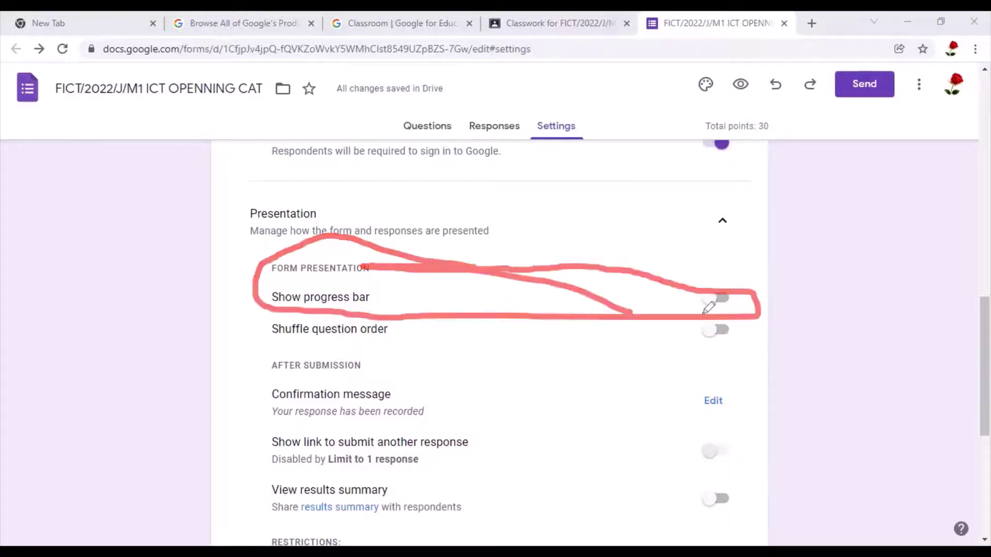
click(719, 300)
Turn on shuffling of the question order in the form presentation settings.
scroll(719, 302, down, 2)
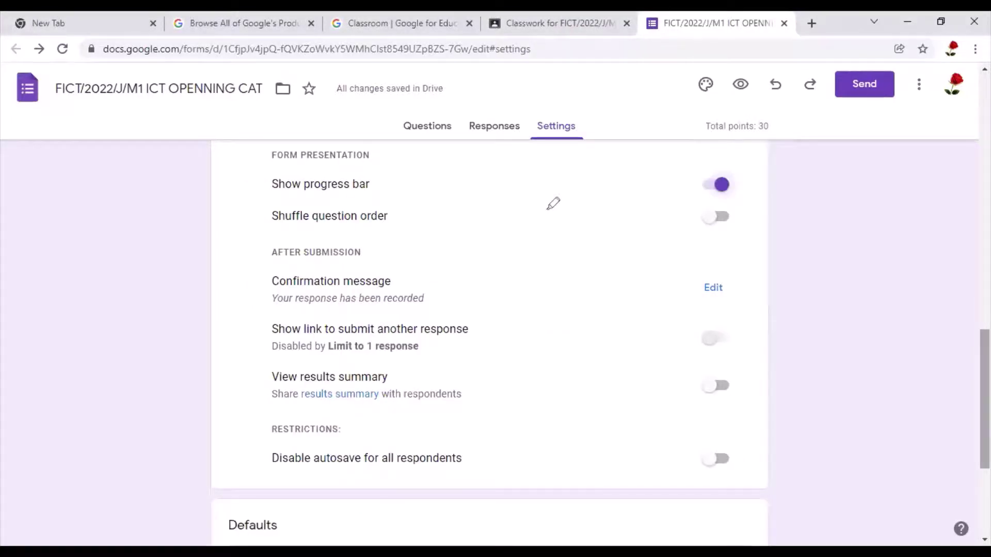
mouse_move(547, 209)
mouse_down()
mouse_move(272, 201)
mouse_move(518, 230)
mouse_up()
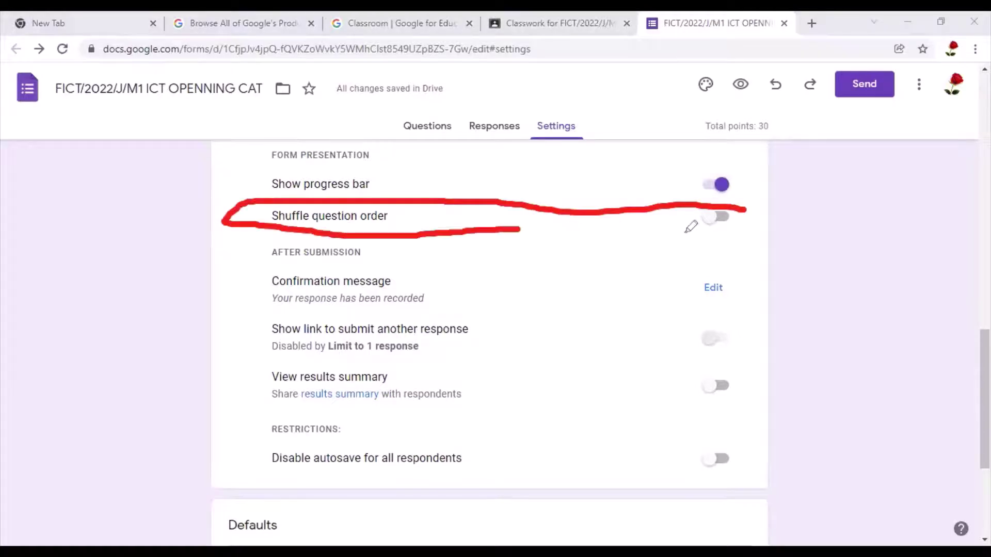
mouse_move(685, 233)
mouse_down()
mouse_move(783, 221)
mouse_move(742, 207)
mouse_up()
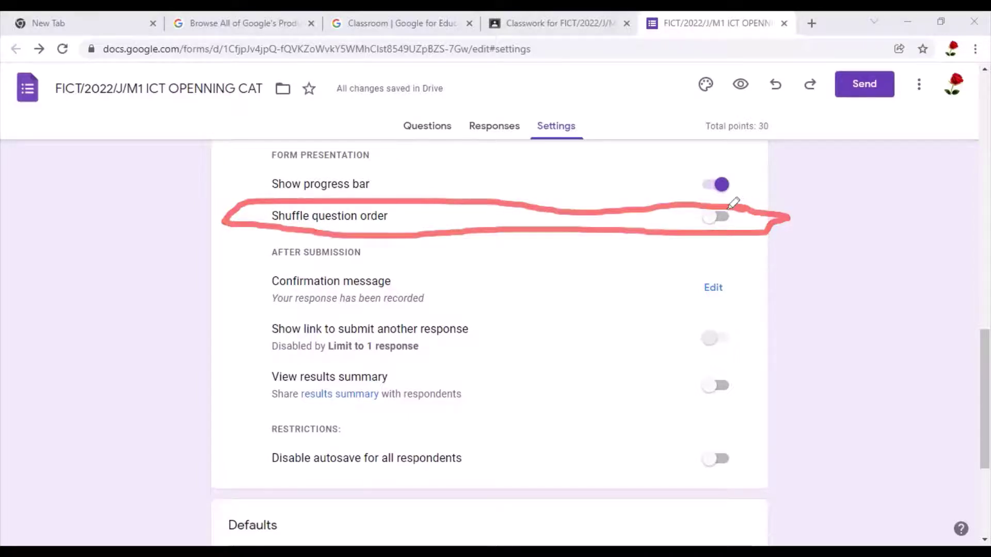
click(723, 217)
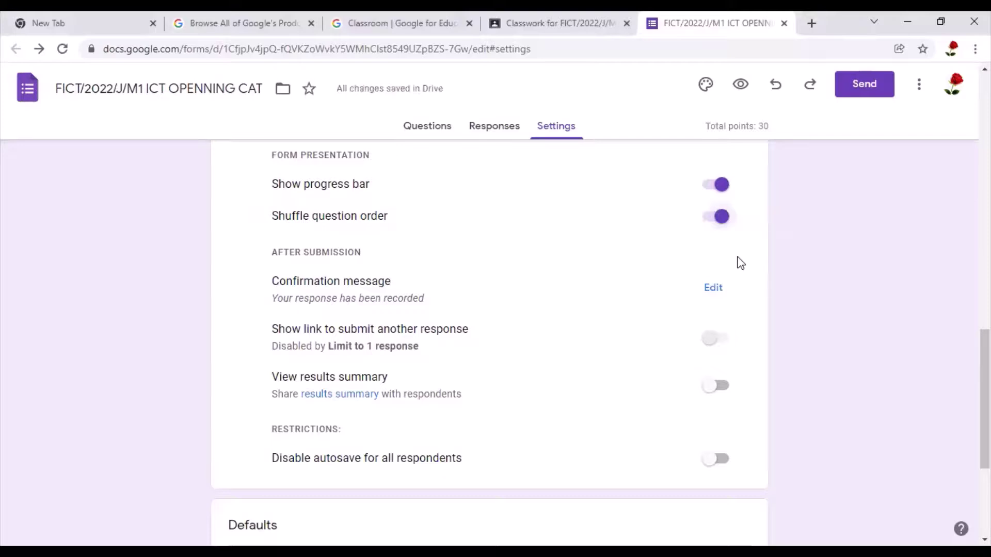
Set the form's confirmation message to "Congrats. Your submission has been receieved" and save it.
scroll(911, 304, down, 1)
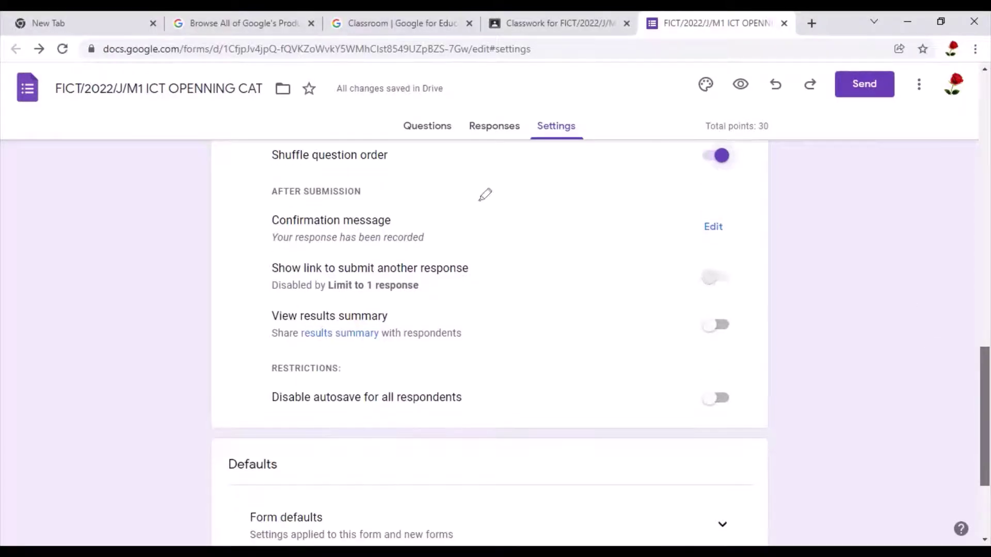
mouse_move(480, 201)
mouse_down()
mouse_move(566, 260)
mouse_move(719, 255)
mouse_move(759, 235)
mouse_up()
mouse_move(688, 215)
mouse_down()
mouse_move(500, 223)
mouse_move(485, 203)
mouse_up()
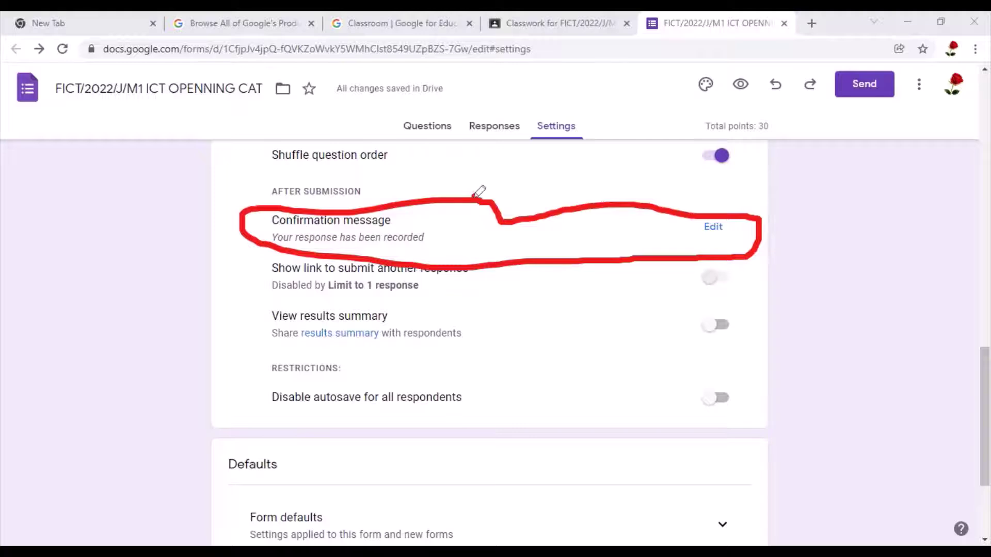
mouse_move(201, 255)
mouse_down()
mouse_move(338, 257)
mouse_move(424, 244)
mouse_move(372, 229)
mouse_up()
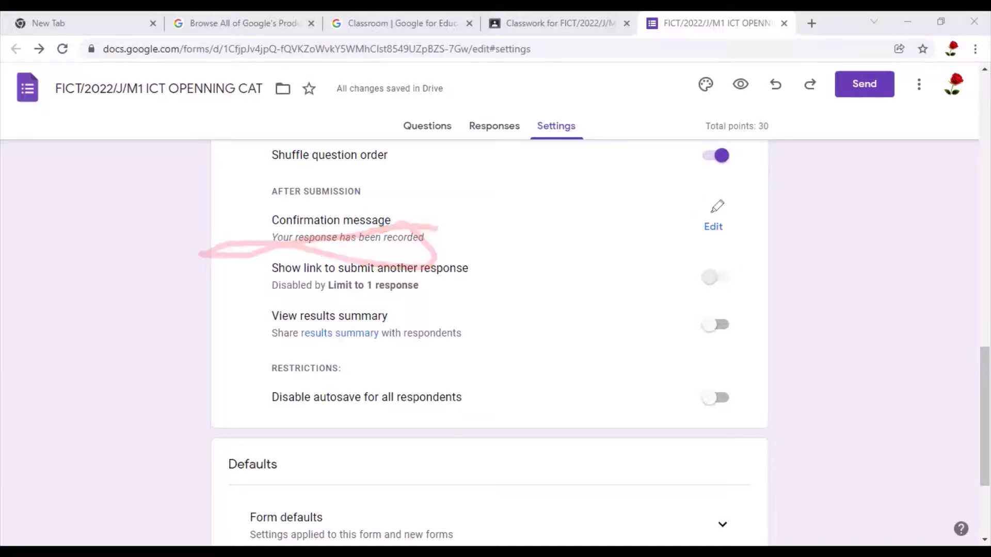
drag(717, 207, 718, 206)
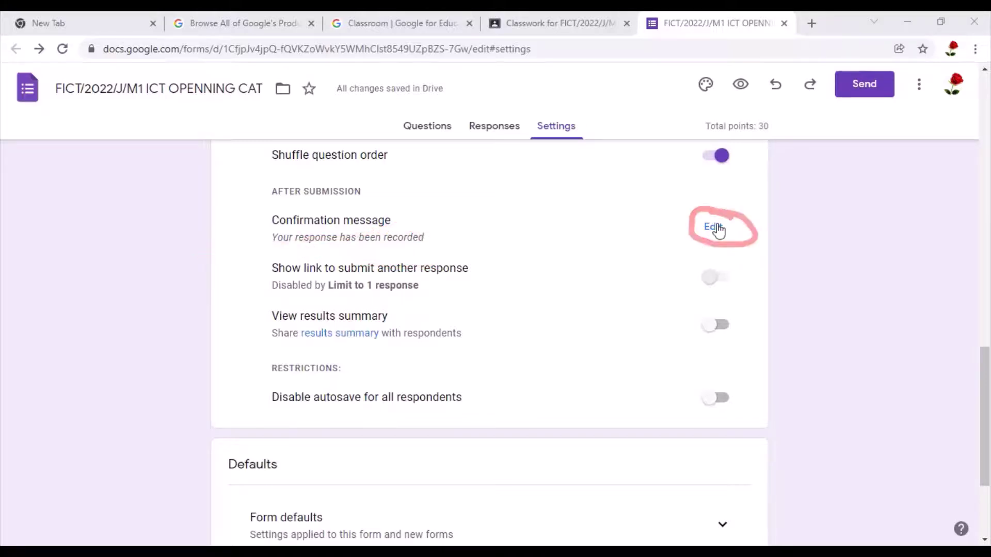
click(716, 228)
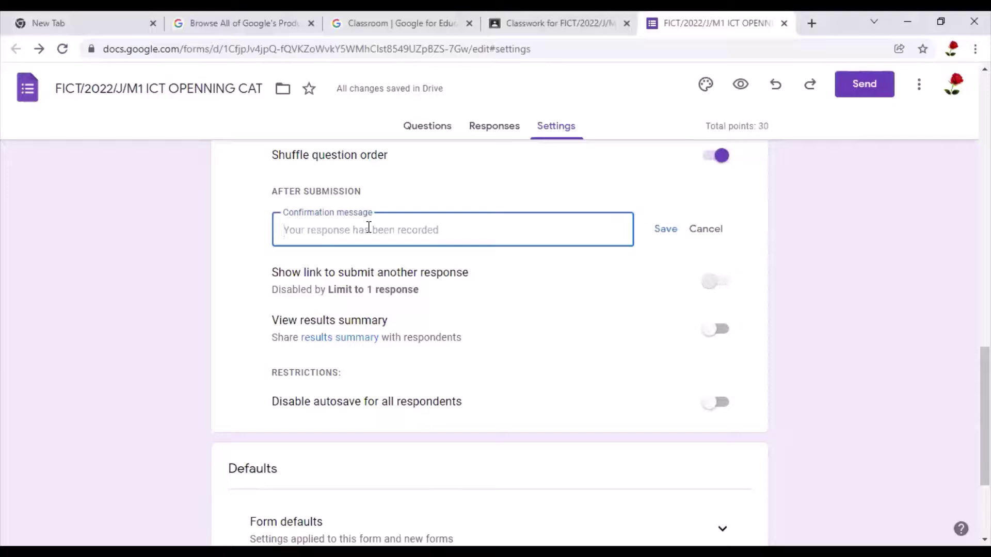
text(Congra)
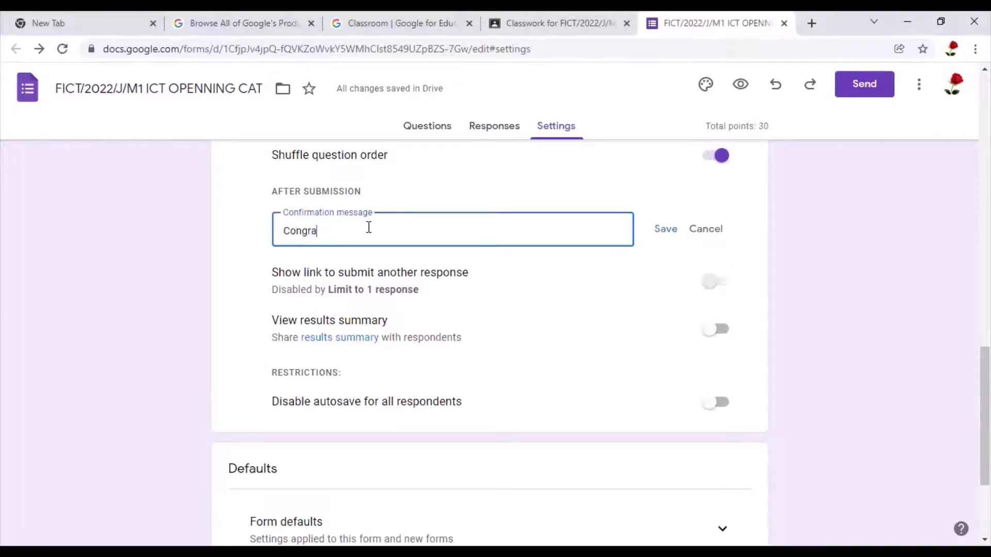
text(ts. Your submission has been rece)
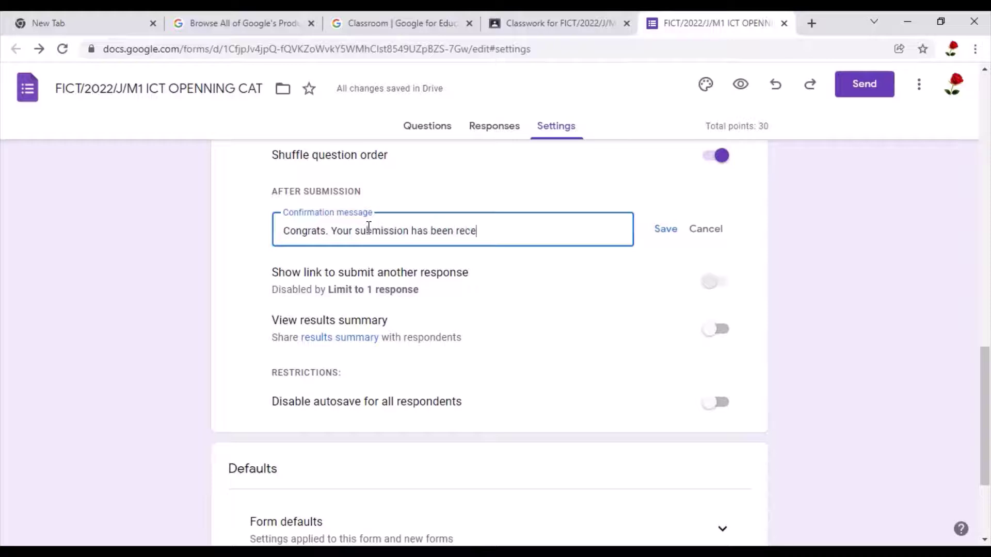
text(ieved)
click(666, 229)
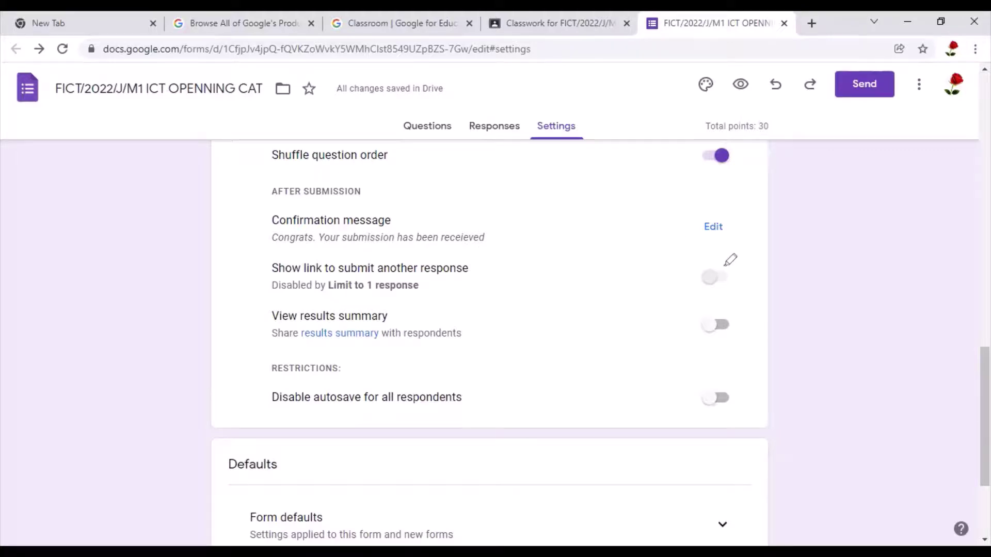
drag(725, 265, 728, 262)
click(492, 258)
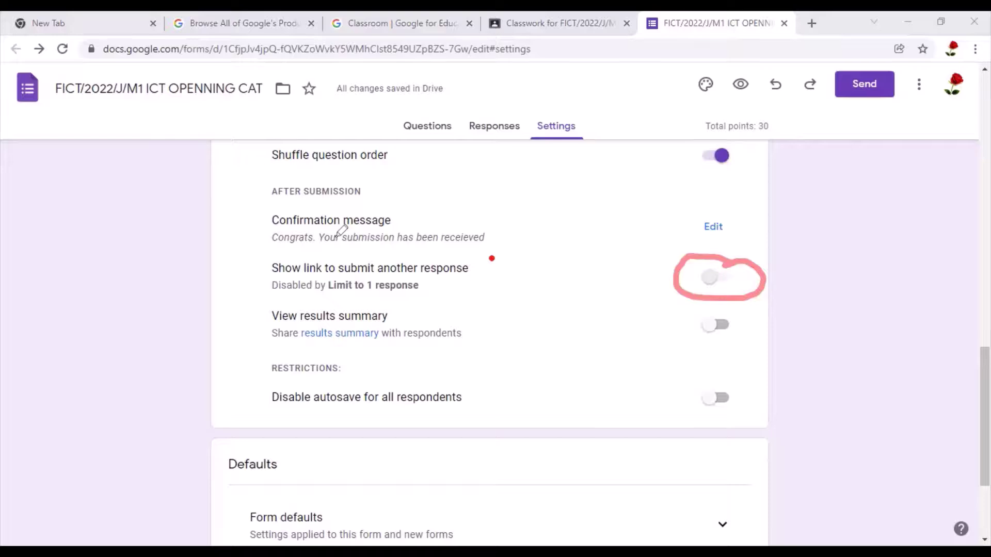
mouse_move(341, 230)
mouse_down()
mouse_move(288, 295)
mouse_move(403, 304)
mouse_move(475, 266)
mouse_move(473, 253)
mouse_up()
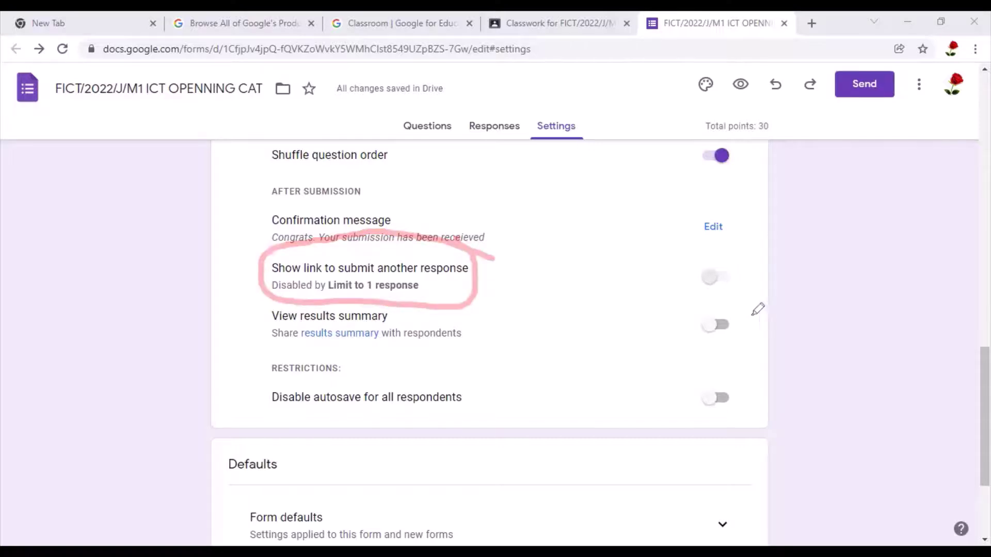
mouse_move(312, 301)
mouse_down()
mouse_move(246, 307)
mouse_move(604, 348)
mouse_move(754, 338)
mouse_move(729, 312)
mouse_up()
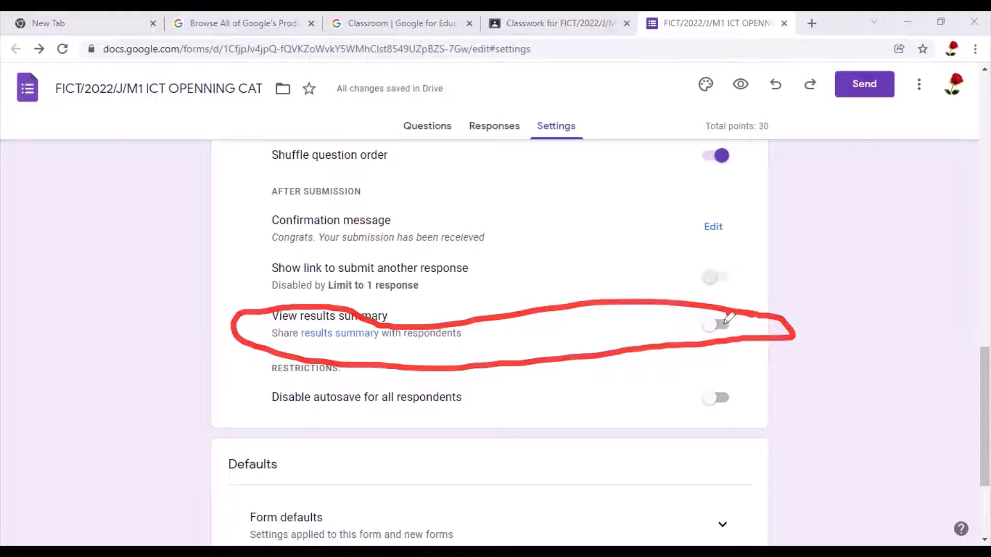
drag(722, 321, 771, 295)
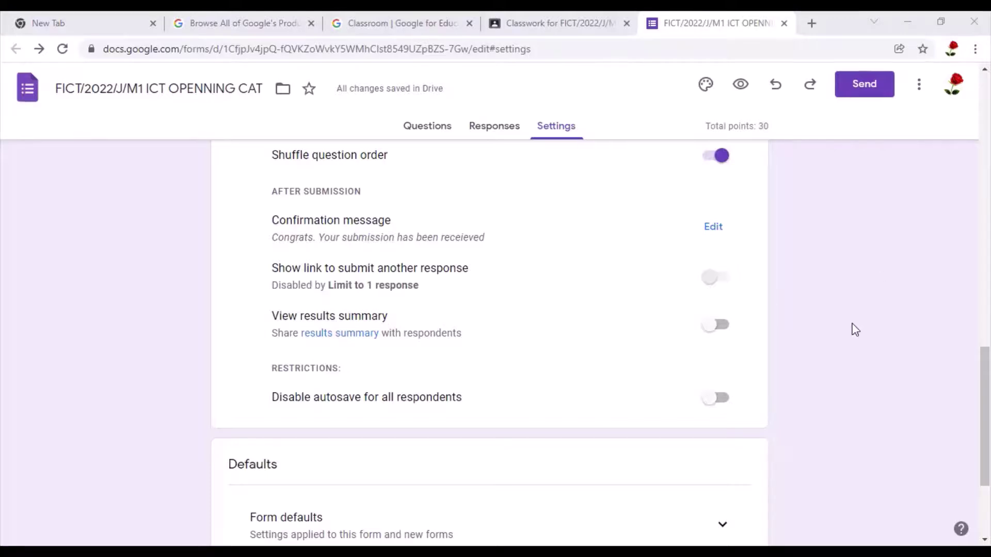
scroll(854, 327, down, 2)
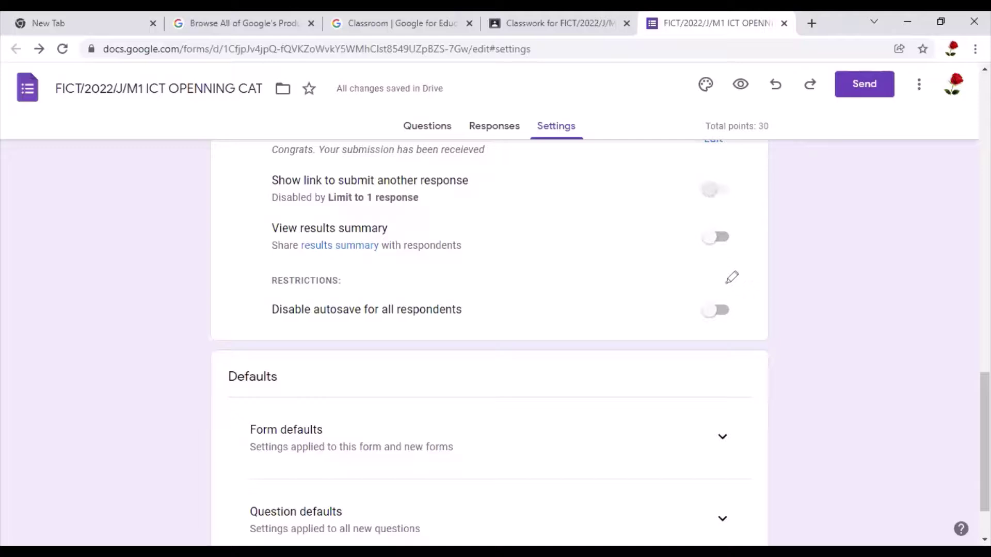
mouse_move(727, 283)
mouse_down()
mouse_move(293, 271)
mouse_move(248, 292)
mouse_move(597, 323)
mouse_move(720, 314)
mouse_up()
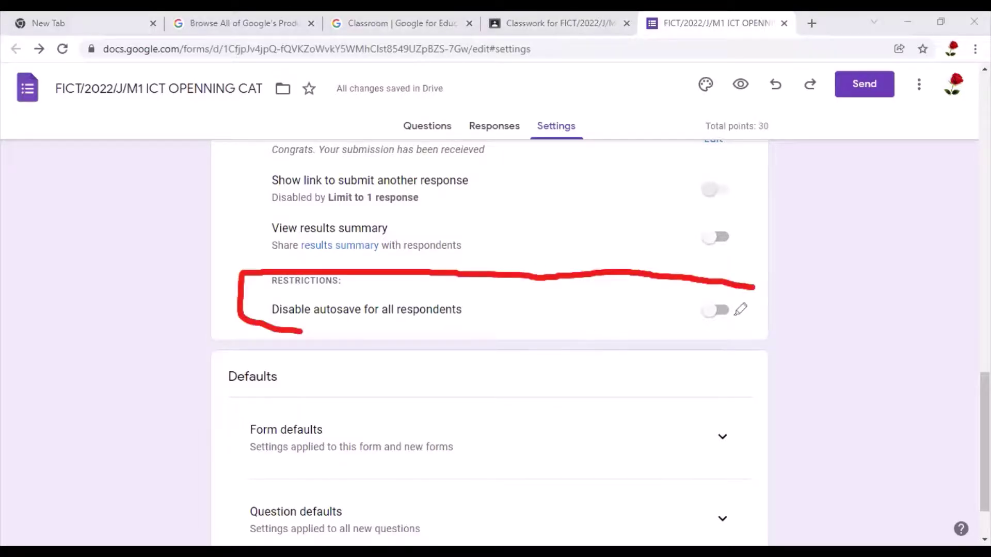
drag(789, 309, 744, 277)
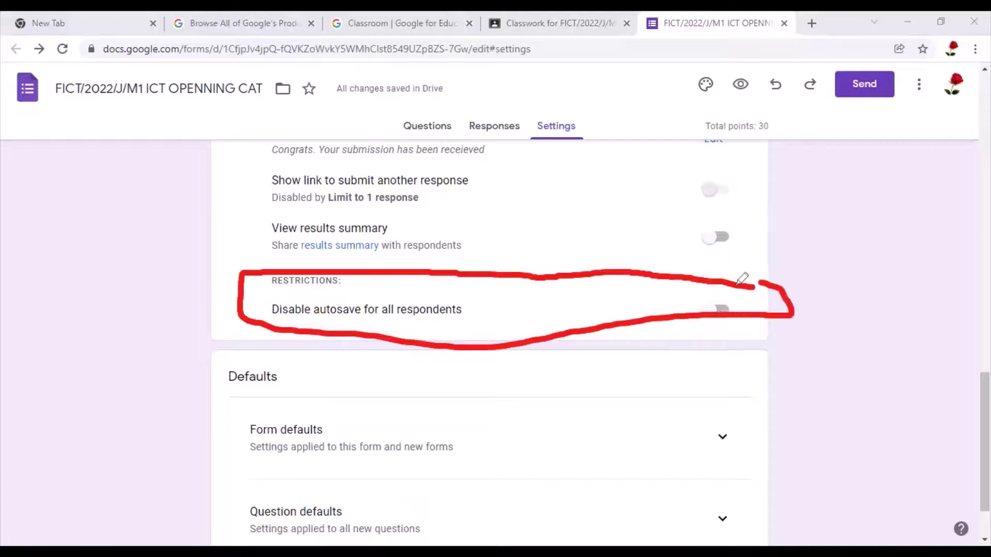
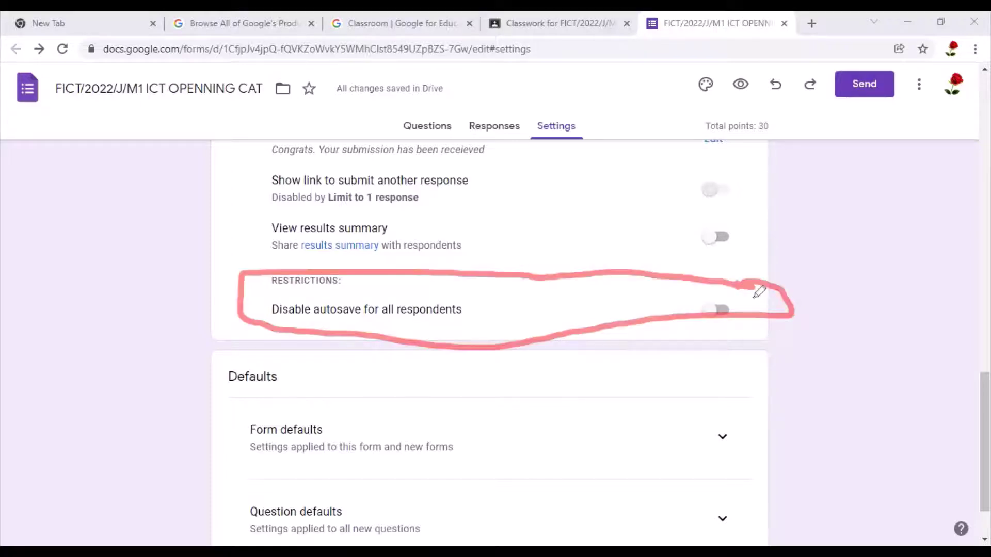
mouse_move(673, 313)
mouse_down()
mouse_move(757, 298)
mouse_move(746, 290)
mouse_up()
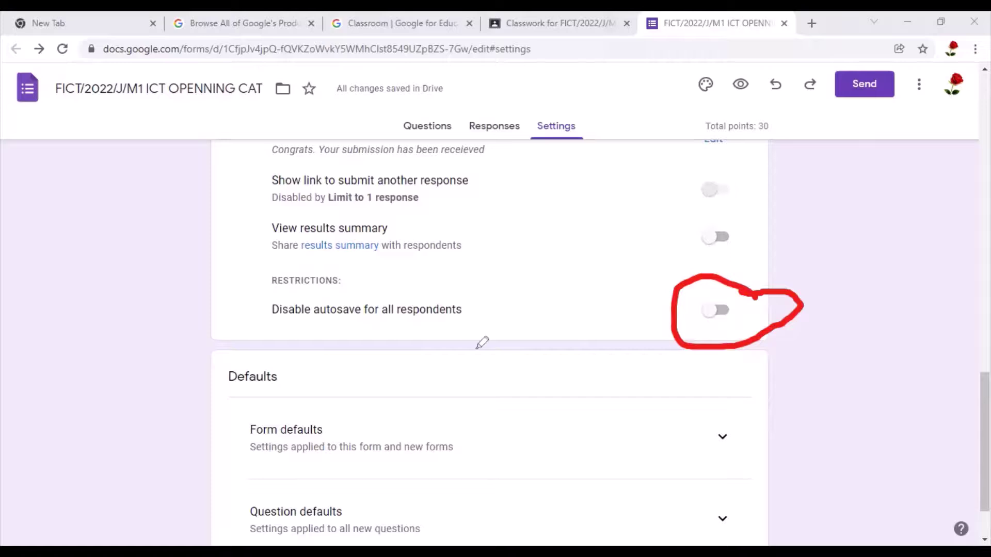
mouse_move(449, 283)
mouse_down()
mouse_move(316, 268)
mouse_move(275, 317)
mouse_move(454, 327)
mouse_move(510, 306)
mouse_up()
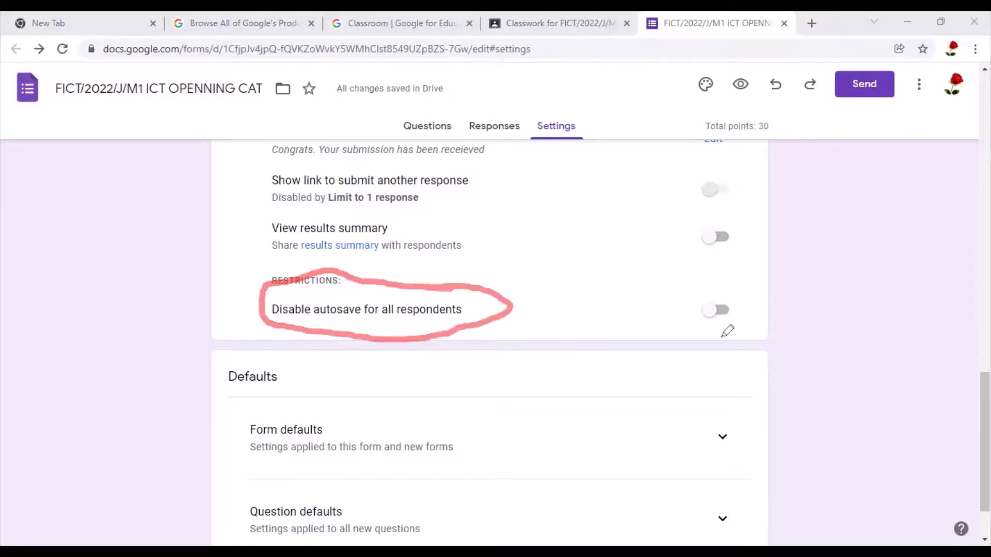
drag(728, 290, 703, 298)
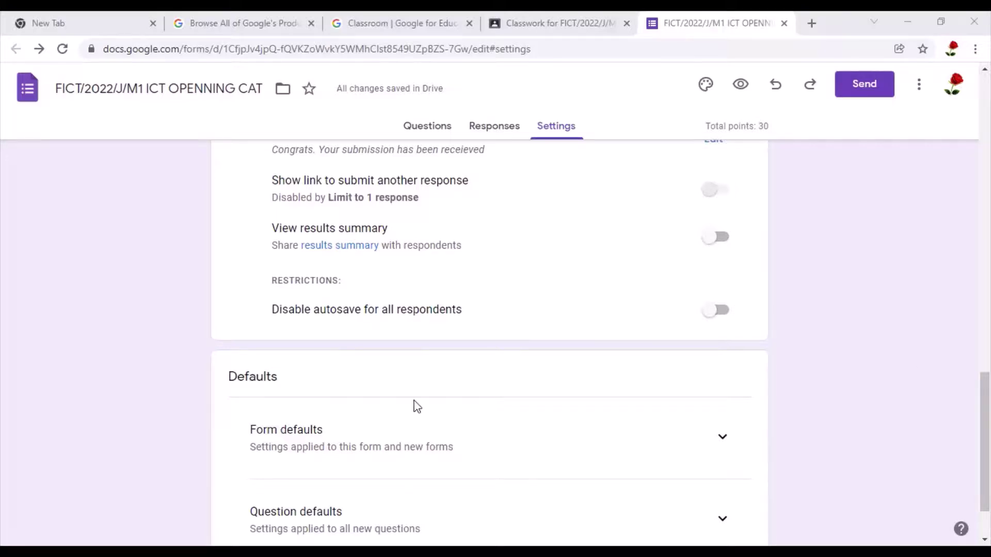
Turn on collecting email addresses by default in the form defaults and expand the question defaults.
scroll(413, 405, down, 2)
click(723, 365)
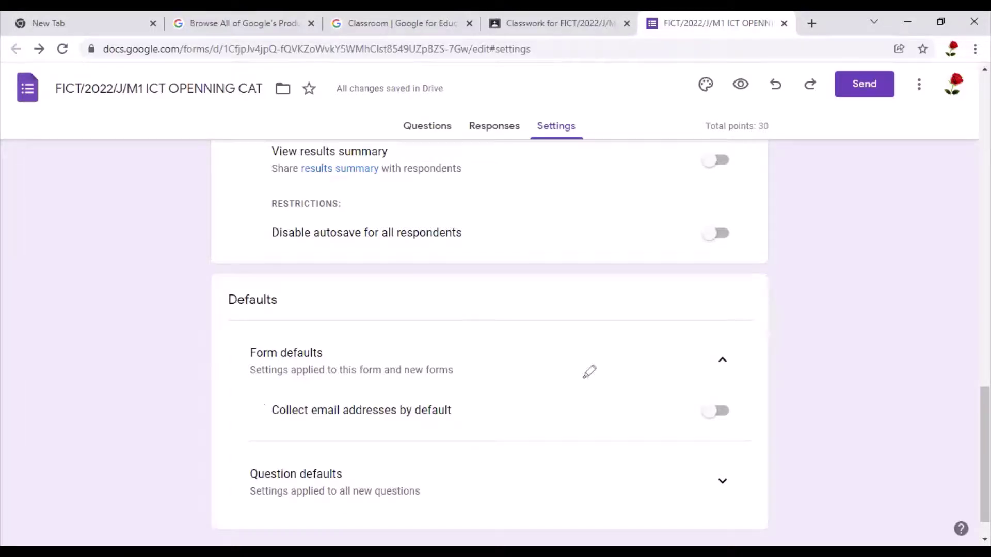
drag(388, 392, 489, 399)
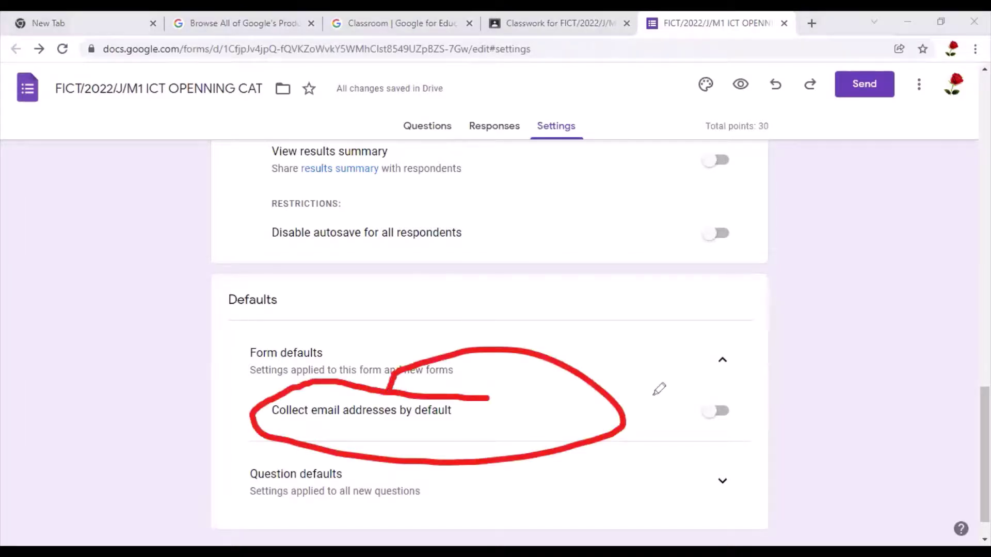
drag(681, 380, 682, 382)
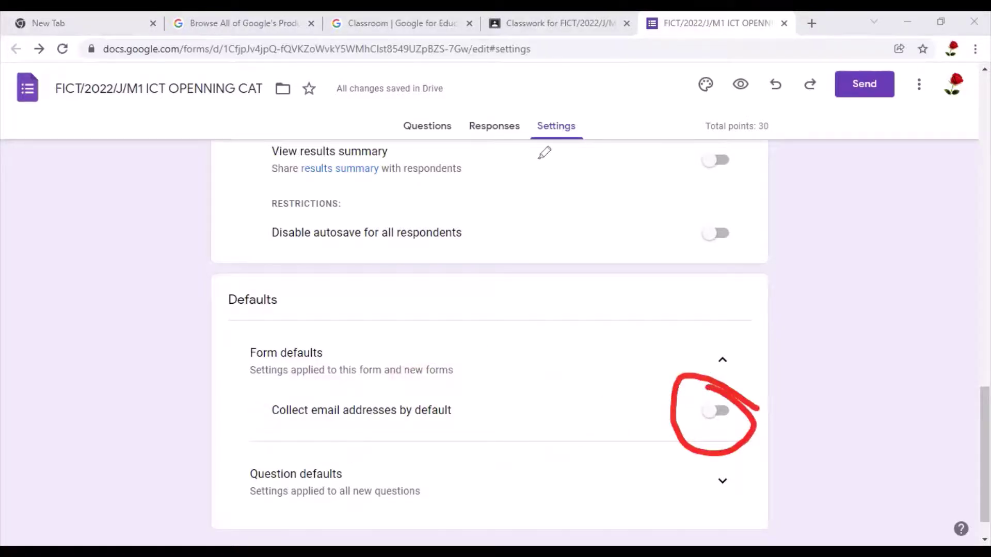
click(720, 411)
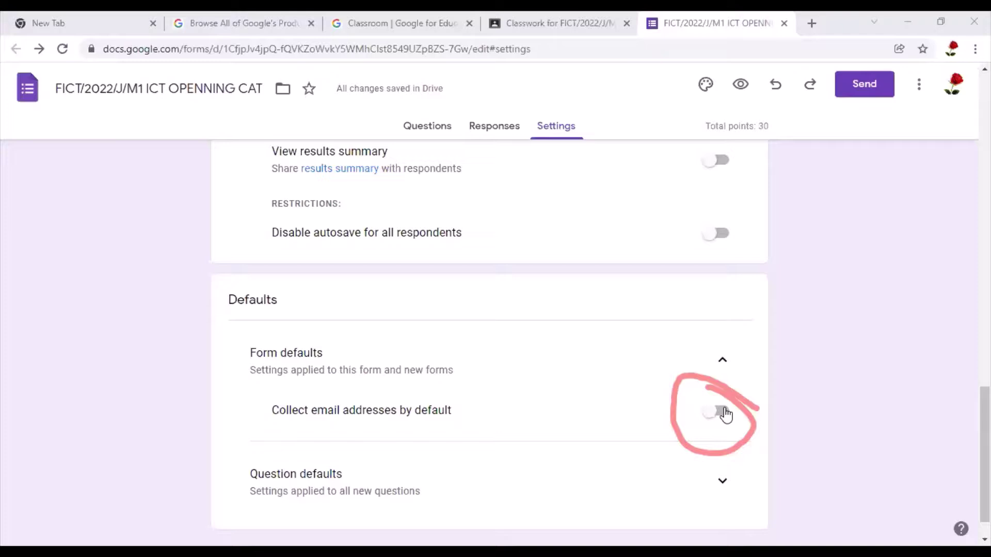
click(697, 467)
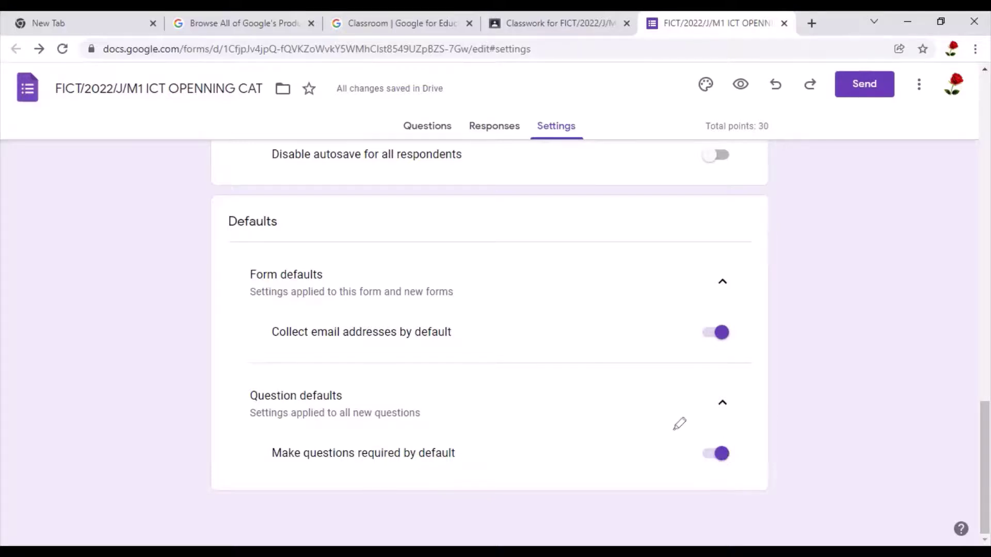
drag(733, 426, 730, 427)
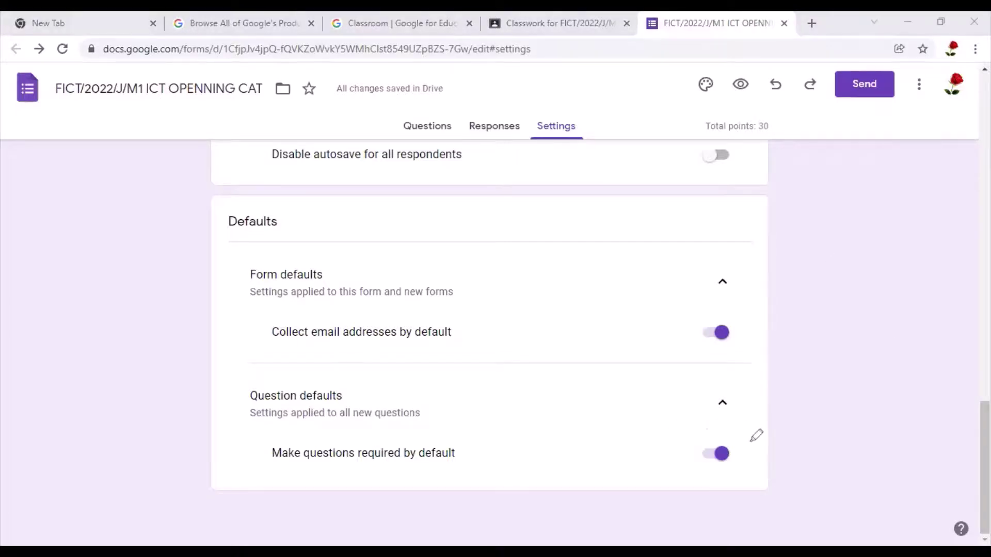
mouse_move(694, 431)
mouse_down()
mouse_move(752, 427)
mouse_move(719, 450)
mouse_up()
Open the respondent preview of the quiz form.
key(Home)
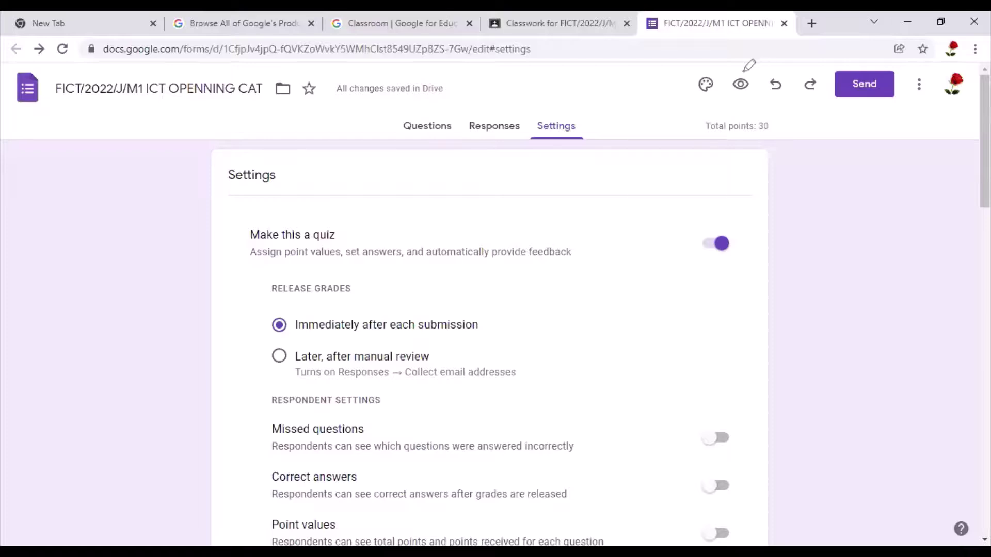
drag(744, 71, 746, 69)
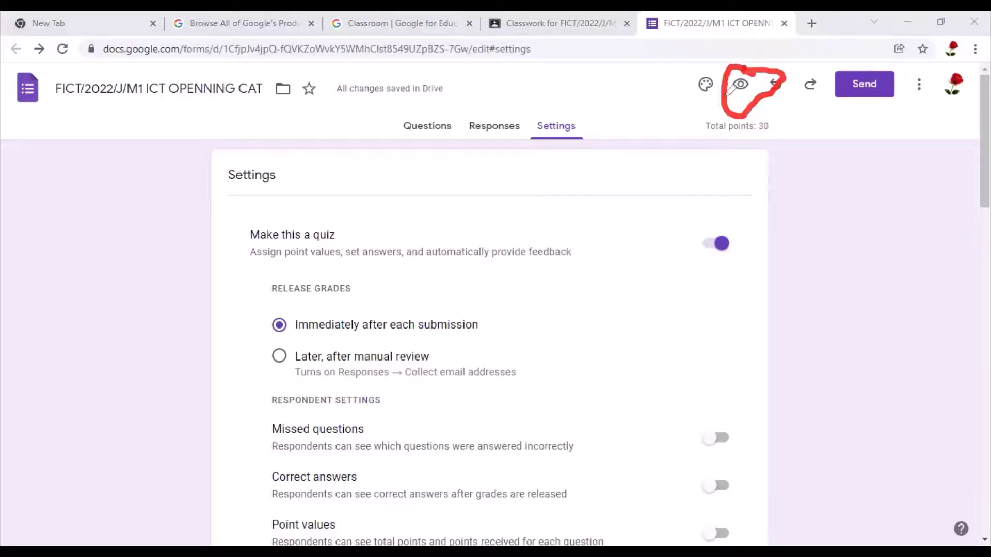
drag(769, 110, 746, 65)
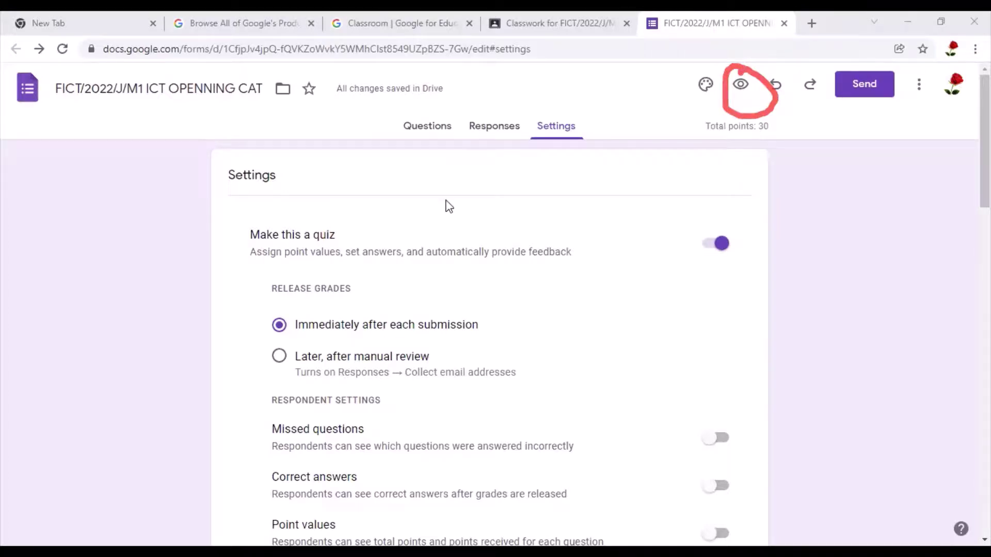
click(741, 84)
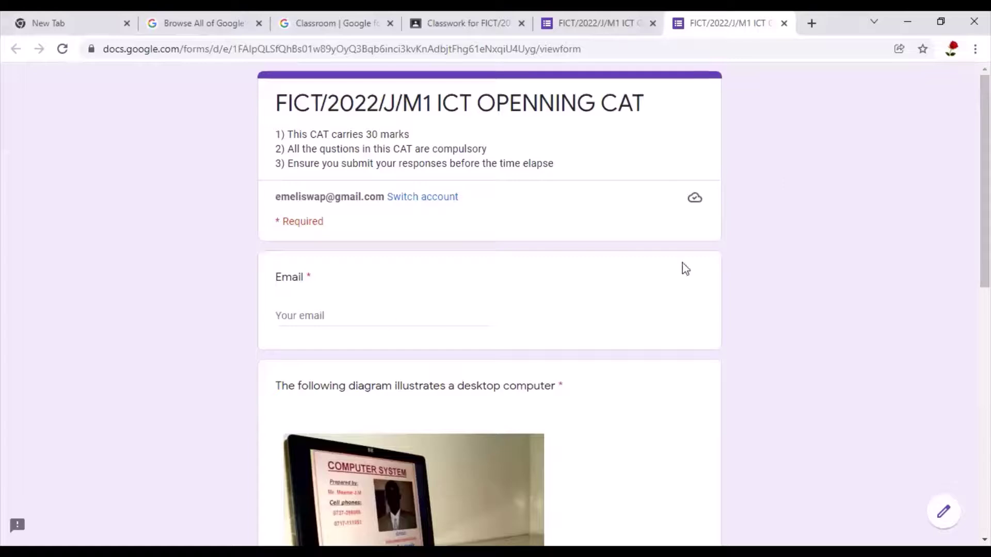
Examine the previewed quiz from the email field through the true/false questions to the progress bar, and close the preview.
scroll(852, 245, down, 5)
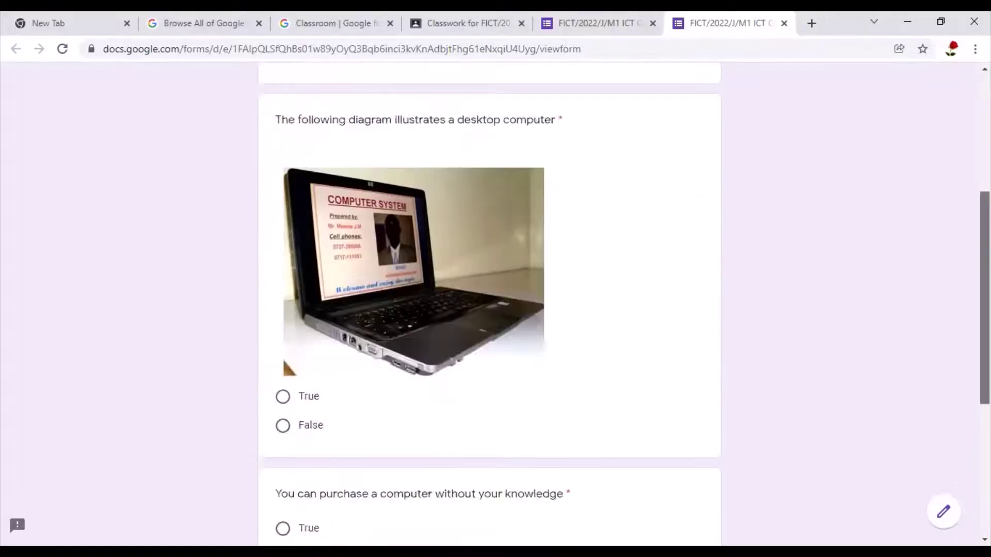
scroll(952, 275, down, 2)
scroll(951, 275, up, 4)
scroll(952, 274, down, 2)
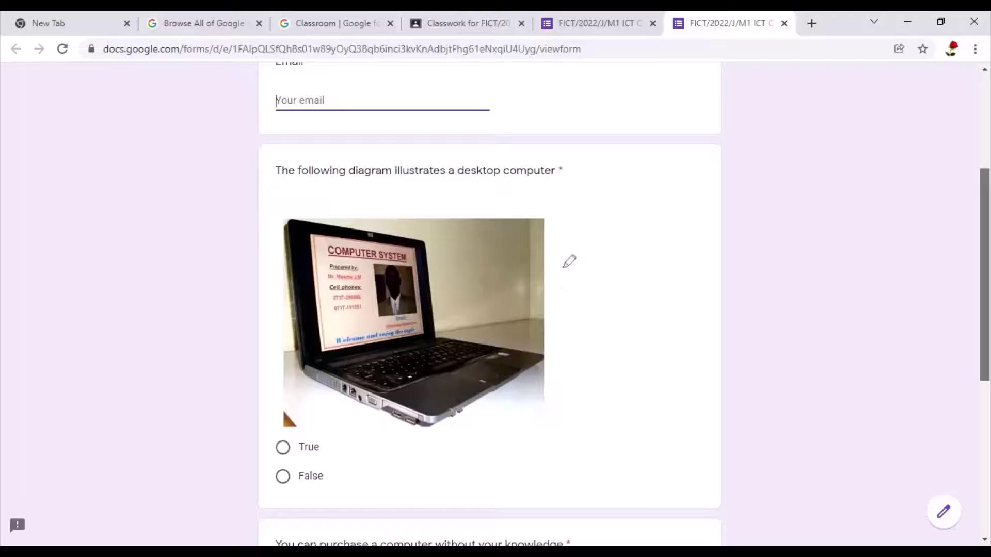
drag(564, 267, 687, 217)
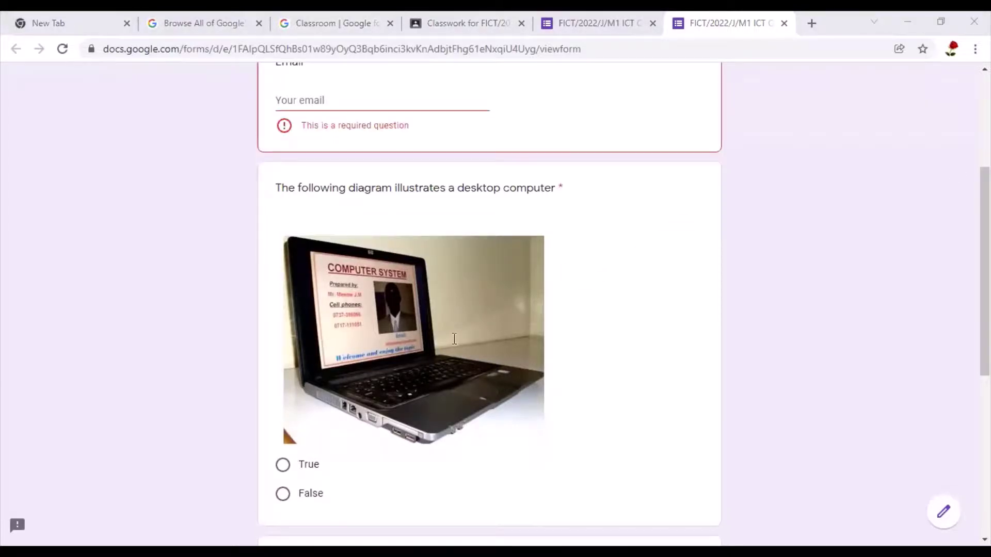
scroll(472, 320, down, 4)
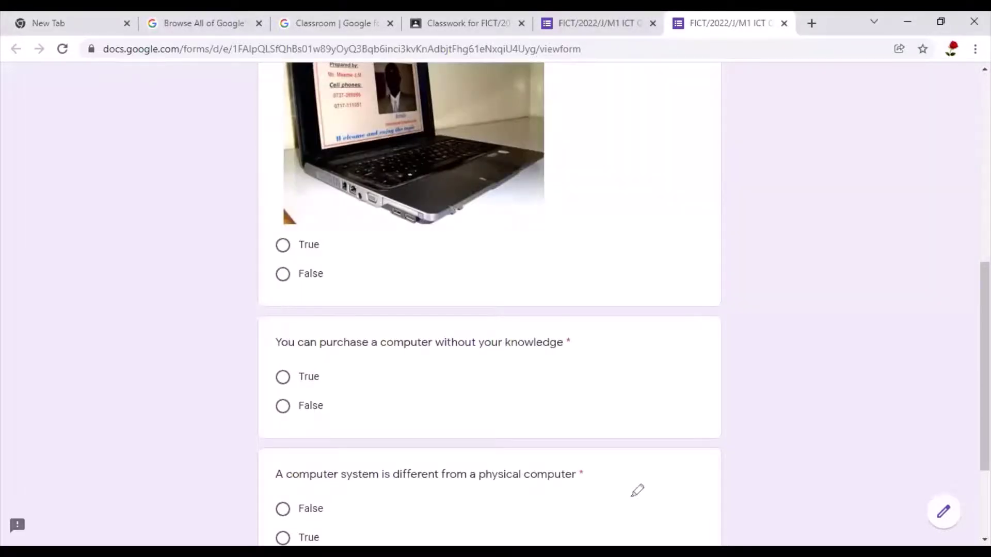
drag(448, 366, 675, 279)
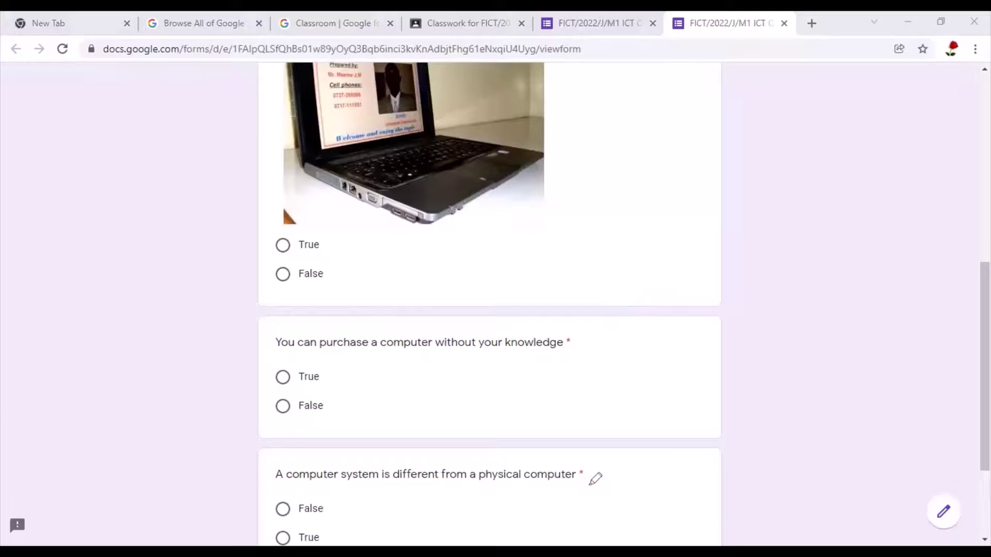
drag(584, 479, 768, 429)
scroll(489, 304, down, 3)
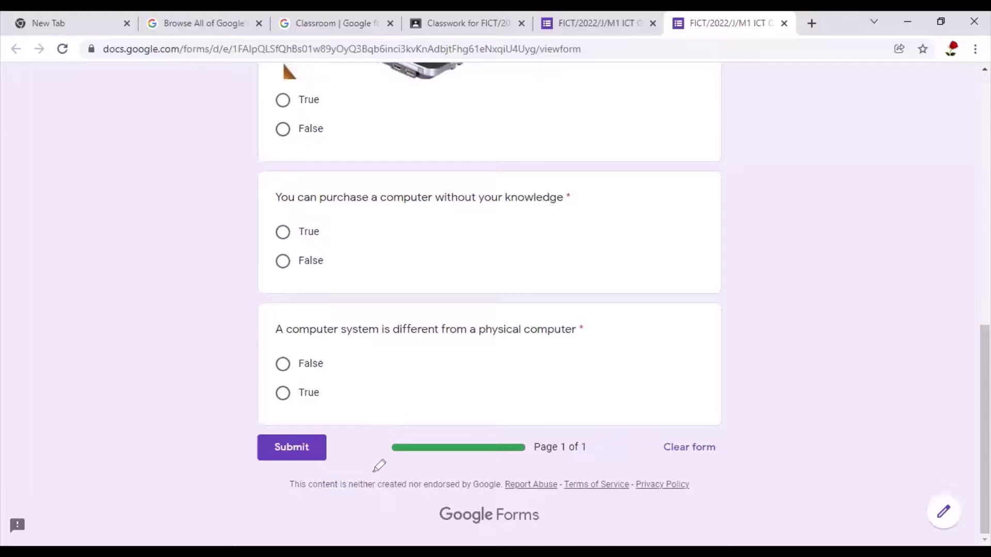
drag(289, 401, 345, 426)
drag(578, 422, 466, 433)
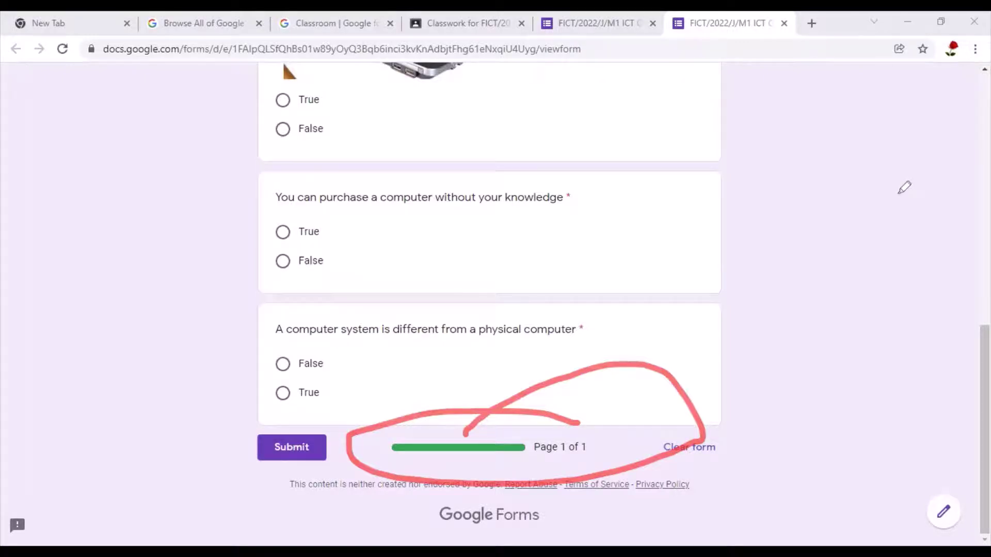
key(e)
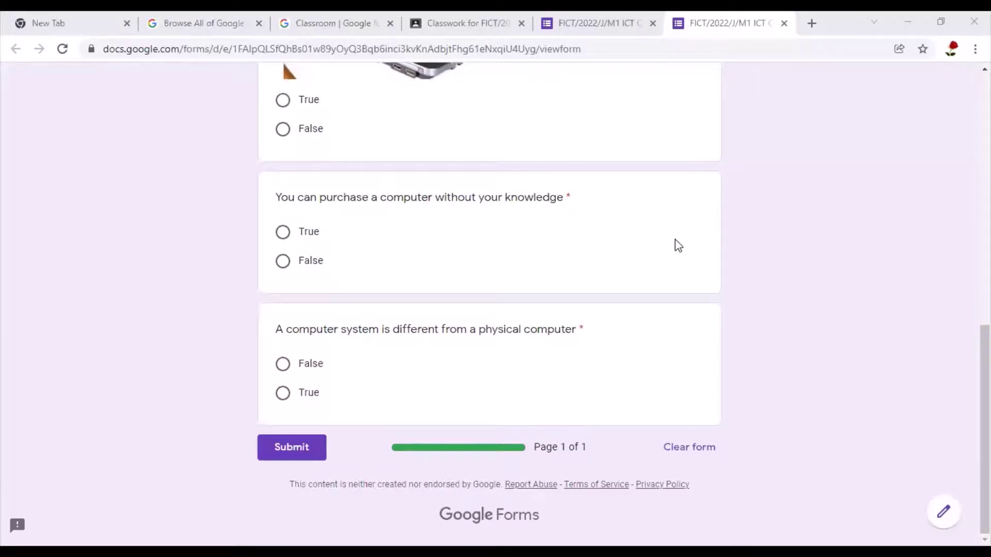
key(ctrl+w)
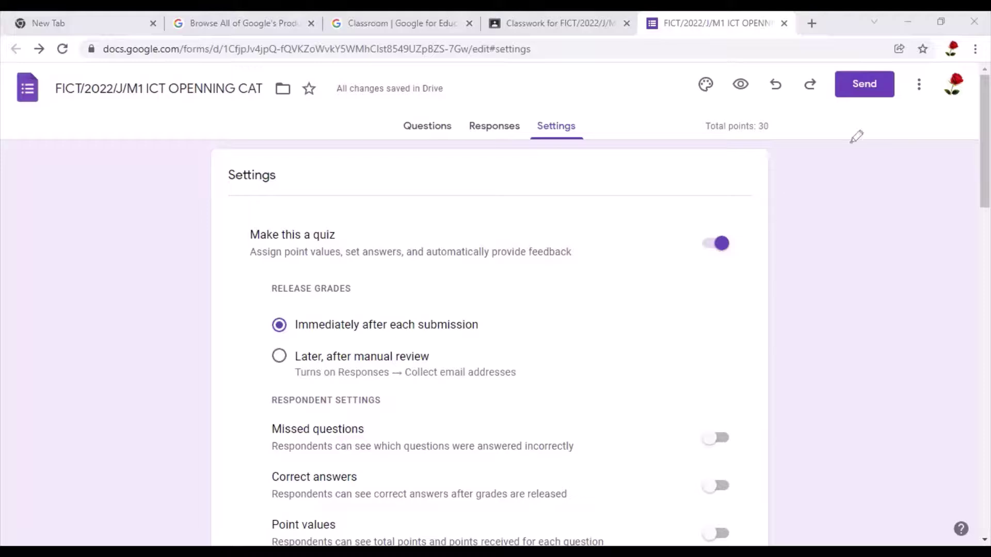
Close the quiz form editor and return to the Classroom assignment draft.
drag(907, 74, 907, 122)
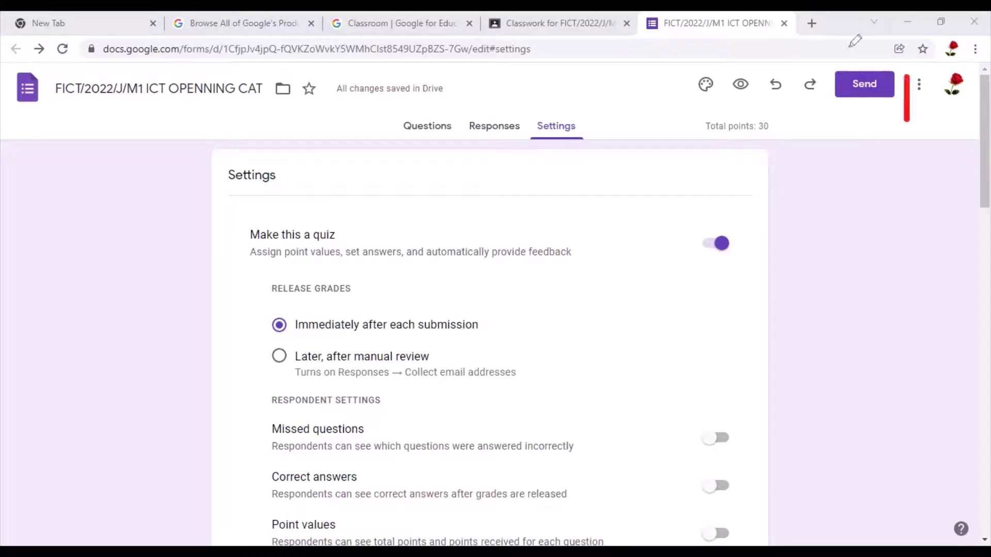
drag(828, 95, 904, 78)
drag(827, 96, 907, 122)
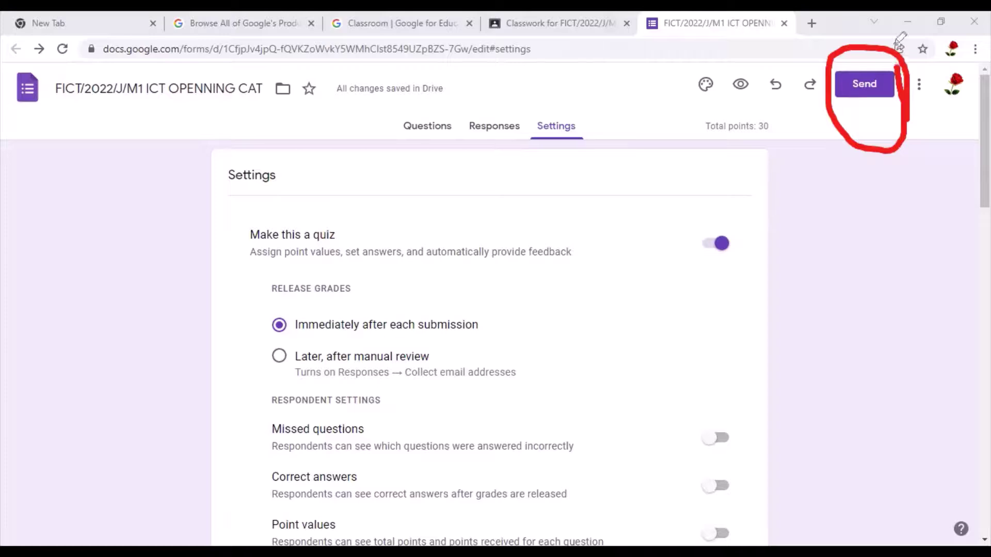
drag(895, 28, 897, 54)
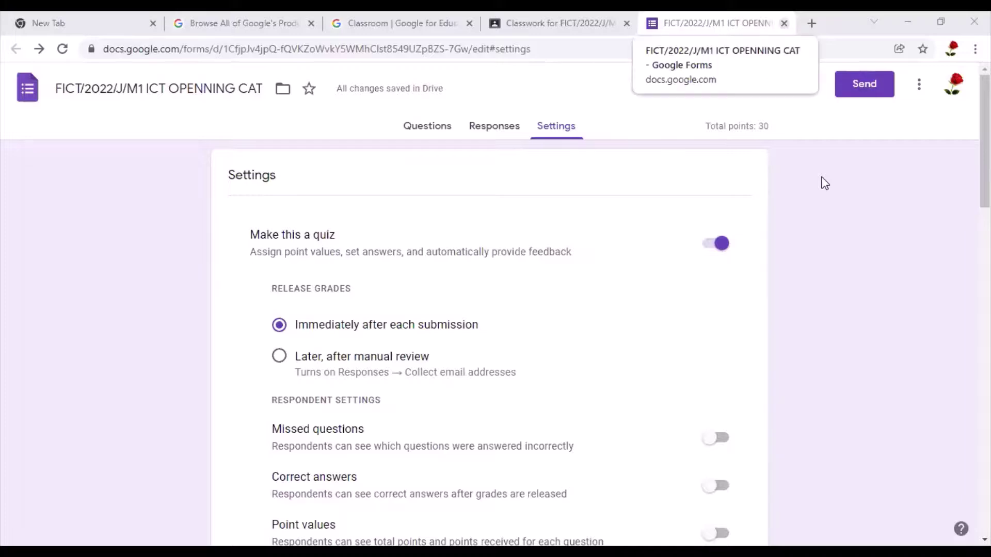
key(ctrl+w)
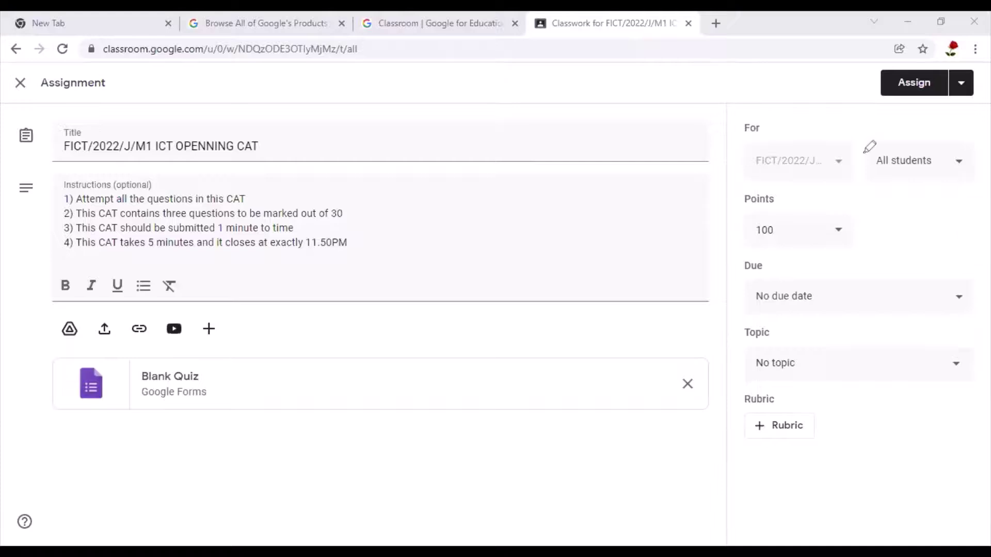
mouse_move(859, 154)
mouse_down()
mouse_move(818, 122)
mouse_move(794, 202)
mouse_move(836, 196)
mouse_up()
drag(832, 137, 827, 133)
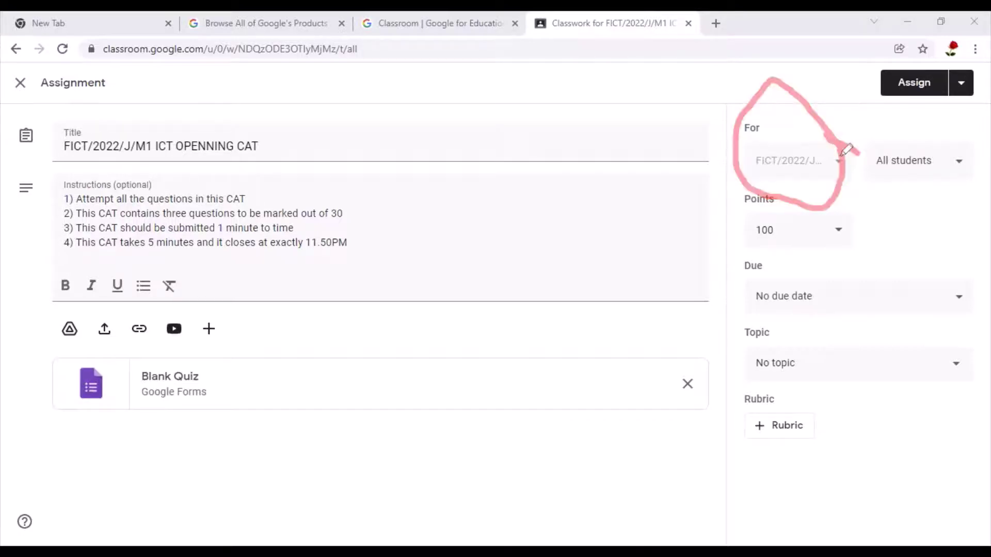
mouse_move(832, 155)
mouse_down()
mouse_move(843, 156)
mouse_move(790, 176)
mouse_up()
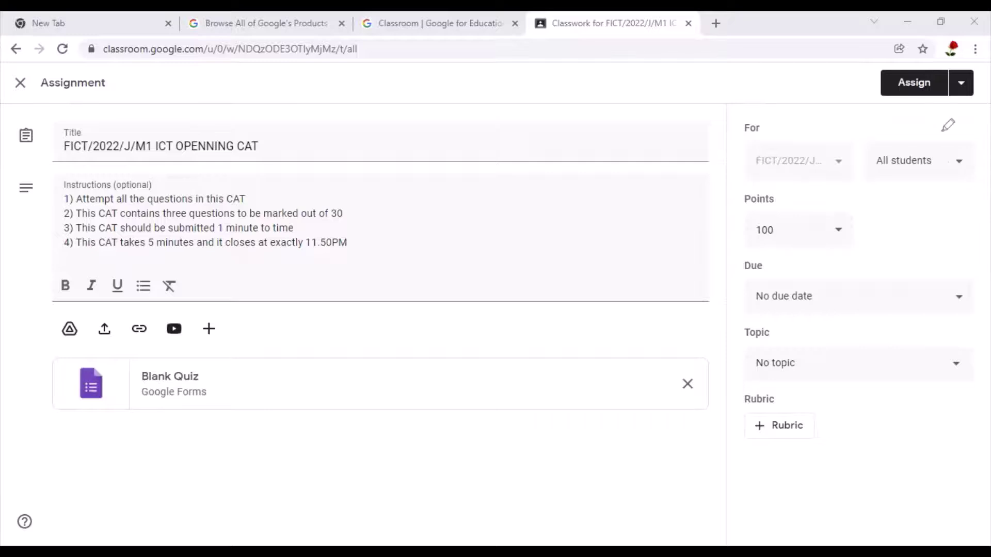
drag(959, 137, 953, 139)
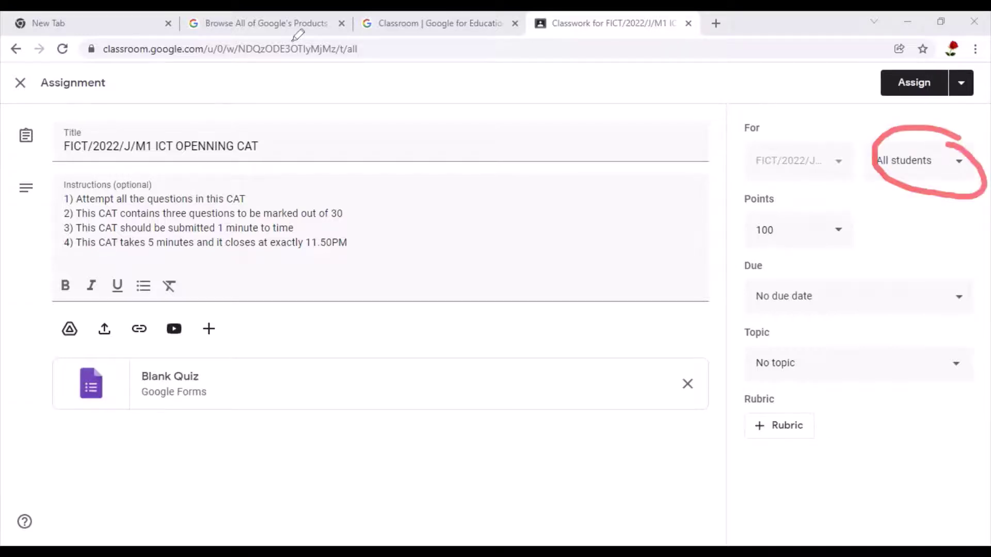
Deselect the last two individual students in the assignment's recipient list, and reselect all students.
click(960, 168)
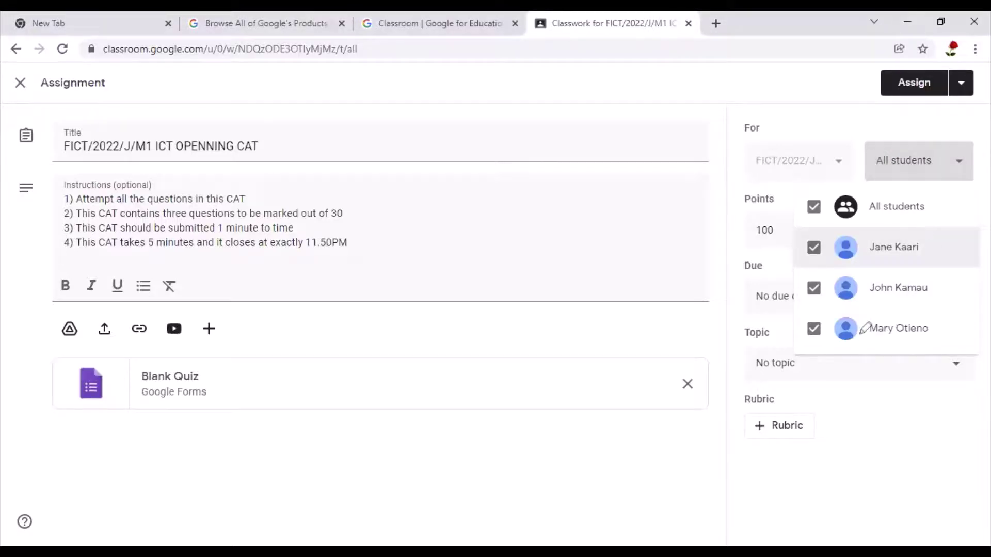
drag(918, 264, 919, 247)
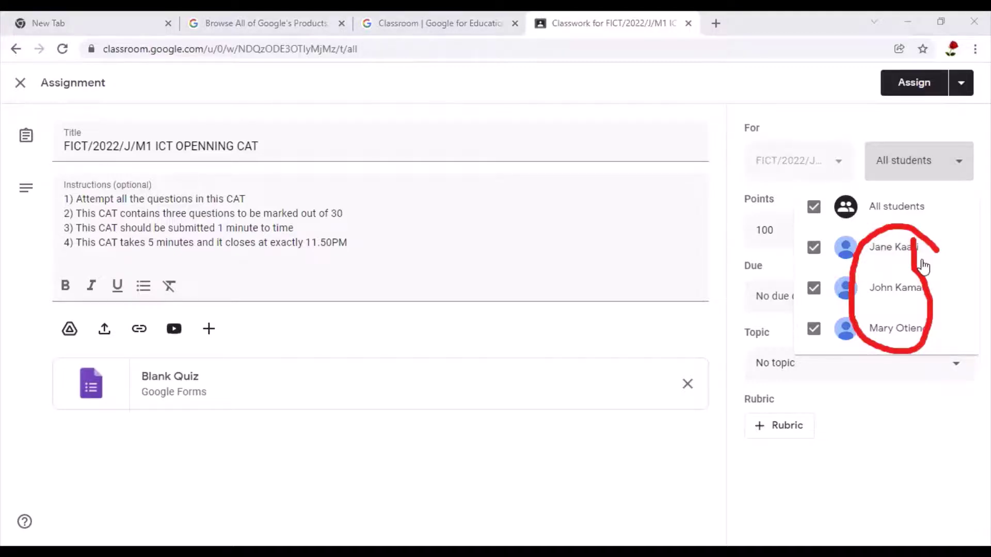
click(814, 288)
click(815, 329)
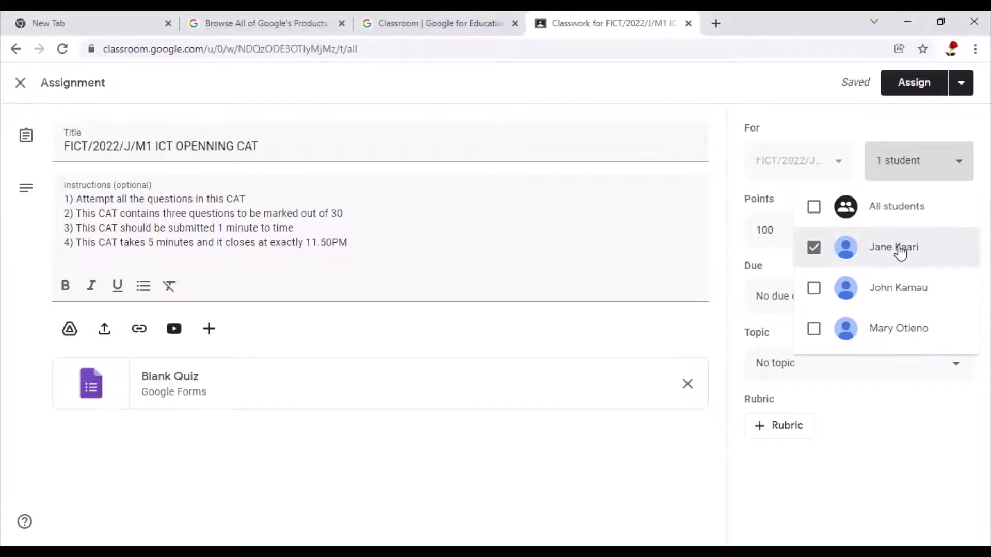
click(814, 206)
click(748, 256)
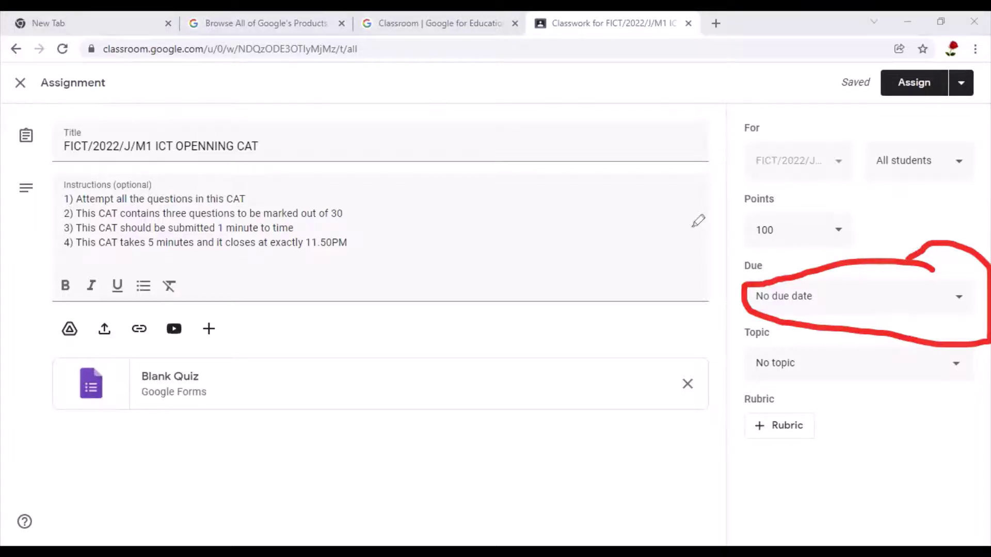
Set the assignment's due date to Jan 4, 2022 and its due time to 12:30 AM.
click(960, 302)
click(894, 358)
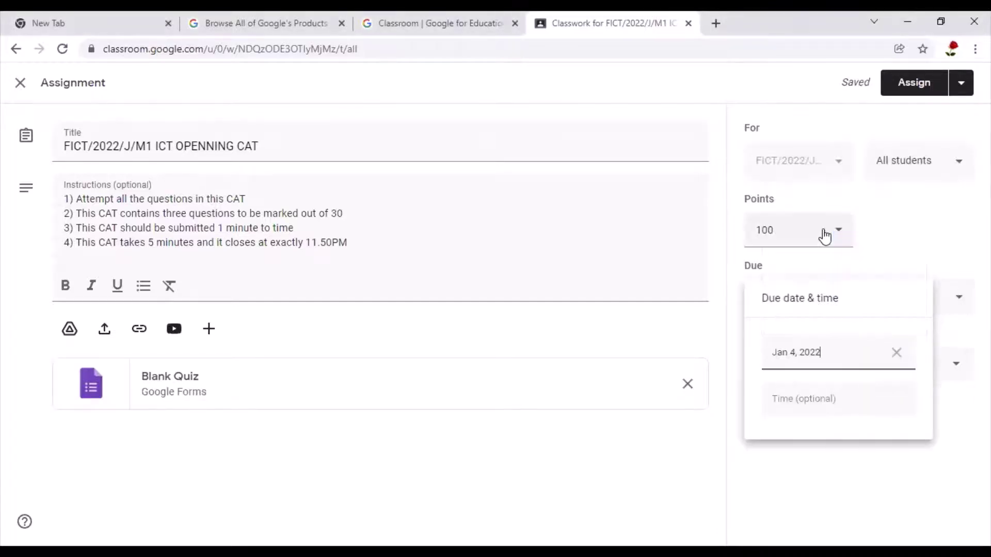
click(799, 398)
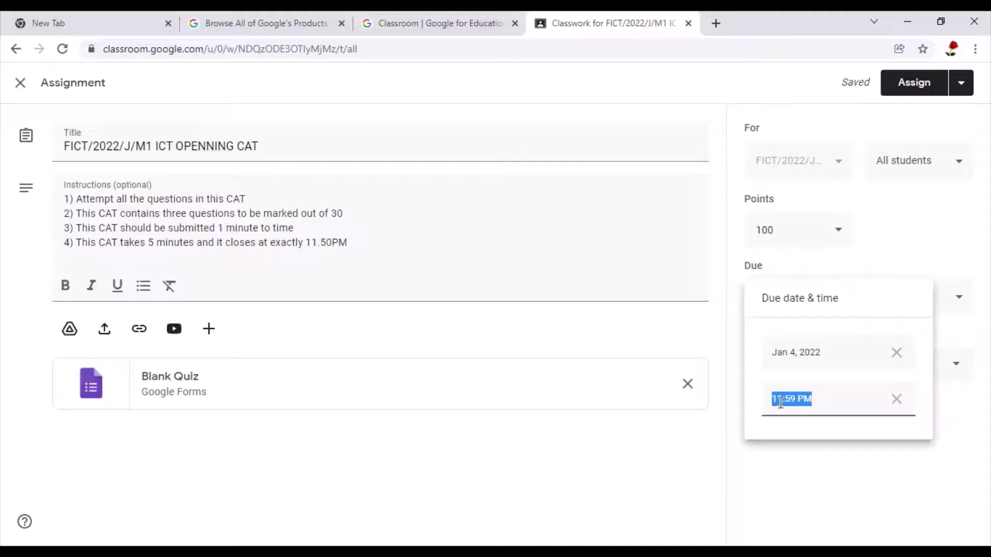
click(797, 429)
key(BackSpace)
text(2)
double_click(782, 398)
text(00)
click(796, 399)
key(BackSpace)
key(BackSpace)
key(BackSpace)
text(:30)
key(BackSpace)
key(BackSpace)
text(AM)
click(954, 422)
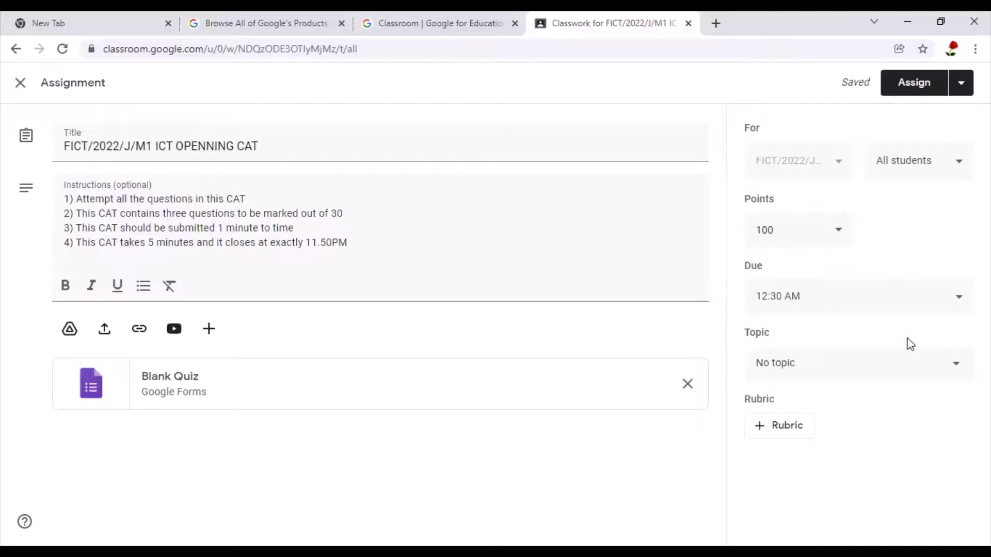
Set the assignment's points to 30.
click(816, 226)
key(BackSpace)
key(BackSpace)
key(BackSpace)
text(30)
File the assignment under the existing ASSESSMENTS topic.
drag(818, 339, 819, 338)
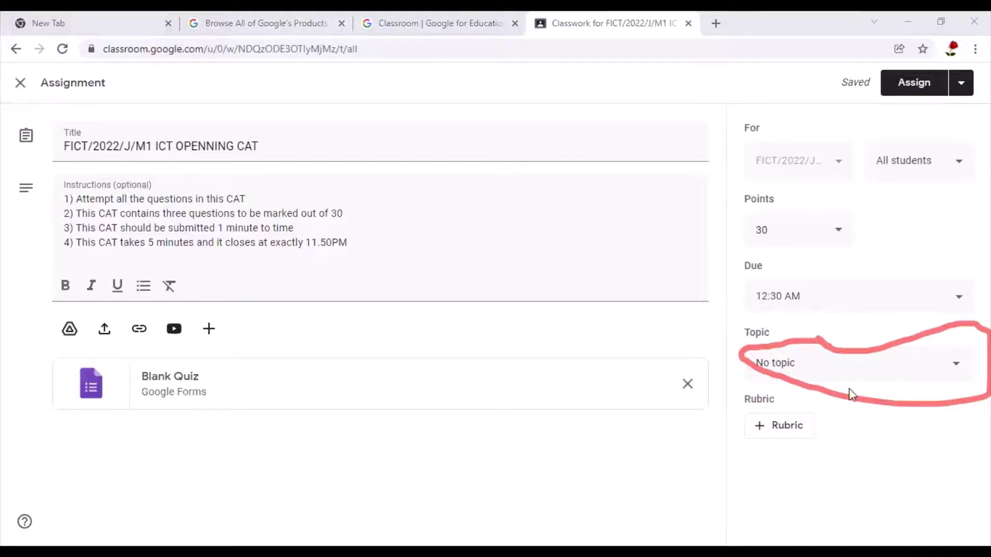
click(810, 448)
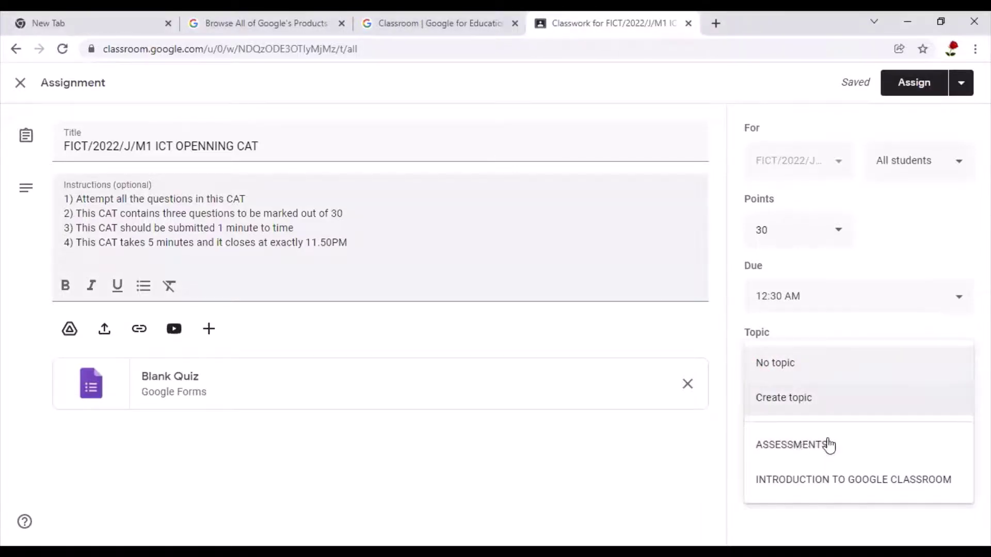
click(809, 447)
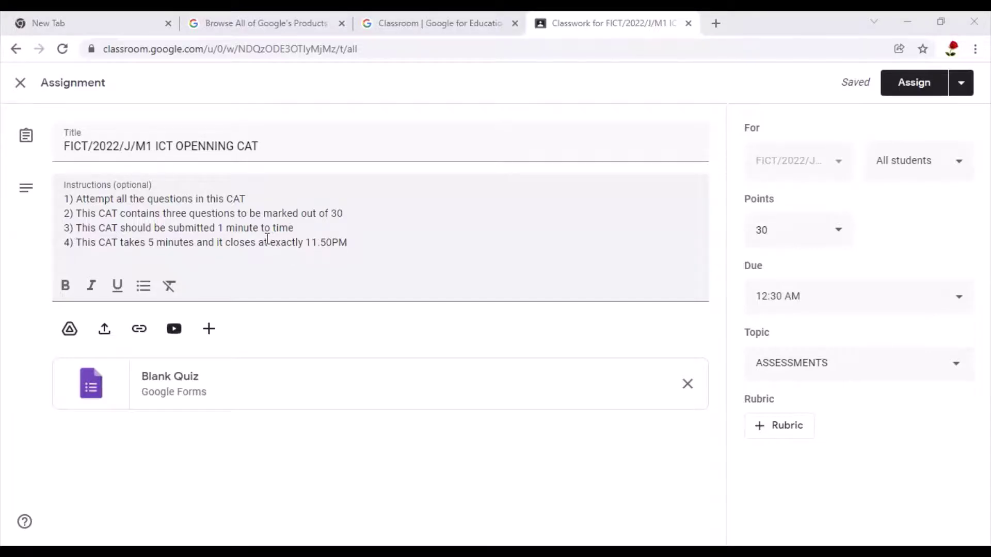
Change the closing time in the fourth instruction line to 12.30AM.
click(316, 243)
key(BackSpace)
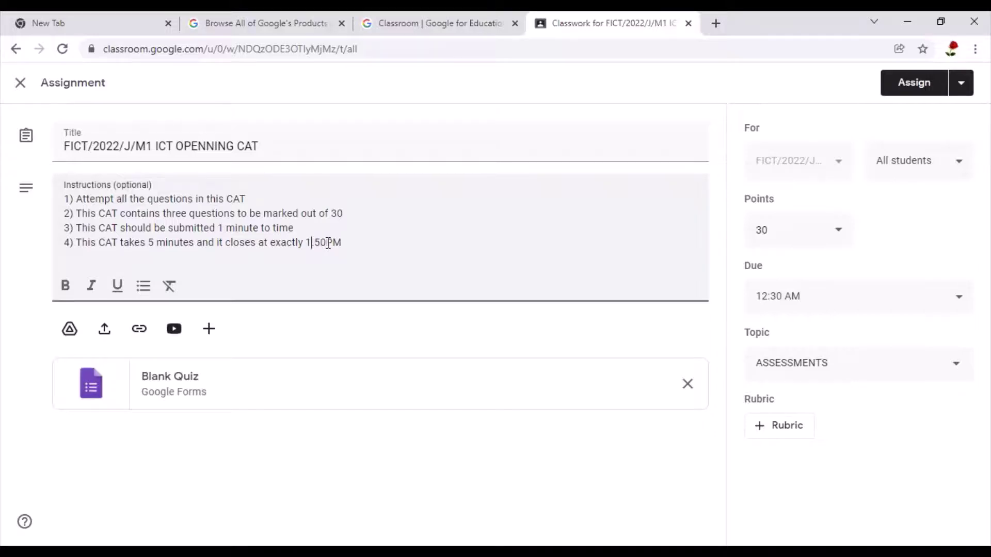
text(2)
click(328, 242)
key(BackSpace)
text(30)
key(Delete)
text(A)
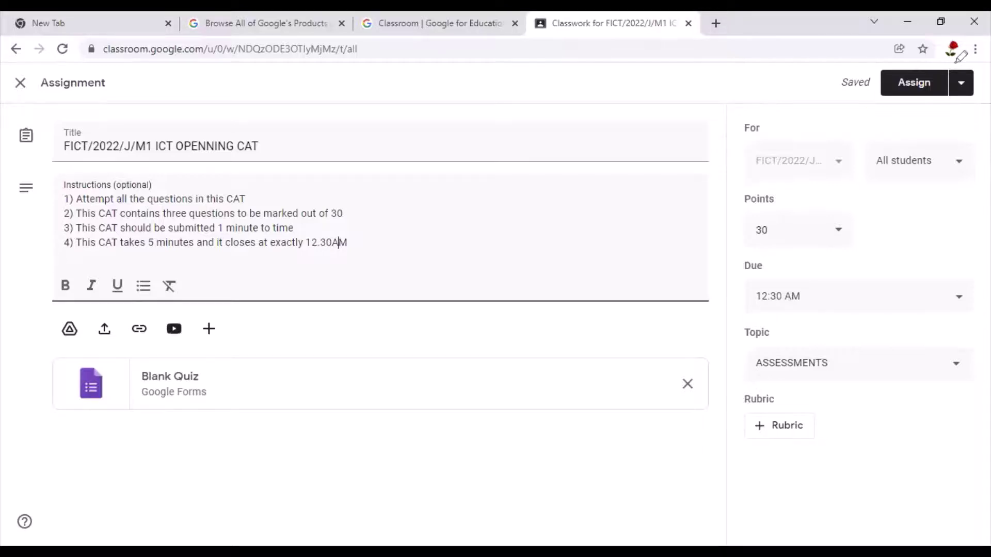
drag(961, 56, 962, 57)
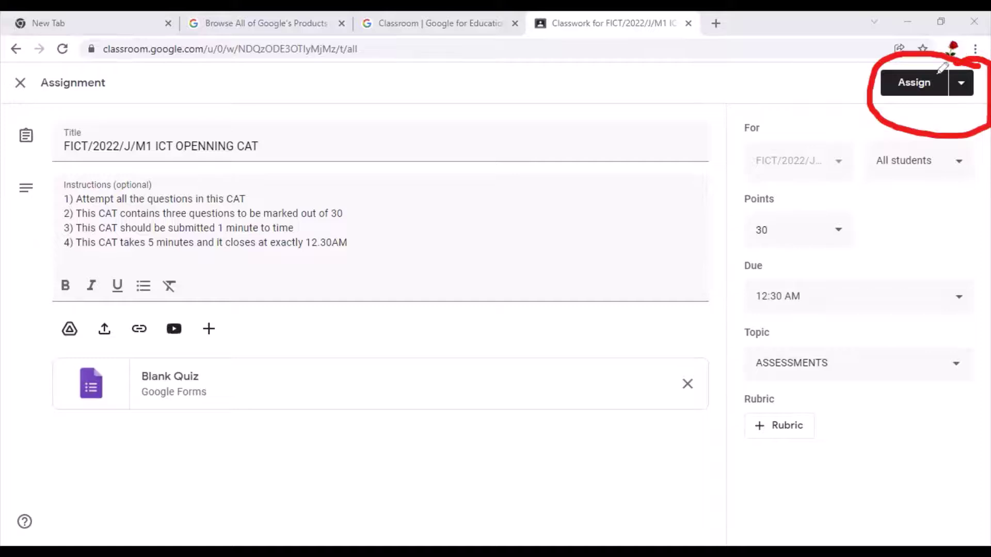
drag(928, 73, 929, 74)
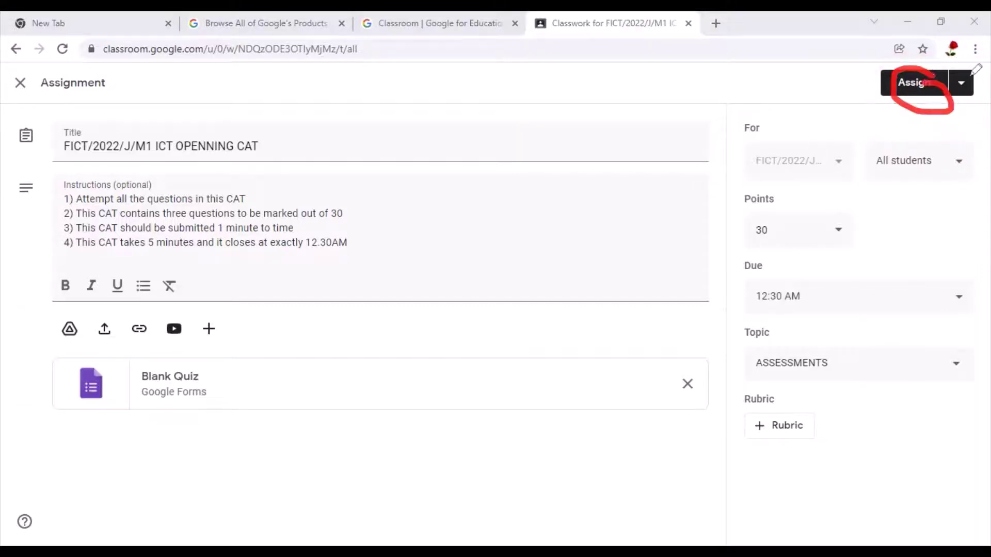
drag(980, 74, 988, 107)
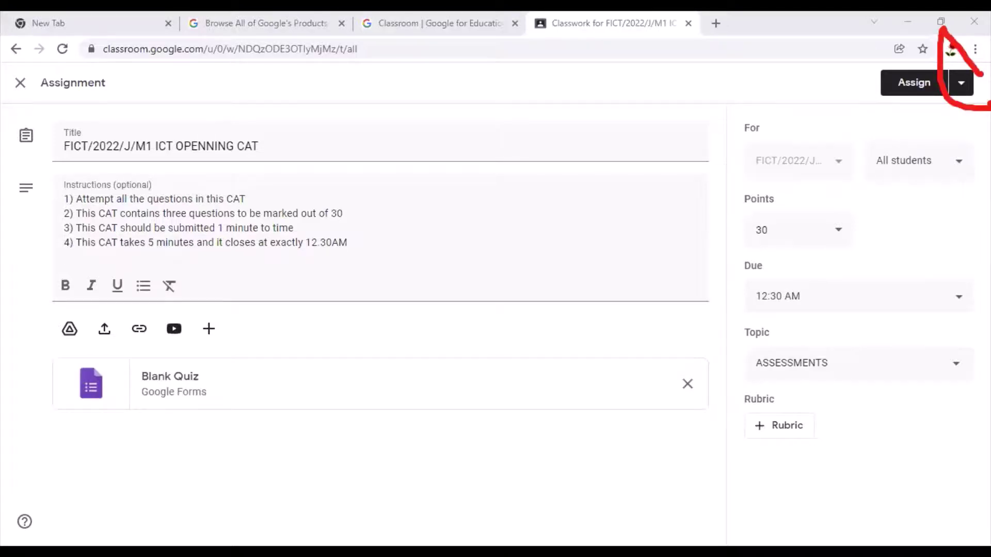
Start scheduling the assignment and set its publishing date to Jan 4, 2022.
click(963, 89)
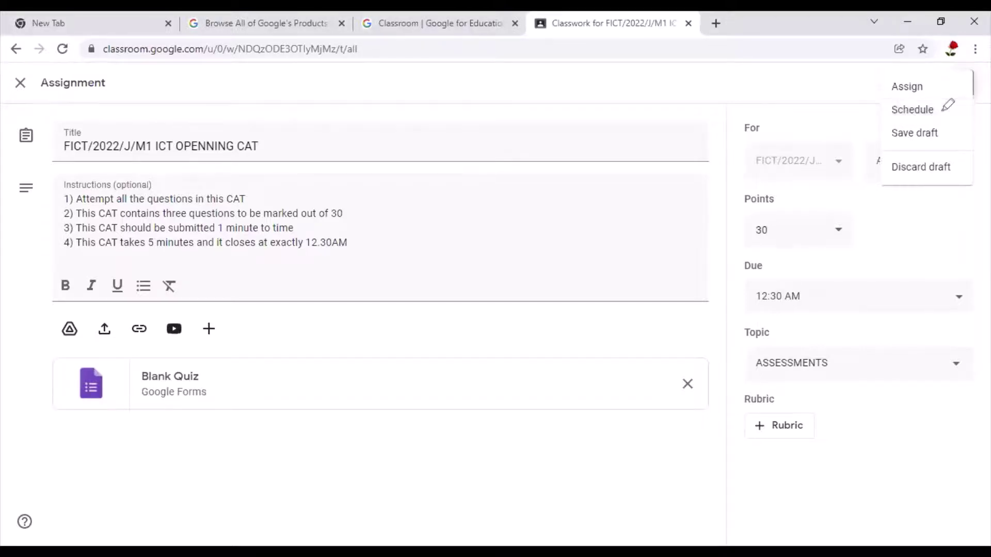
drag(940, 104, 946, 109)
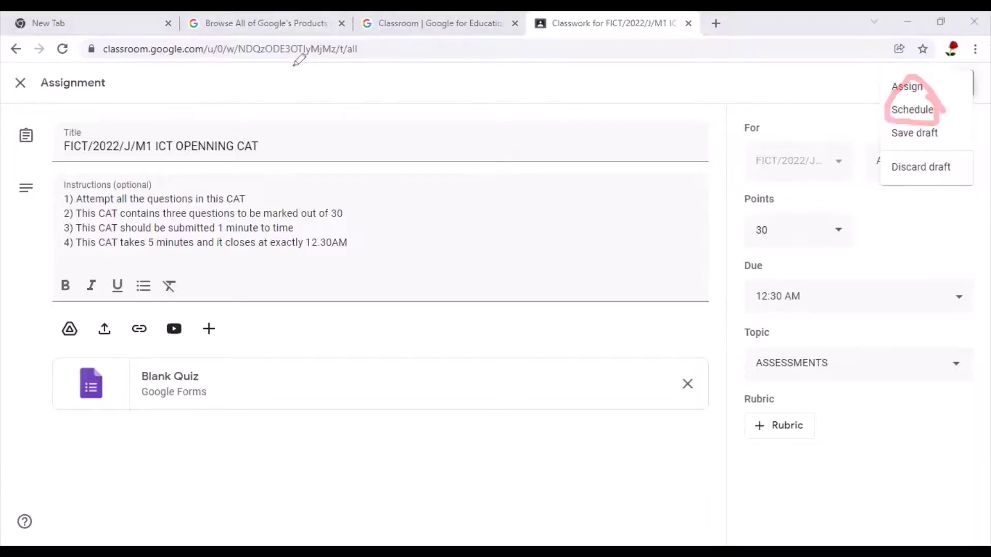
click(928, 114)
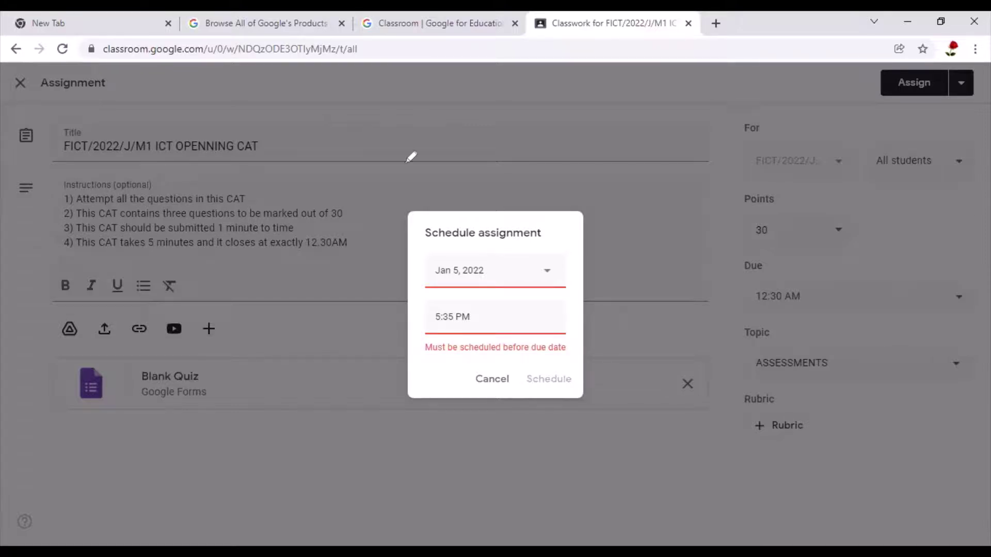
click(546, 277)
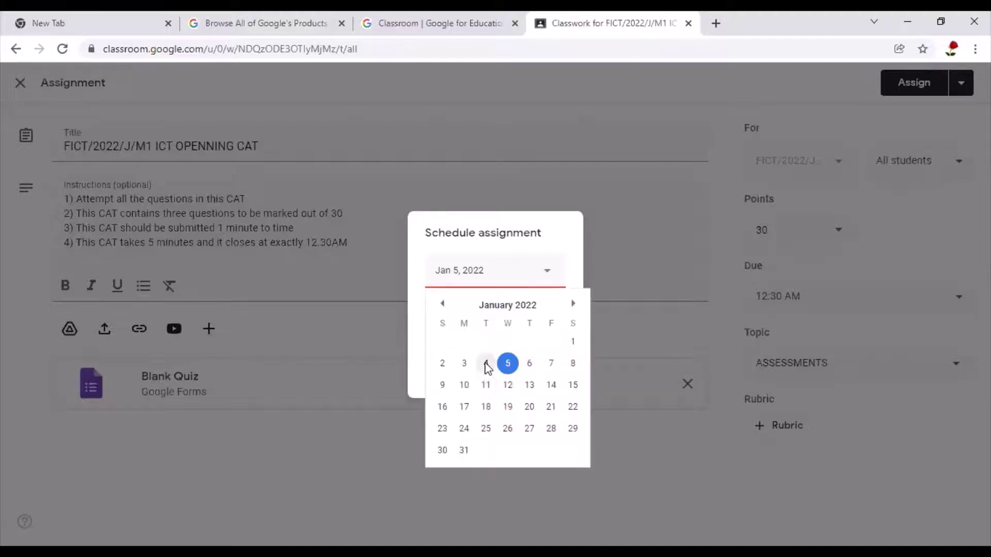
click(486, 364)
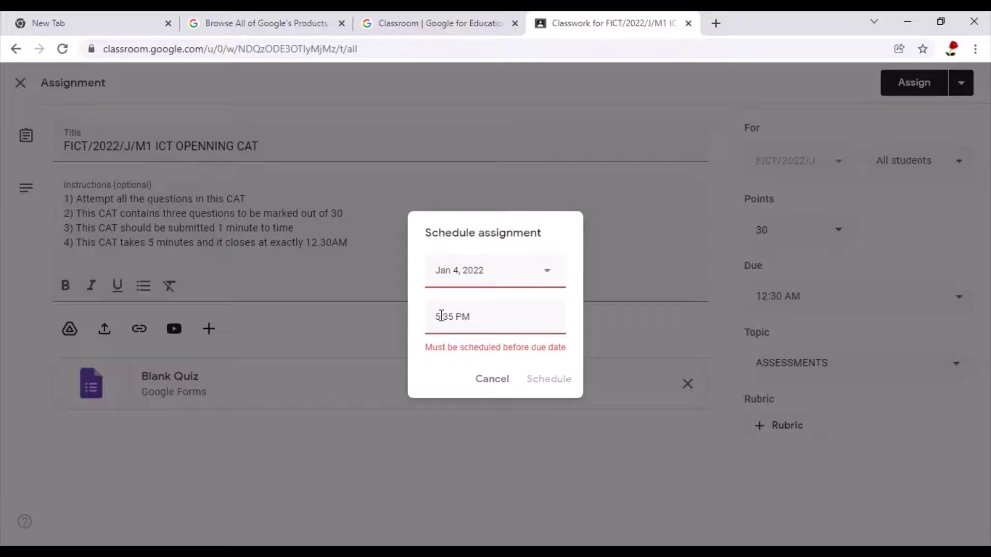
Set the assignment's scheduled publishing time to 12:25 AM.
key(BackSpace)
text(12)
click(458, 316)
key(BackSpace)
key(BackSpace)
text(25)
double_click(467, 317)
text(AM)
Reselect Jan 4, 2022 as the publishing date and schedule the assignment.
click(533, 280)
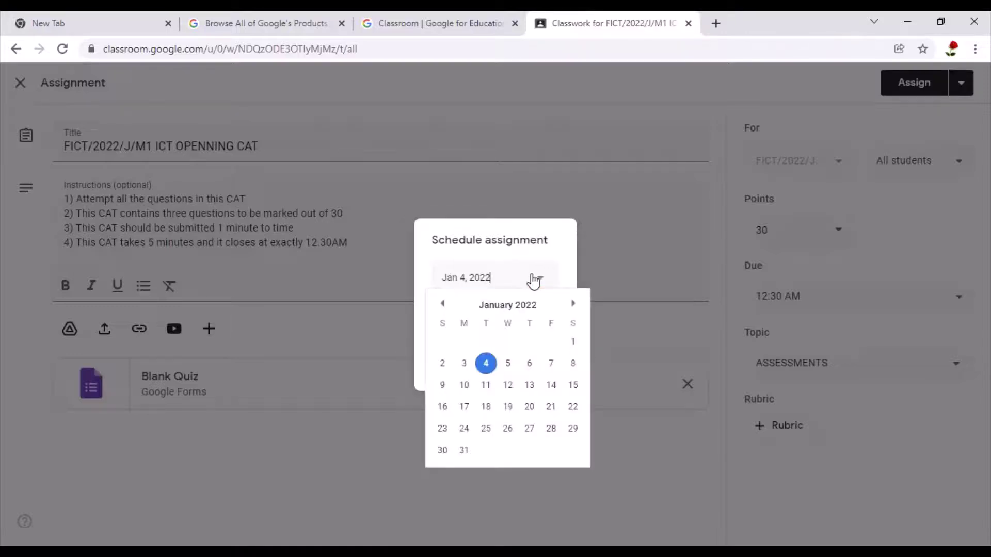
click(485, 364)
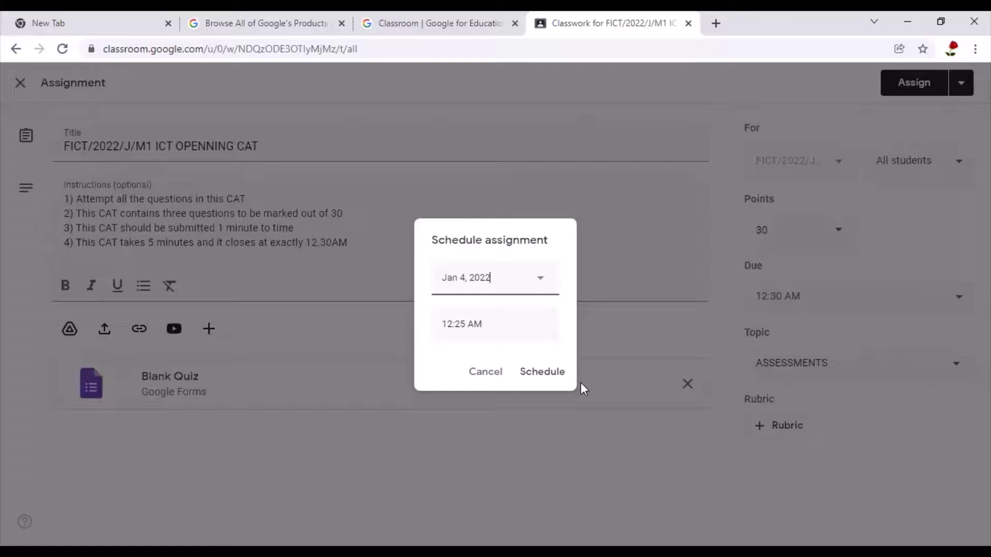
click(542, 372)
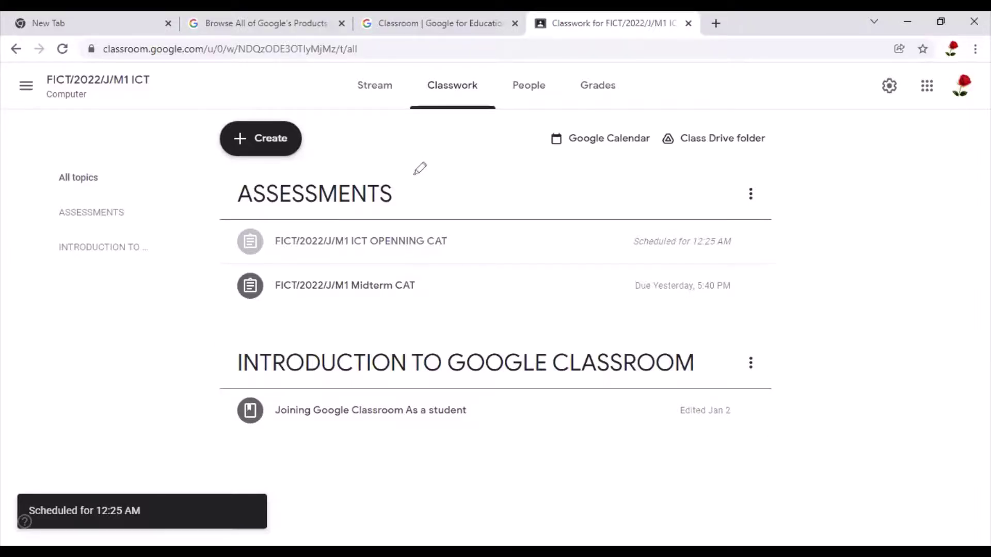
mouse_move(420, 169)
mouse_down()
mouse_move(486, 191)
mouse_move(333, 155)
mouse_up()
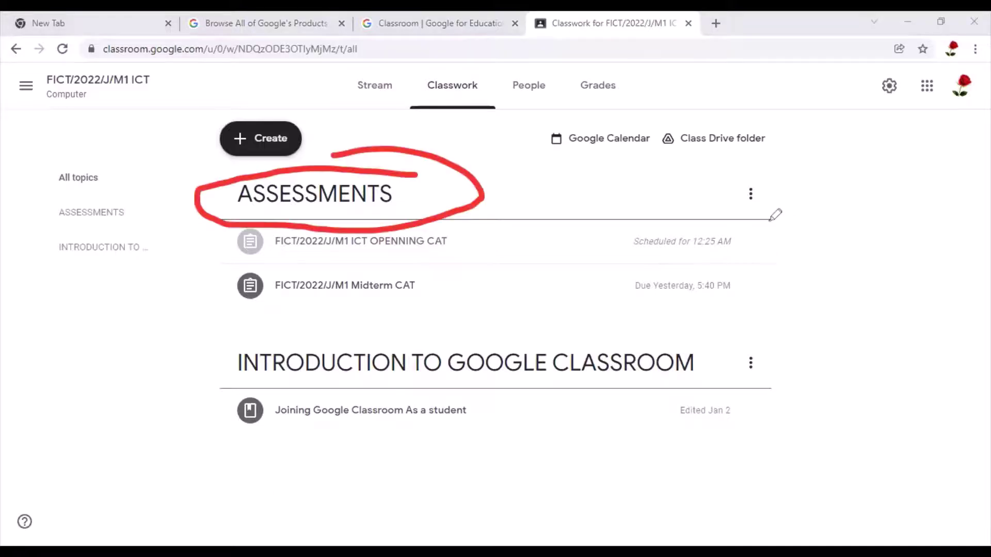
drag(642, 205, 773, 222)
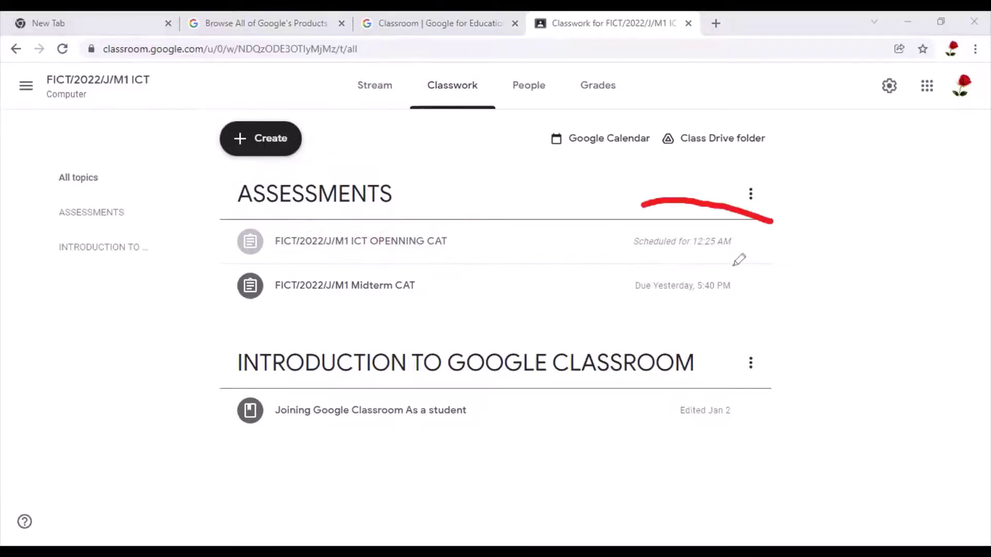
mouse_move(739, 259)
mouse_down()
mouse_move(807, 217)
mouse_move(743, 211)
mouse_up()
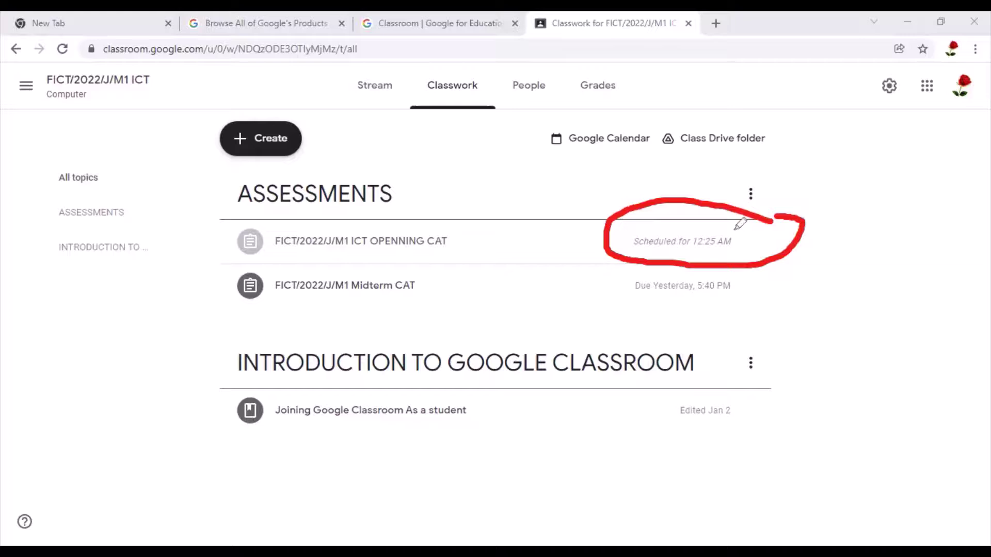
click(736, 229)
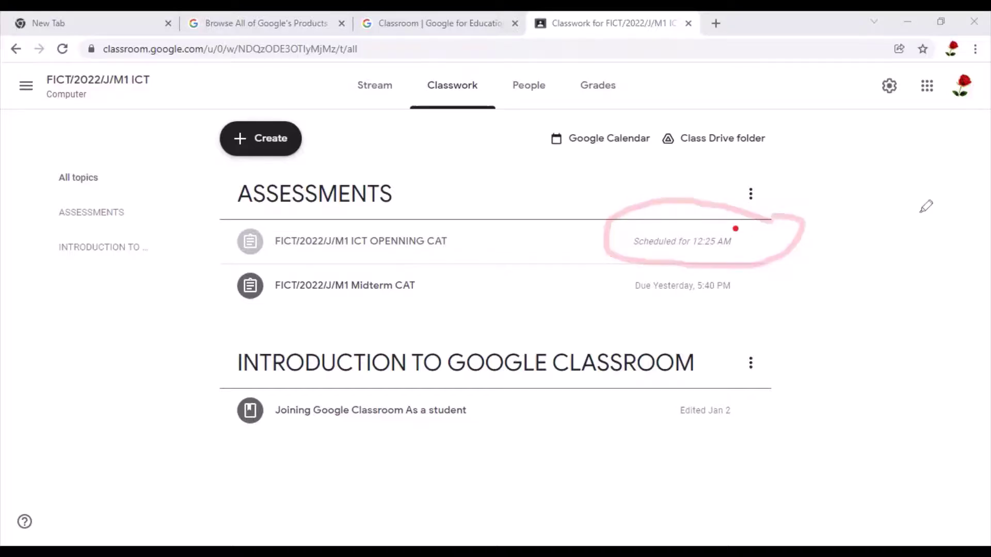
drag(736, 229, 888, 221)
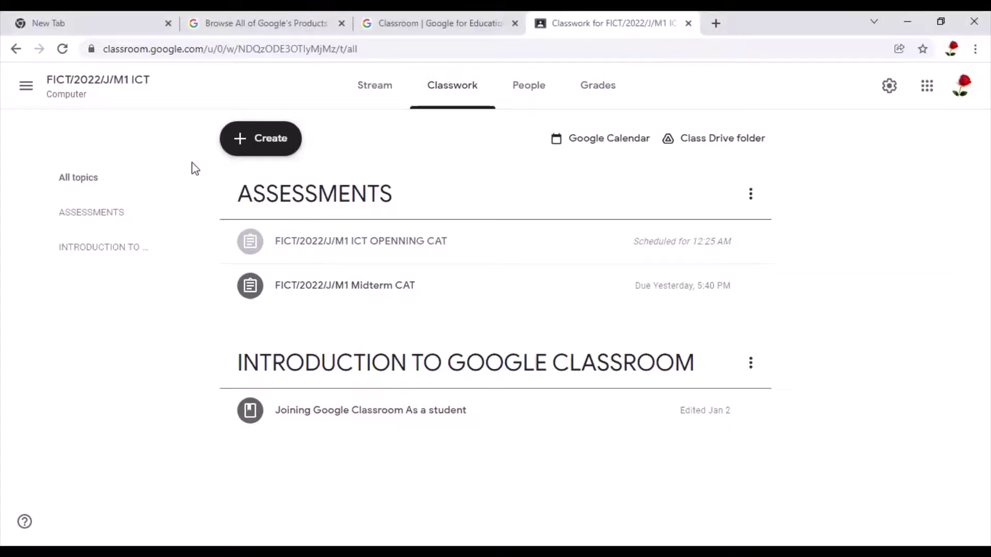
Check the class stream for the scheduled assignment, and return to the classwork list.
click(376, 87)
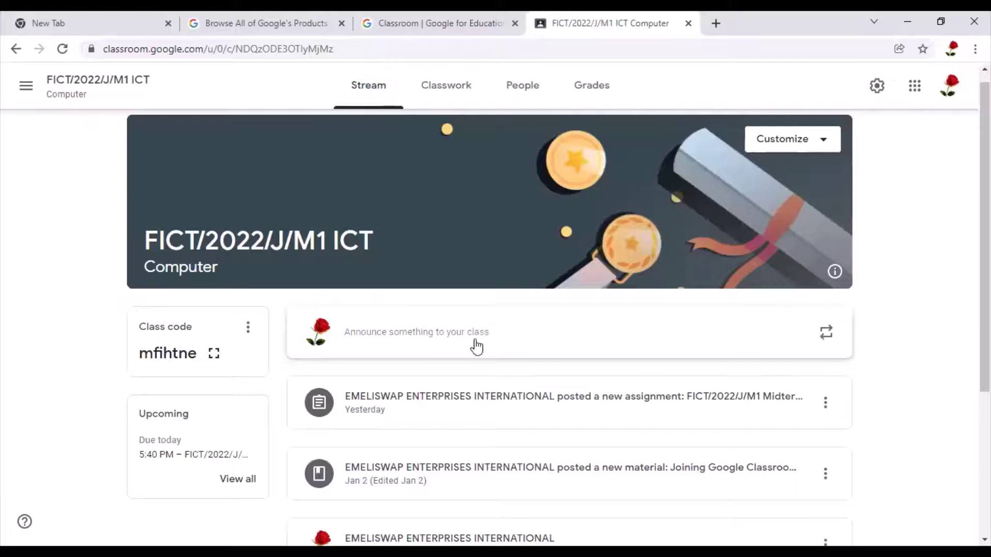
click(453, 88)
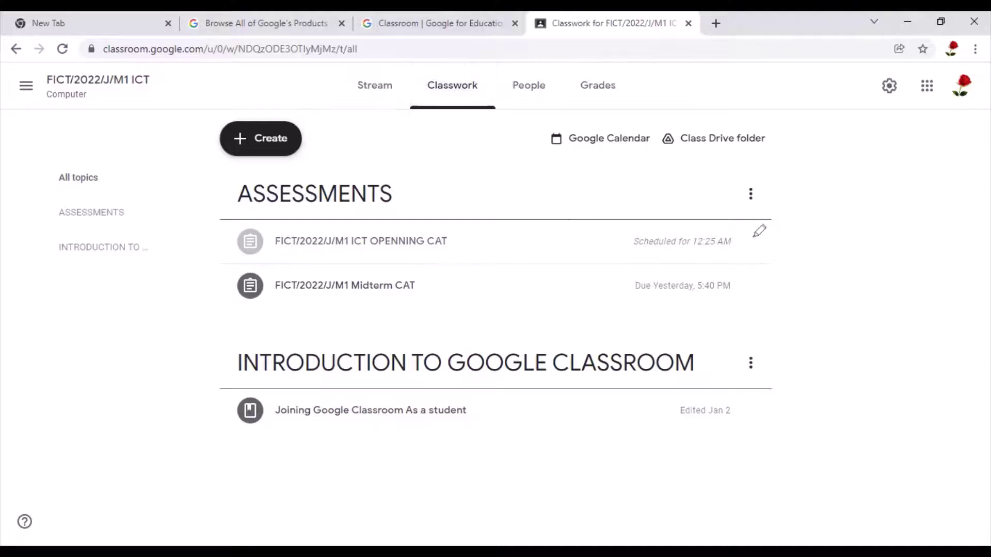
mouse_move(614, 258)
mouse_down()
mouse_move(746, 260)
mouse_move(744, 227)
mouse_move(724, 217)
mouse_up()
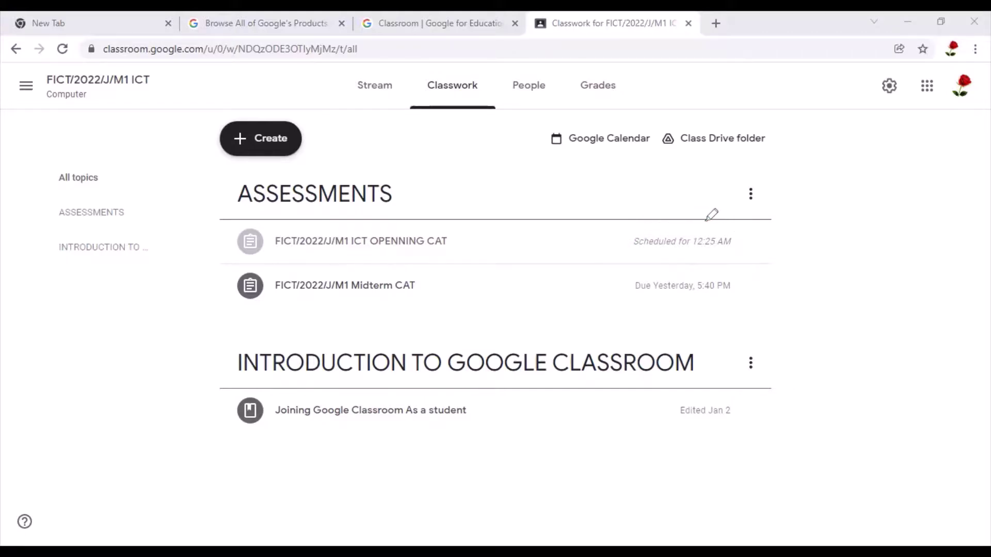
mouse_move(614, 213)
mouse_down()
mouse_move(757, 252)
mouse_move(686, 217)
mouse_up()
mouse_move(753, 233)
mouse_down()
mouse_move(679, 203)
mouse_move(609, 242)
mouse_move(682, 268)
mouse_move(720, 263)
mouse_move(777, 238)
mouse_move(744, 219)
mouse_up()
mouse_move(718, 217)
mouse_down()
mouse_move(626, 252)
mouse_move(636, 268)
mouse_up()
drag(753, 263, 700, 206)
mouse_move(440, 83)
mouse_down()
mouse_move(512, 60)
mouse_move(480, 38)
mouse_up()
mouse_move(398, 66)
mouse_down()
mouse_move(354, 77)
mouse_move(395, 61)
mouse_up()
View the class's list of teachers and students.
click(536, 94)
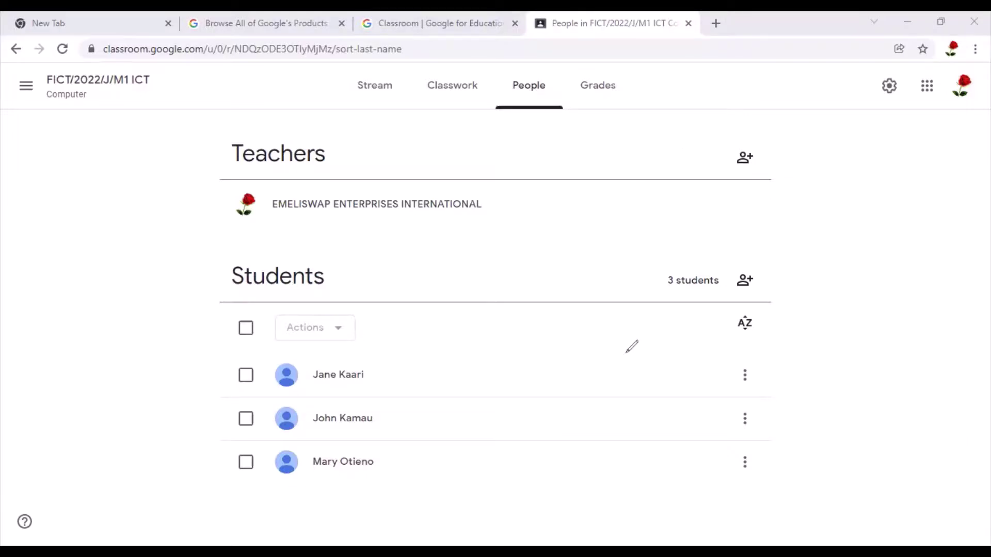
mouse_move(394, 341)
mouse_down()
mouse_move(277, 431)
mouse_move(376, 331)
mouse_up()
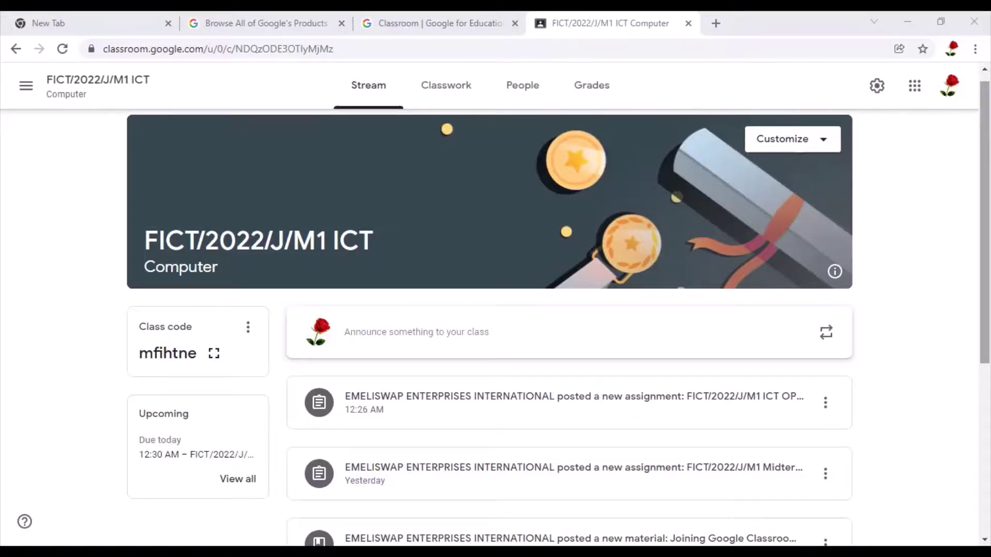
Look through the class stream for the "FICT/2022/J/M1 ICT OPENNING CAT" assignment post.
scroll(496, 279, up, 1)
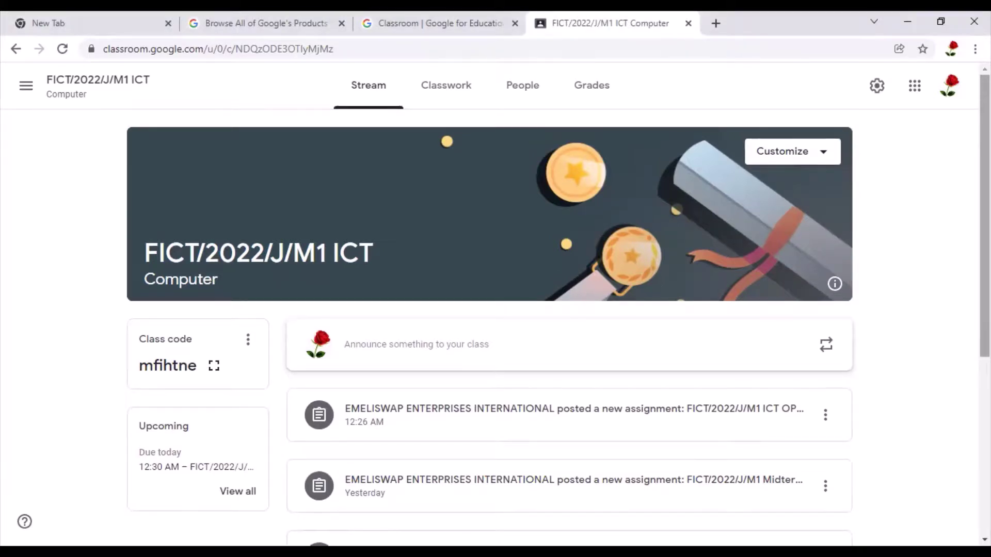
scroll(496, 278, down, 2)
scroll(495, 279, up, 2)
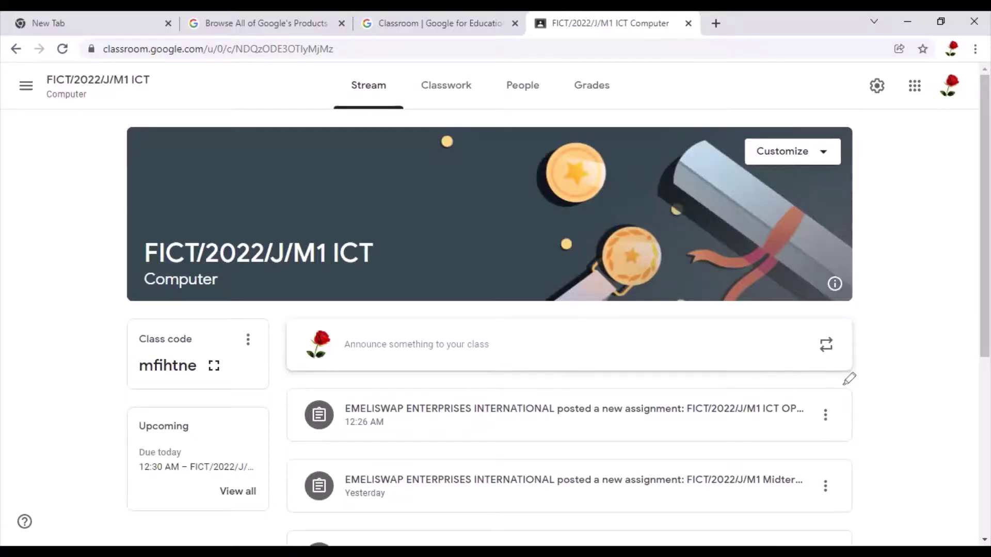
mouse_move(843, 385)
mouse_down()
mouse_move(619, 371)
mouse_move(283, 381)
mouse_move(269, 421)
mouse_move(342, 471)
mouse_move(459, 433)
mouse_move(886, 420)
mouse_move(835, 384)
mouse_up()
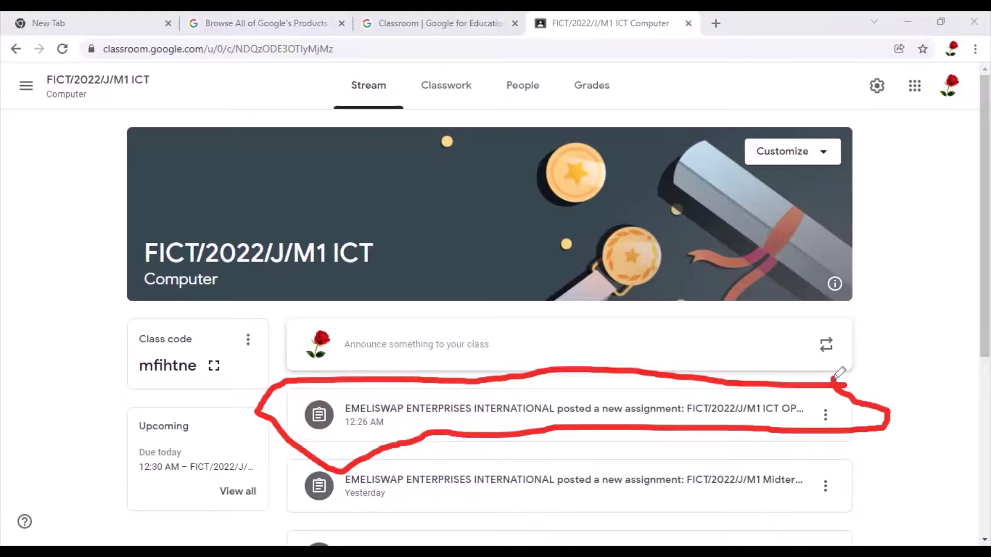
mouse_move(486, 70)
mouse_down()
mouse_move(413, 142)
mouse_move(488, 68)
mouse_up()
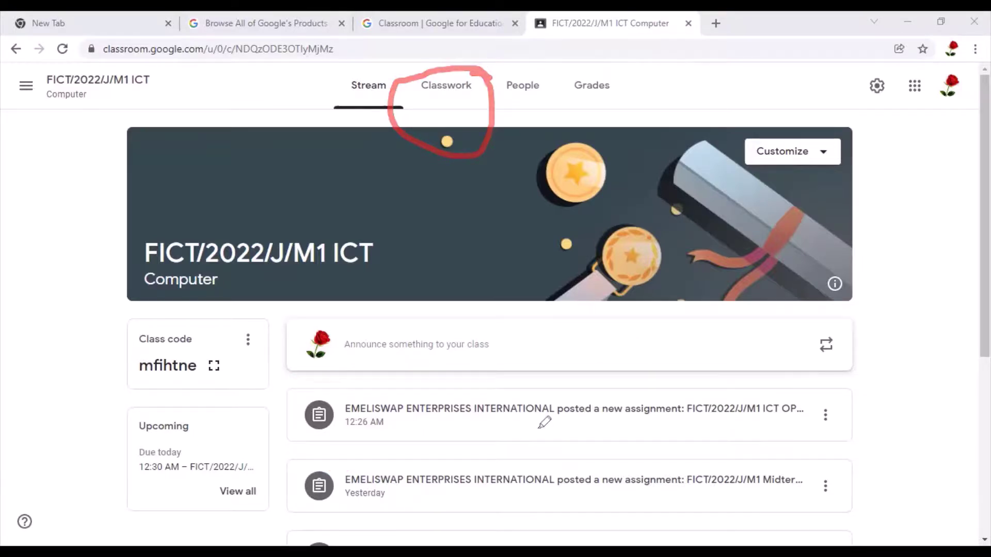
Open the classwork list and check the opening CAT's entry and due time under ASSESSMENTS.
click(470, 80)
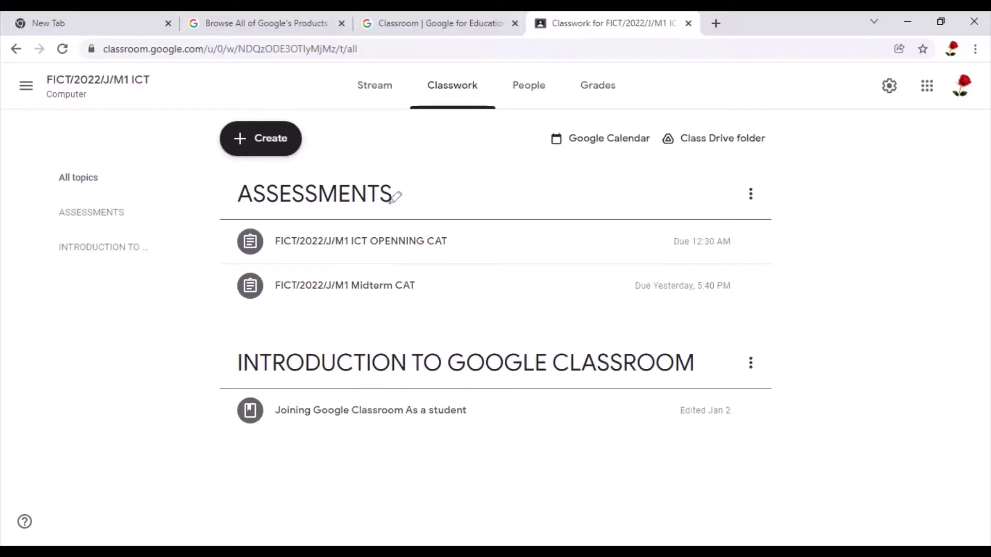
mouse_move(362, 209)
mouse_down()
mouse_move(277, 224)
mouse_move(297, 264)
mouse_move(467, 258)
mouse_move(447, 229)
mouse_move(443, 269)
mouse_up()
mouse_move(761, 226)
mouse_down()
mouse_move(664, 222)
mouse_move(687, 250)
mouse_move(773, 249)
mouse_move(751, 222)
mouse_up()
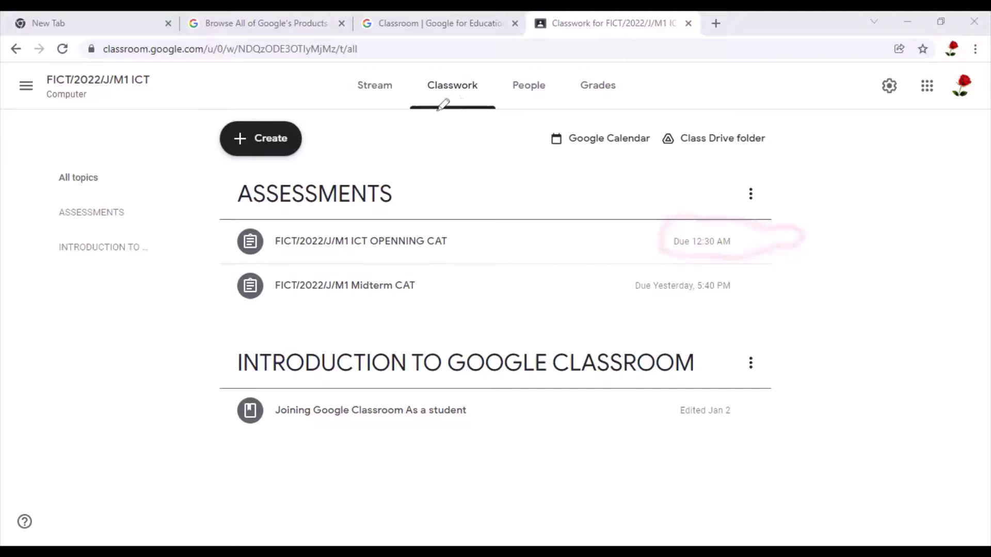
Find the "FICT/2022/J/M1 ICT OPENNING CAT" post in the class stream and open its student work.
mouse_move(669, 214)
mouse_down()
mouse_move(666, 236)
mouse_move(726, 250)
mouse_move(739, 227)
mouse_up()
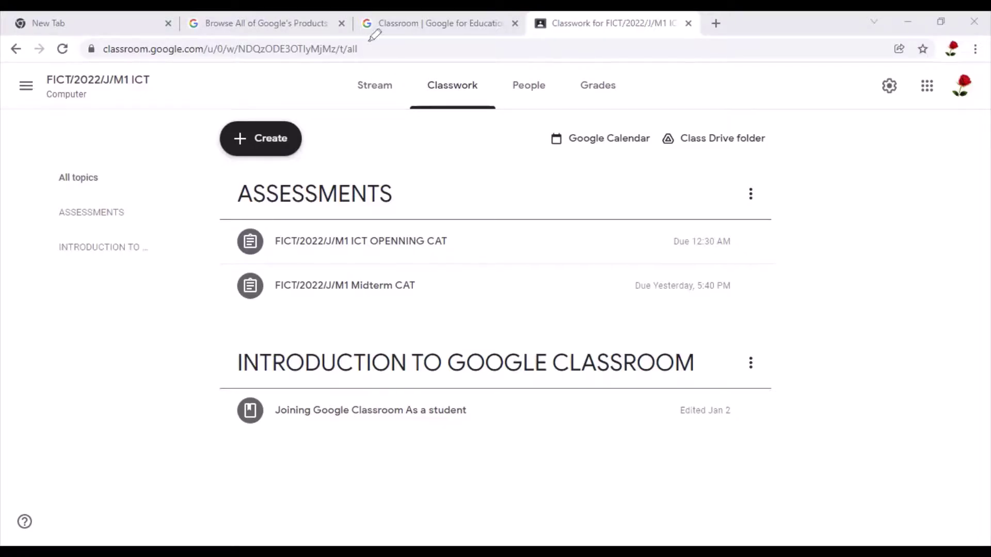
mouse_move(391, 70)
mouse_down()
mouse_move(382, 67)
mouse_move(368, 99)
mouse_move(403, 83)
mouse_move(382, 68)
mouse_up()
click(369, 93)
scroll(639, 323, down, 2)
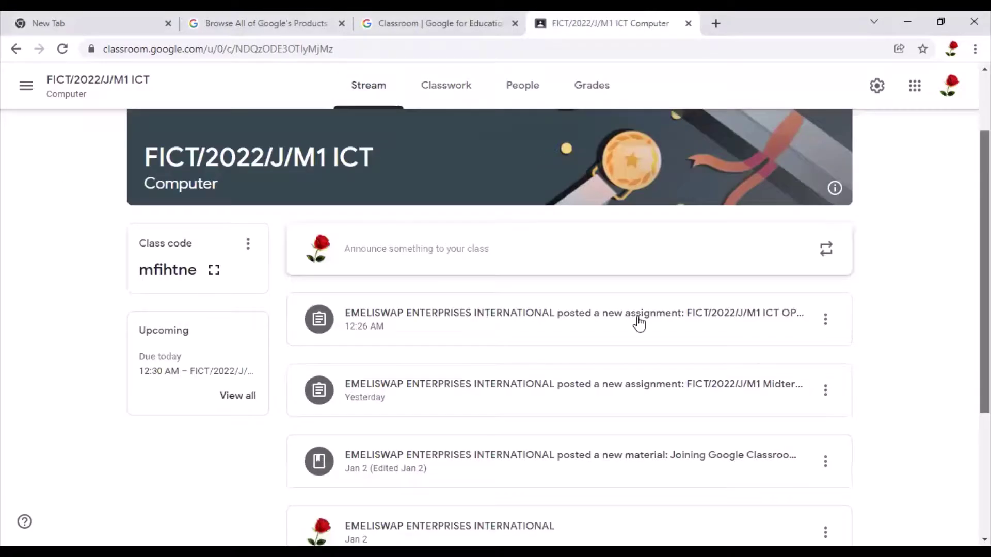
scroll(568, 243, down, 2)
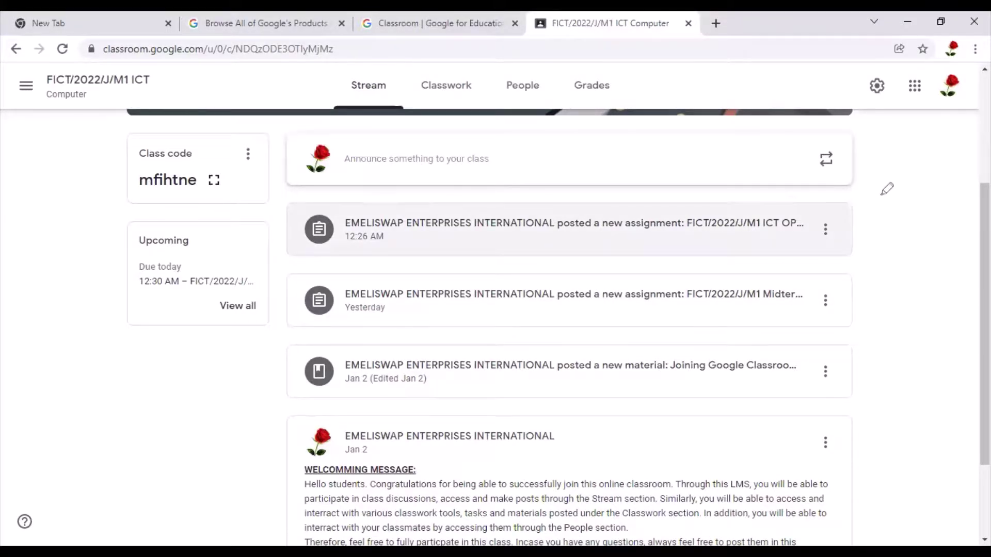
drag(780, 211, 886, 192)
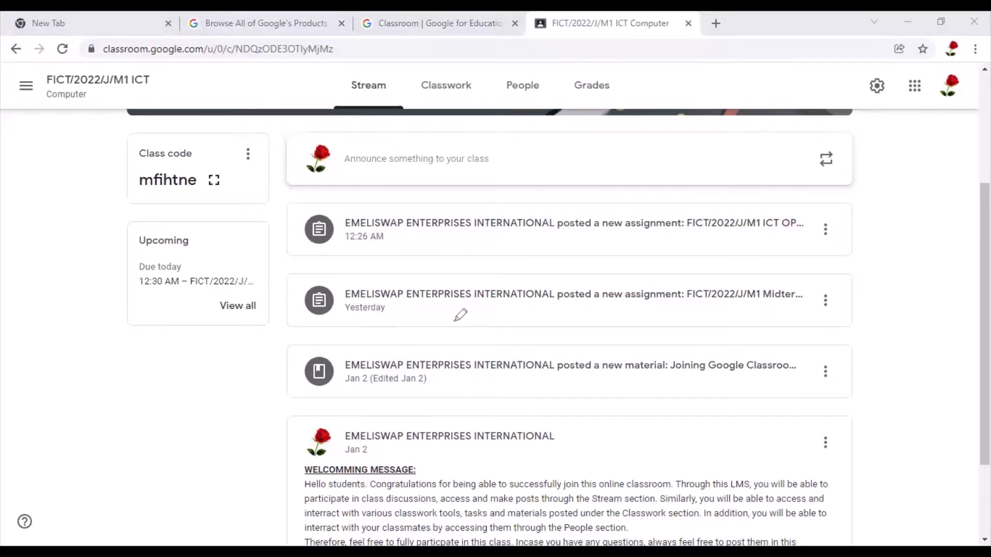
click(476, 223)
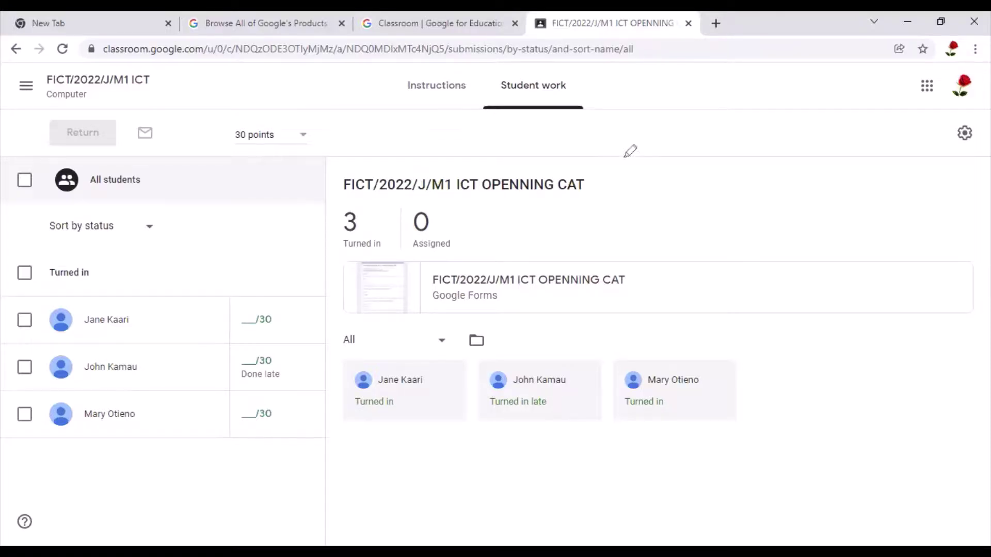
Review the turned-in and assigned counts and each student's submission status for the opening CAT.
click(638, 170)
drag(491, 147, 347, 160)
drag(442, 387, 442, 385)
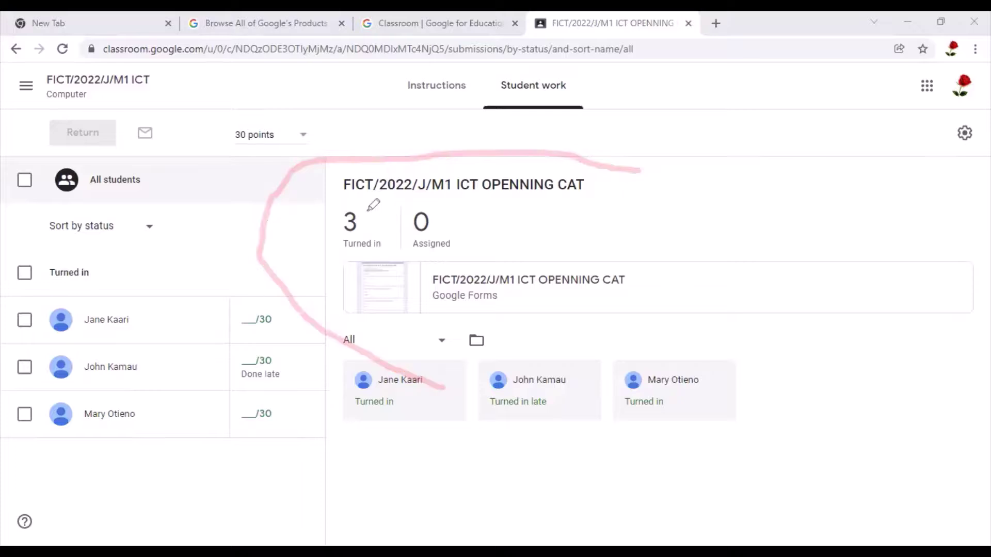
drag(361, 211, 363, 209)
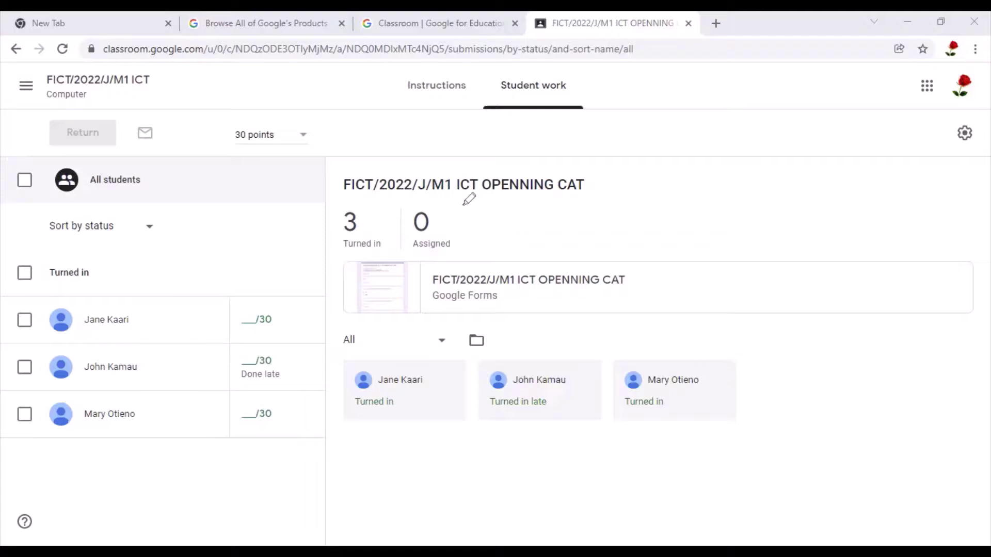
mouse_move(468, 206)
mouse_down()
mouse_move(443, 192)
mouse_move(431, 266)
mouse_move(467, 206)
mouse_up()
drag(423, 387, 396, 345)
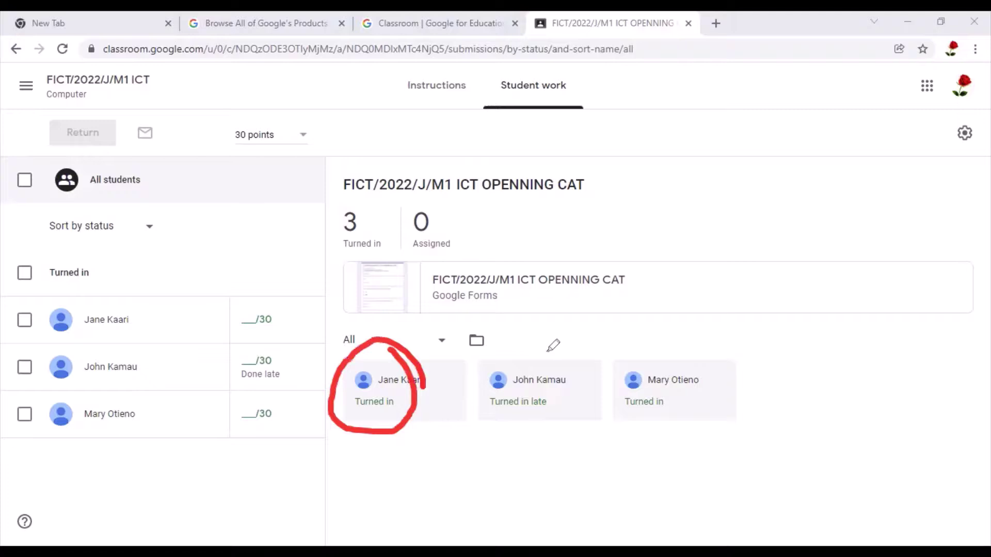
drag(549, 351, 572, 396)
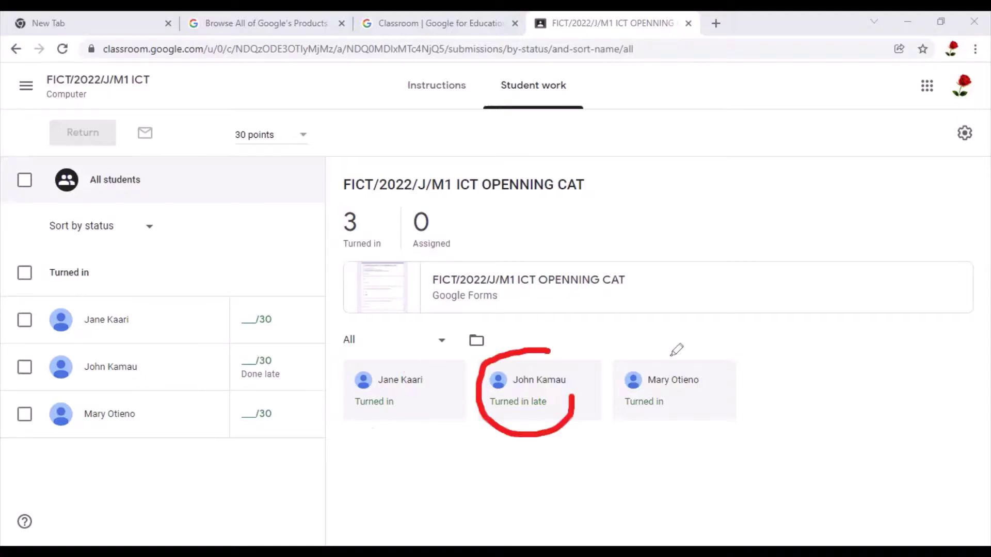
mouse_move(692, 355)
mouse_down()
mouse_move(624, 400)
mouse_move(679, 421)
mouse_move(682, 345)
mouse_up()
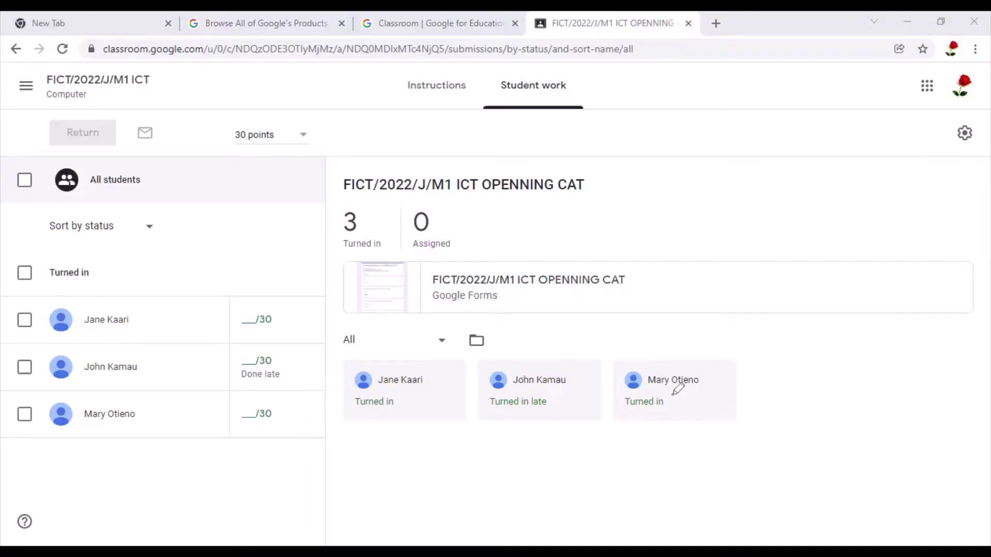
drag(689, 400, 642, 374)
Check the students' grade fields in the submission list and the Google Forms quiz attached to the assignment.
drag(243, 306, 265, 295)
drag(242, 349, 272, 336)
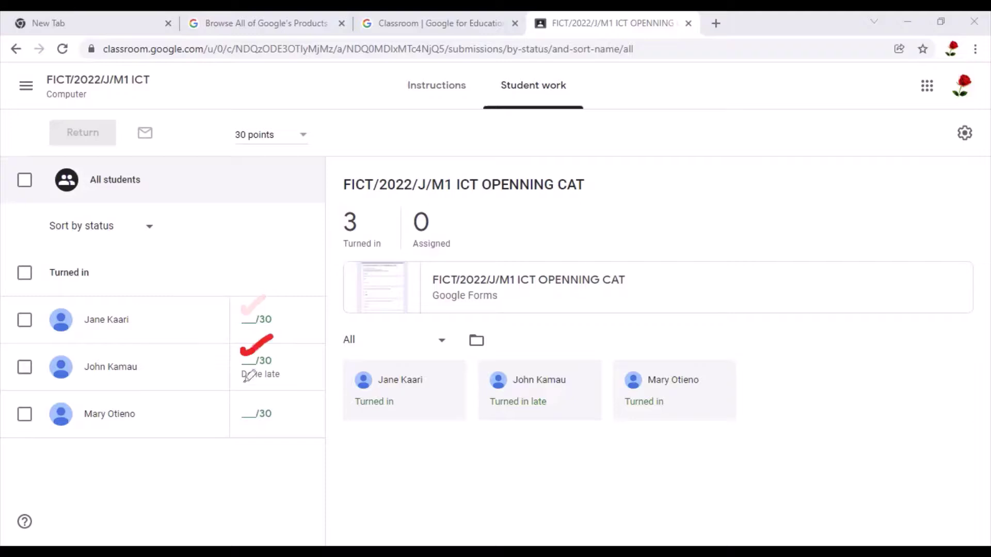
drag(246, 401, 266, 386)
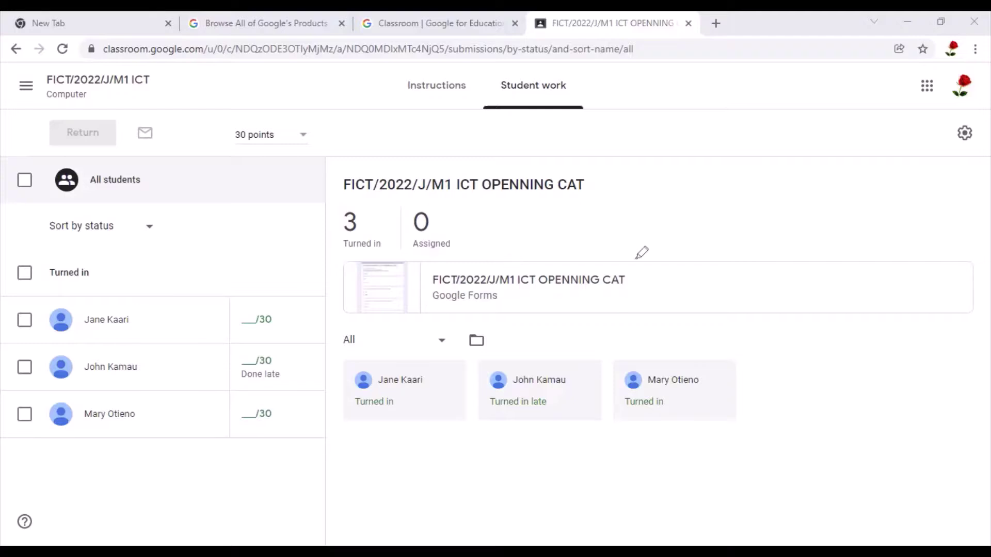
click(589, 278)
mouse_move(552, 256)
mouse_down()
mouse_move(425, 276)
mouse_move(562, 318)
mouse_move(622, 299)
mouse_move(621, 287)
mouse_move(521, 260)
mouse_up()
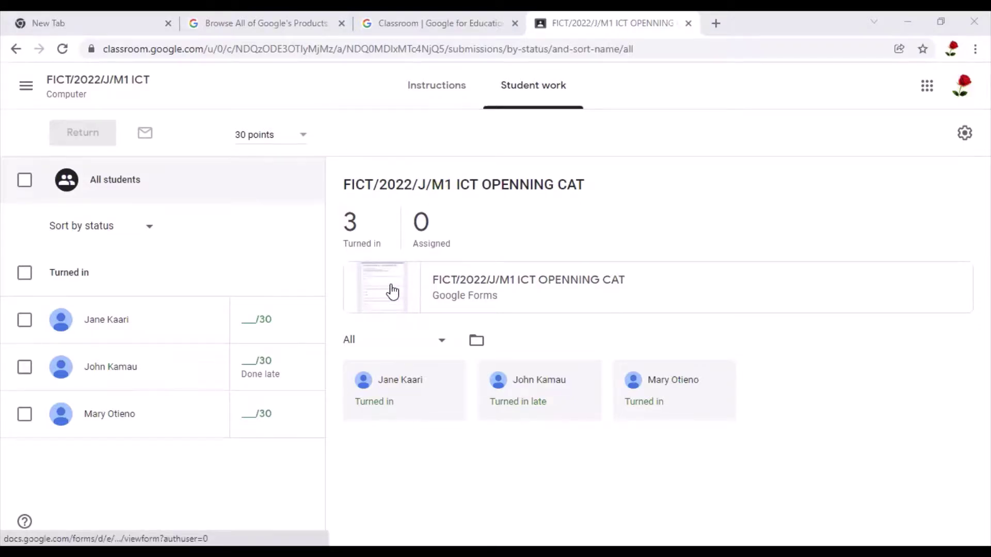
Open the attached "FICT/2022/J/M1 ICT OPENNING CAT" form and look through its questions.
click(454, 288)
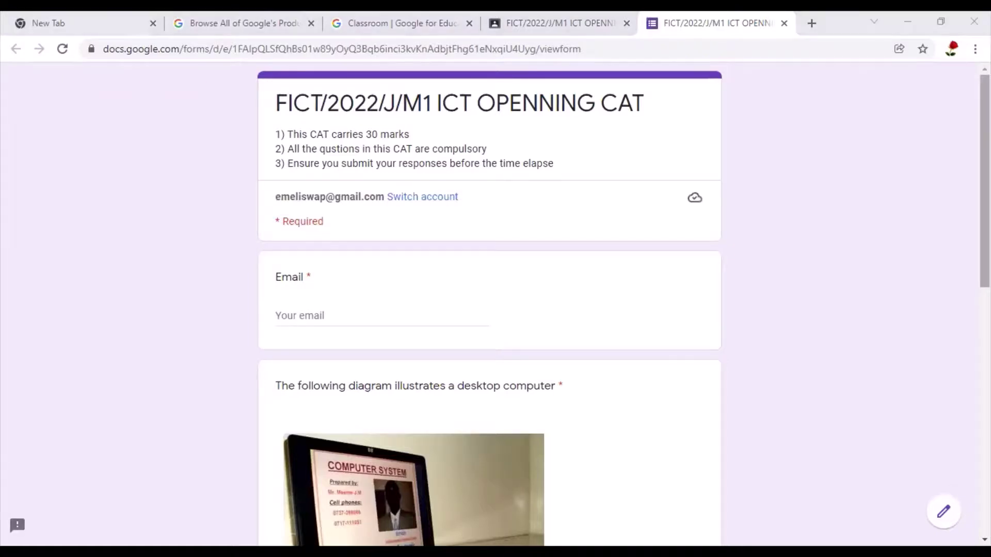
scroll(757, 311, down, 13)
scroll(758, 310, up, 3)
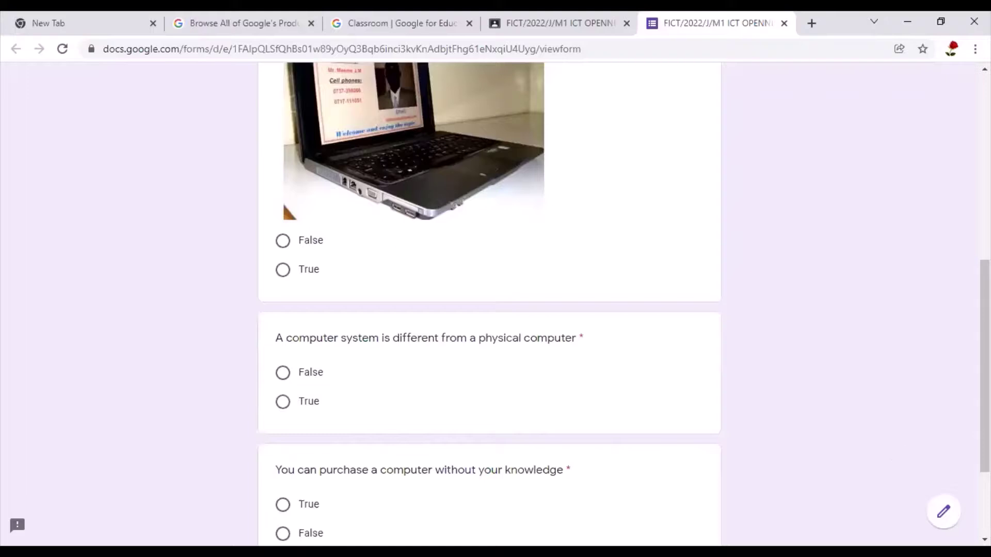
Switch the quiz form to editing mode and open its collected responses.
drag(950, 468, 955, 473)
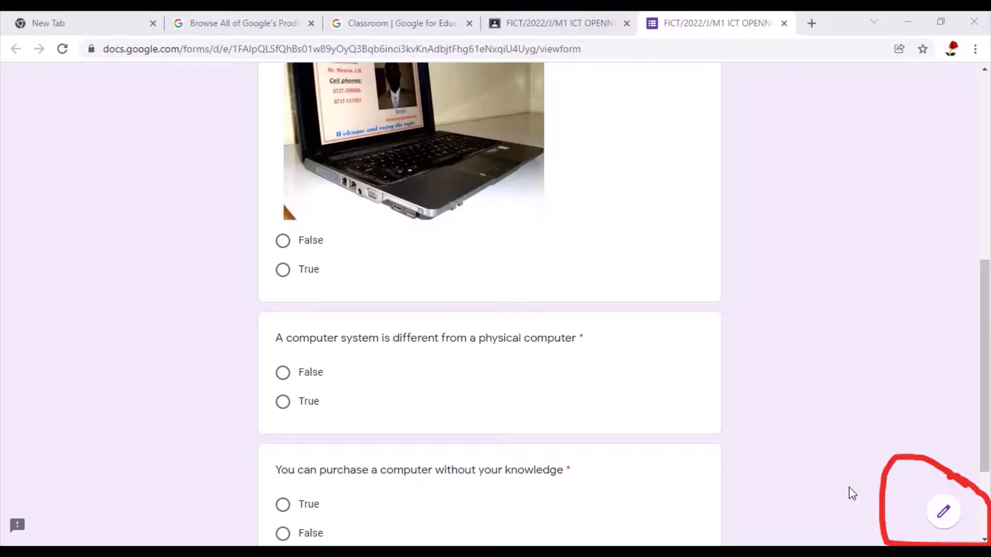
click(943, 513)
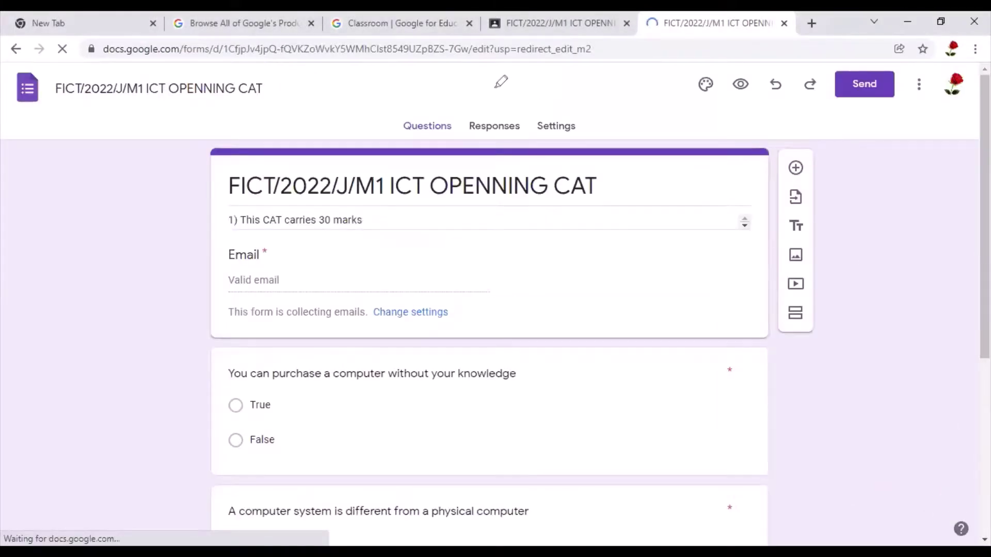
mouse_move(501, 81)
mouse_down()
mouse_move(531, 124)
mouse_move(531, 99)
mouse_move(511, 81)
mouse_up()
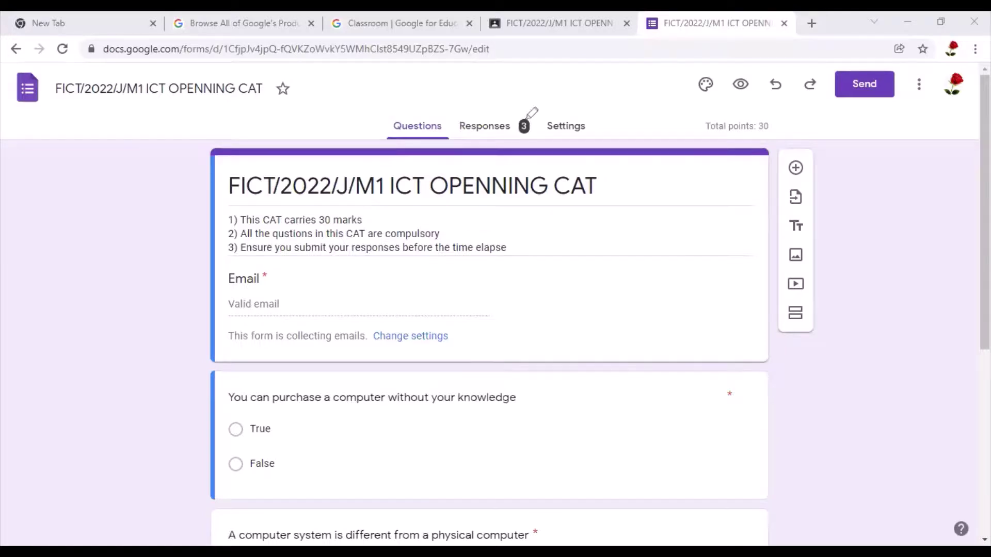
drag(522, 110, 519, 113)
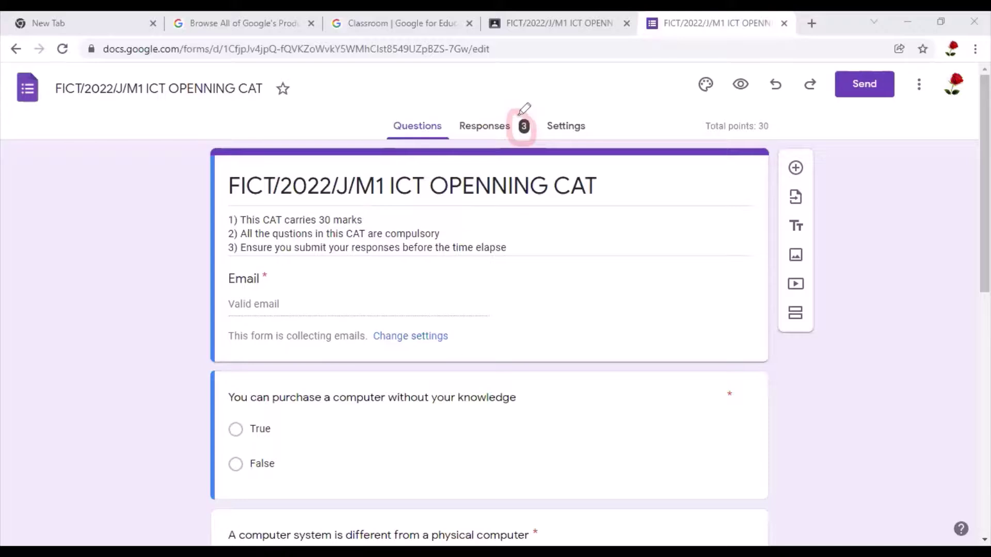
click(491, 133)
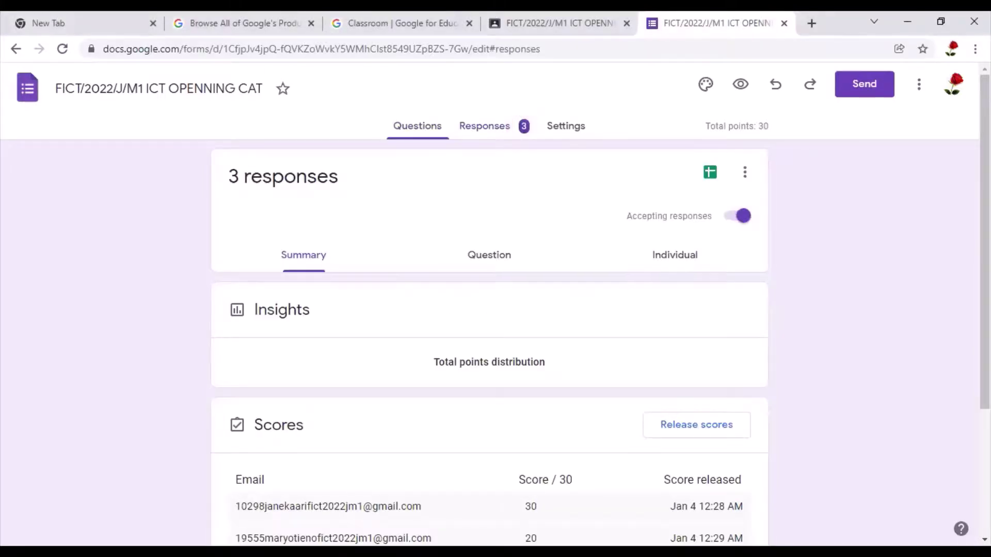
Examine the response summary's Insights, including the average, median, range and total points distribution chart.
scroll(490, 341, down, 2)
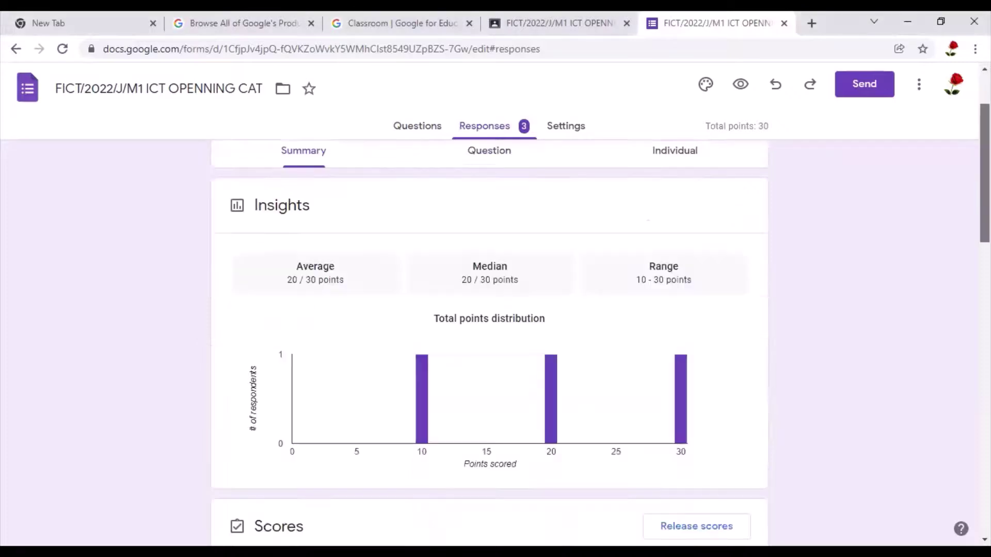
scroll(490, 341, up, 2)
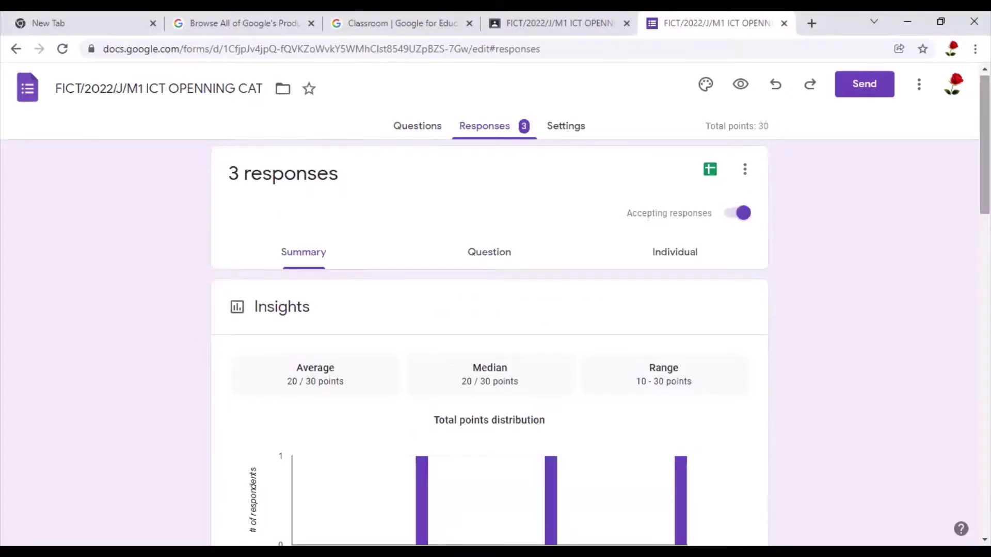
scroll(489, 341, down, 2)
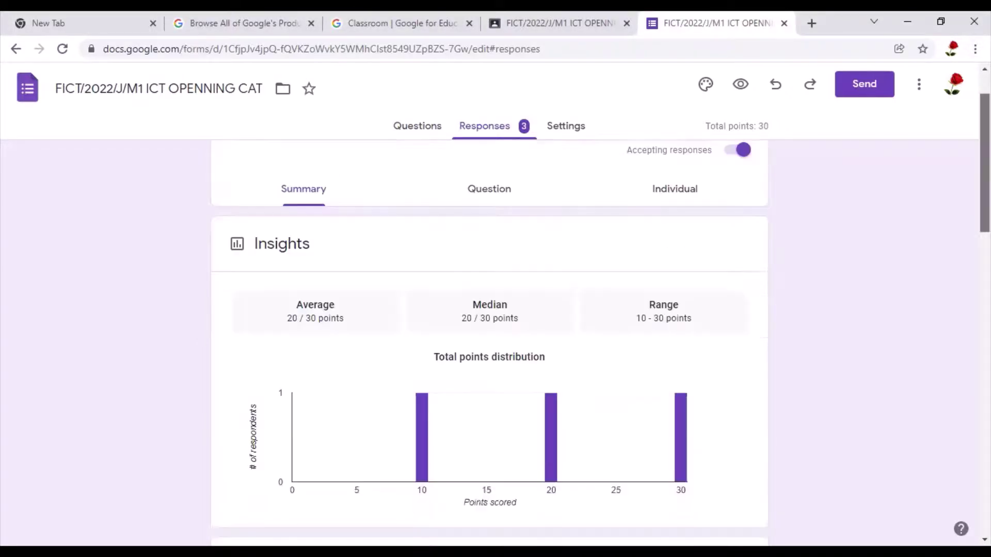
scroll(489, 341, down, 1)
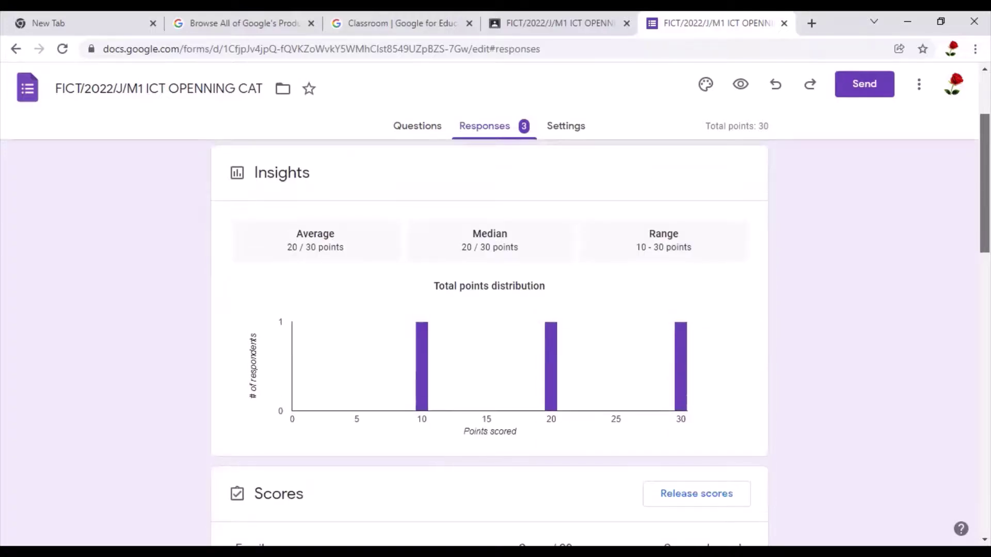
scroll(490, 341, down, 1)
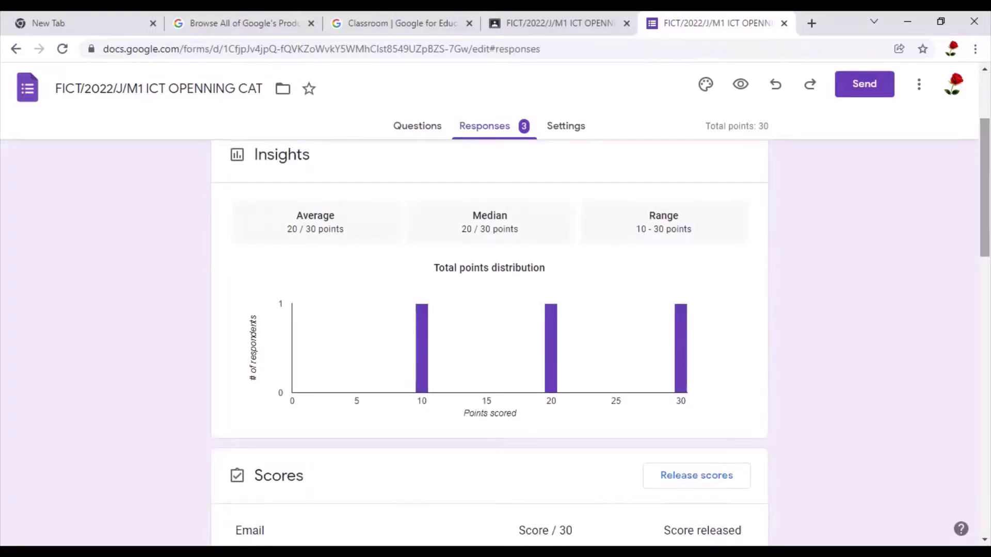
scroll(489, 341, down, 1)
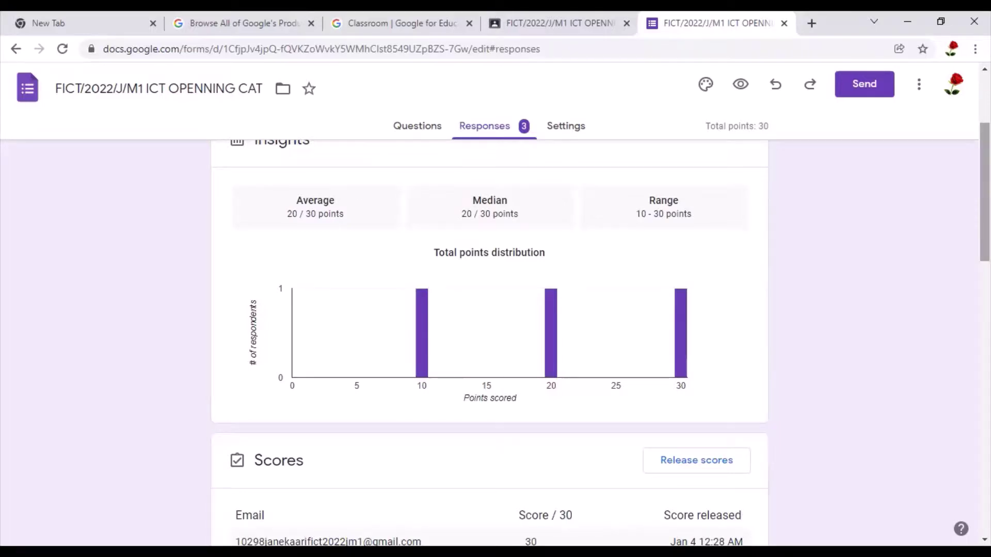
scroll(489, 336, down, 1)
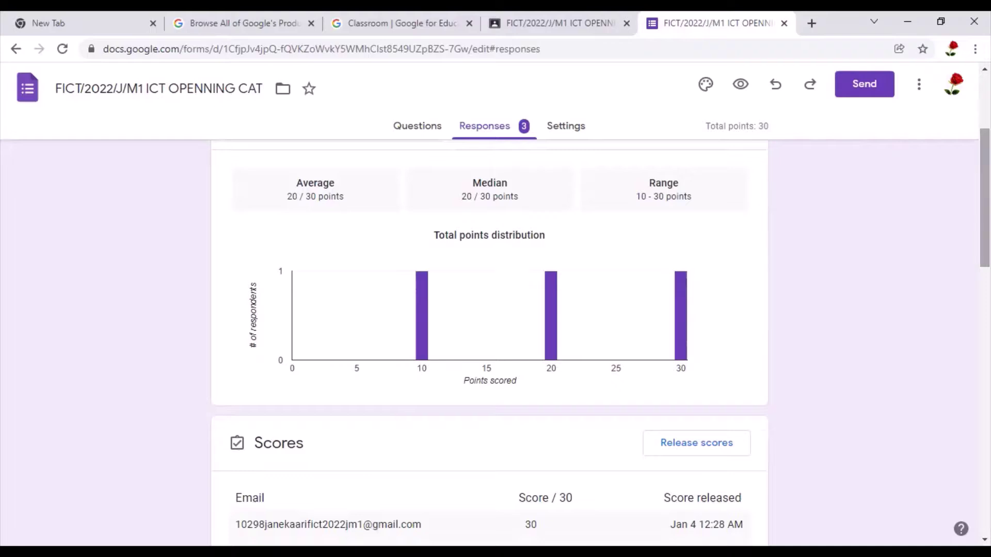
scroll(589, 483, down, 2)
scroll(589, 483, up, 1)
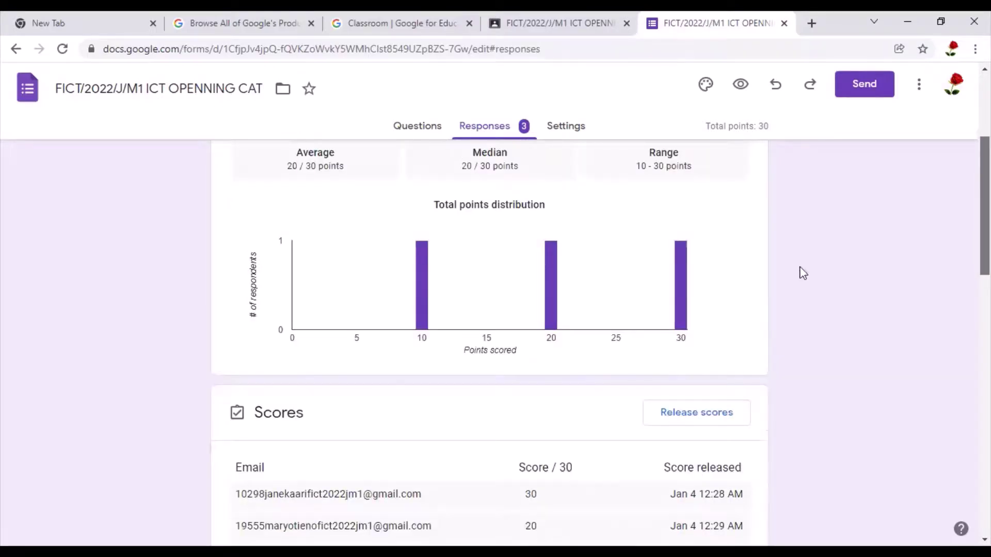
scroll(801, 272, up, 4)
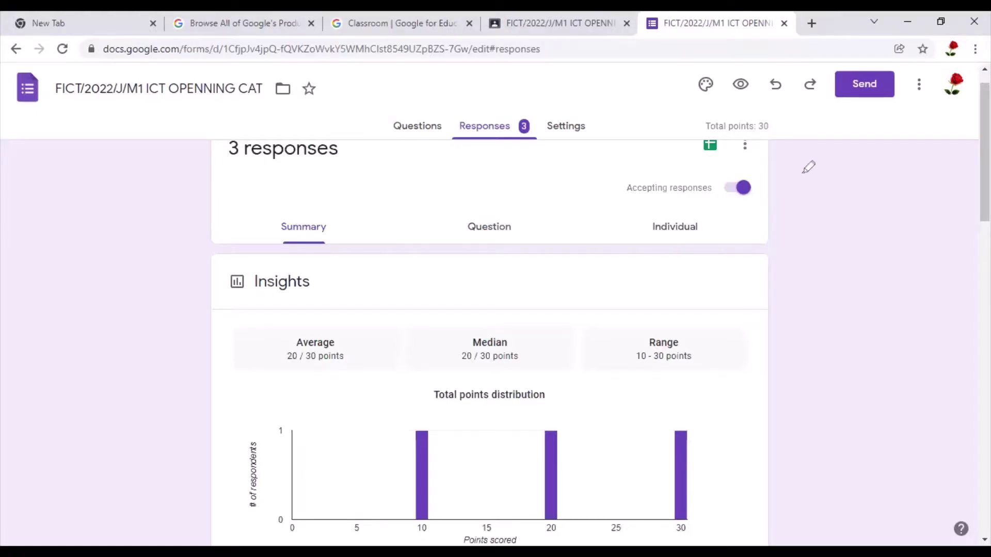
drag(687, 397, 861, 313)
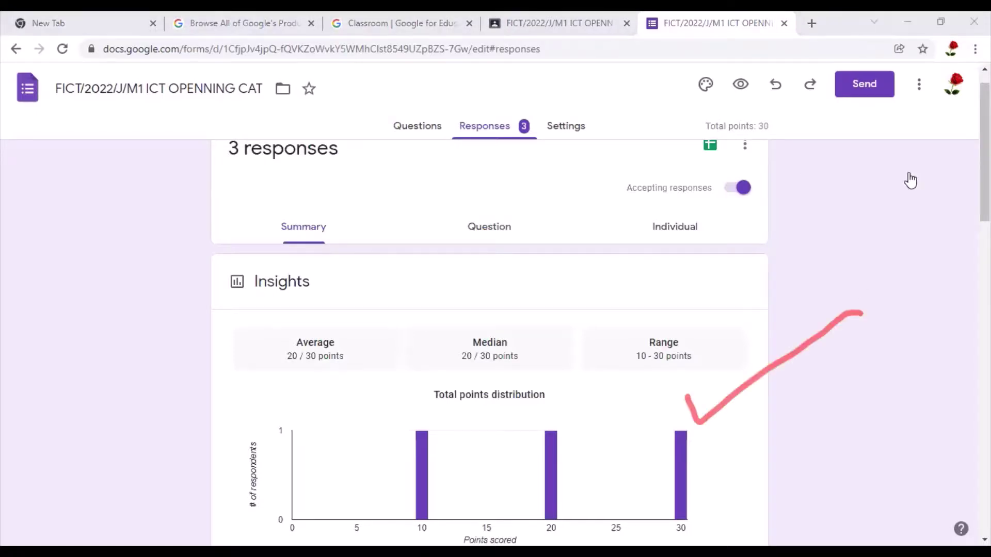
Examine the Scores table in the response summary, including each student's score and score release time.
scroll(490, 341, down, 7)
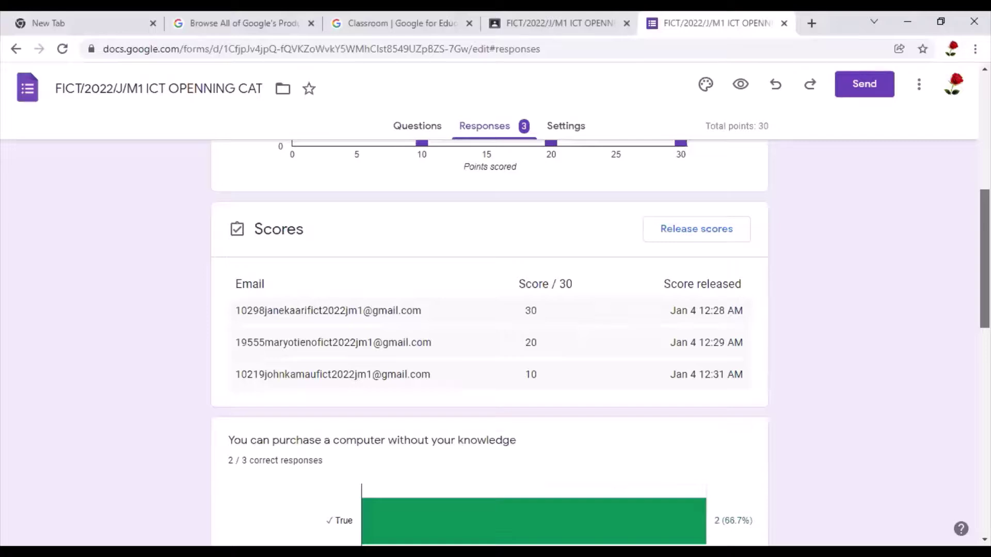
scroll(809, 90, down, 1)
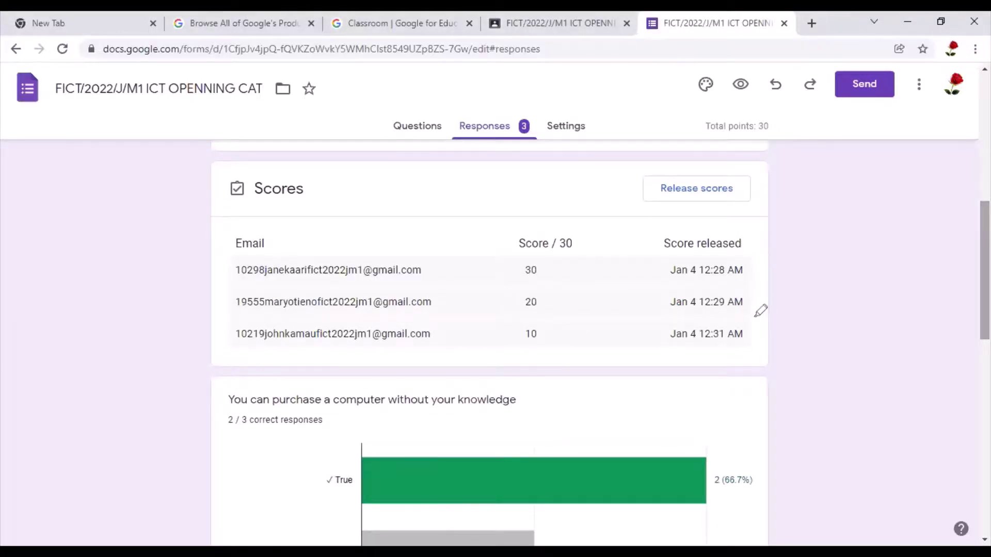
drag(755, 264, 856, 223)
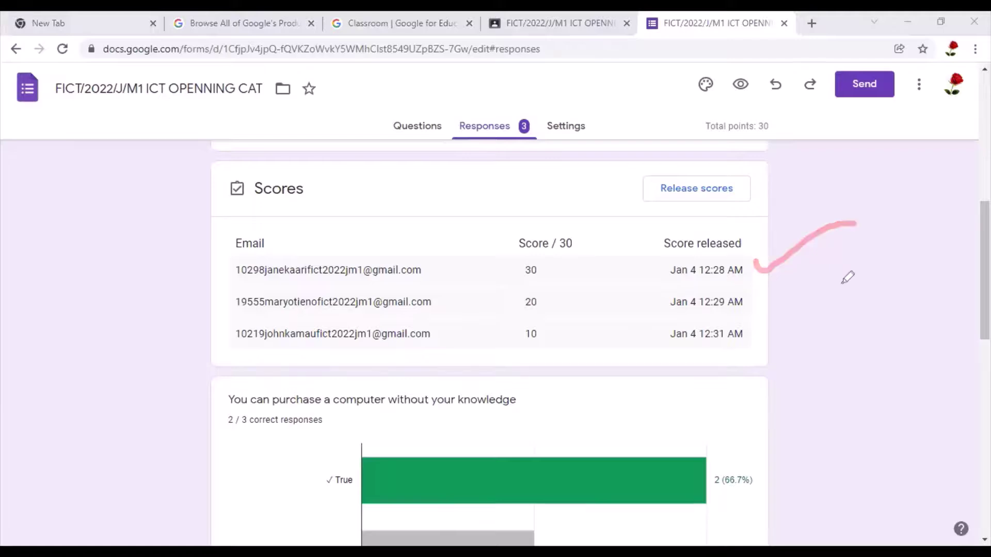
mouse_move(845, 282)
mouse_down()
mouse_move(753, 308)
mouse_move(810, 327)
mouse_up()
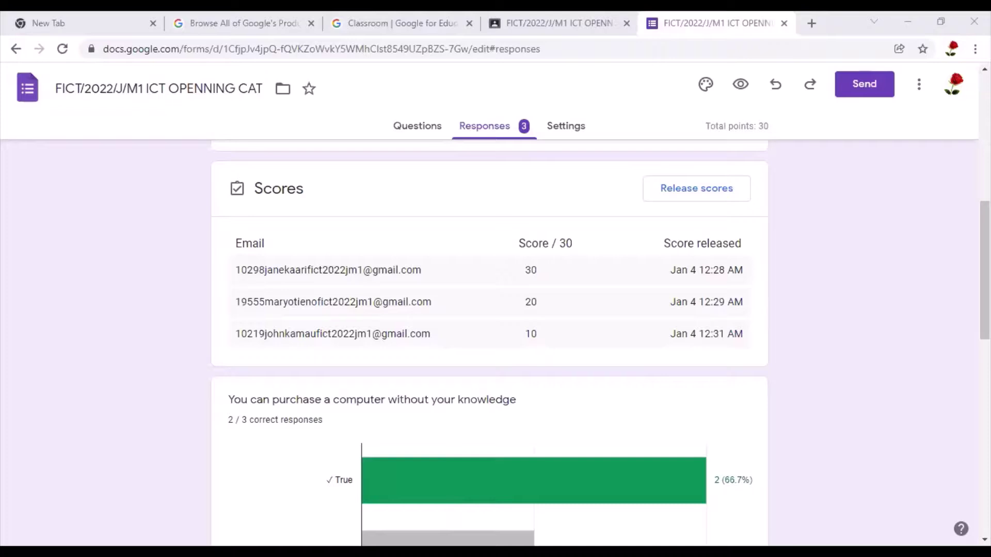
Look through the summary's answer charts for each quiz question and return to the Insights section.
scroll(490, 346, down, 3)
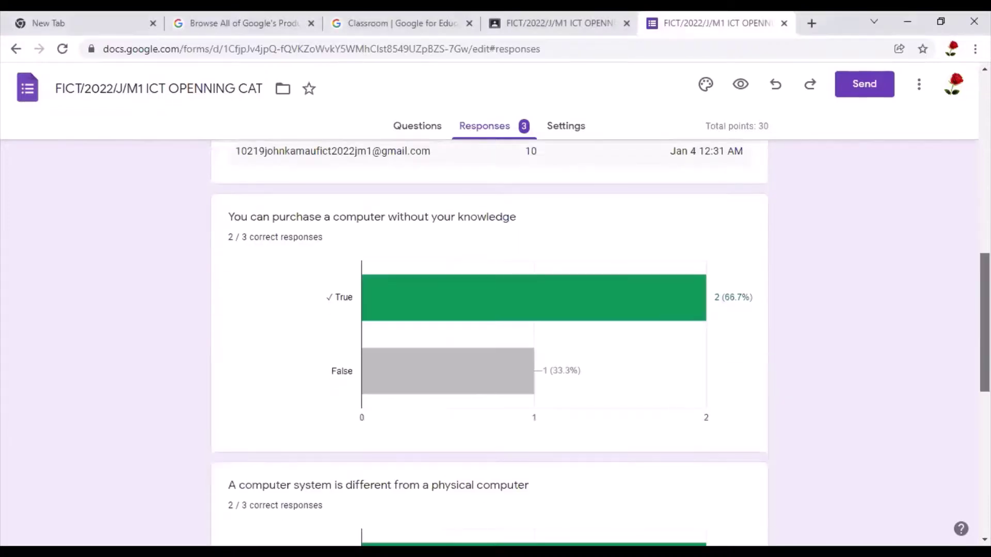
scroll(489, 346, down, 6)
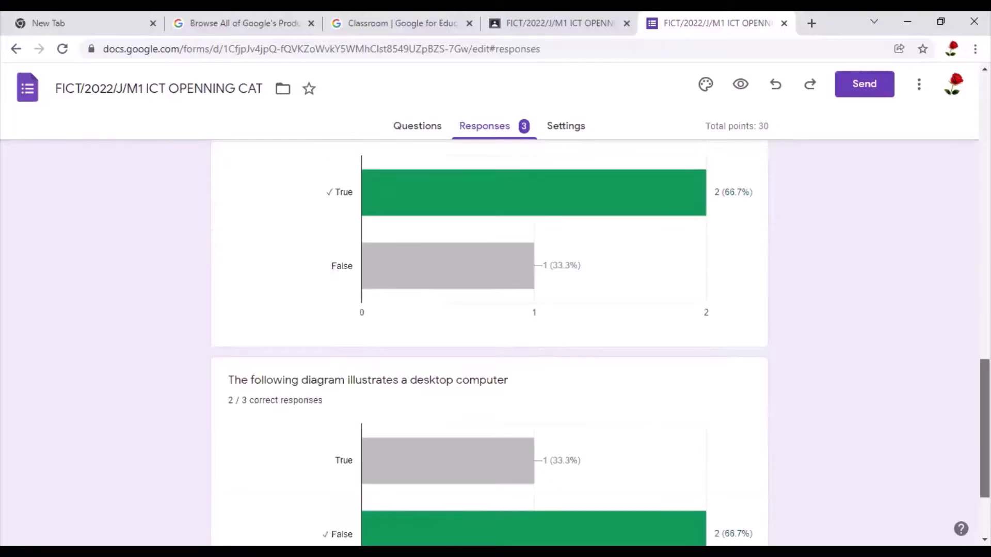
scroll(490, 346, down, 2)
scroll(490, 346, up, 10)
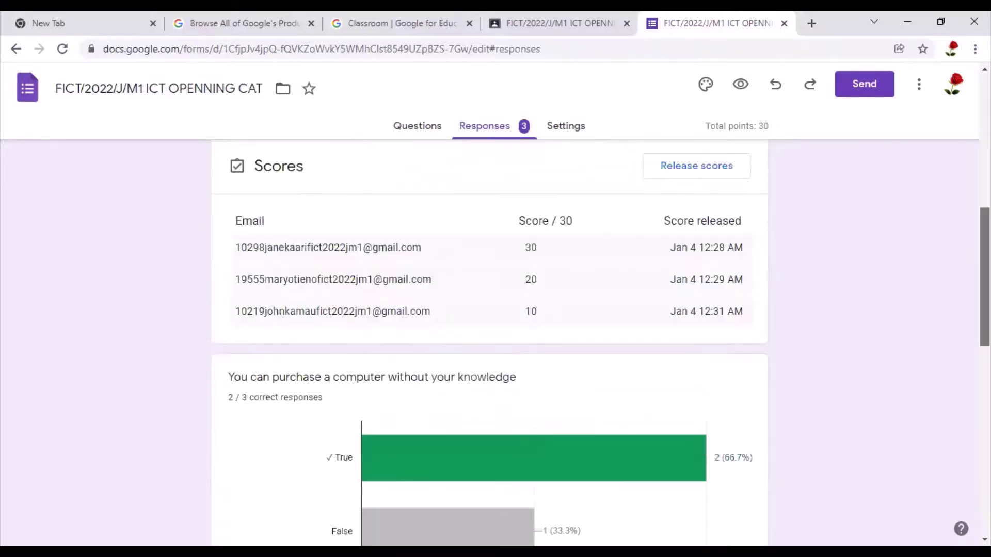
scroll(489, 346, up, 4)
scroll(490, 346, up, 4)
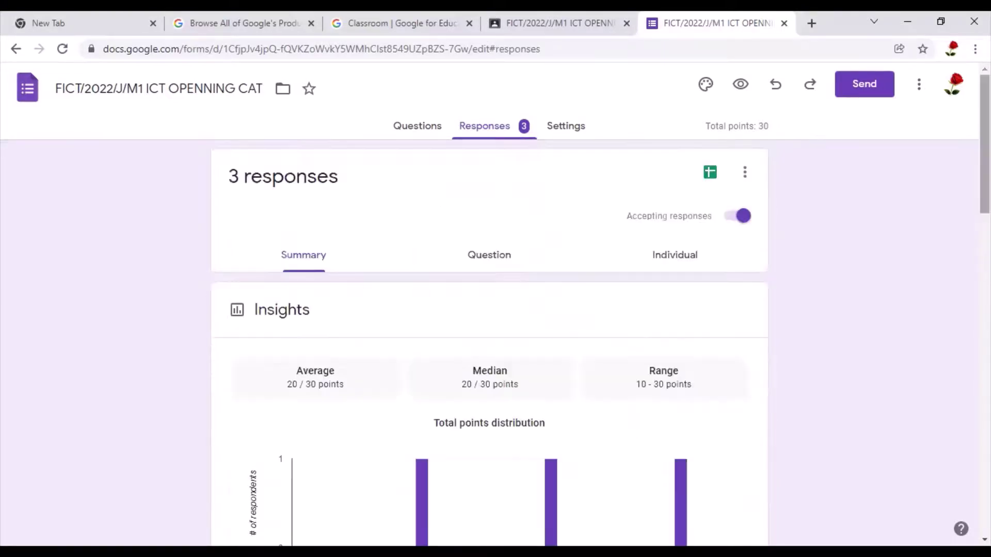
scroll(490, 346, down, 1)
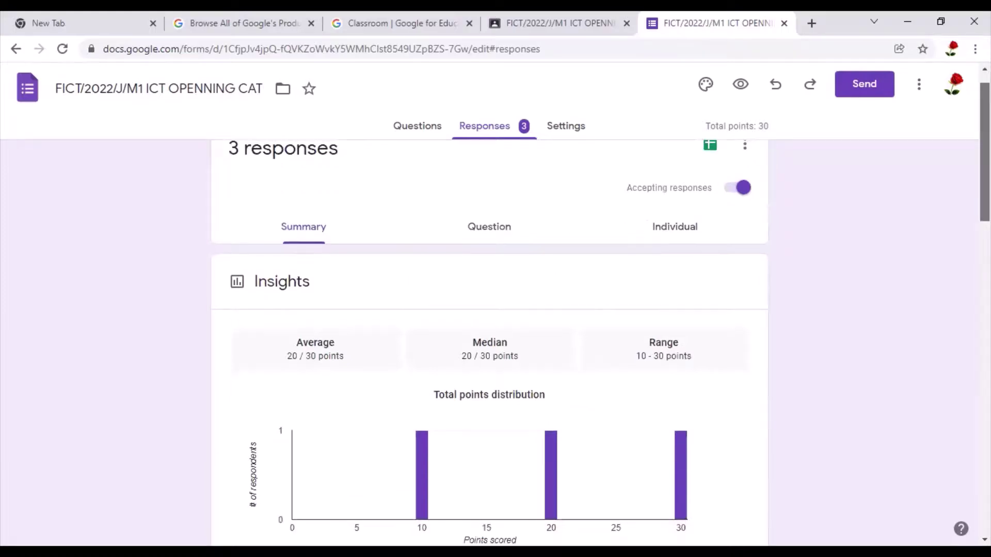
scroll(490, 346, up, 1)
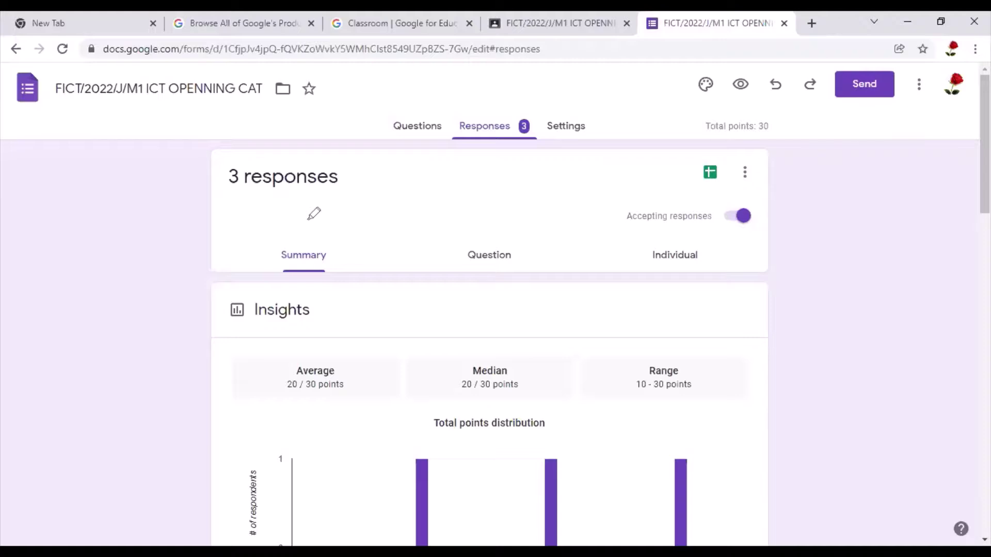
Switch the quiz responses to the by-question view for "You can purchase a computer without your knowledge".
drag(309, 219, 325, 216)
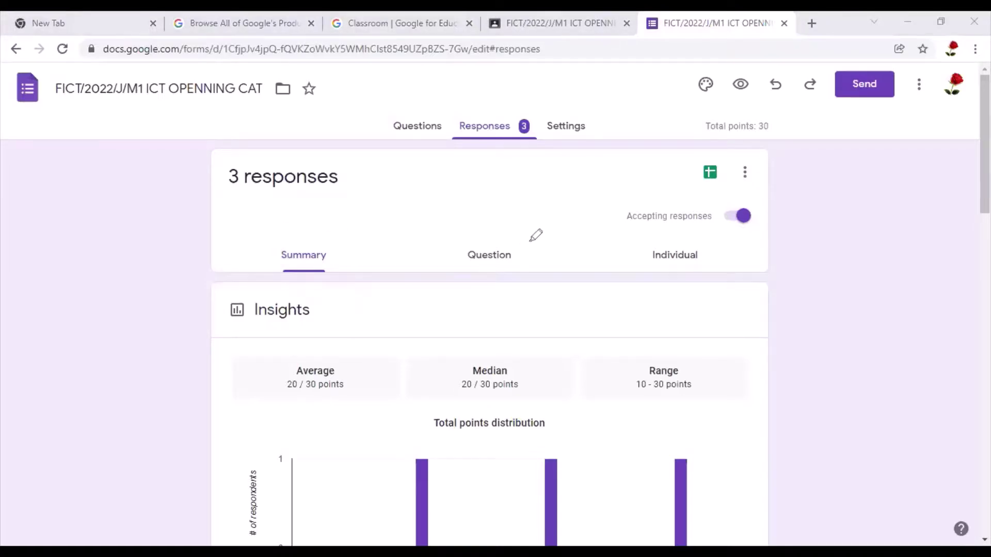
mouse_move(505, 226)
mouse_down()
mouse_move(533, 241)
mouse_move(510, 227)
mouse_up()
mouse_move(717, 242)
mouse_down()
mouse_move(708, 295)
mouse_move(706, 225)
mouse_up()
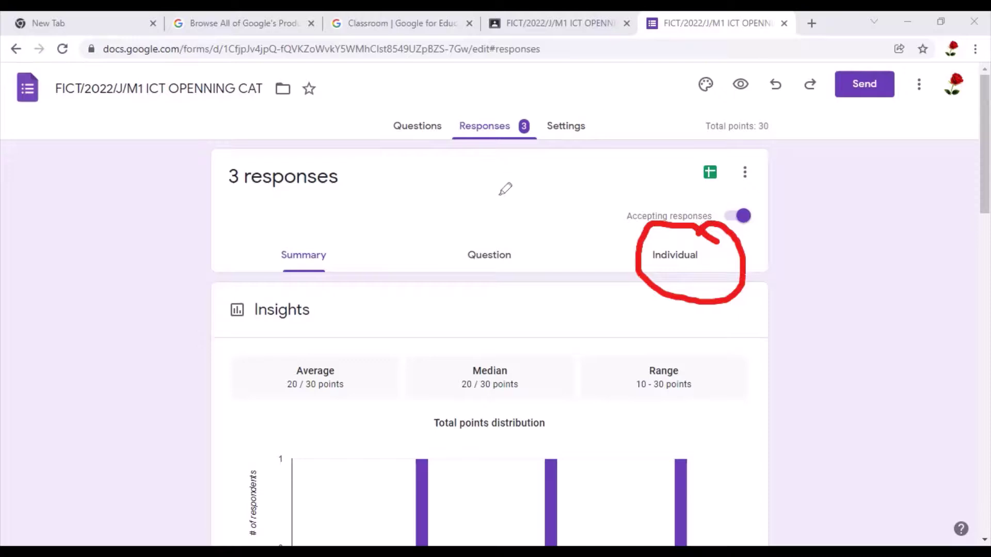
mouse_move(513, 235)
mouse_down()
mouse_move(467, 234)
mouse_move(496, 215)
mouse_up()
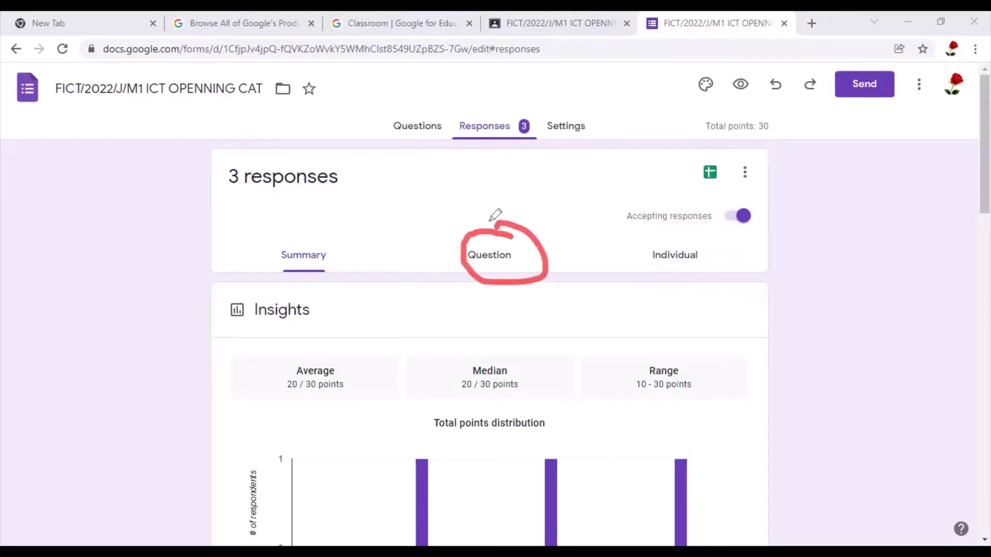
click(488, 258)
scroll(489, 335, down, 1)
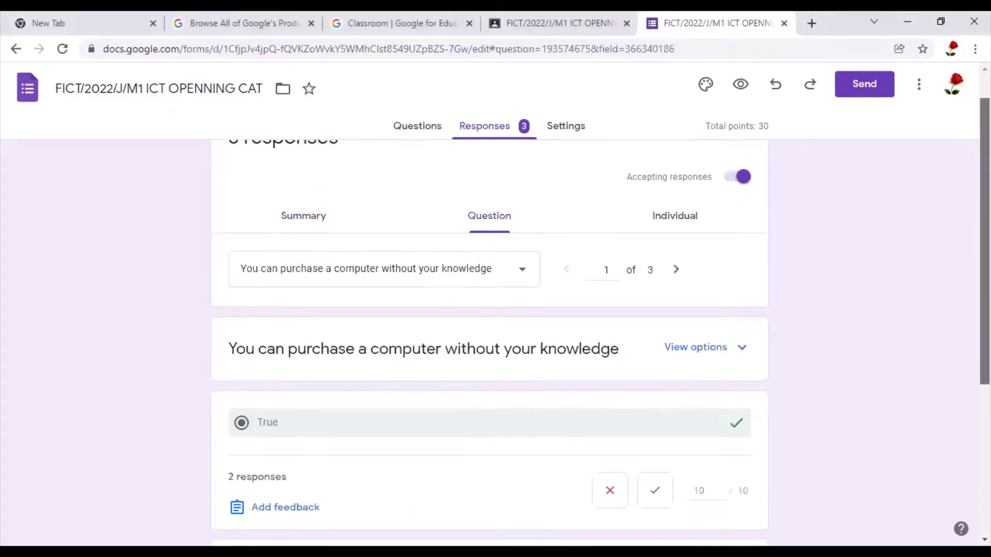
scroll(489, 336, up, 1)
scroll(490, 335, down, 1)
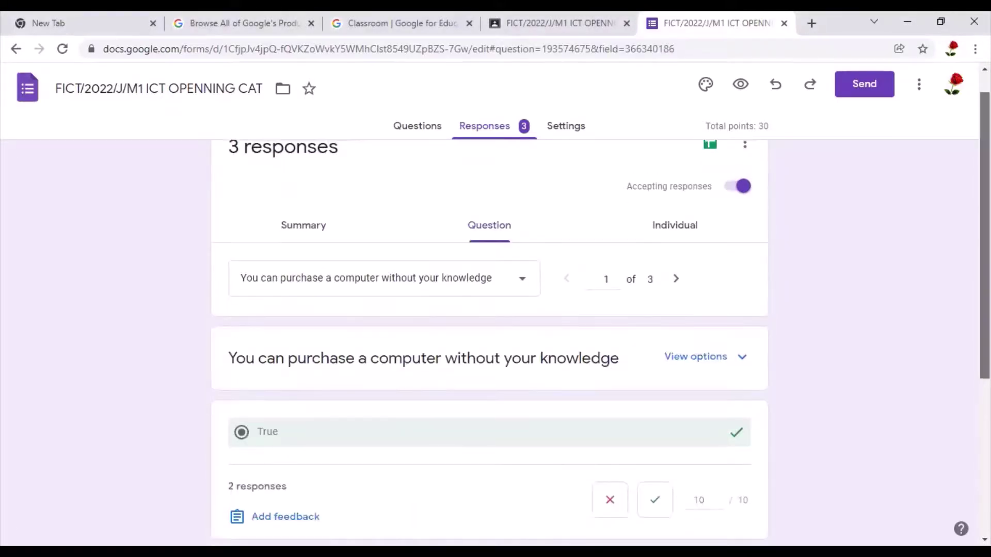
scroll(845, 122, up, 1)
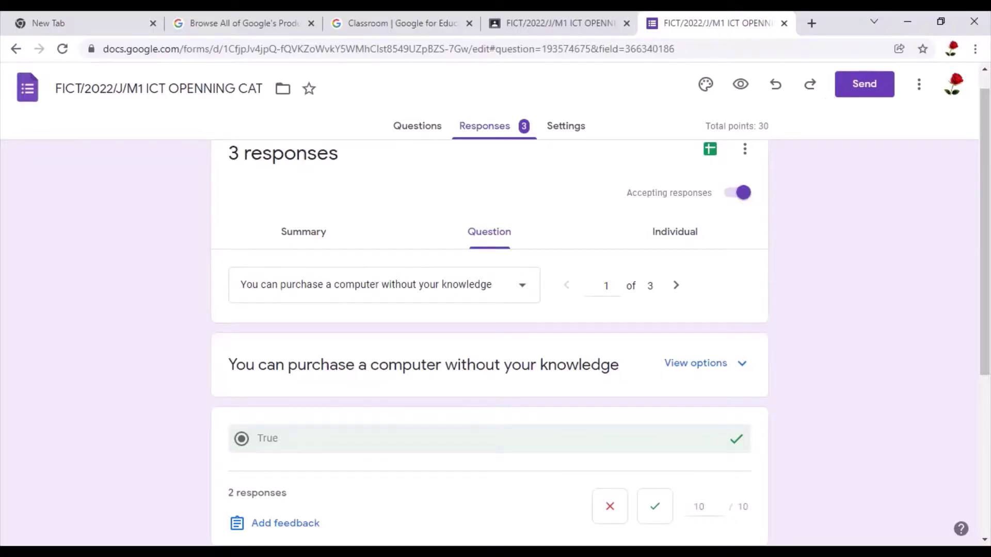
Examine the True and False answer groups of the first question, with their response counts, points and feedback options.
scroll(489, 340, down, 5)
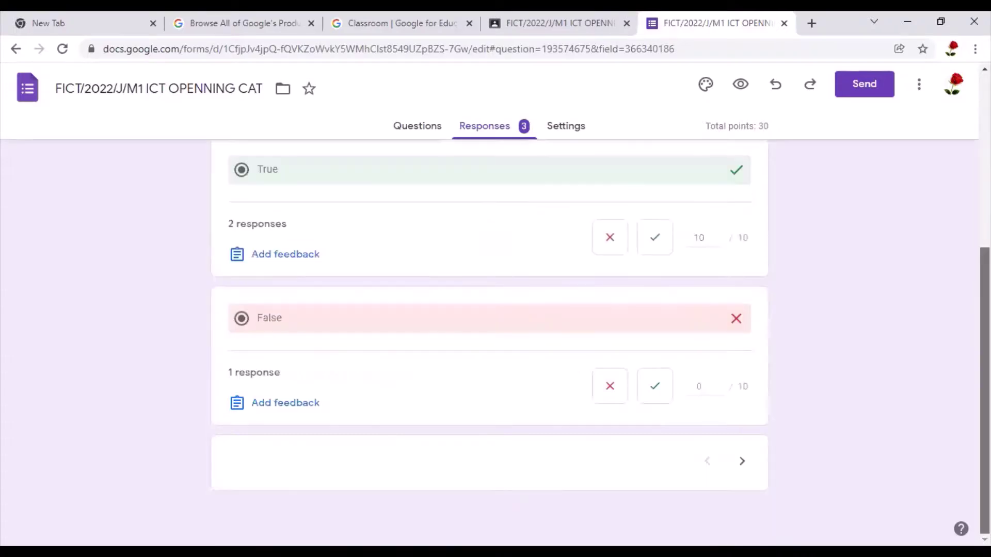
scroll(490, 341, up, 2)
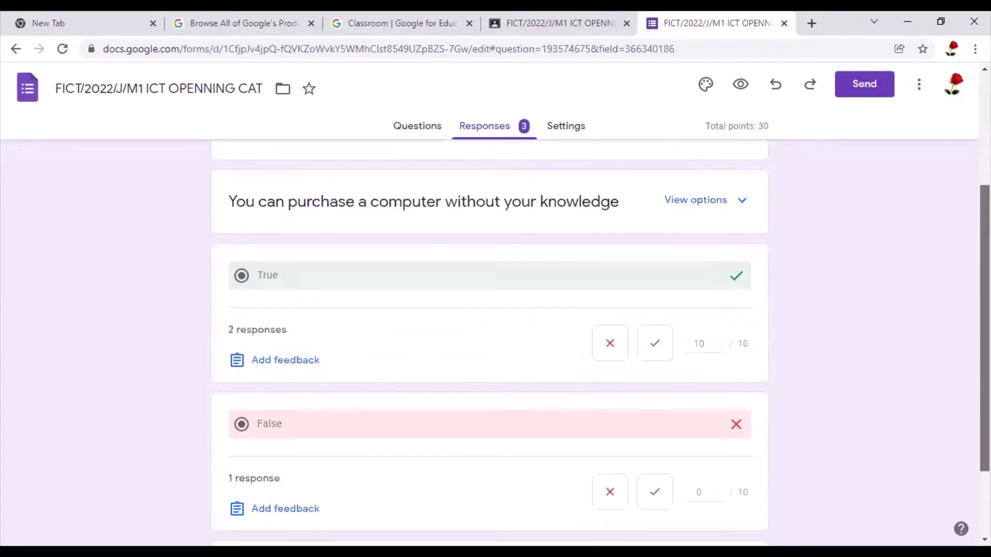
scroll(489, 341, down, 1)
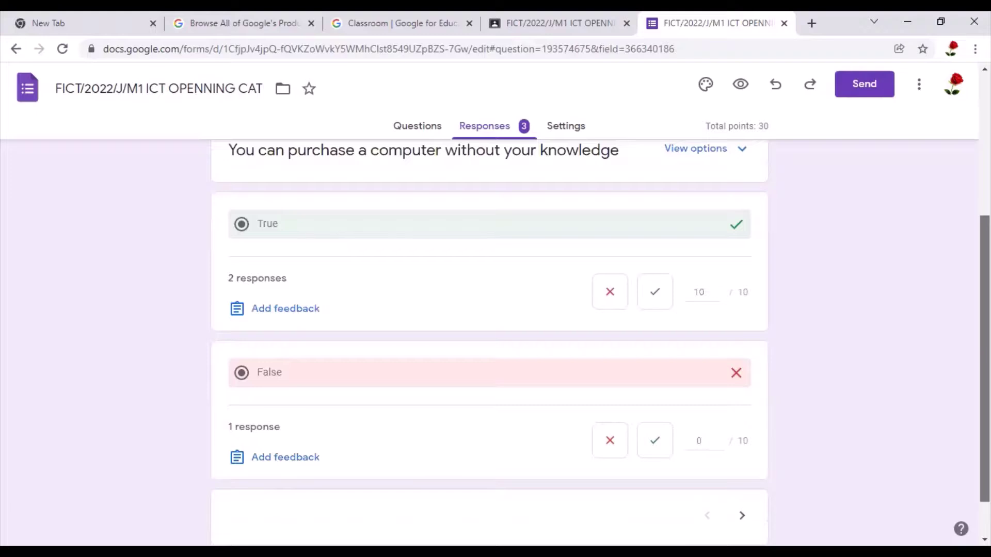
scroll(490, 341, down, 1)
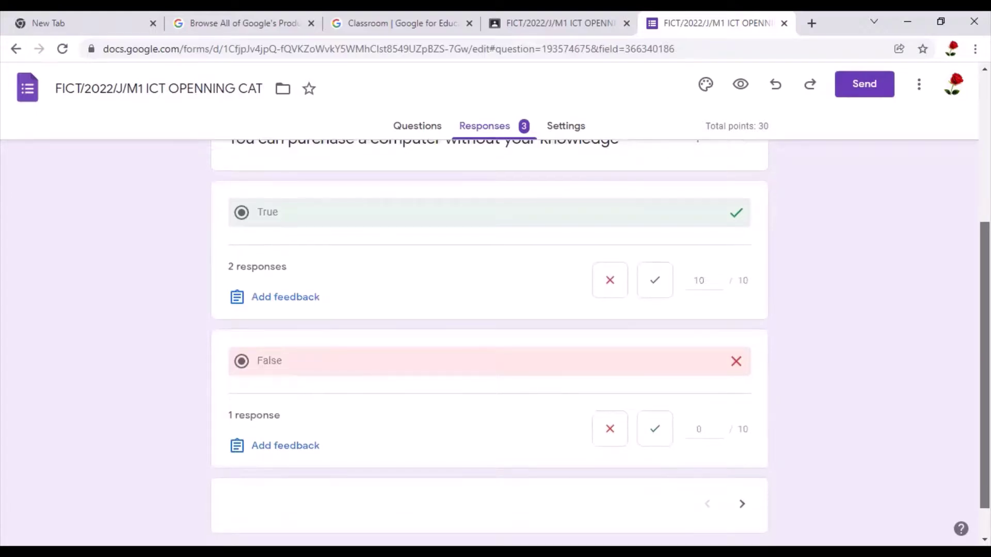
scroll(490, 341, down, 1)
scroll(489, 341, up, 1)
scroll(489, 341, down, 1)
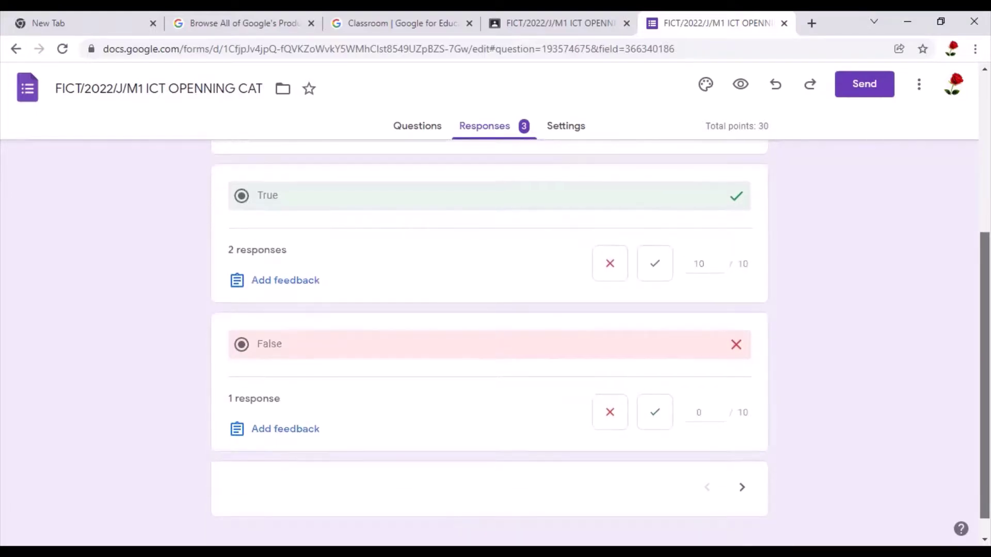
scroll(489, 341, up, 2)
scroll(490, 341, down, 2)
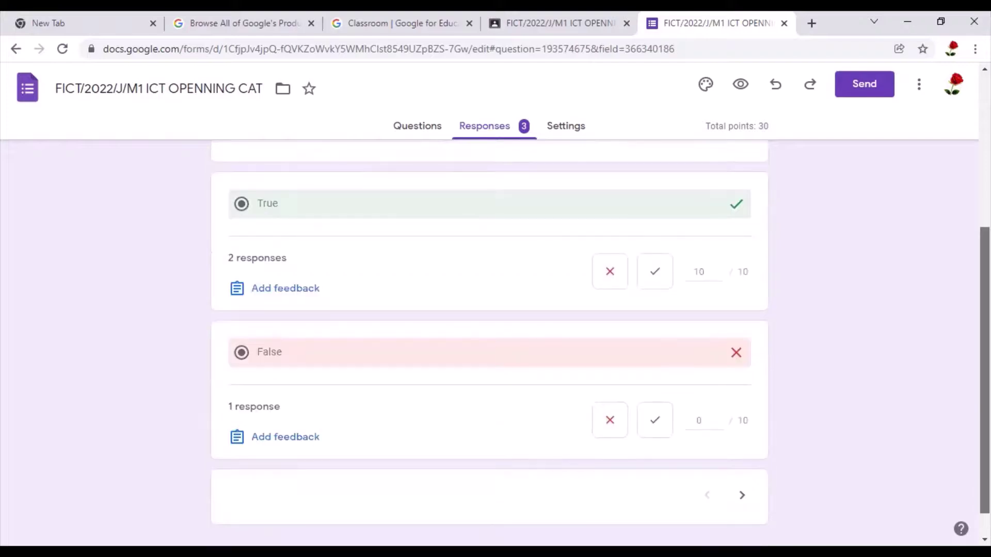
scroll(490, 341, up, 1)
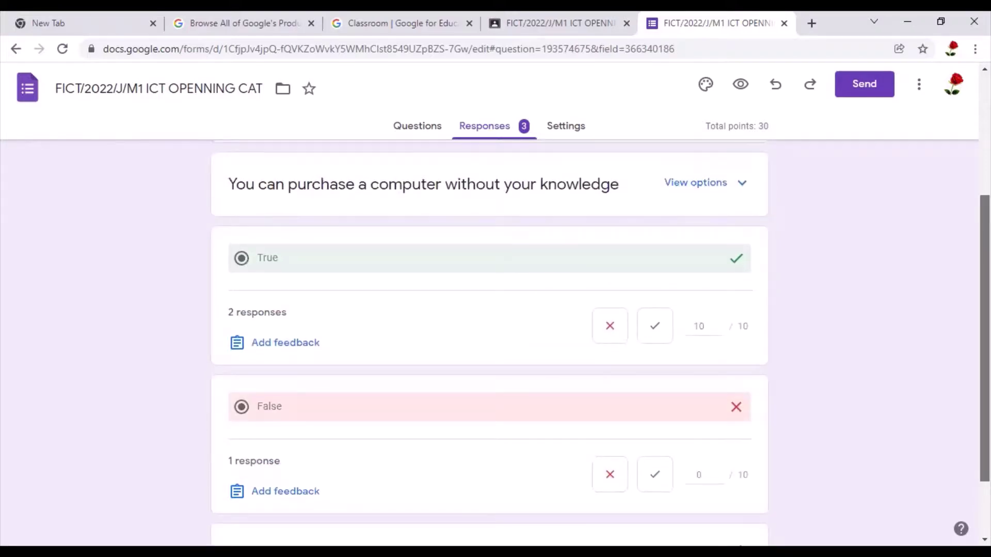
scroll(489, 341, up, 1)
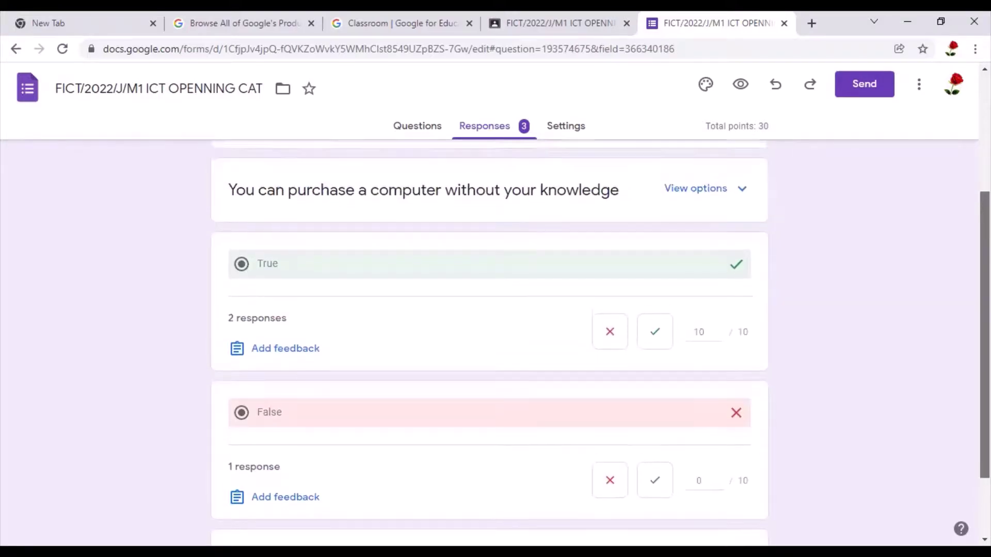
scroll(489, 341, down, 1)
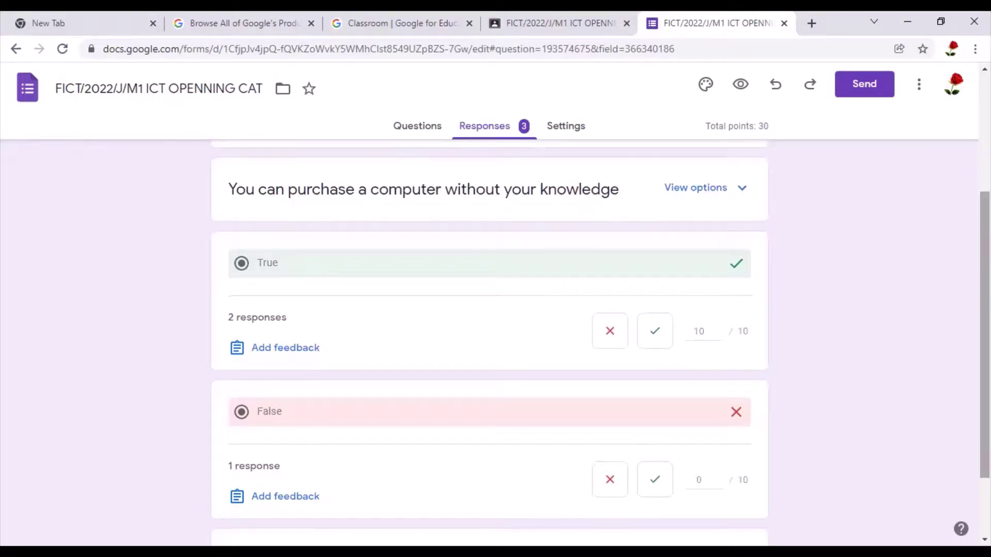
scroll(490, 340, up, 1)
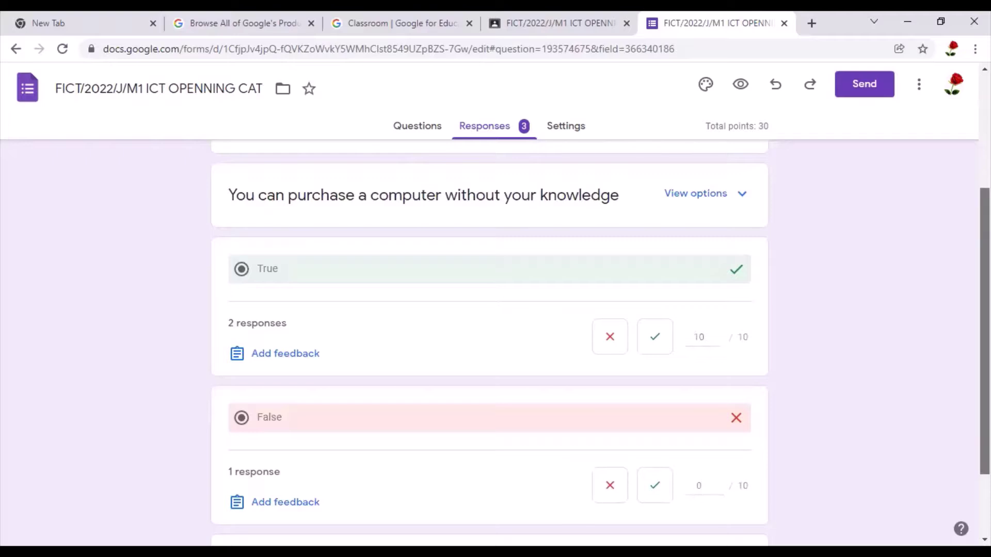
scroll(489, 340, down, 2)
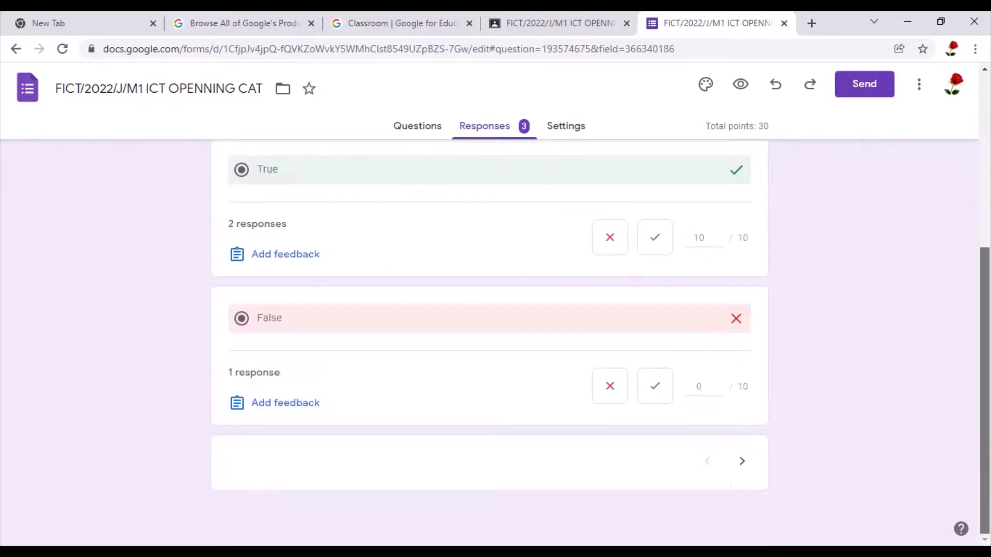
scroll(489, 341, up, 3)
scroll(490, 341, down, 3)
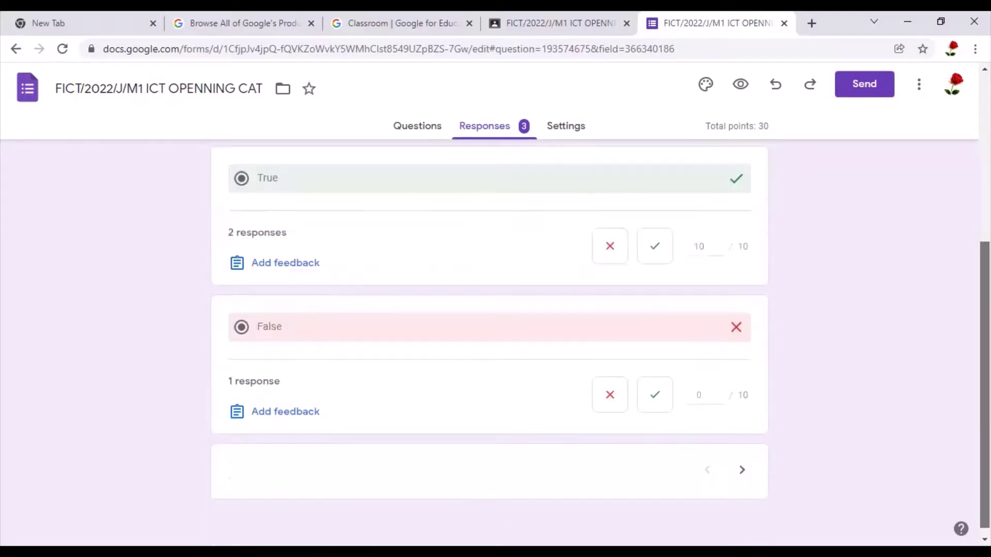
scroll(675, 250, up, 5)
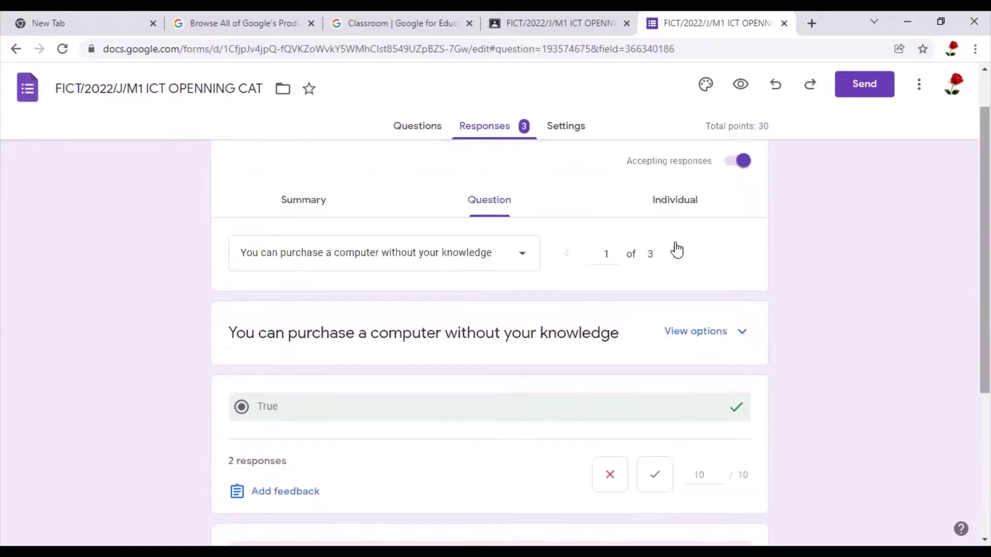
Go to question 2, "A computer system is different from a physical computer", and check its graded answers.
click(676, 253)
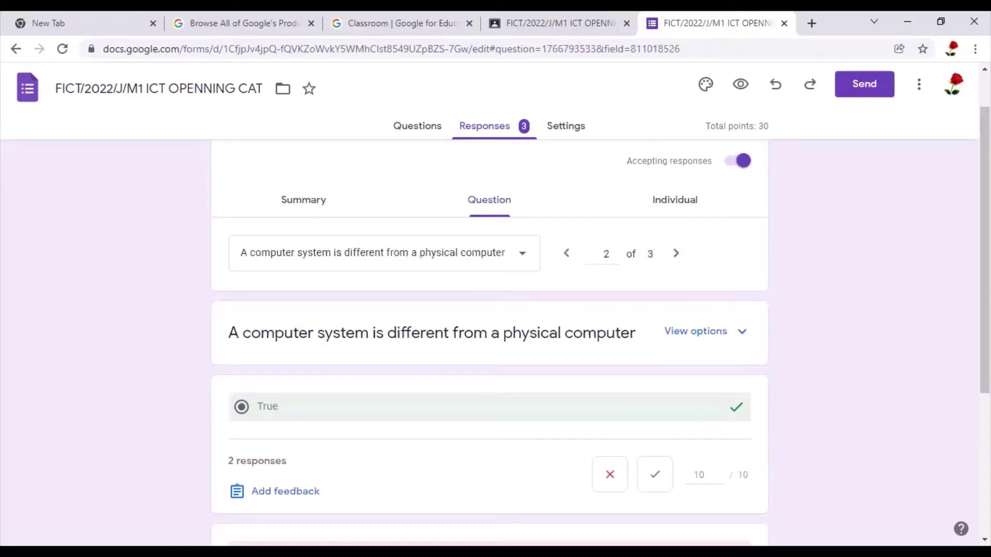
triple_click(669, 160)
scroll(489, 340, down, 1)
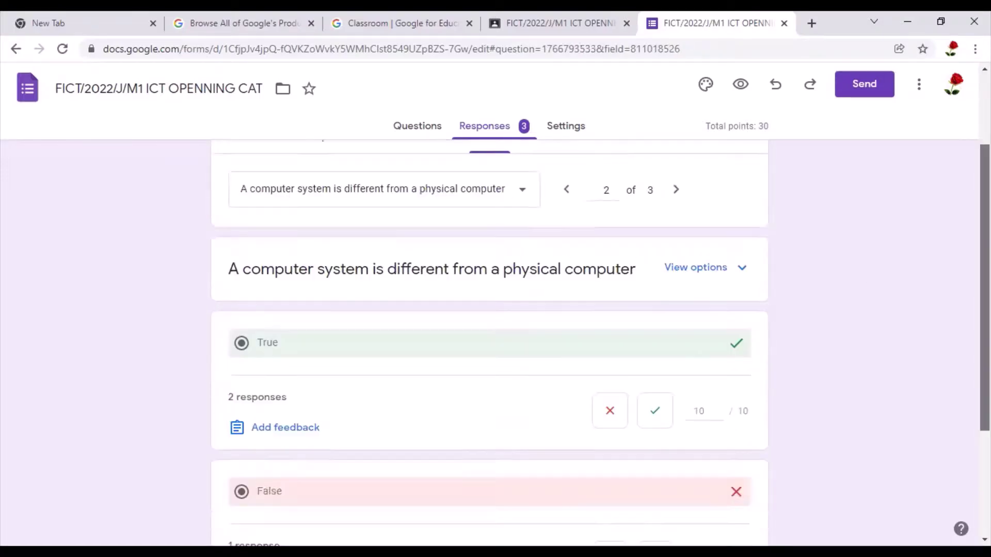
scroll(490, 340, down, 2)
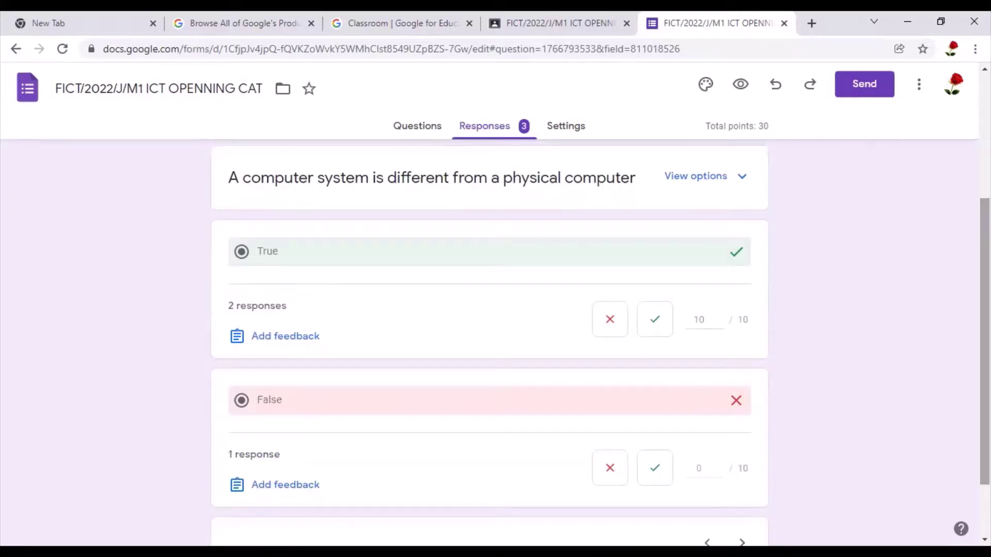
scroll(489, 341, down, 1)
scroll(654, 250, up, 4)
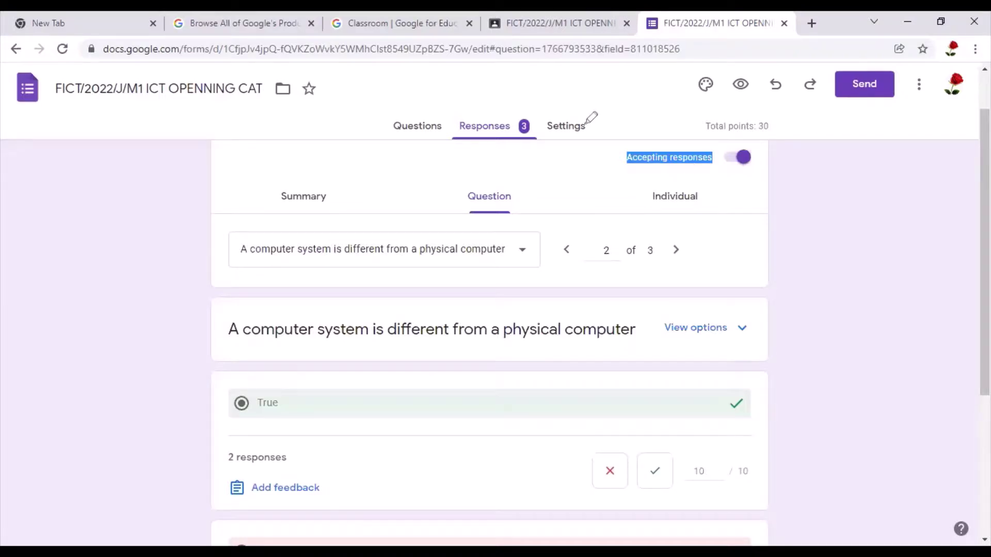
Switch the quiz responses to the individual view and review the first student's total points, score release time and graded answers.
drag(645, 164, 703, 180)
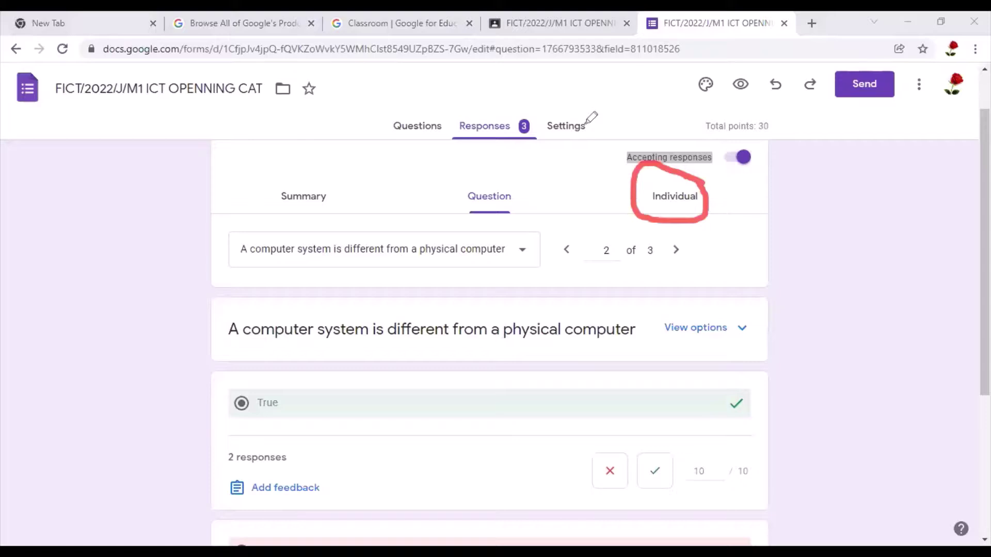
click(682, 196)
scroll(489, 340, down, 5)
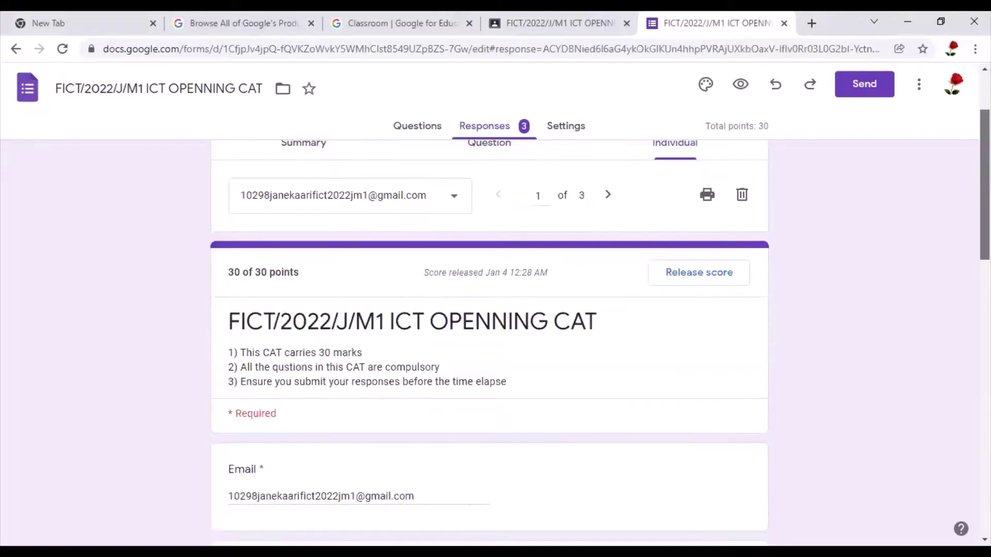
scroll(489, 340, down, 3)
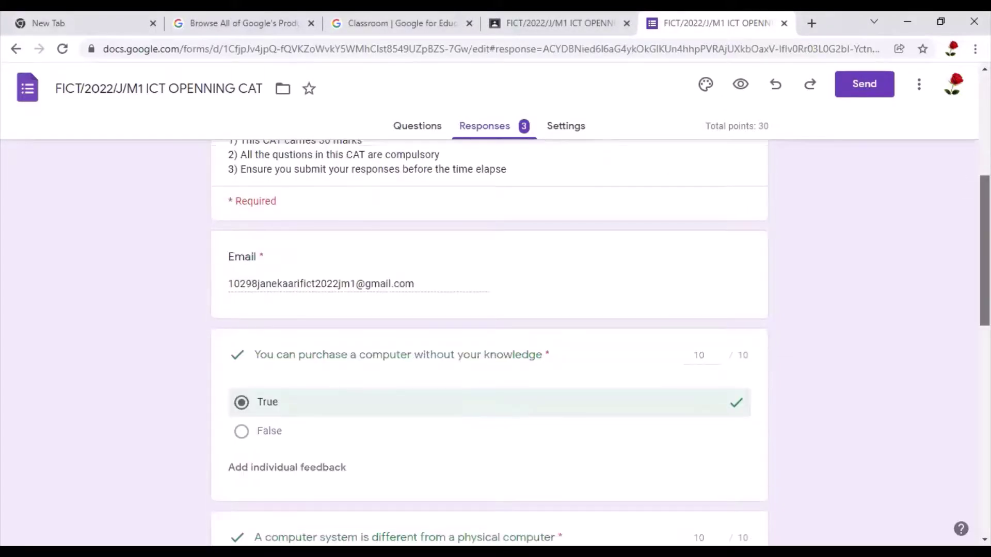
scroll(489, 341, up, 3)
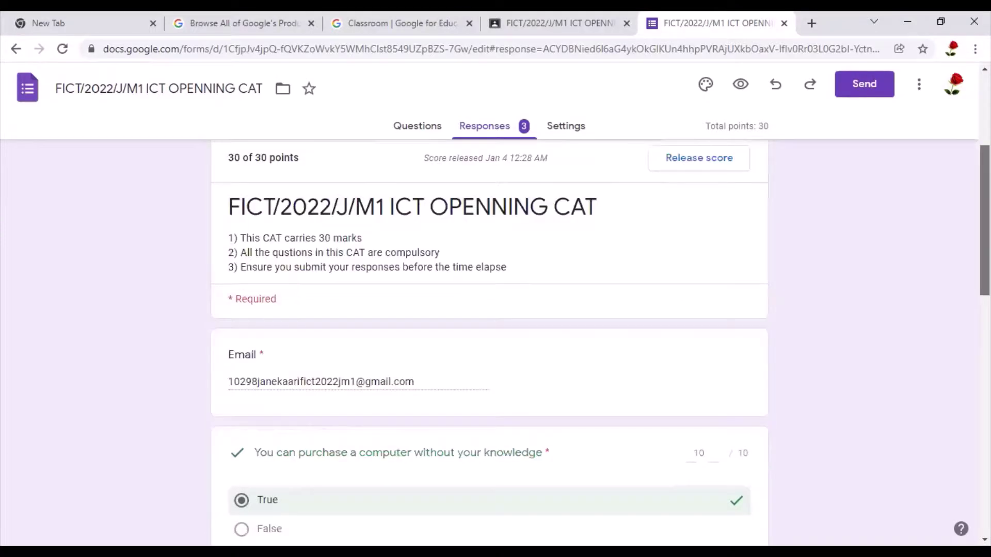
scroll(490, 340, up, 2)
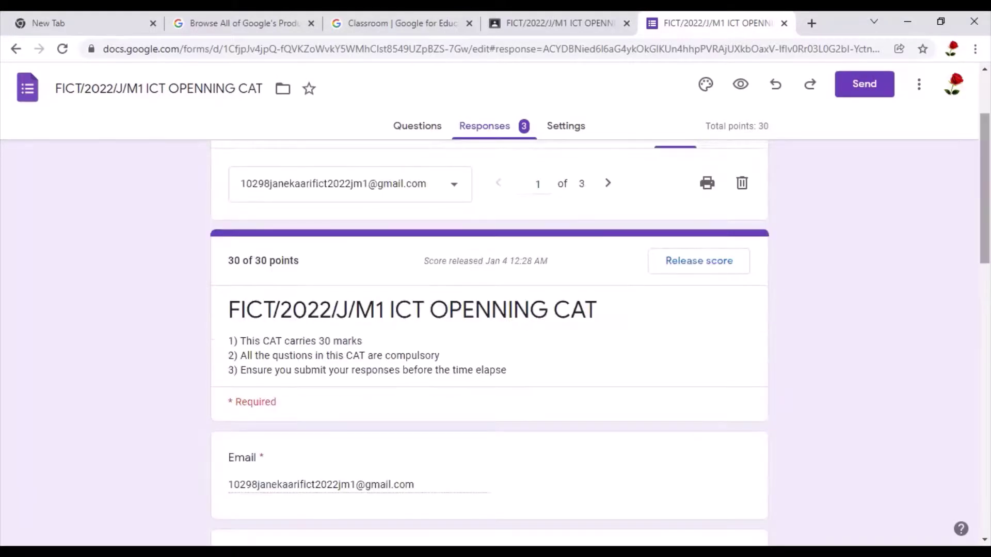
scroll(808, 152, down, 1)
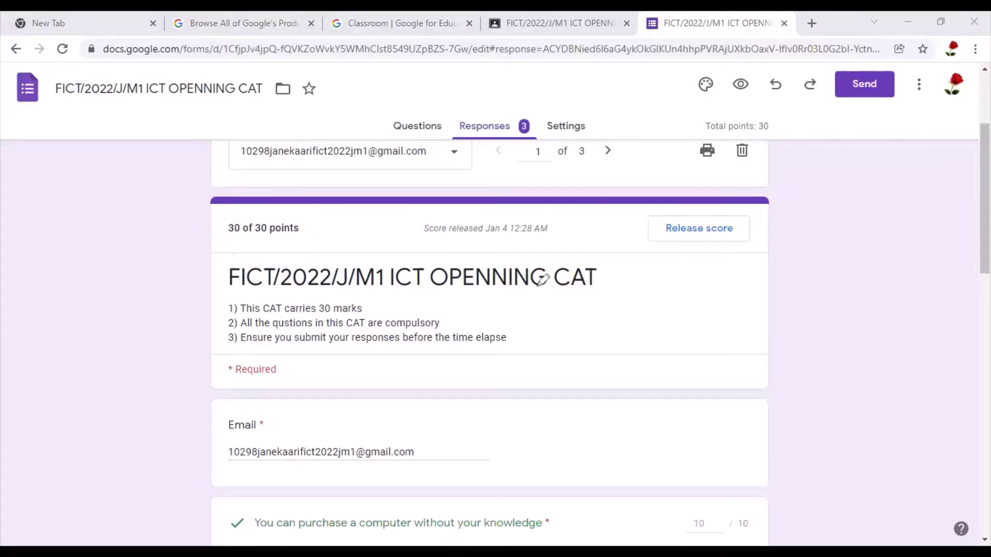
drag(570, 257, 501, 212)
drag(574, 264, 511, 223)
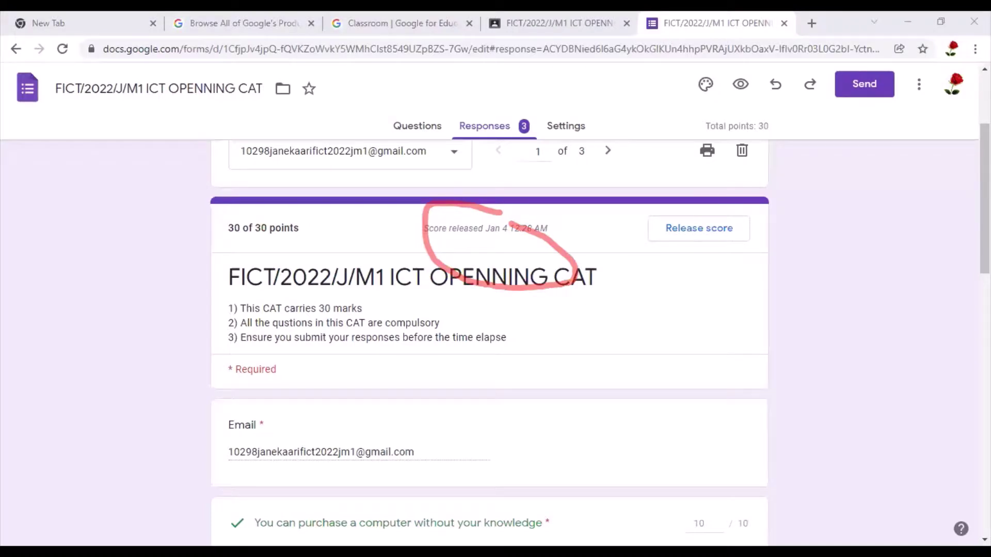
scroll(489, 341, down, 15)
scroll(608, 310, up, 20)
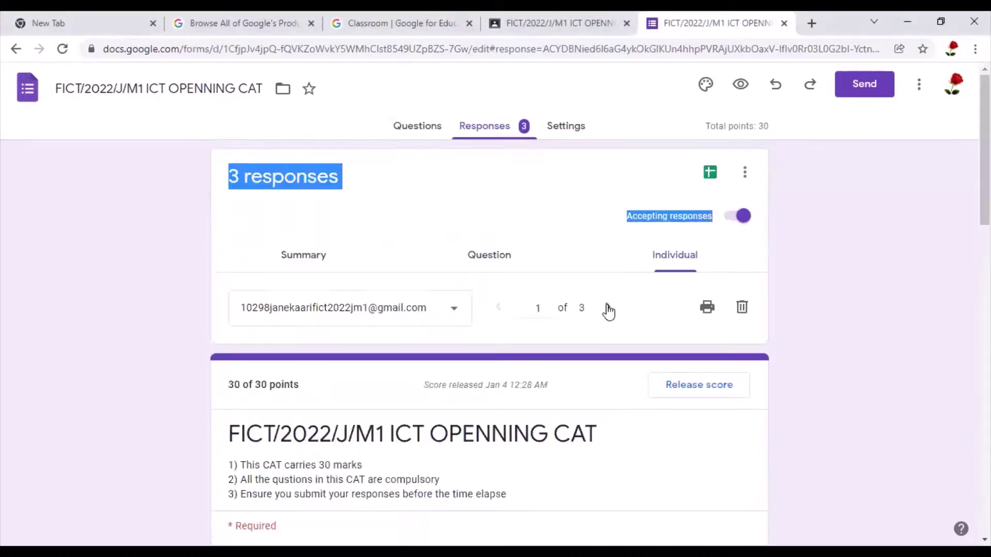
Go to the second student's individual response and look through its total points and graded answers.
click(614, 307)
scroll(614, 307, down, 5)
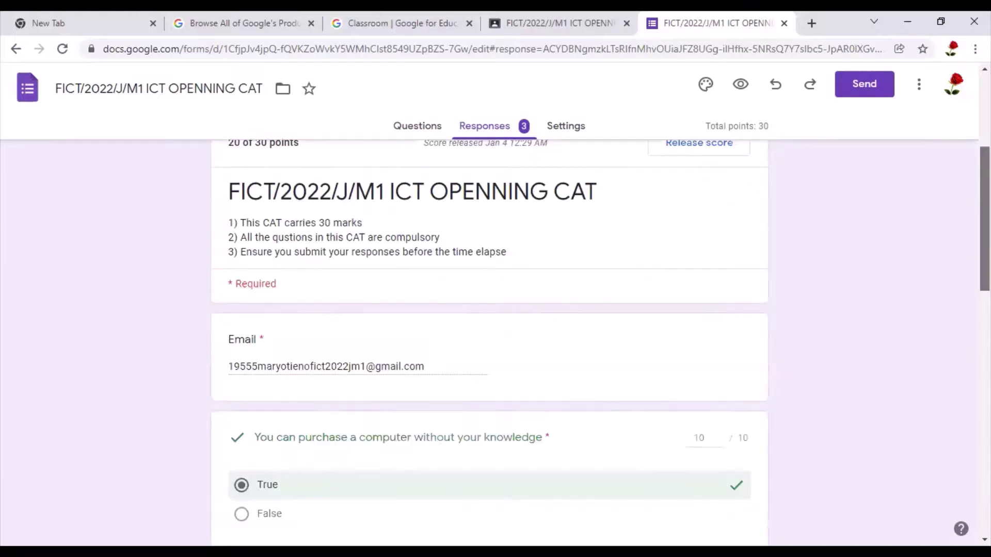
scroll(793, 239, down, 9)
scroll(792, 238, up, 10)
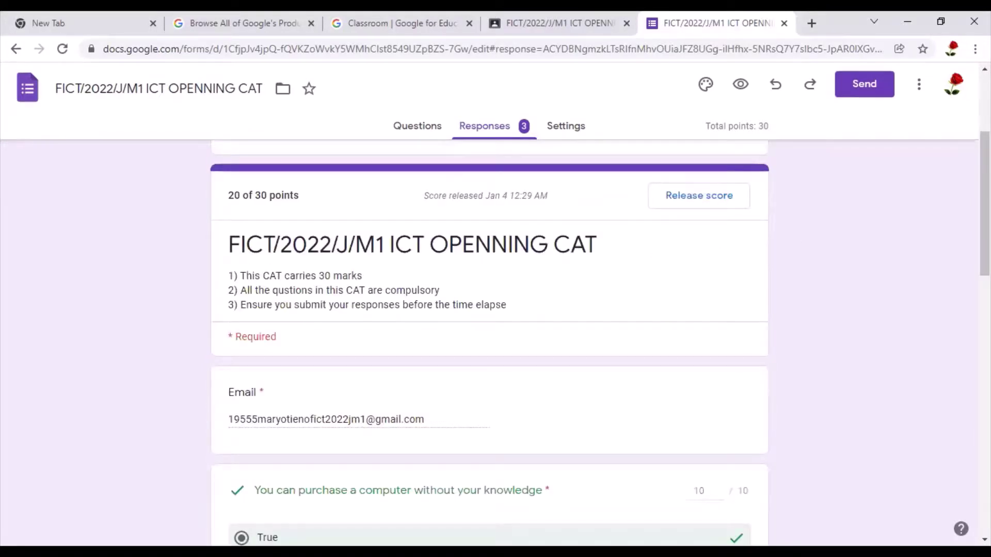
scroll(608, 250, up, 4)
Go to the third student's individual response and check its score, graded answers and print option.
double_click(608, 307)
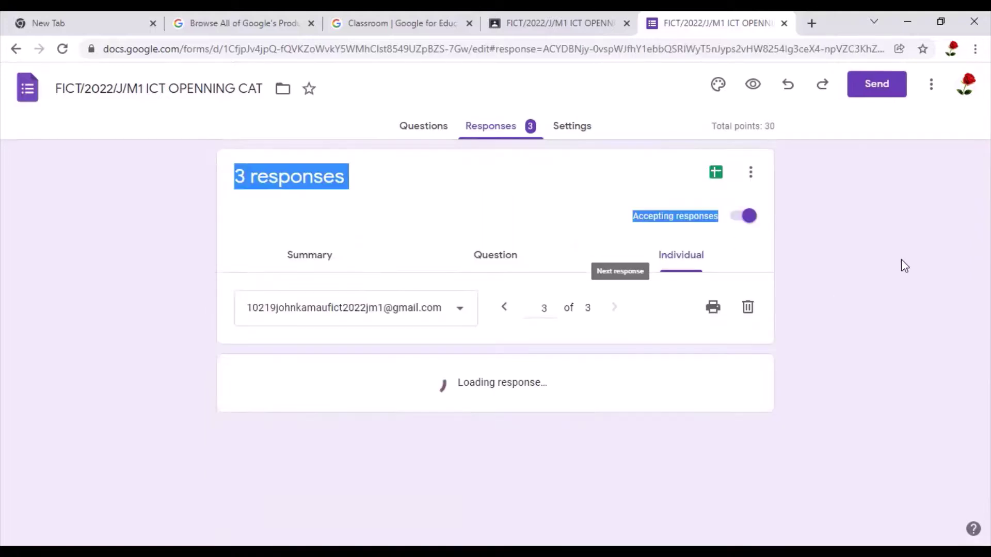
scroll(489, 340, down, 6)
scroll(494, 88, up, 6)
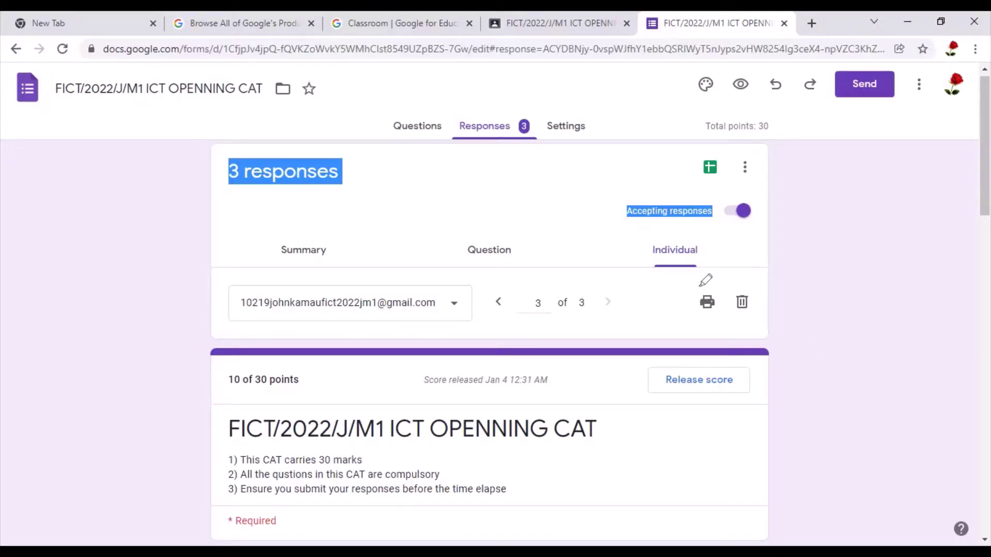
drag(700, 286, 702, 283)
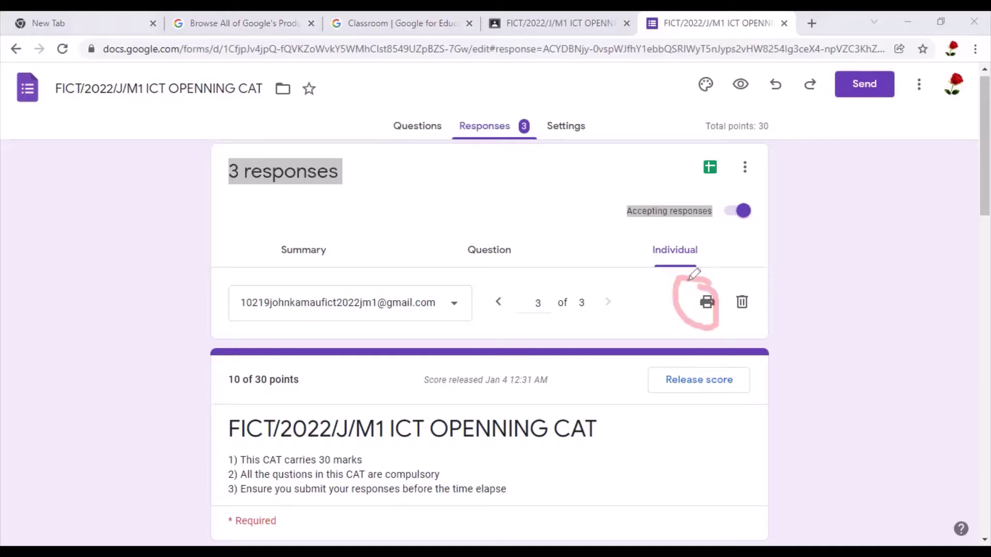
drag(720, 287, 715, 320)
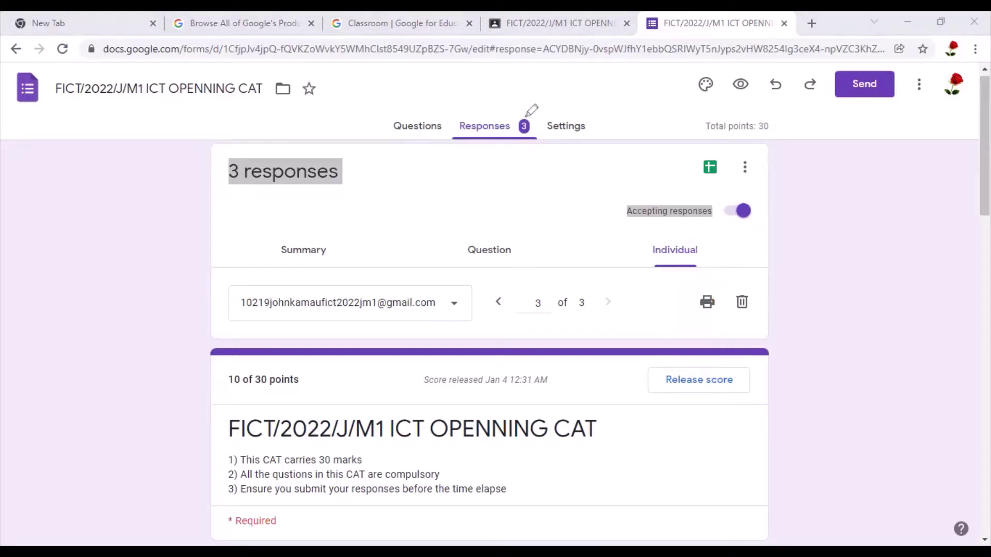
Return to the responses summary and examine the Insights figures, total points distribution and first question's answer chart.
mouse_move(527, 116)
mouse_down()
mouse_move(494, 112)
mouse_move(453, 136)
mouse_up()
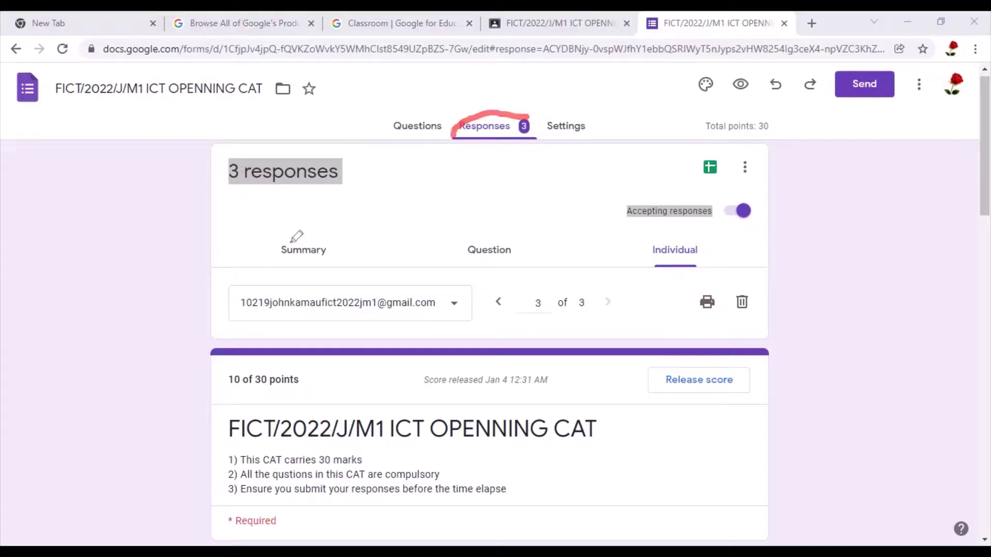
mouse_move(325, 233)
mouse_down()
mouse_move(274, 217)
mouse_move(376, 277)
mouse_move(293, 220)
mouse_up()
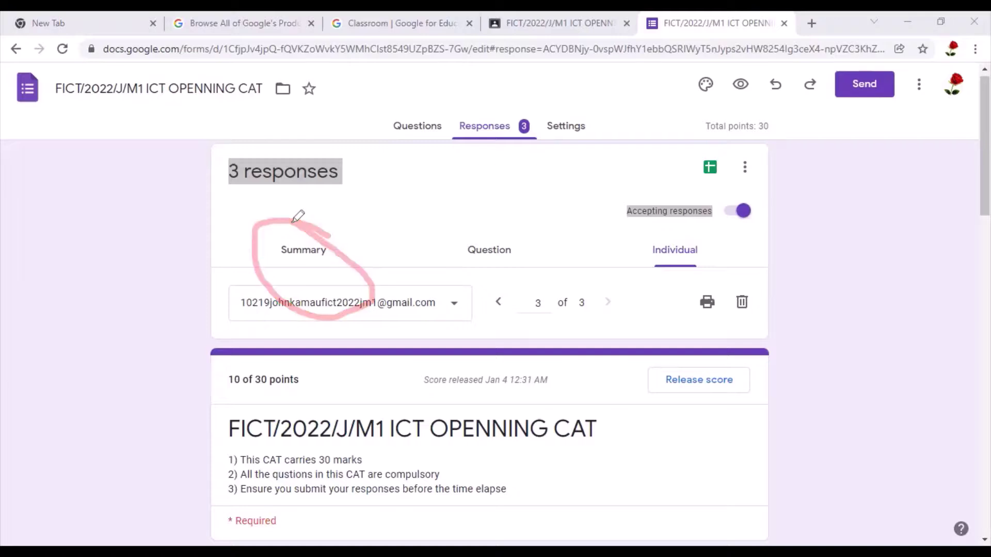
click(305, 251)
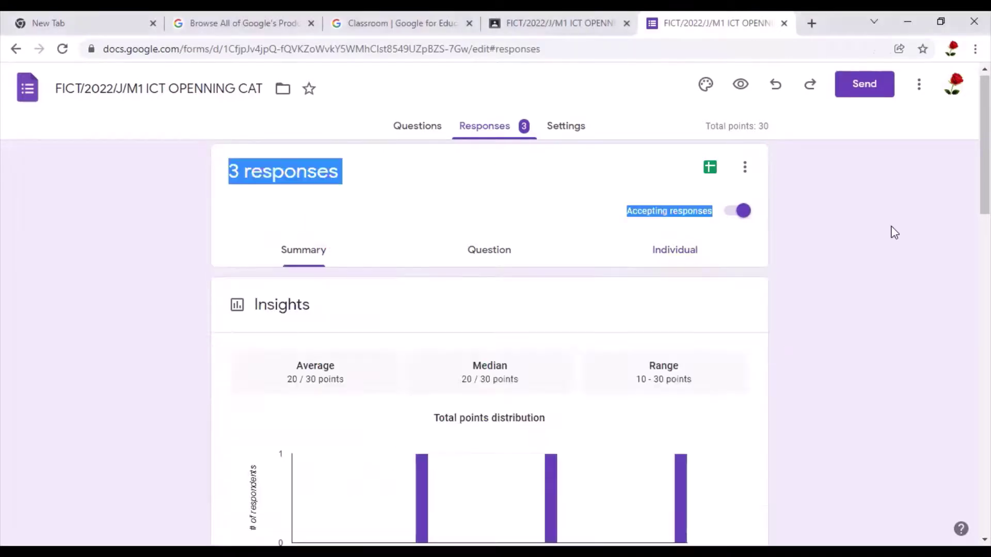
scroll(489, 341, down, 1)
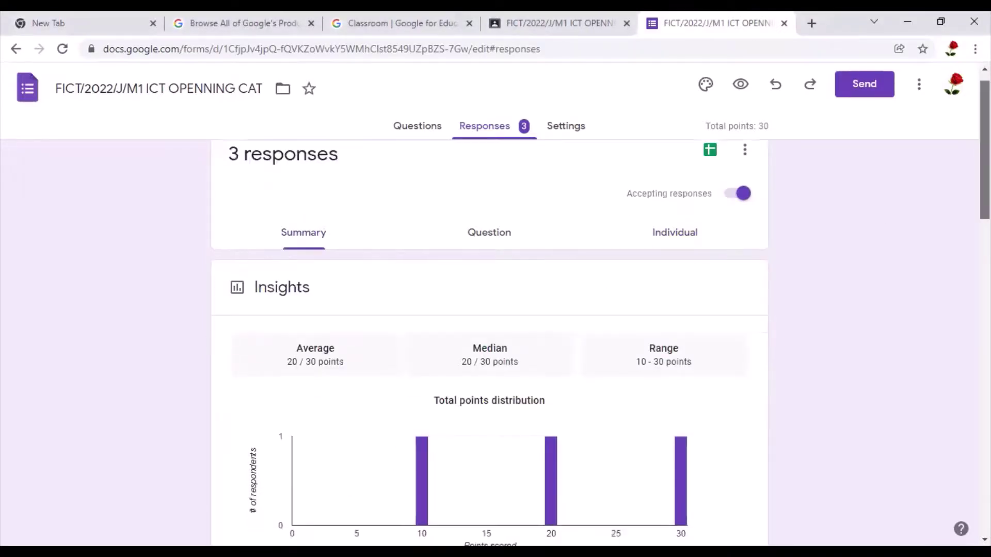
scroll(489, 341, up, 1)
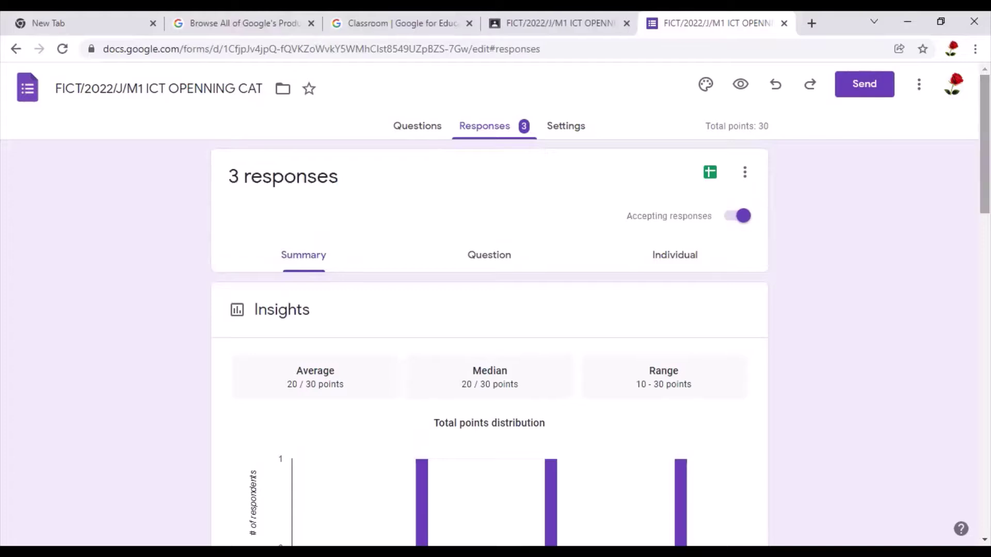
scroll(489, 341, down, 1)
scroll(490, 341, up, 1)
scroll(489, 341, down, 2)
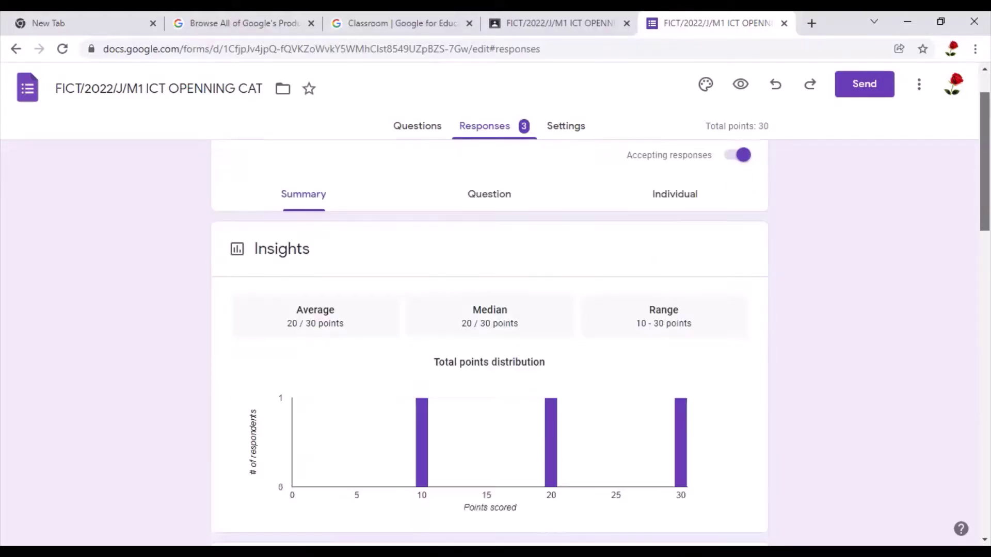
scroll(490, 340, up, 2)
scroll(489, 341, down, 1)
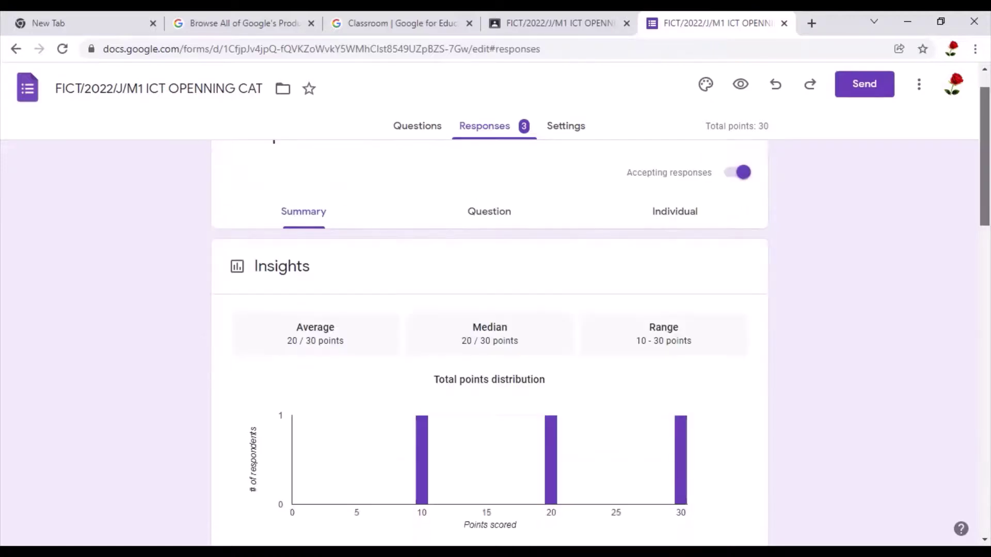
scroll(489, 340, down, 4)
scroll(490, 341, down, 5)
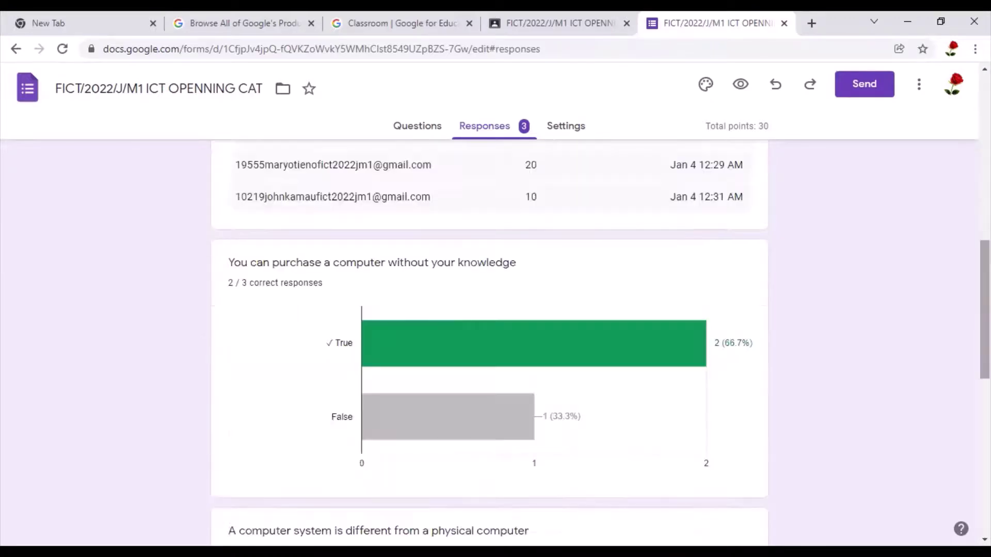
Open the score release for all respondents and enter the message "THIS IS YOUR SCORE FOR THE CAT DONE".
scroll(490, 341, up, 3)
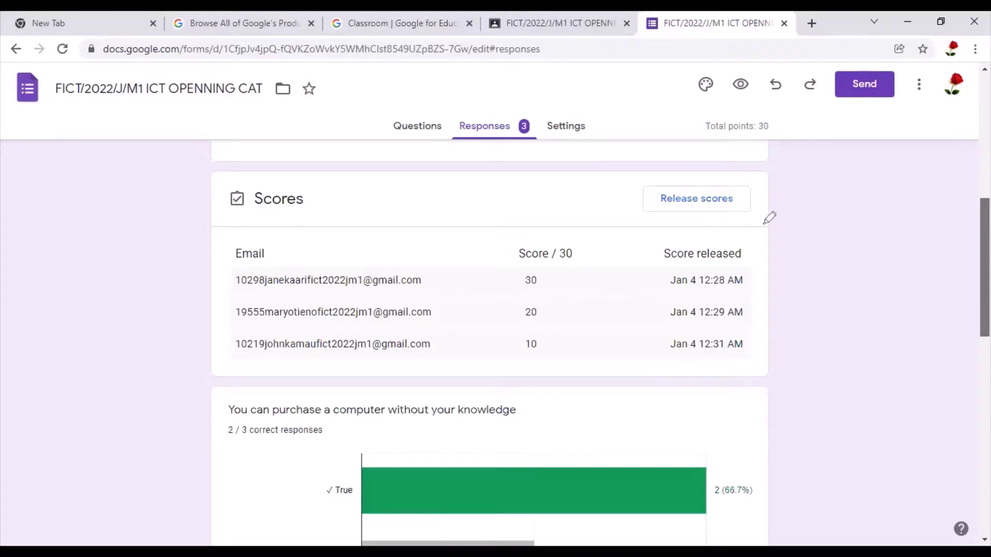
mouse_move(741, 194)
mouse_down()
mouse_move(787, 209)
mouse_move(744, 192)
mouse_up()
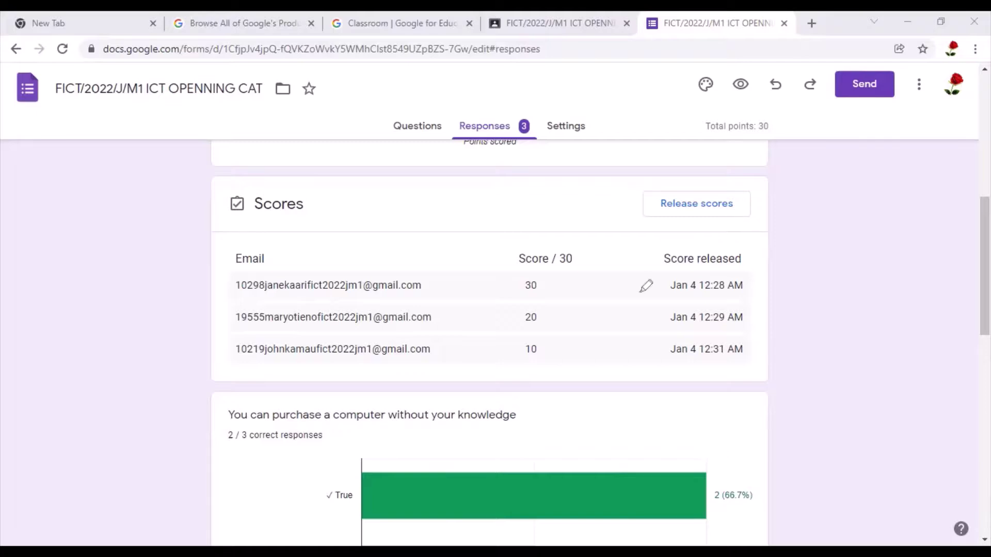
mouse_move(657, 341)
mouse_down()
mouse_move(756, 246)
mouse_move(743, 238)
mouse_up()
click(690, 212)
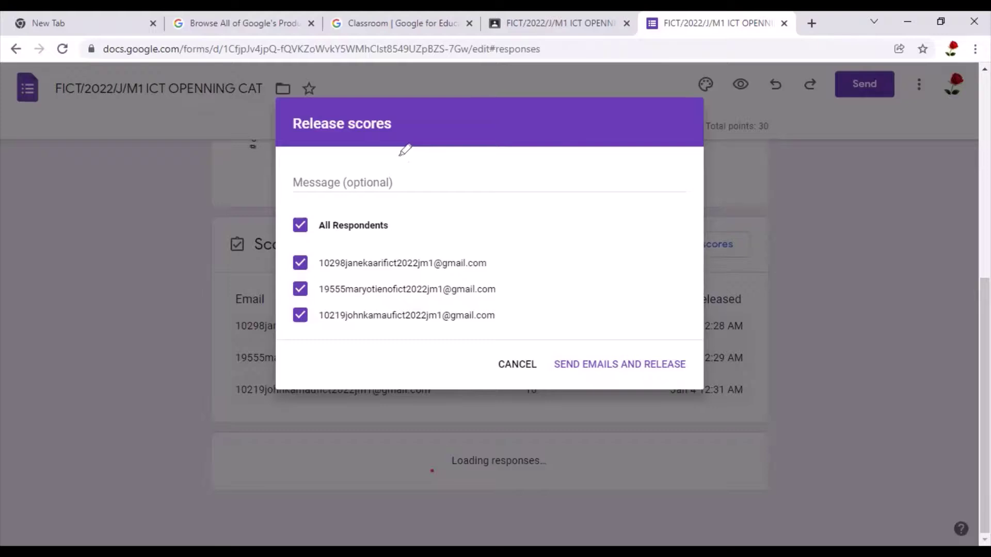
drag(406, 152, 405, 150)
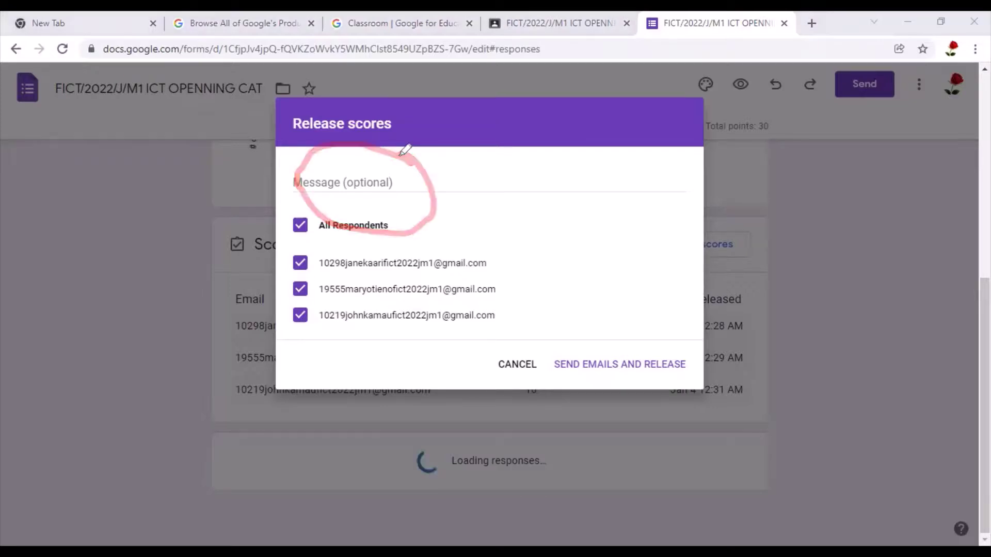
click(345, 182)
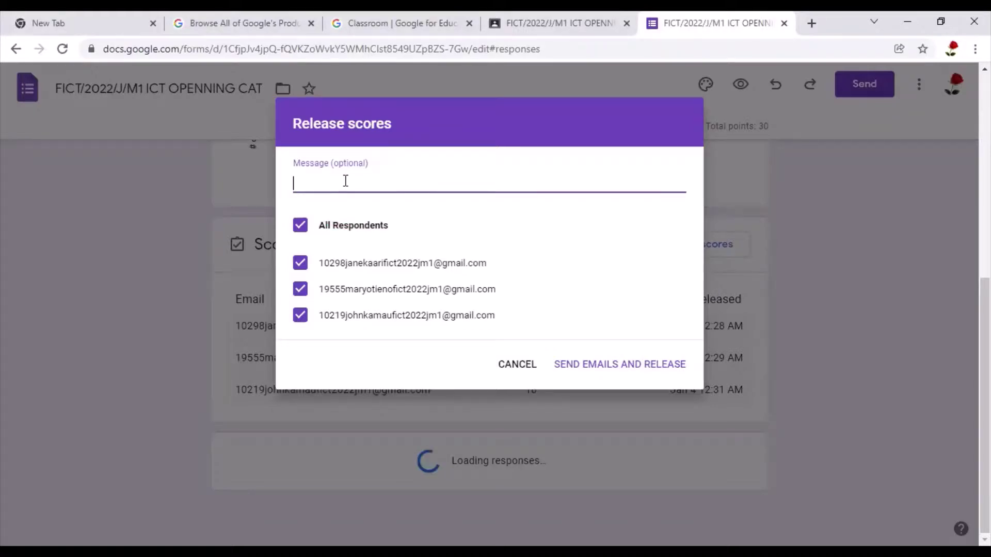
text(THIS IS YOUR SCORE FOR THE CAT)
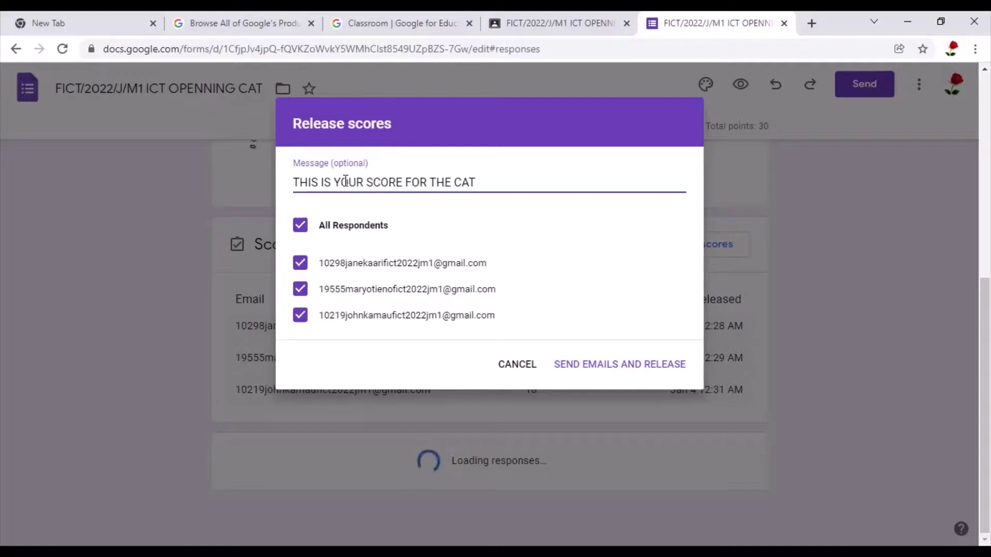
text( DONE)
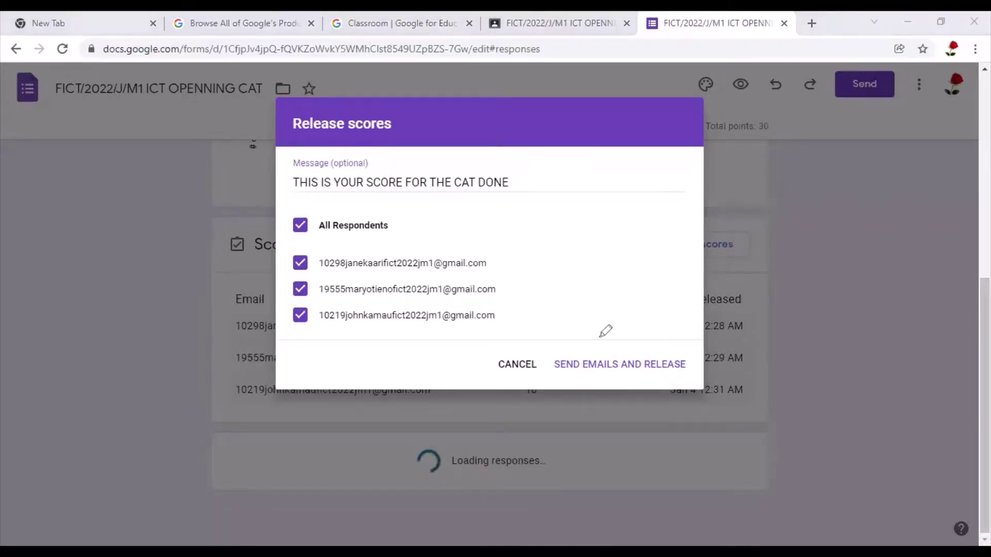
Send the emails and release the scores to all respondents, and check the release times in the Scores table.
mouse_move(574, 340)
mouse_down()
mouse_move(682, 308)
mouse_move(729, 305)
mouse_up()
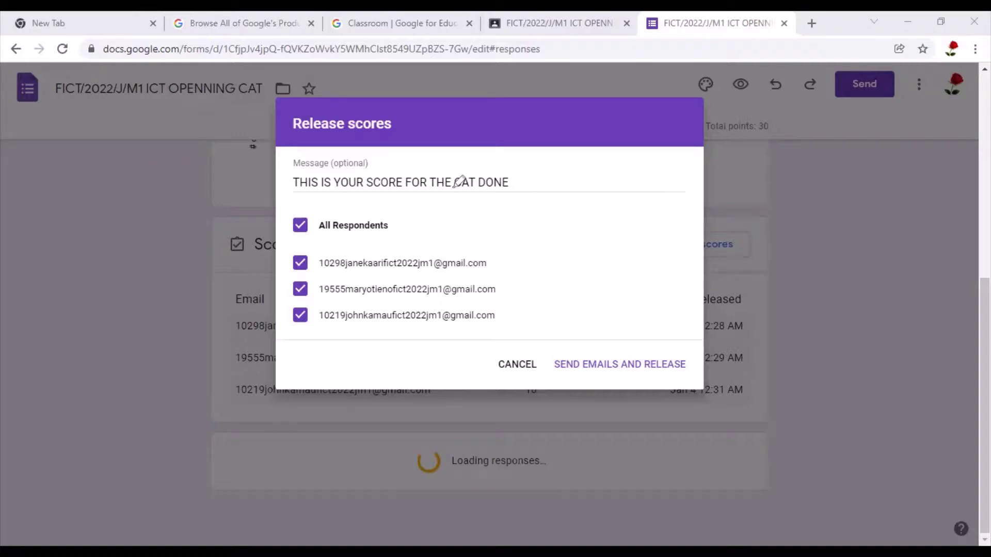
click(630, 365)
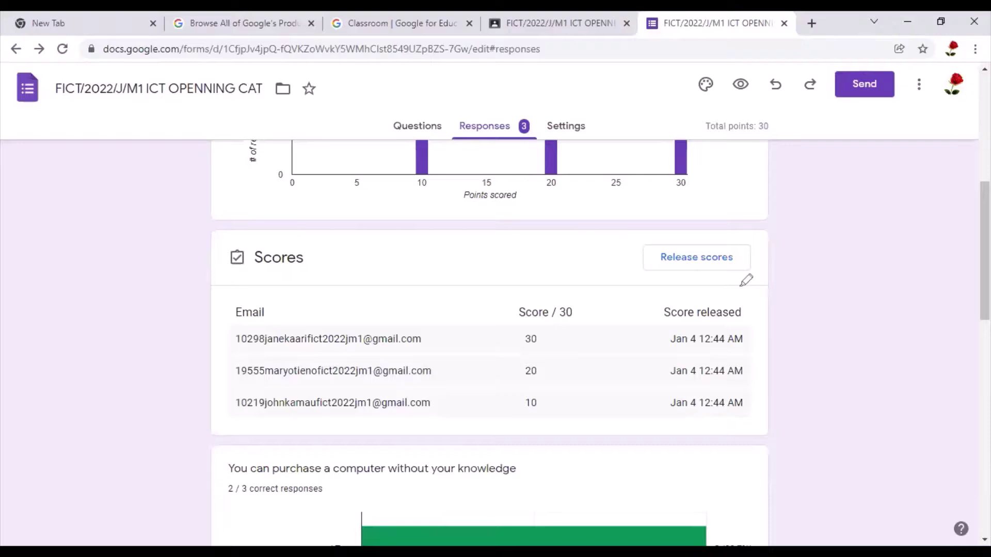
drag(735, 290, 733, 293)
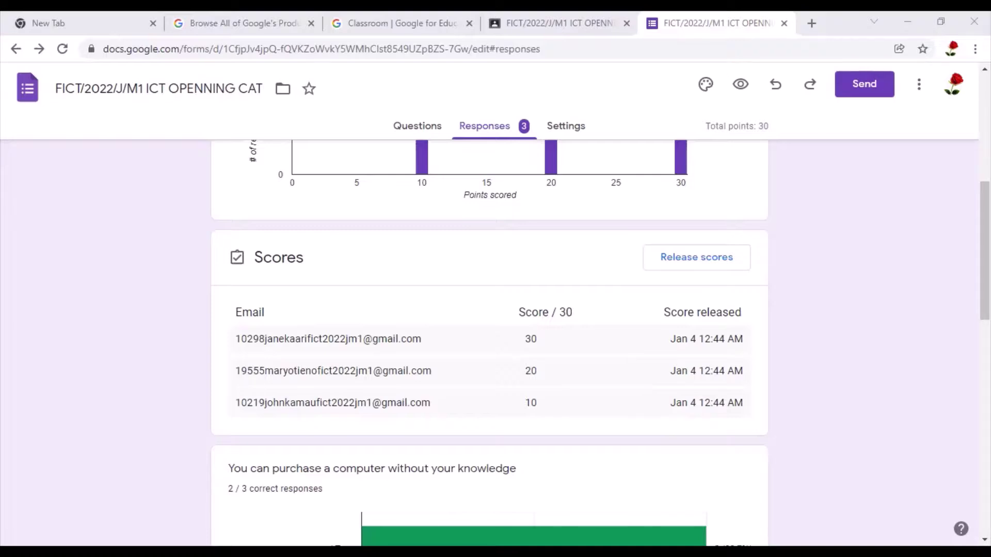
Look through the Scores table and the question charts again, and return to the start of the responses summary.
scroll(490, 341, down, 2)
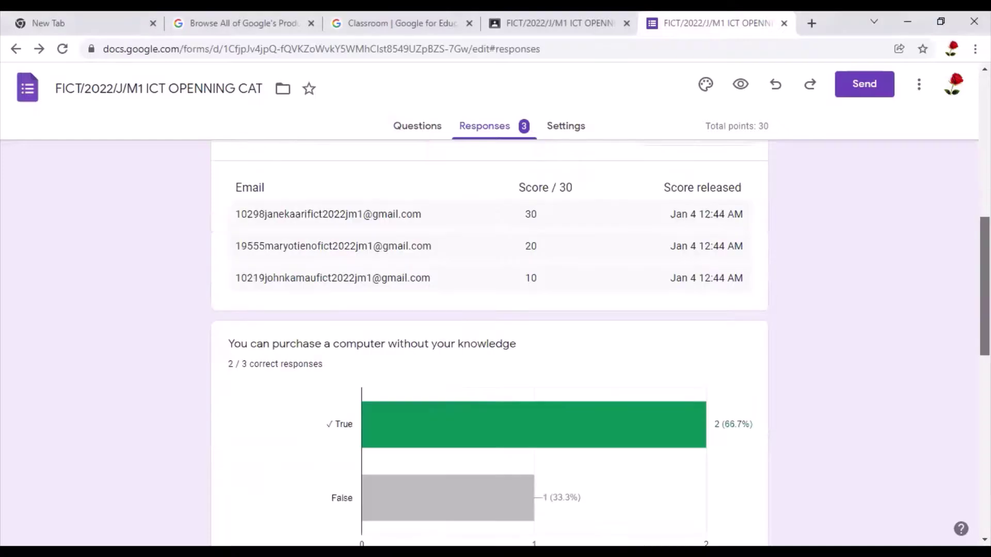
scroll(489, 341, up, 10)
scroll(489, 341, down, 15)
scroll(489, 341, up, 3)
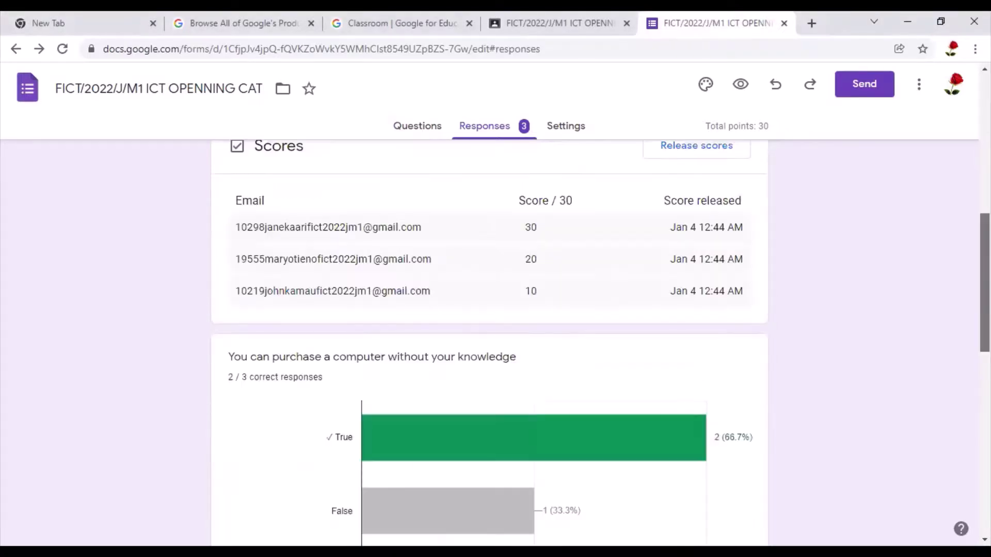
scroll(489, 341, down, 10)
scroll(489, 341, up, 20)
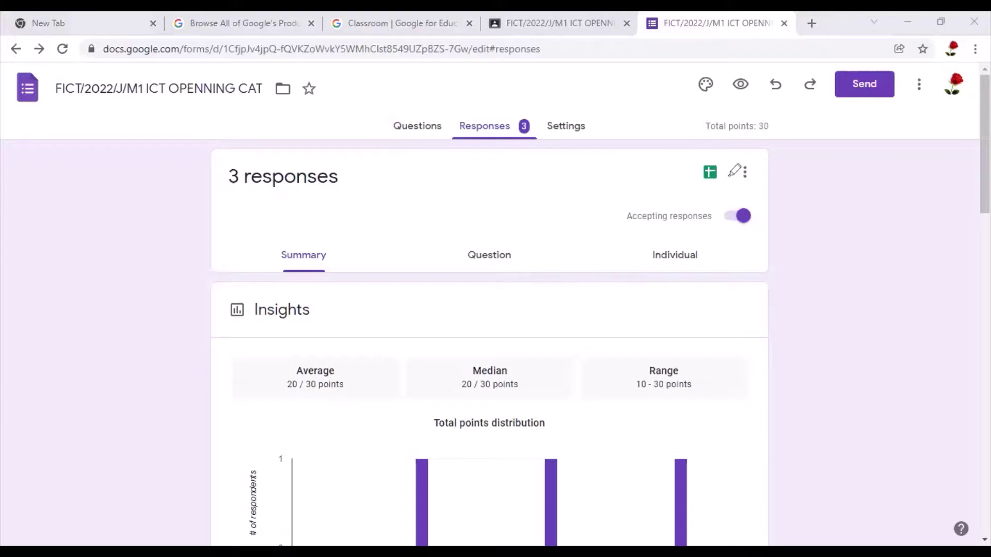
Open the quiz responses as a linked spreadsheet and bring the respondents' Email Address column into view.
mouse_move(731, 164)
mouse_down()
mouse_move(694, 150)
mouse_move(717, 201)
mouse_up()
click(710, 174)
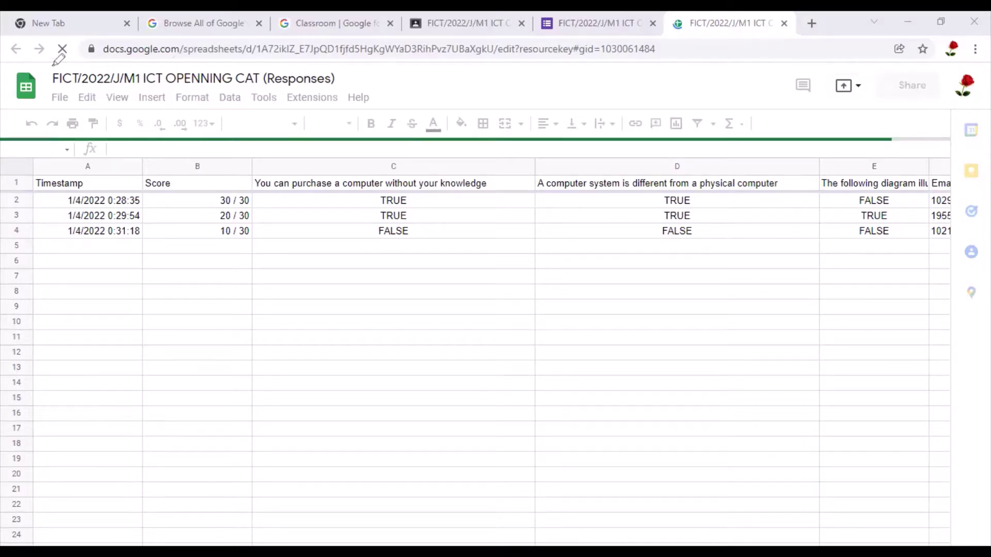
mouse_move(174, 86)
mouse_down()
mouse_move(237, 86)
mouse_move(193, 57)
mouse_move(135, 47)
mouse_up()
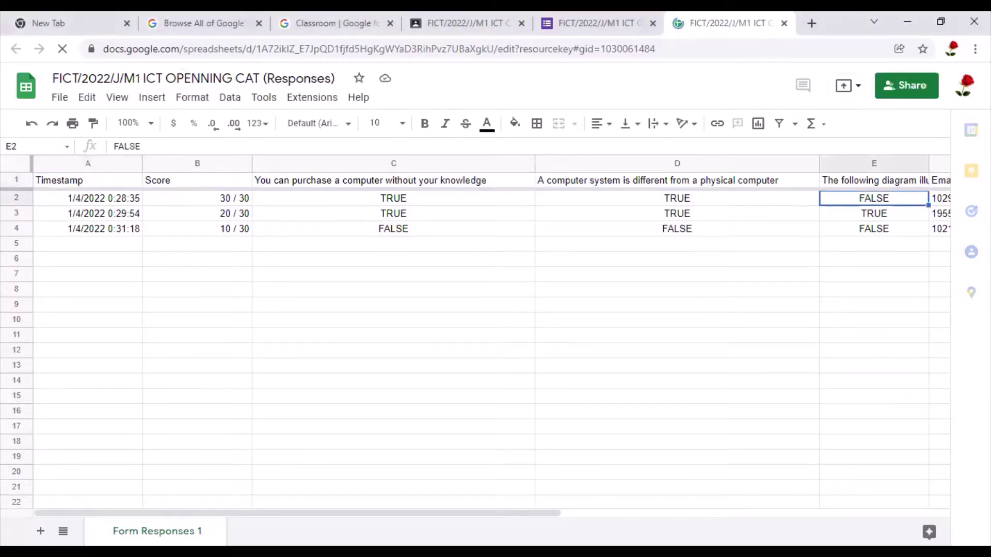
key(Right)
key(Right)
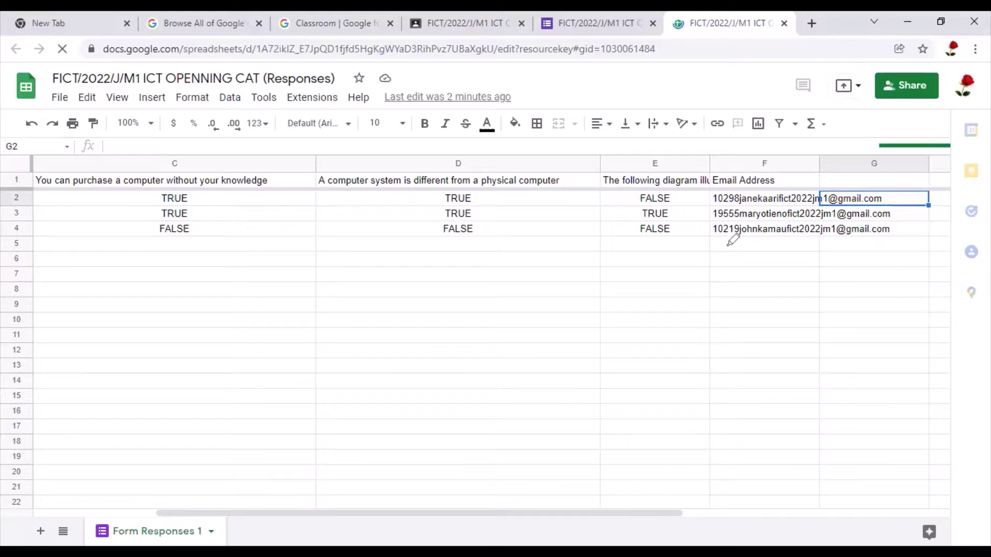
drag(732, 243, 803, 175)
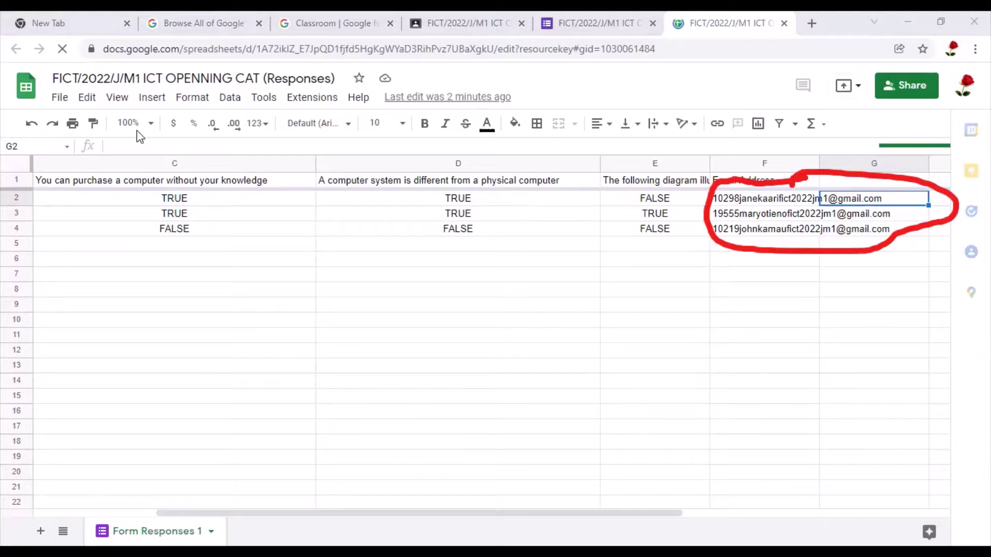
Go back to the Timestamp column and examine the scores and the answers in the three question columns.
click(124, 197)
key(Left)
key(Left)
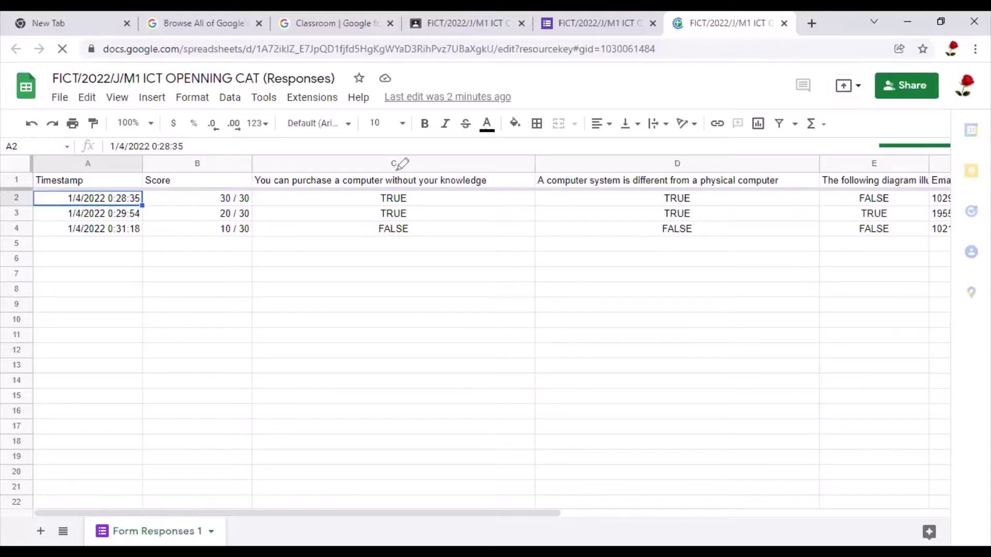
drag(221, 195, 272, 163)
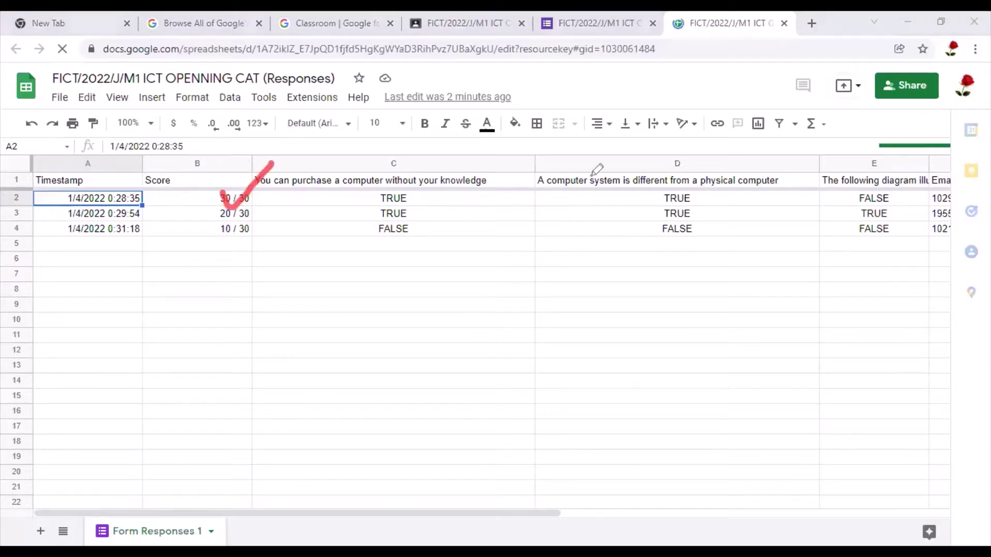
drag(591, 176, 677, 118)
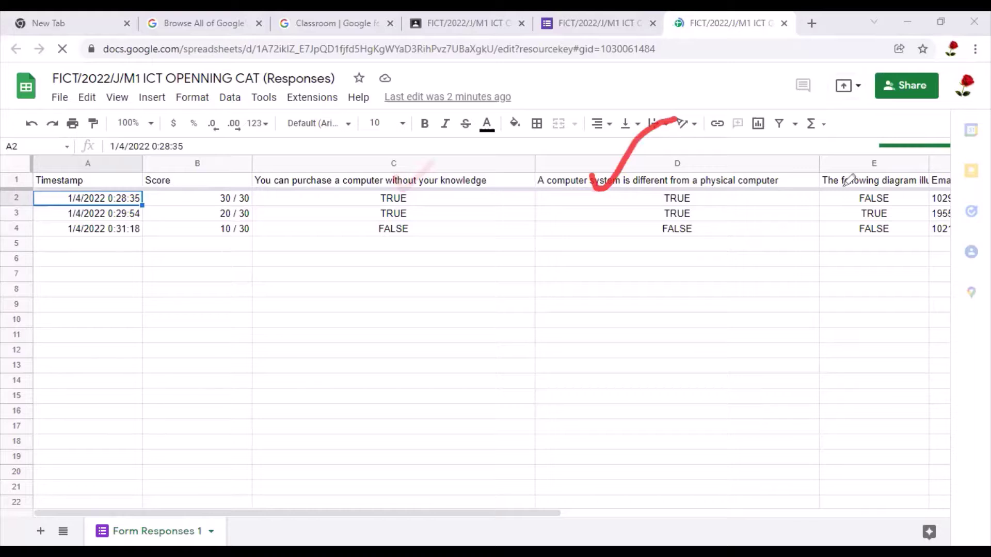
drag(844, 186, 975, 129)
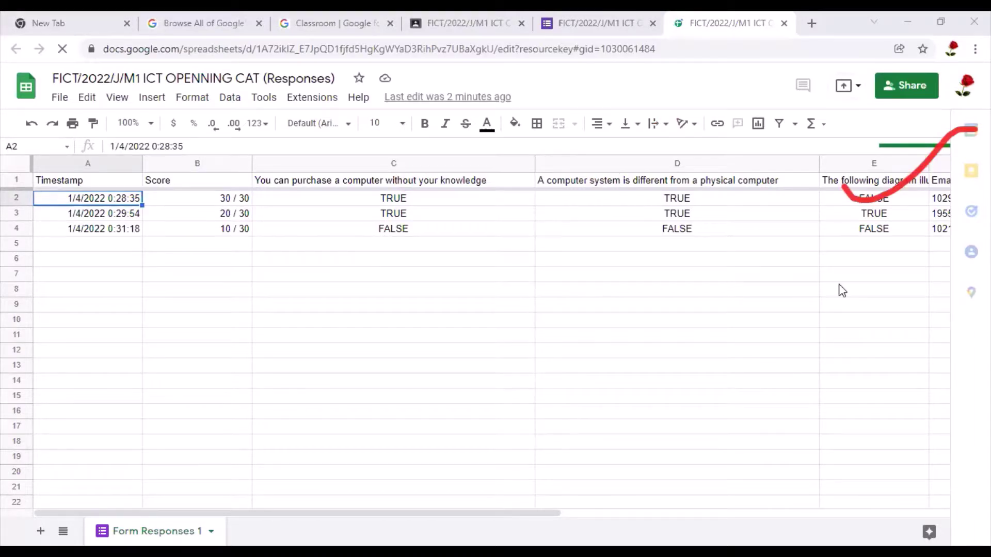
Go to the Email Address column of the first response and examine which respondent each row belongs to.
key(ctrl+Right)
scroll(711, 196, right, 5)
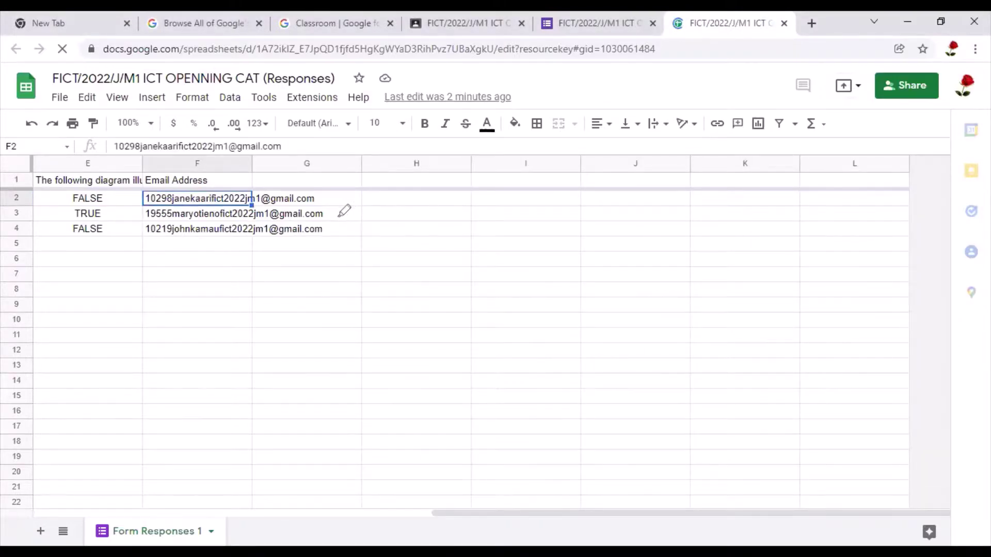
drag(339, 218, 383, 194)
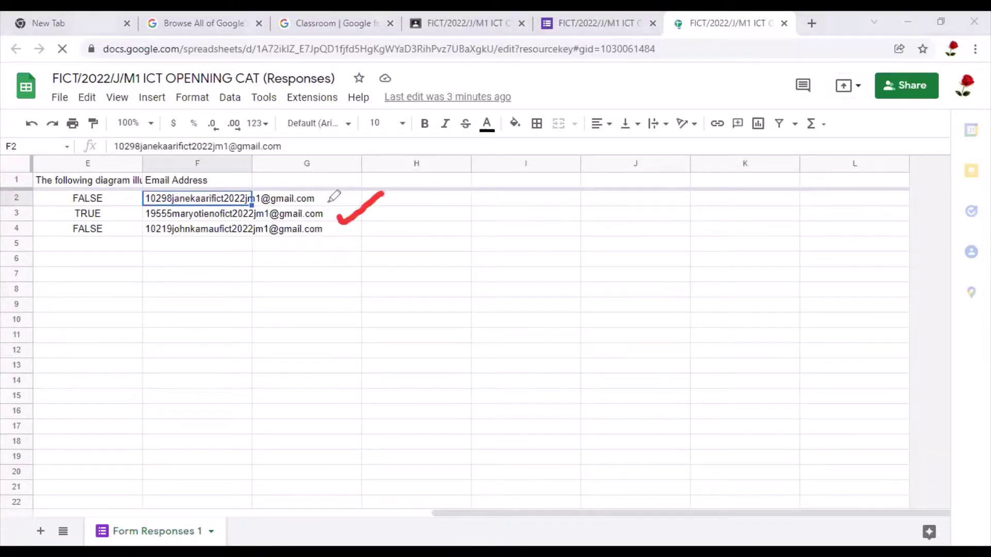
drag(335, 231, 401, 209)
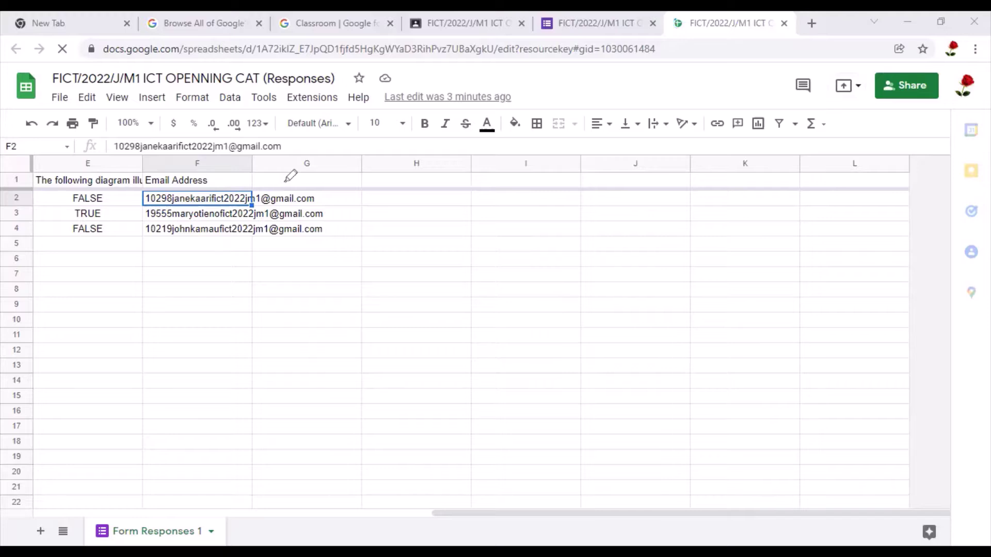
drag(295, 183, 124, 185)
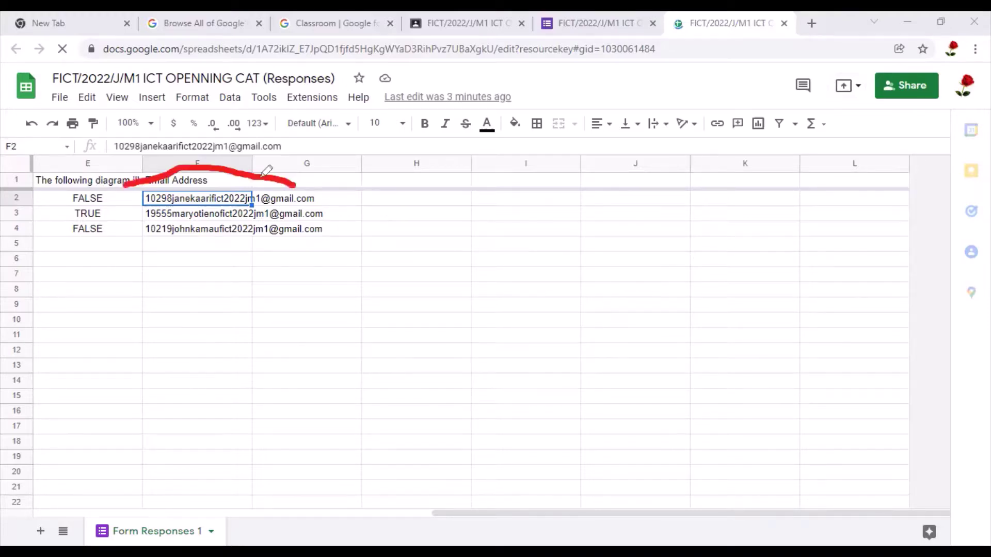
drag(266, 171, 267, 171)
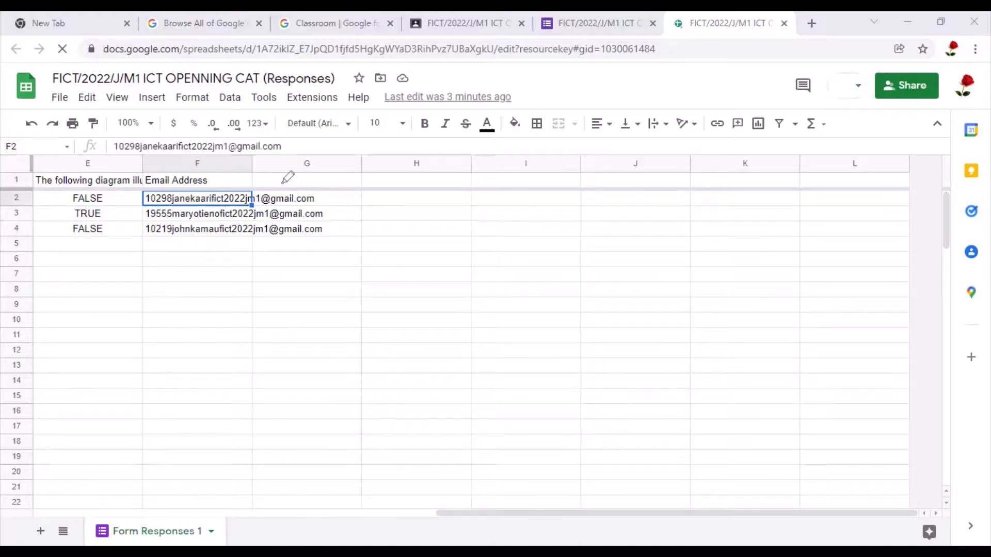
drag(284, 183, 395, 239)
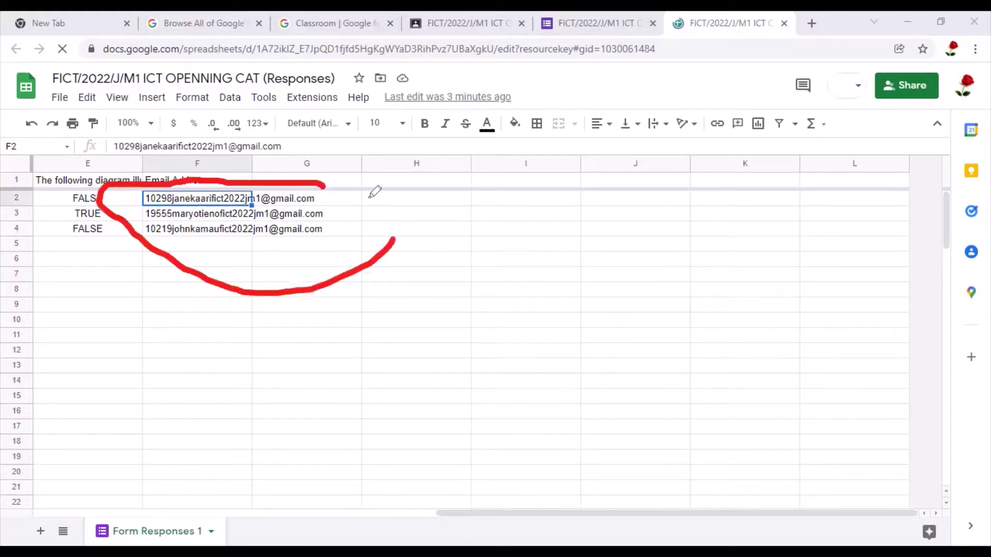
drag(305, 177, 394, 239)
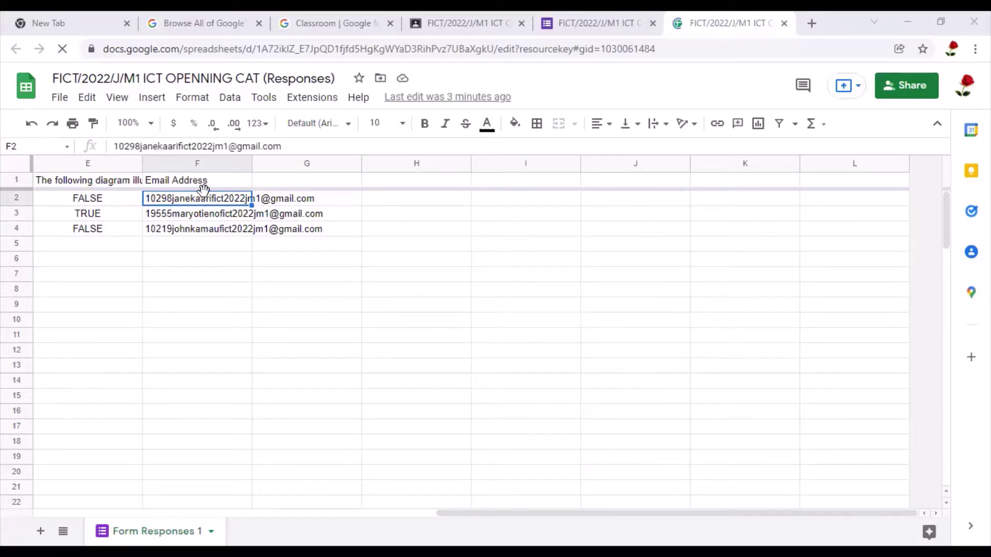
Return to the first response's timestamp in cell A2 and locate the spreadsheet's print option.
key(Left)
key(Left)
key(Left)
key(Left)
key(Left)
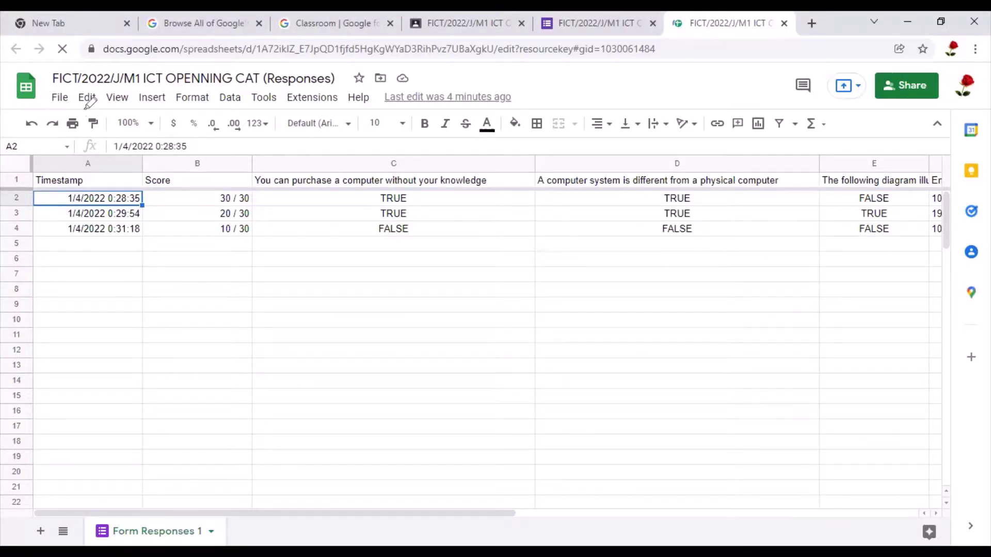
drag(60, 129, 82, 105)
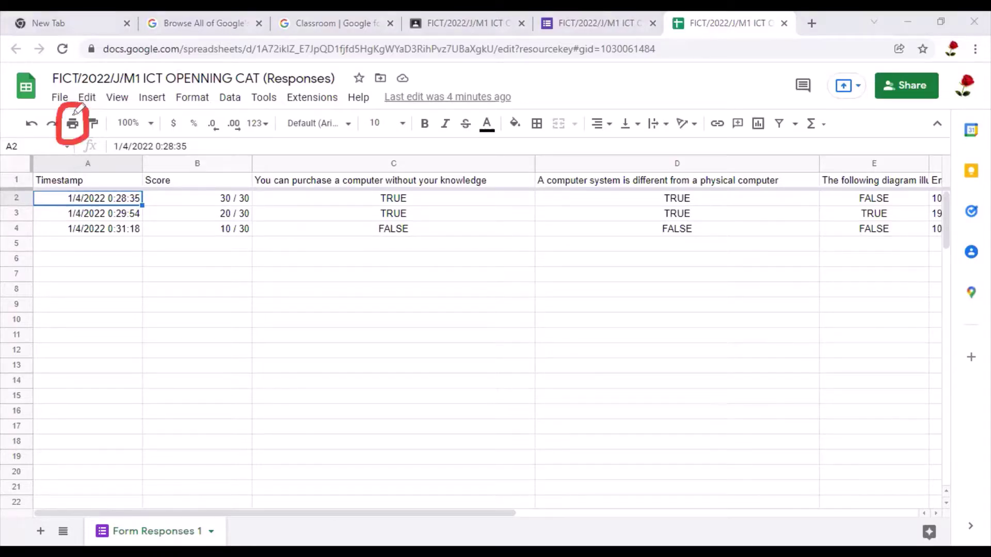
drag(73, 116, 150, 81)
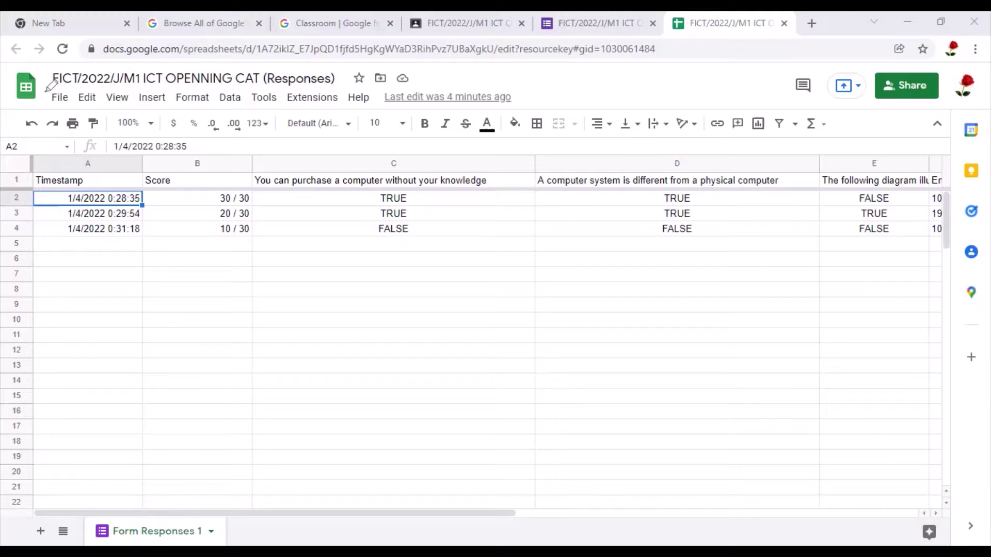
Download the responses spreadsheet in Microsoft Excel (.xlsx) format.
mouse_move(63, 82)
mouse_down()
mouse_move(73, 86)
mouse_move(47, 101)
mouse_move(82, 101)
mouse_up()
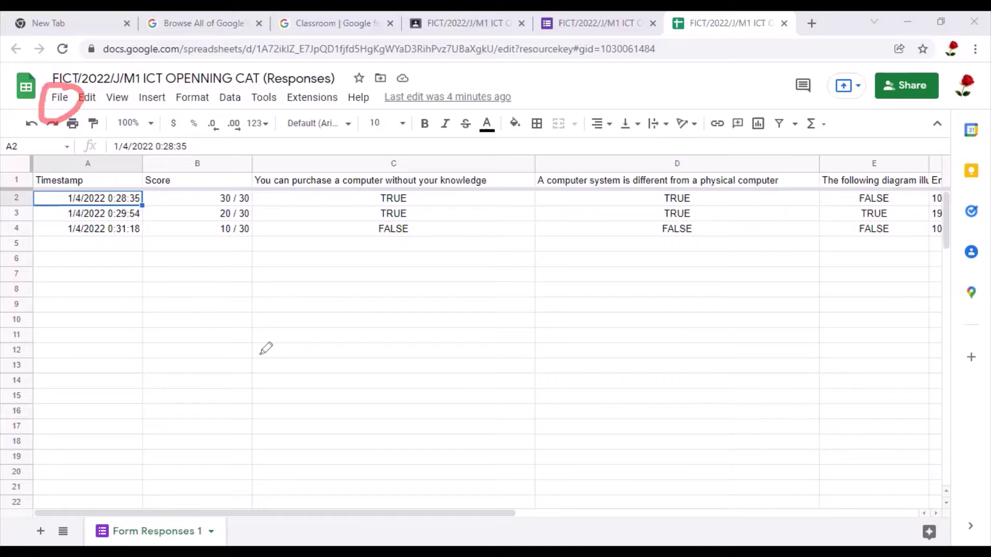
click(60, 98)
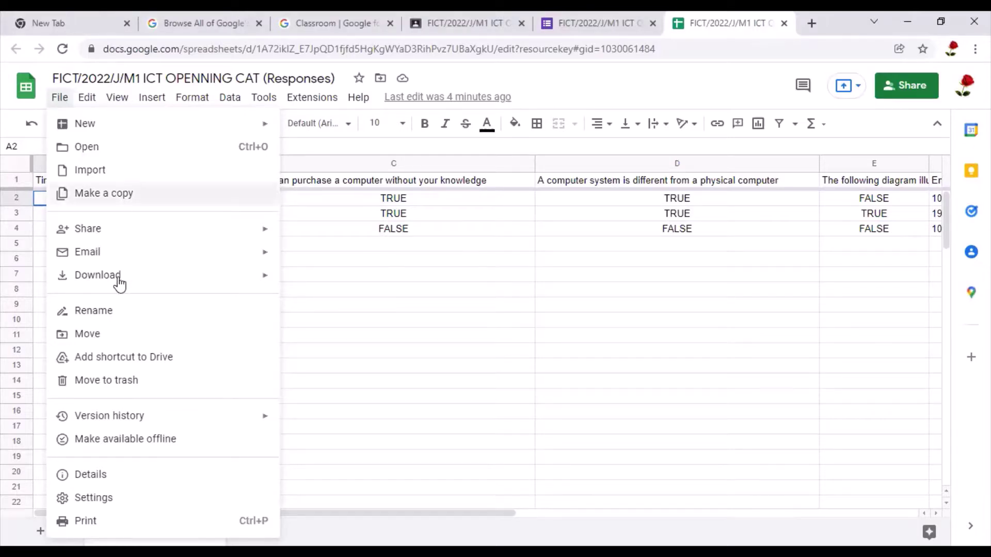
mouse_move(126, 284)
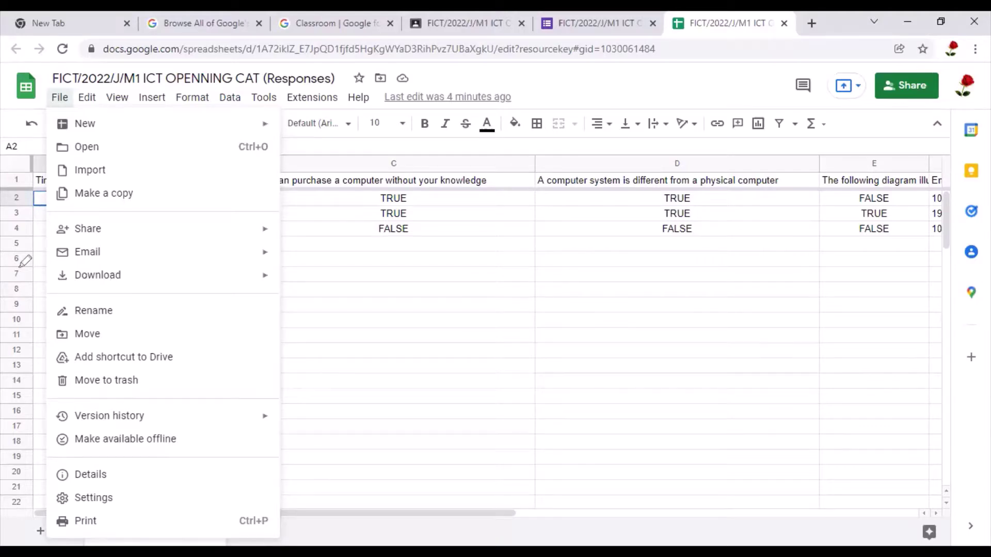
drag(149, 270, 84, 283)
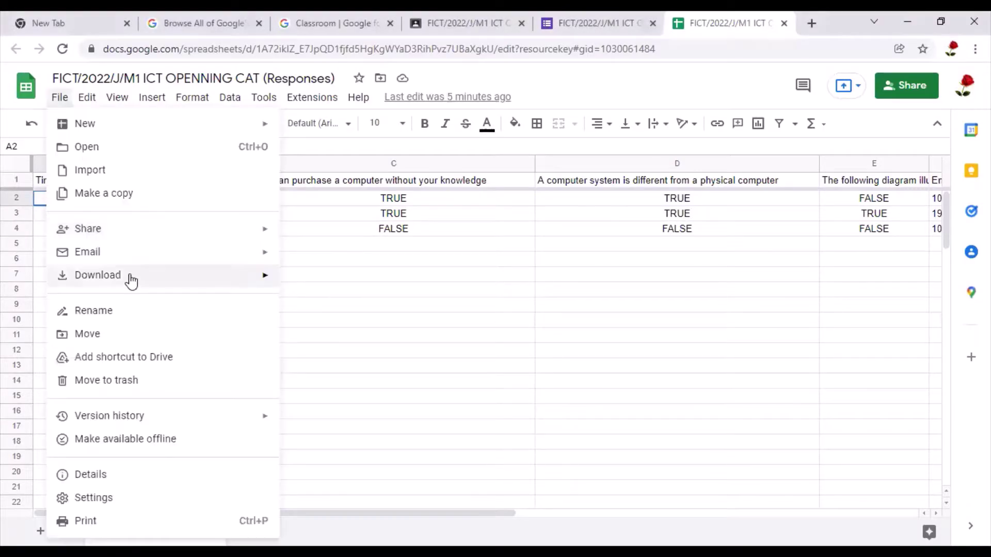
mouse_move(132, 281)
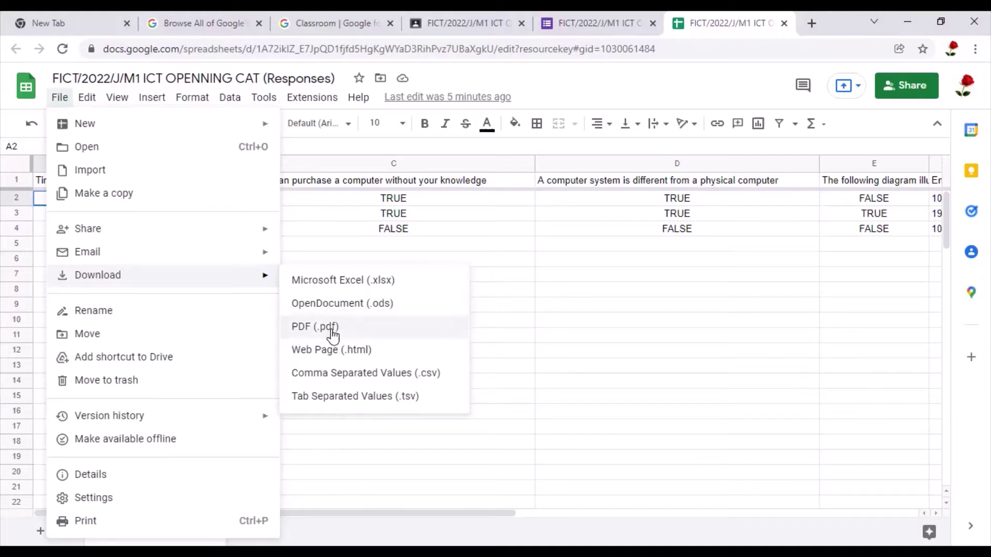
click(350, 281)
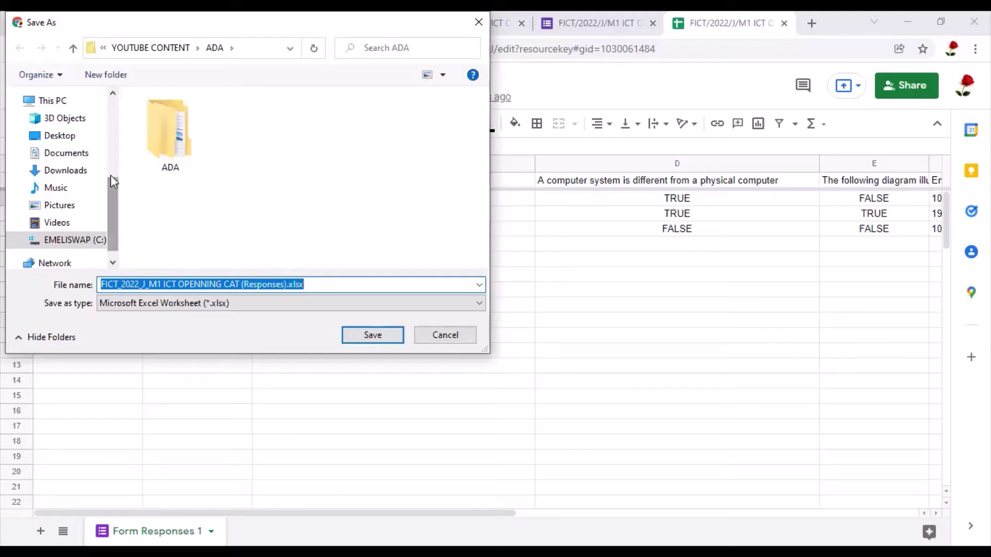
Save the workbook to the Desktop as "FICT_2022_J_M1 ICT OPENNING CAT (Responses).xlsx" and check its download.
scroll(110, 175, up, 1)
click(60, 195)
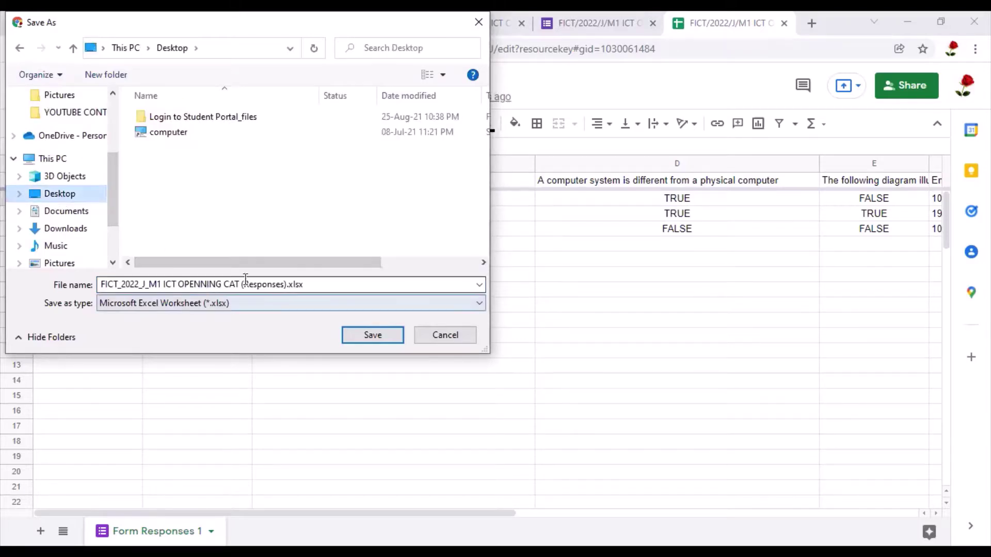
click(128, 284)
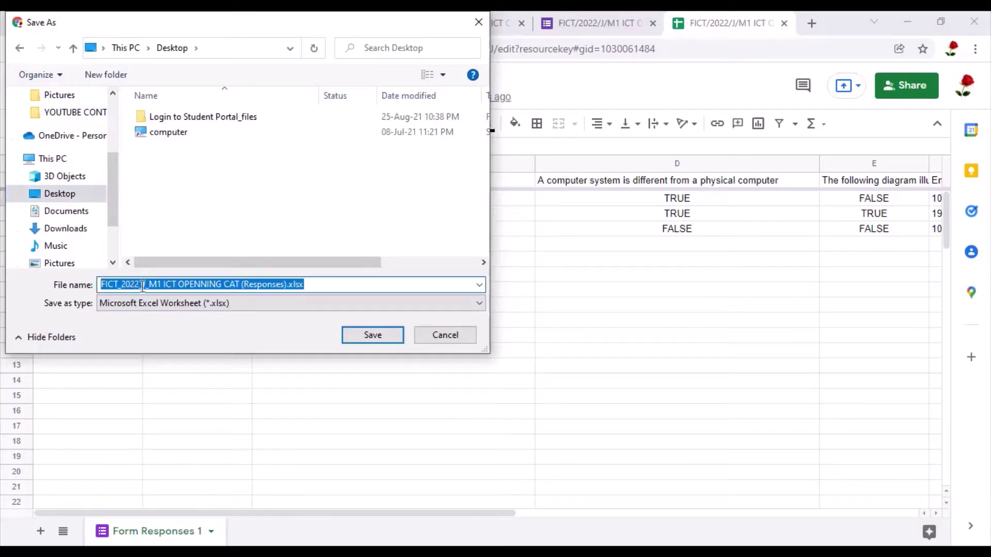
click(122, 284)
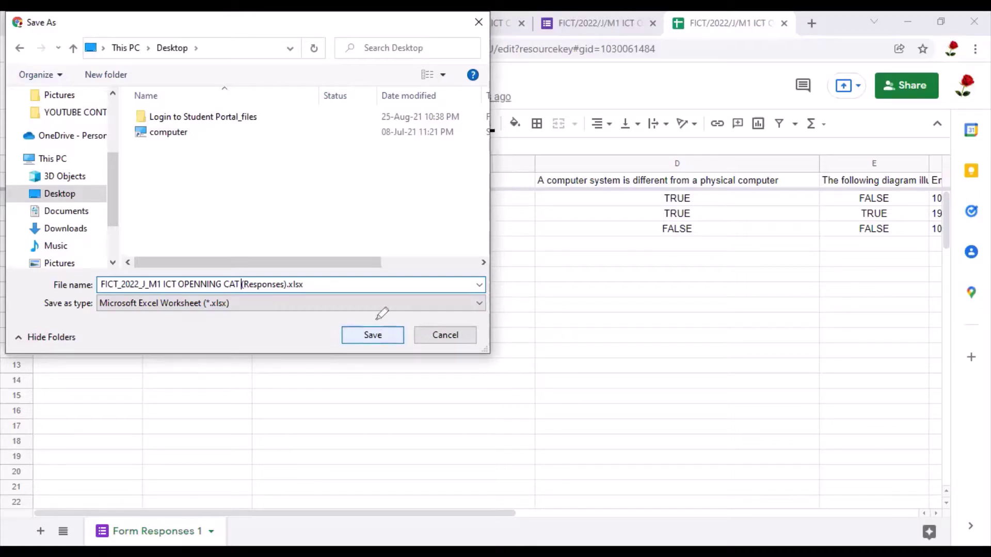
drag(323, 343, 332, 339)
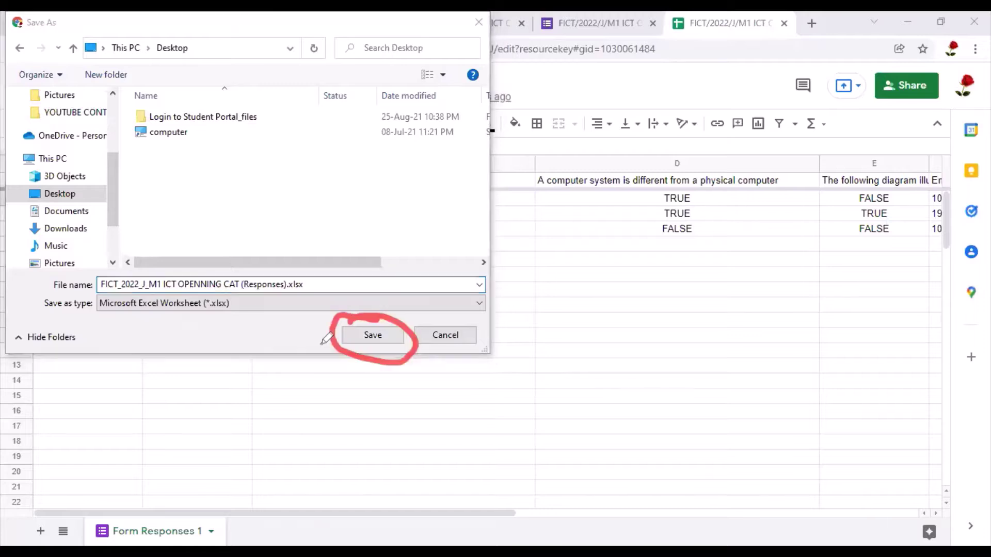
click(371, 337)
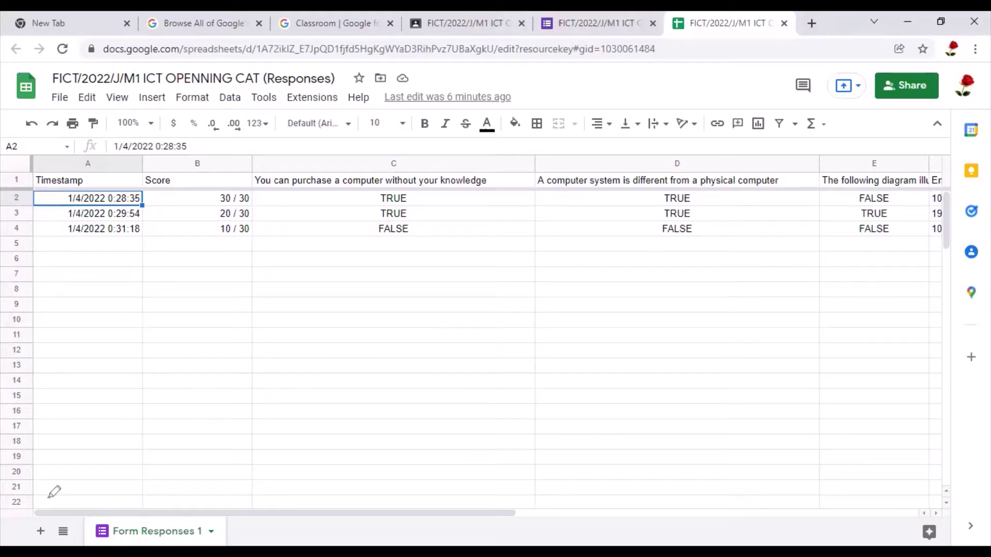
mouse_move(23, 545)
mouse_down()
mouse_move(41, 503)
mouse_move(162, 510)
mouse_move(21, 542)
mouse_up()
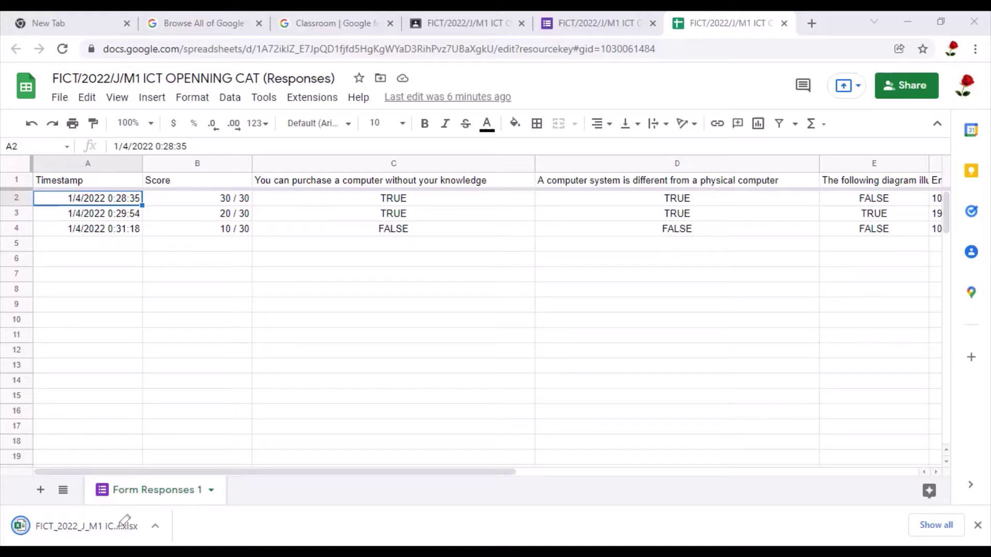
mouse_move(62, 511)
mouse_down()
mouse_move(16, 522)
mouse_move(116, 520)
mouse_move(173, 535)
mouse_up()
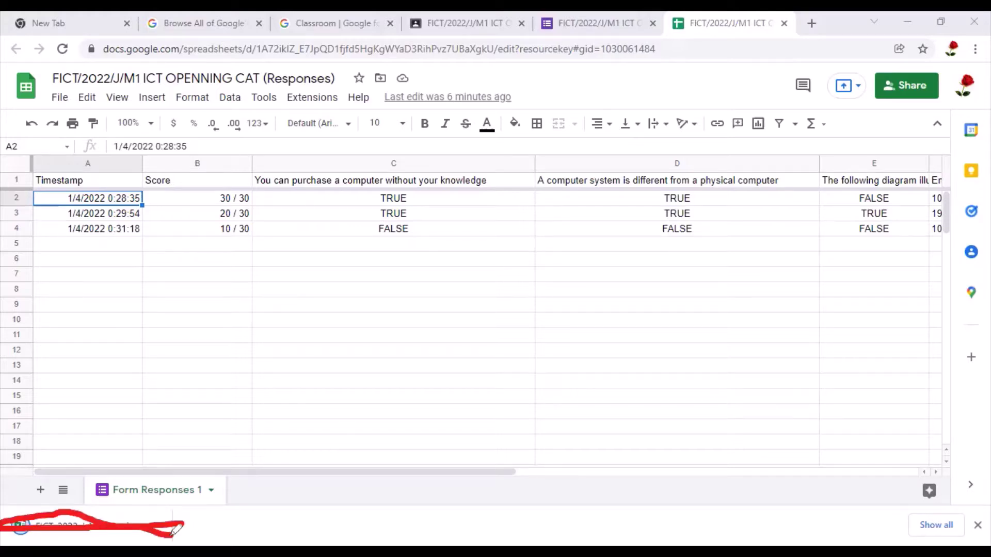
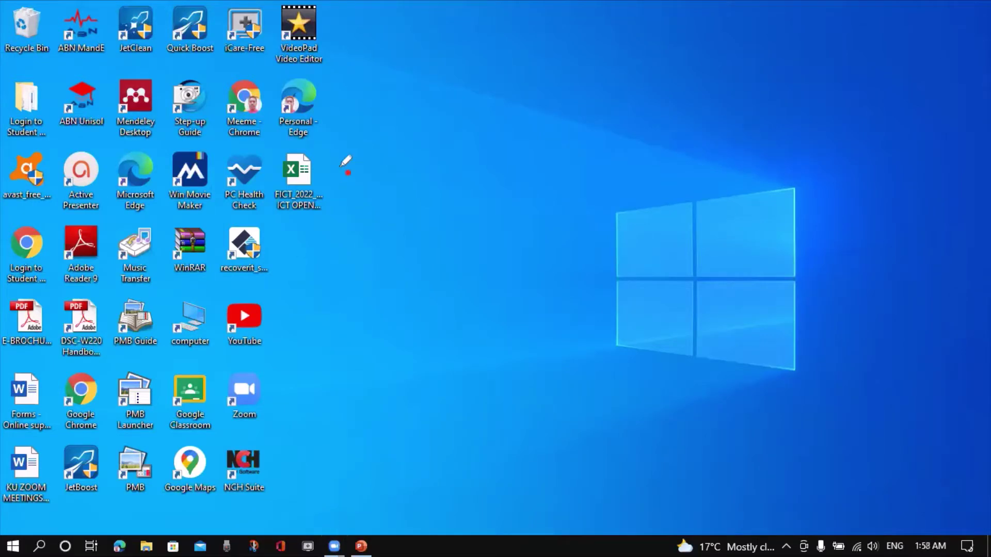
Open the downloaded responses workbook from the desktop, enable editing and dismiss the licence notice.
mouse_move(350, 173)
mouse_down()
mouse_move(325, 155)
mouse_move(276, 165)
mouse_move(273, 214)
mouse_move(293, 224)
mouse_move(333, 209)
mouse_move(337, 163)
mouse_move(321, 153)
mouse_up()
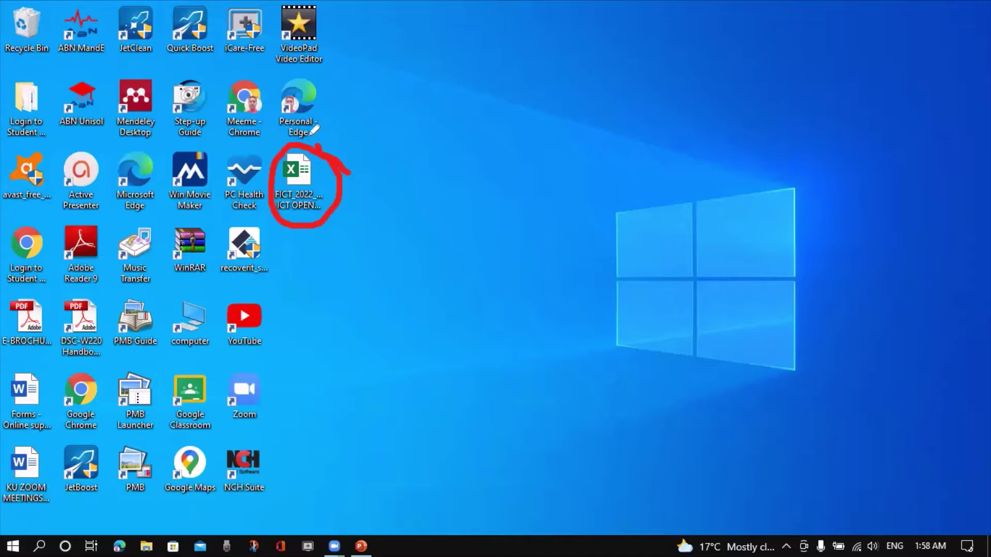
click(293, 177)
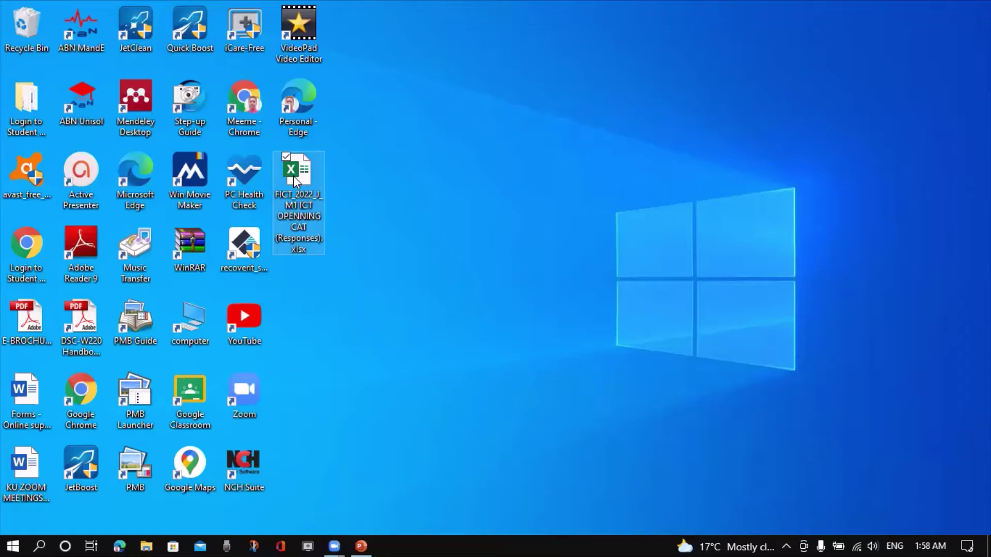
right_click(294, 176)
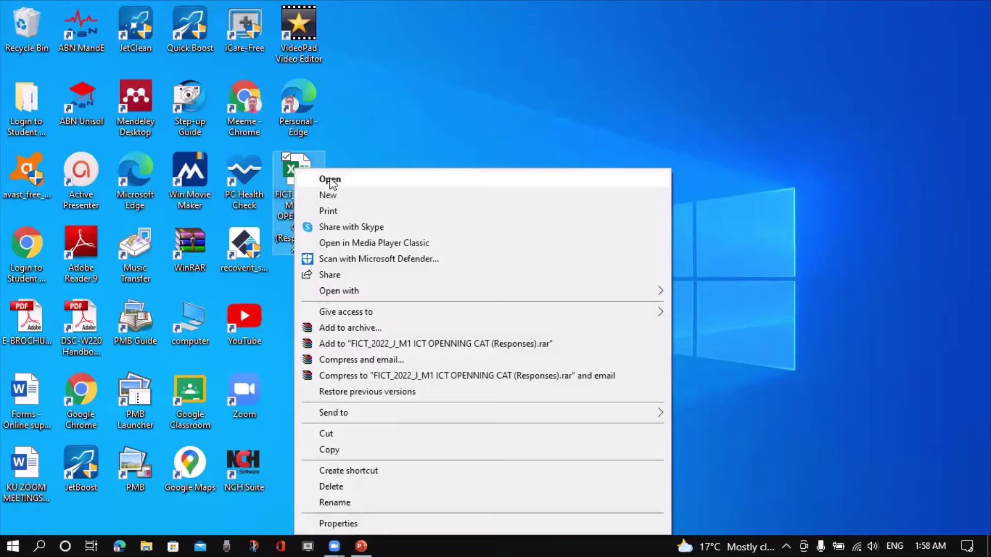
click(331, 181)
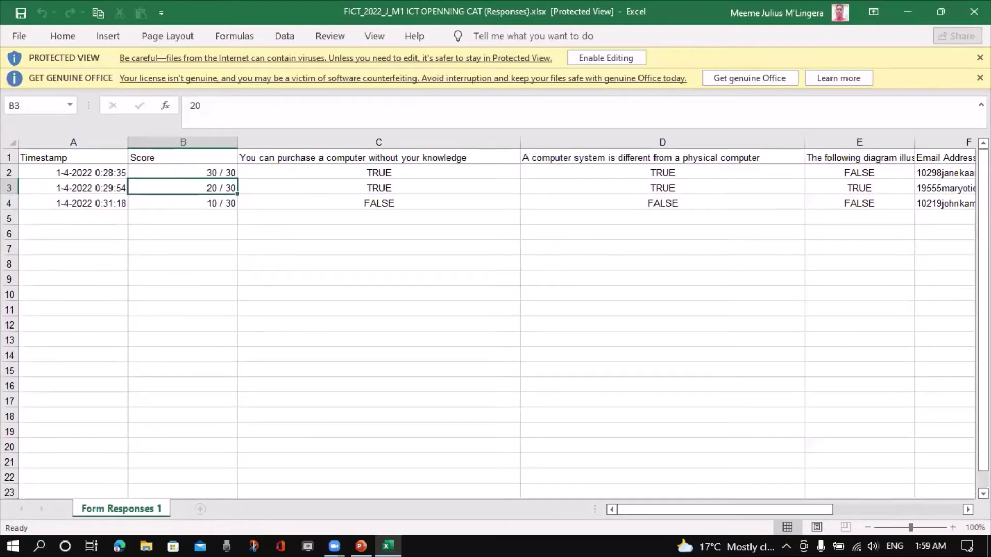
click(980, 78)
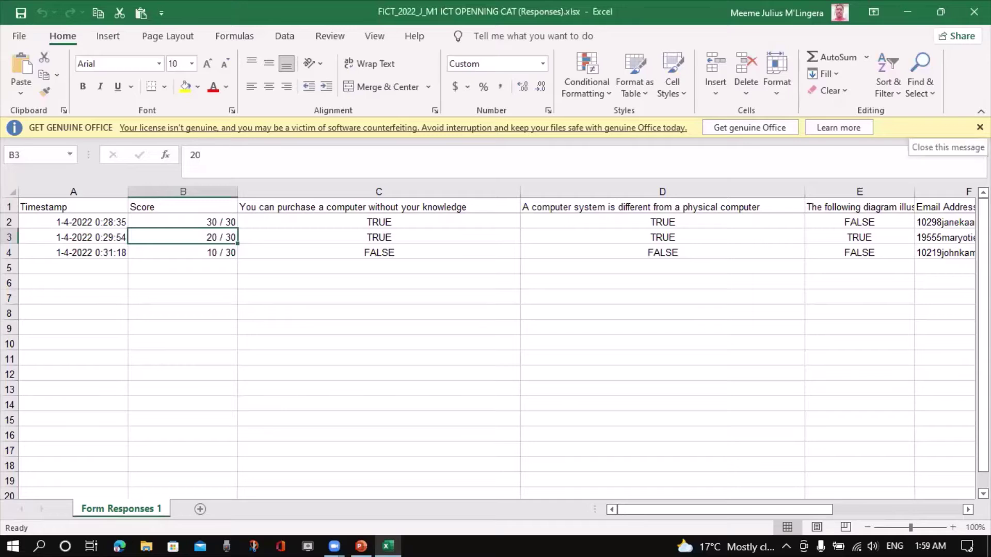
click(979, 127)
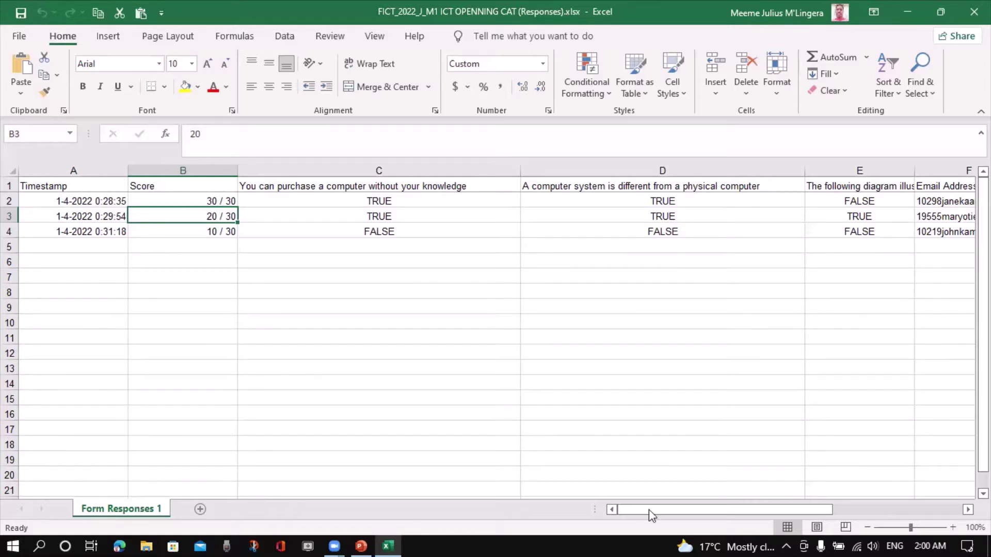
drag(649, 509, 780, 511)
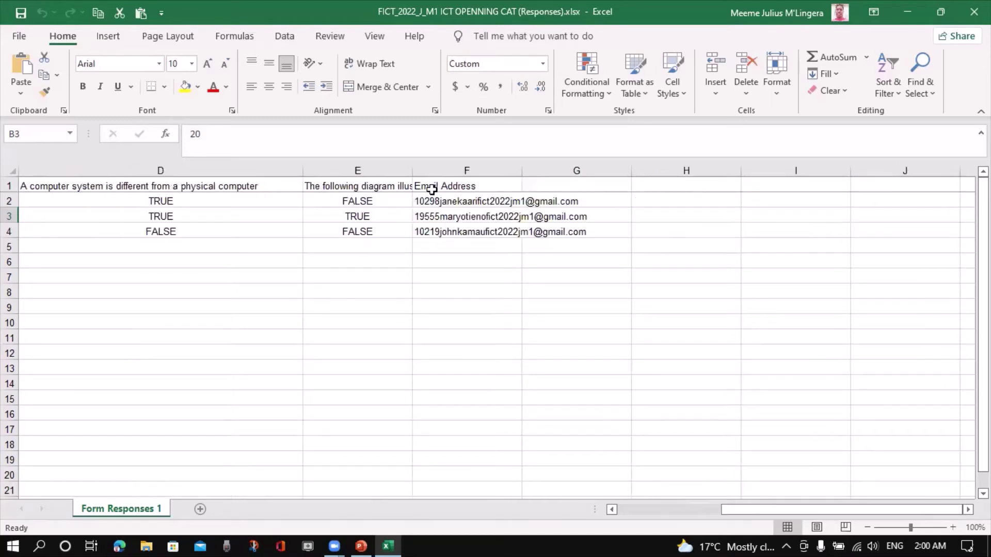
drag(429, 184, 494, 226)
drag(499, 231, 478, 227)
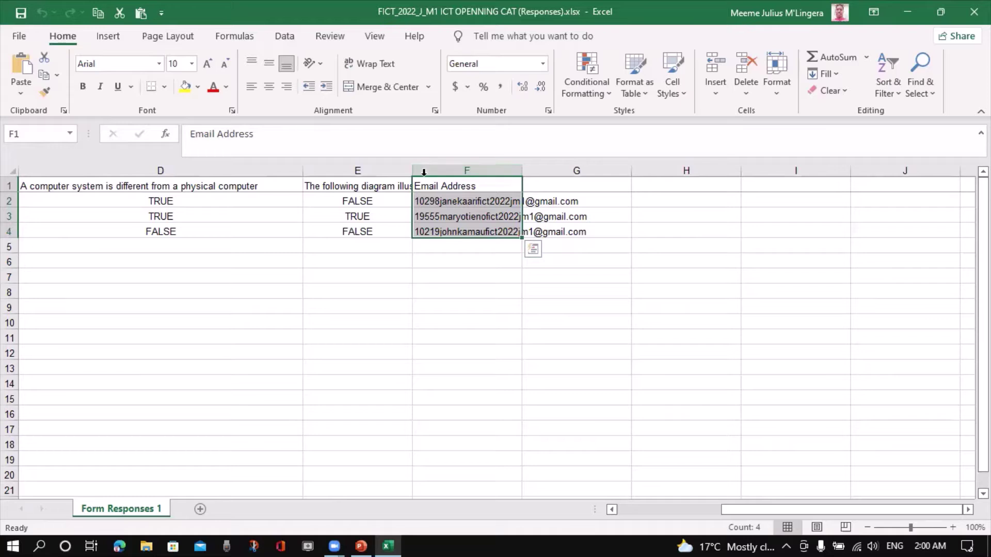
mouse_move(424, 176)
mouse_down()
mouse_move(248, 191)
mouse_move(88, 178)
mouse_up()
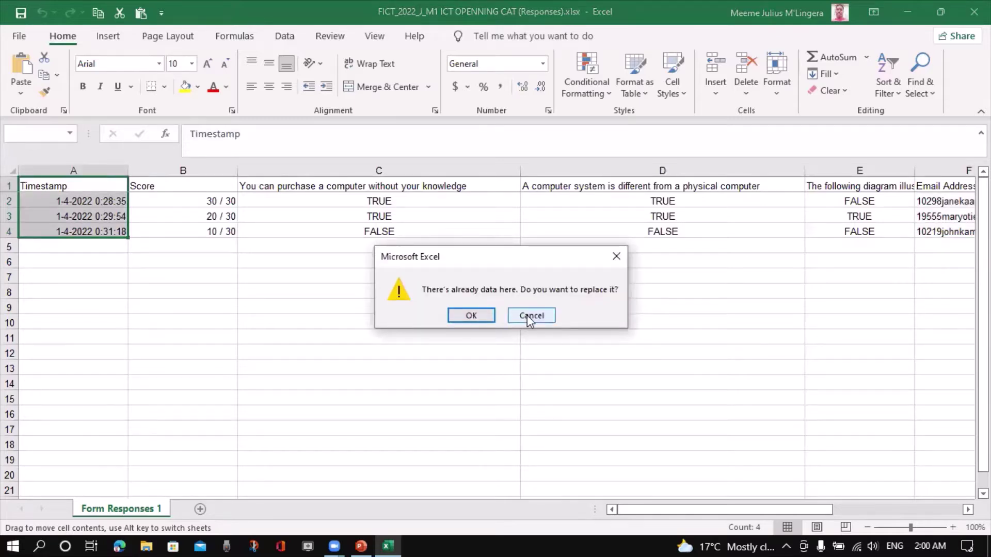
key(Escape)
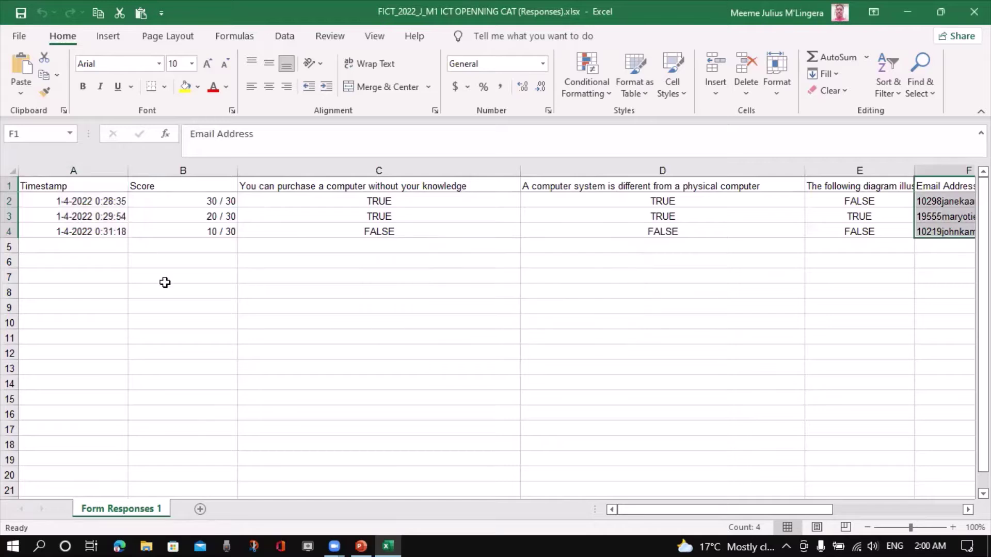
Insert an entire empty column before the Timestamp column.
click(139, 279)
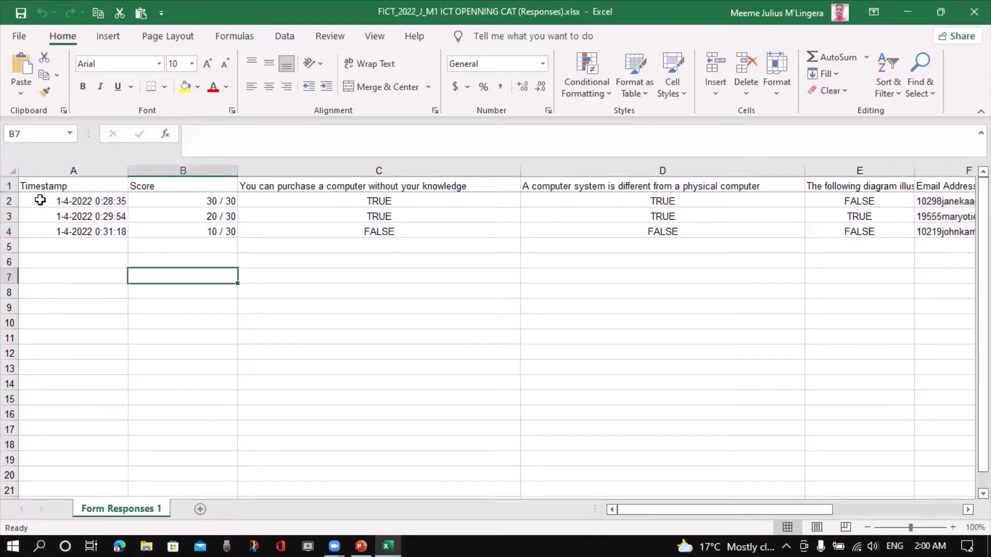
click(43, 198)
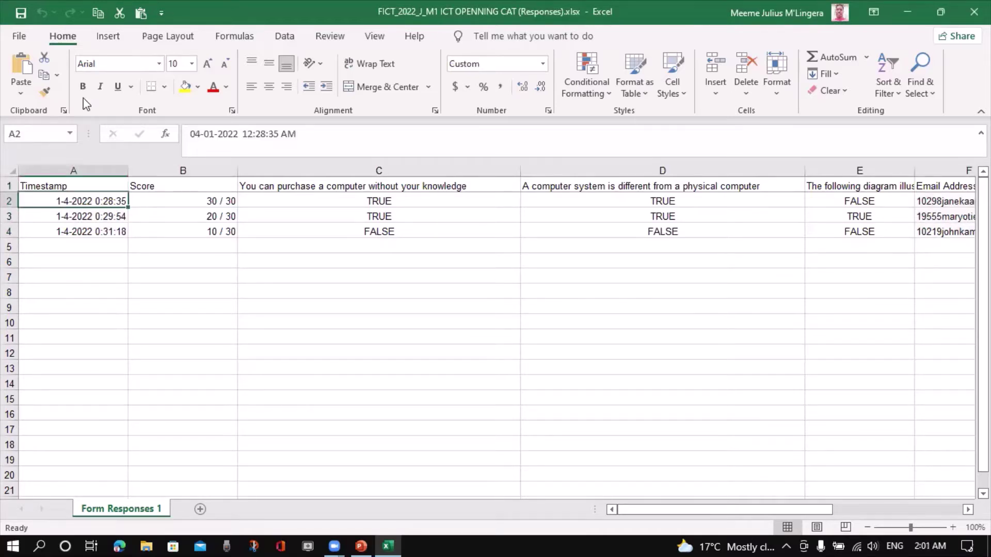
click(110, 37)
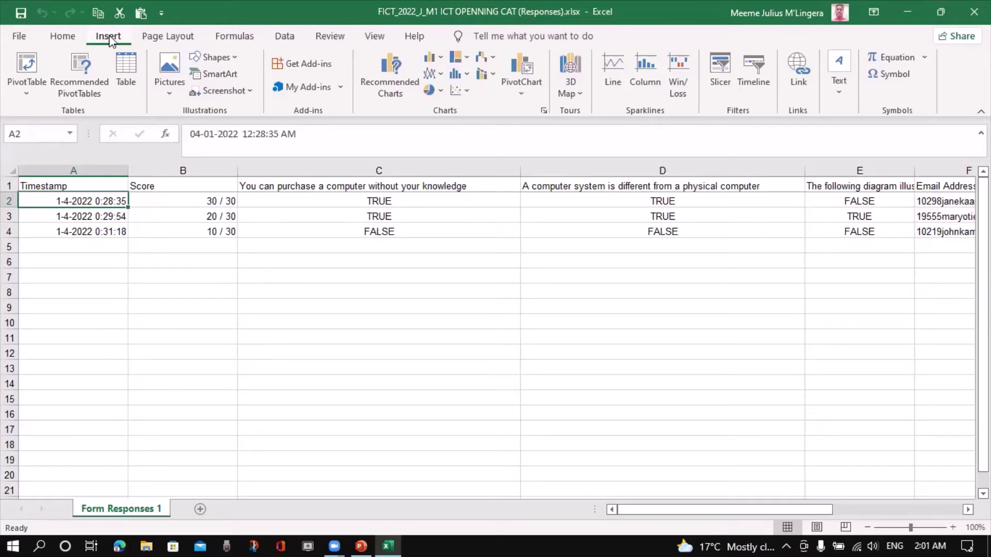
click(64, 181)
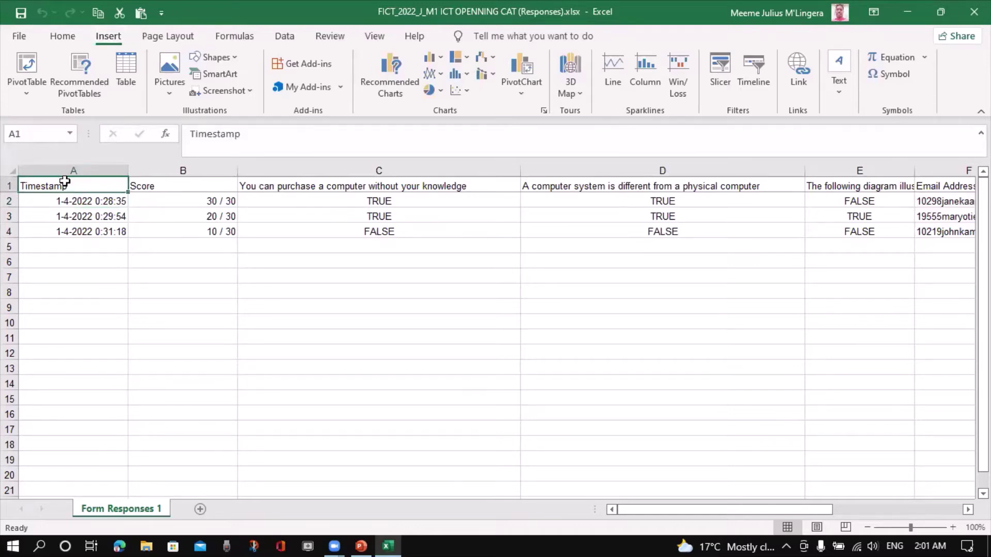
right_click(67, 186)
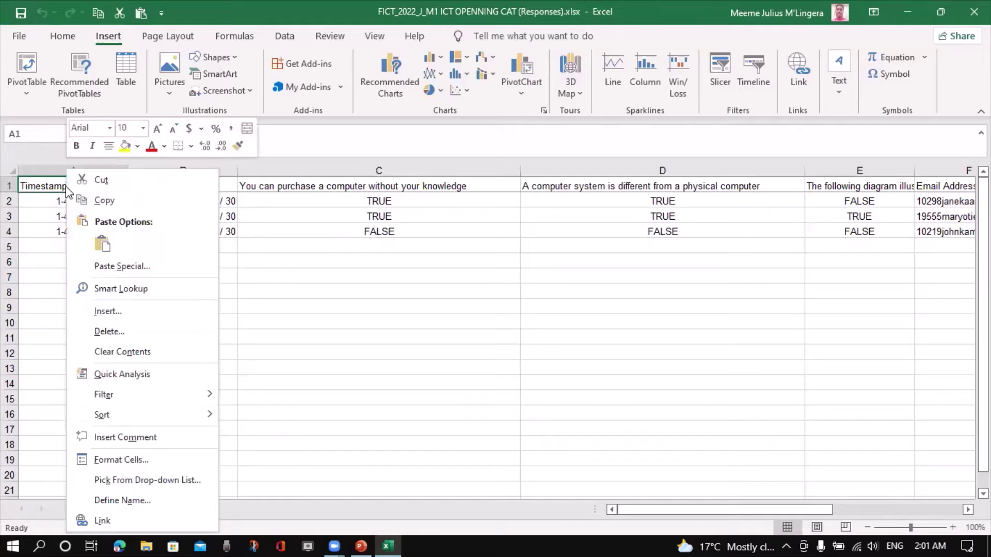
click(115, 312)
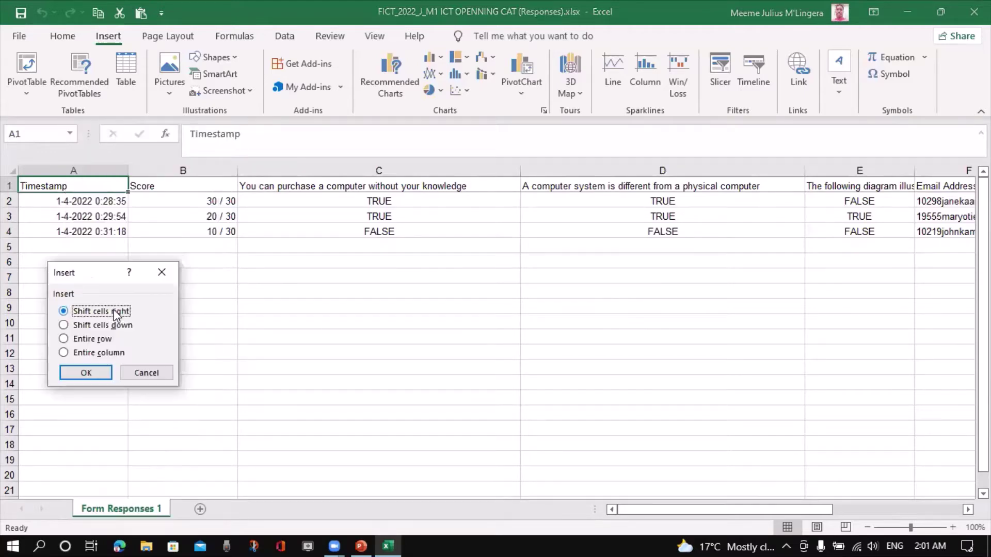
click(101, 354)
click(85, 373)
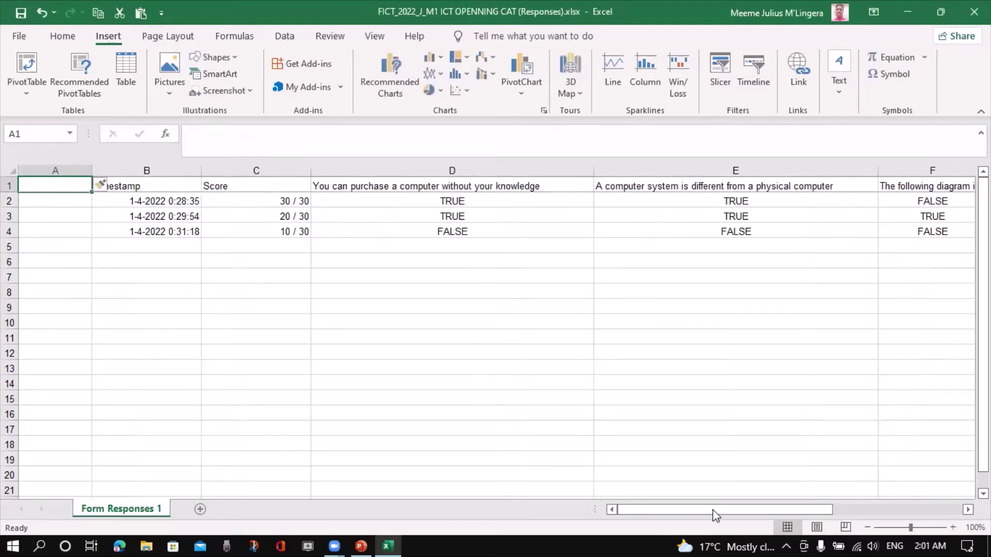
Move the Email Address cells G1:G4 into the empty column A and widen that column to fit the addresses.
scroll(769, 201, right, 3)
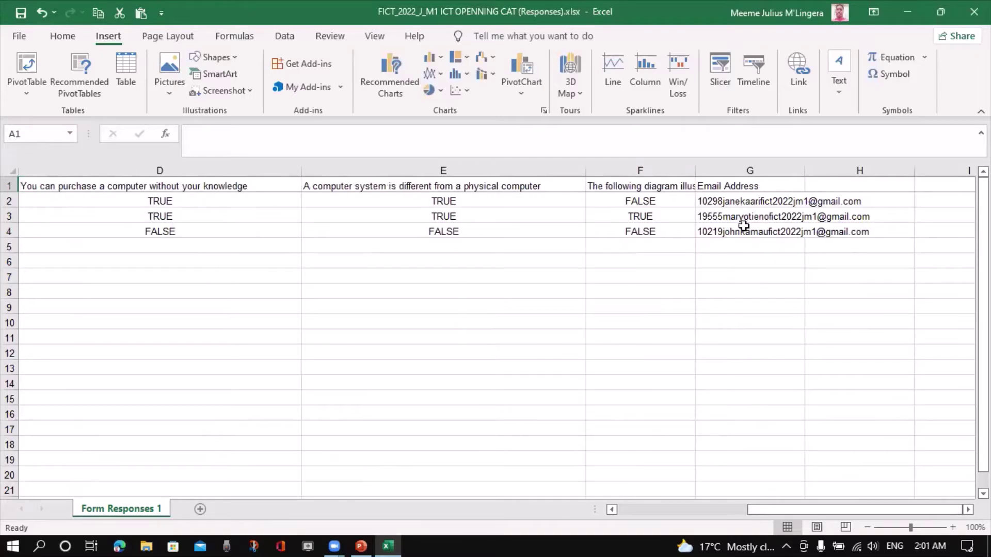
drag(722, 187, 743, 231)
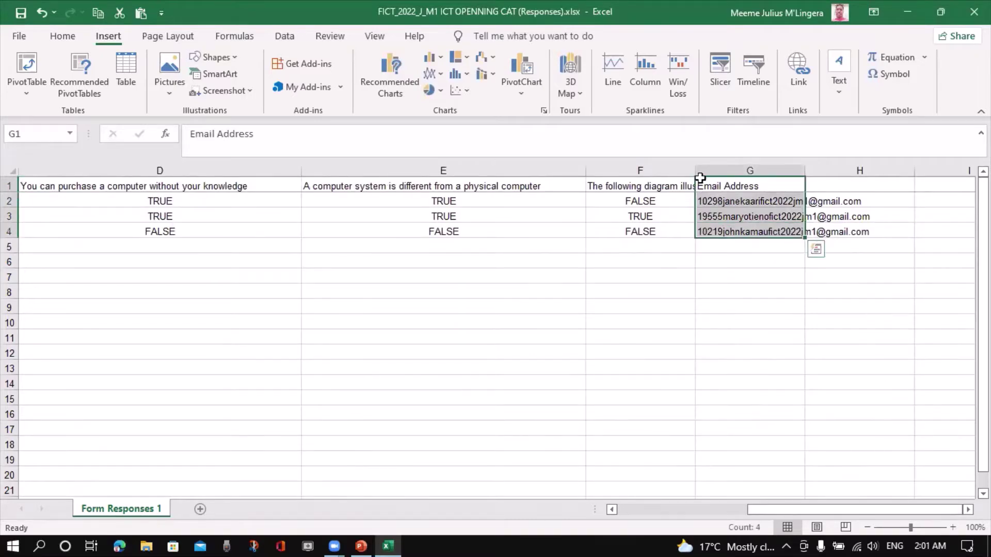
key(ctrl+space)
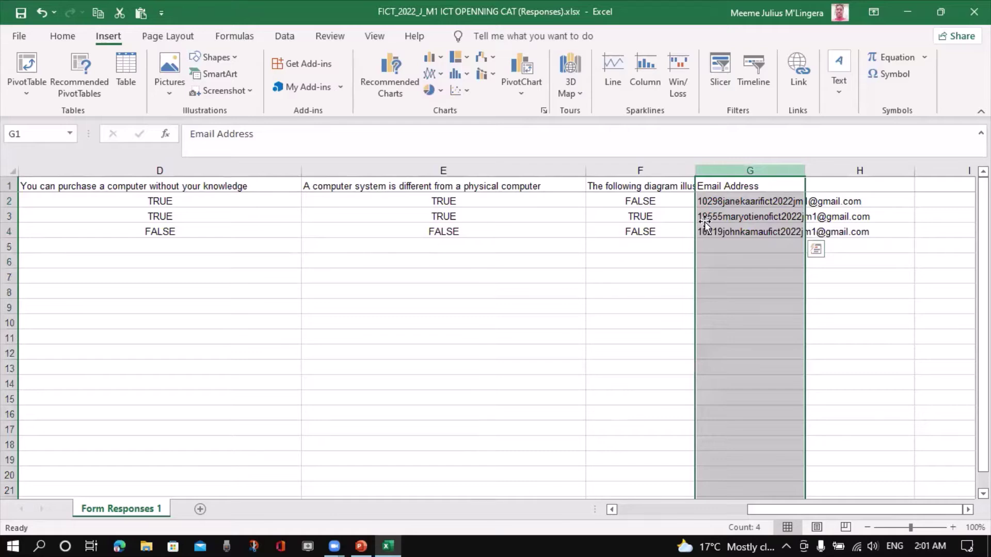
key(shift+Left)
click(825, 246)
drag(720, 182, 723, 230)
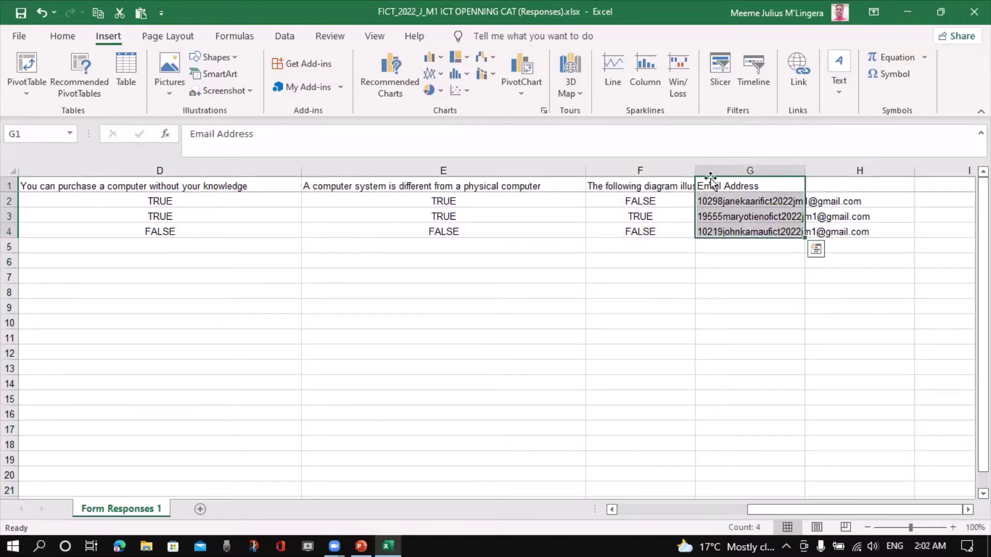
key(ctrl+space)
key(shift+Left)
click(742, 250)
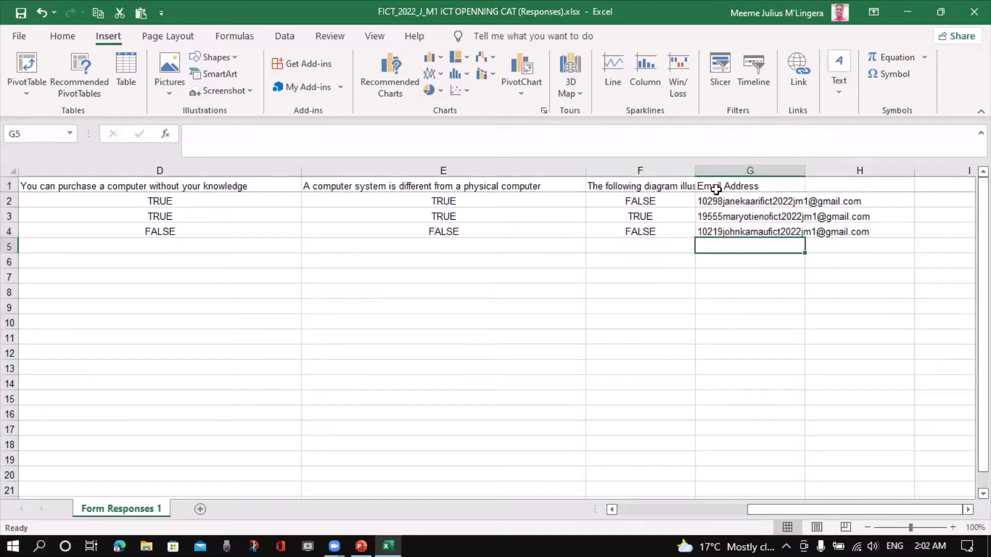
drag(717, 189, 724, 229)
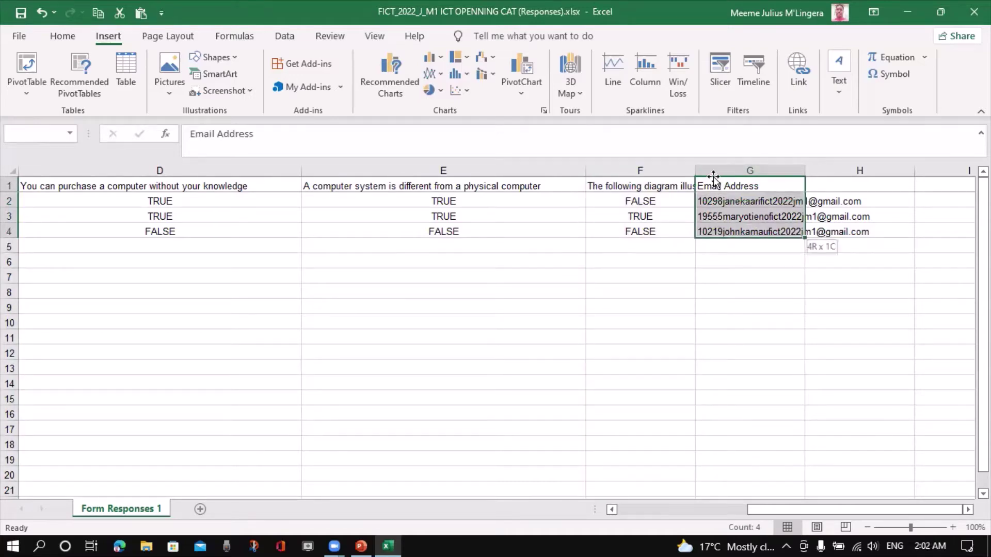
key(ctrl+space)
drag(713, 187, 719, 231)
drag(698, 185, 206, 177)
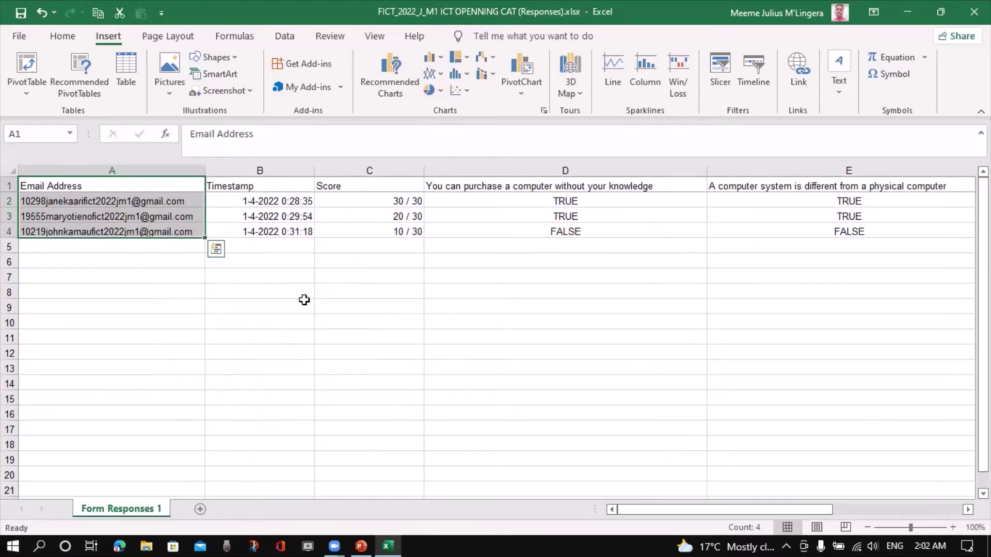
Delete the entire Timestamp column.
click(254, 184)
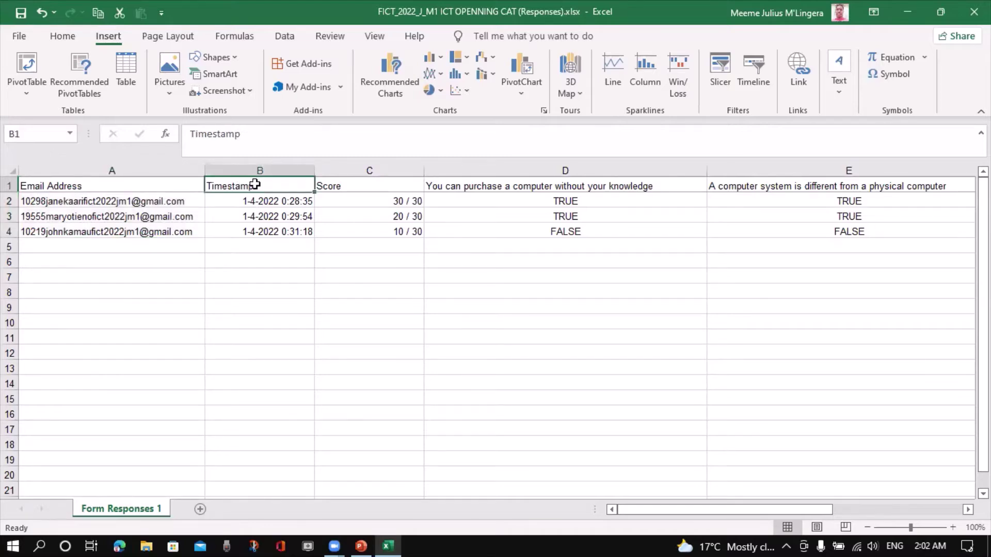
right_click(256, 186)
click(299, 325)
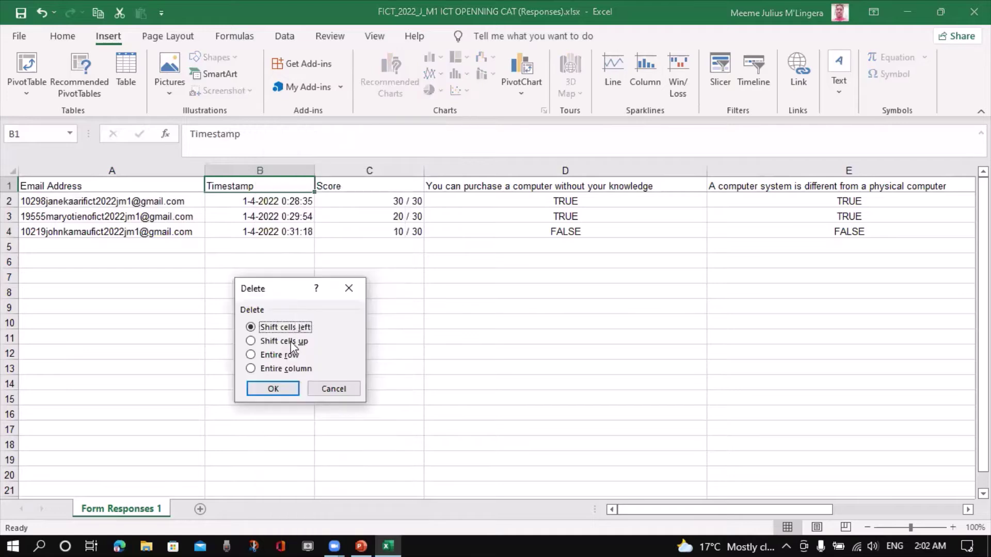
click(287, 368)
click(277, 390)
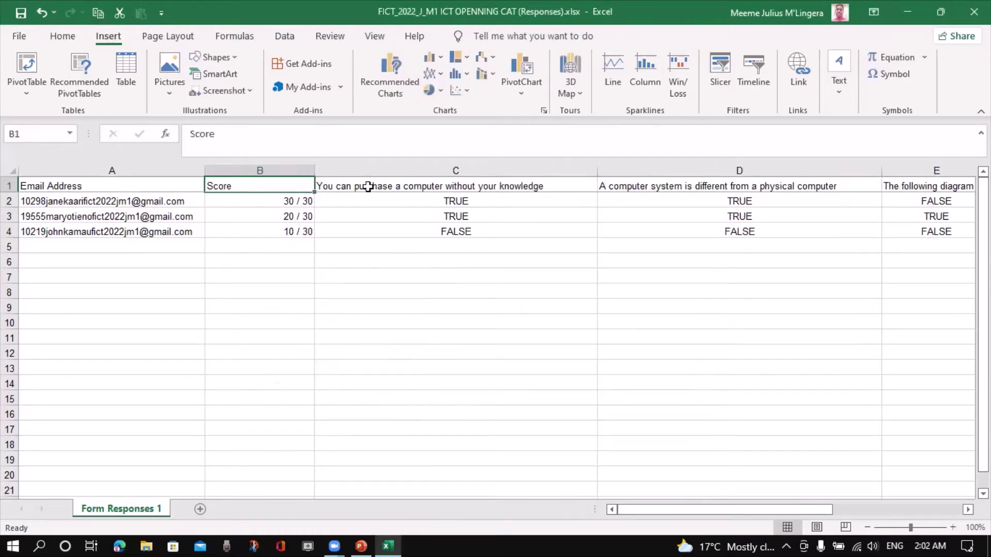
Delete the entire columns holding the quiz questions and answers, starting from column C, keeping only the Email Address and Score columns.
drag(365, 187, 927, 246)
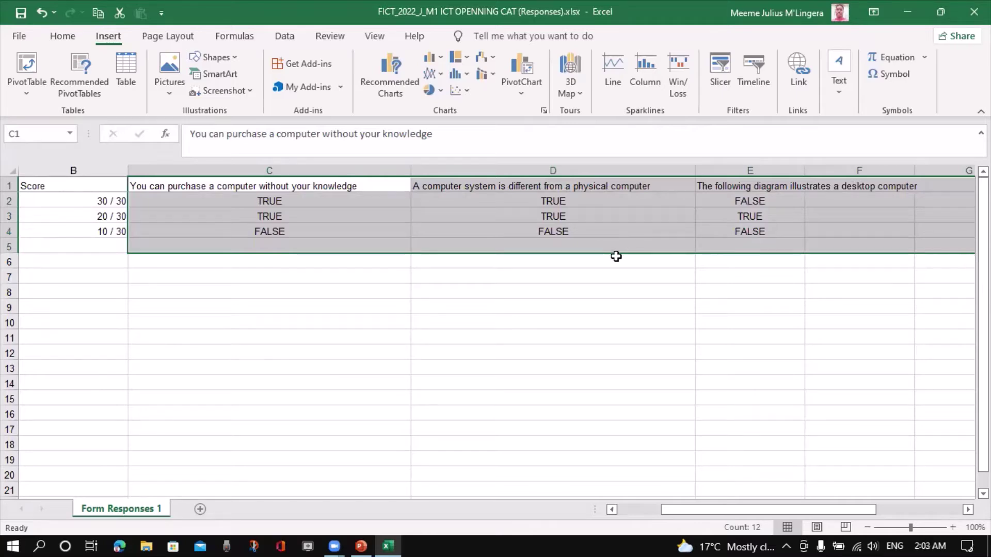
right_click(563, 231)
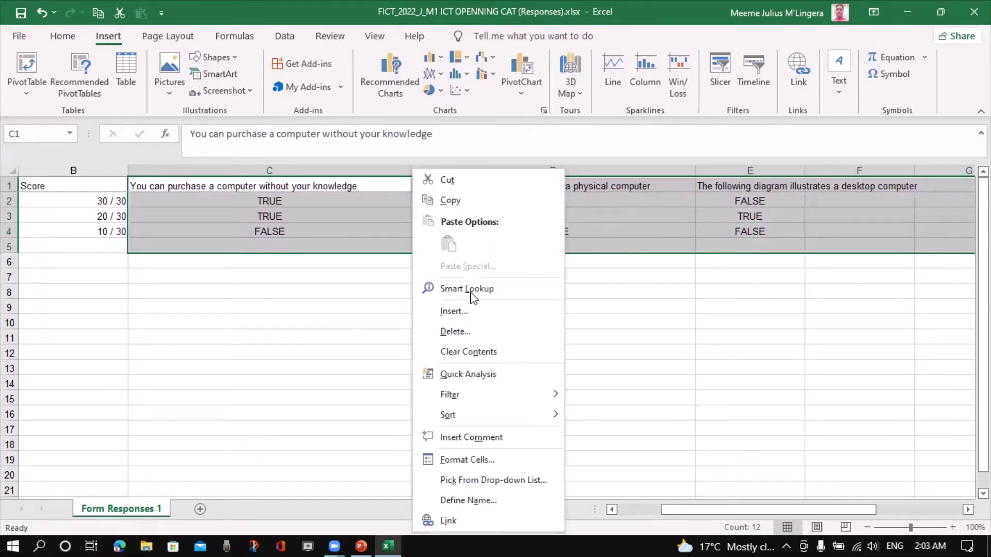
click(460, 332)
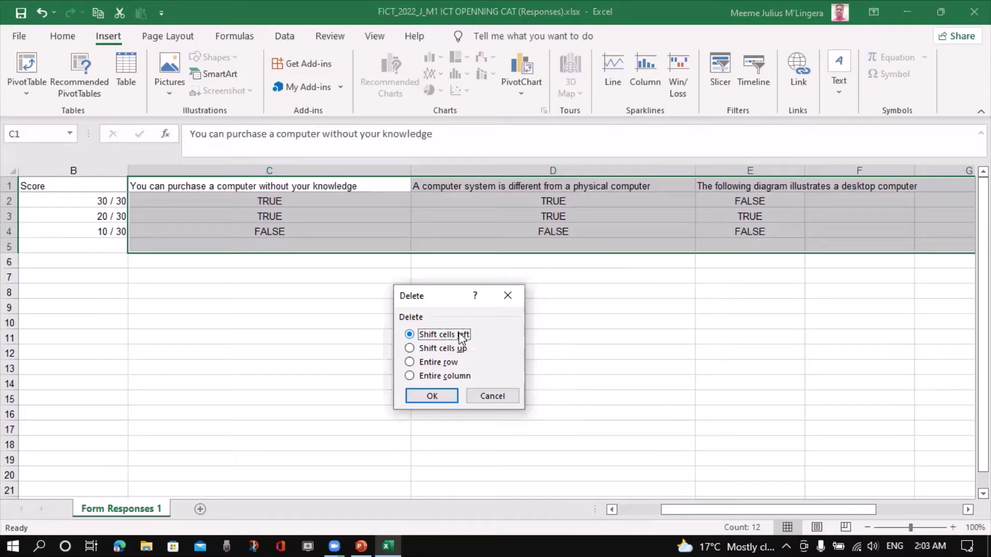
click(448, 376)
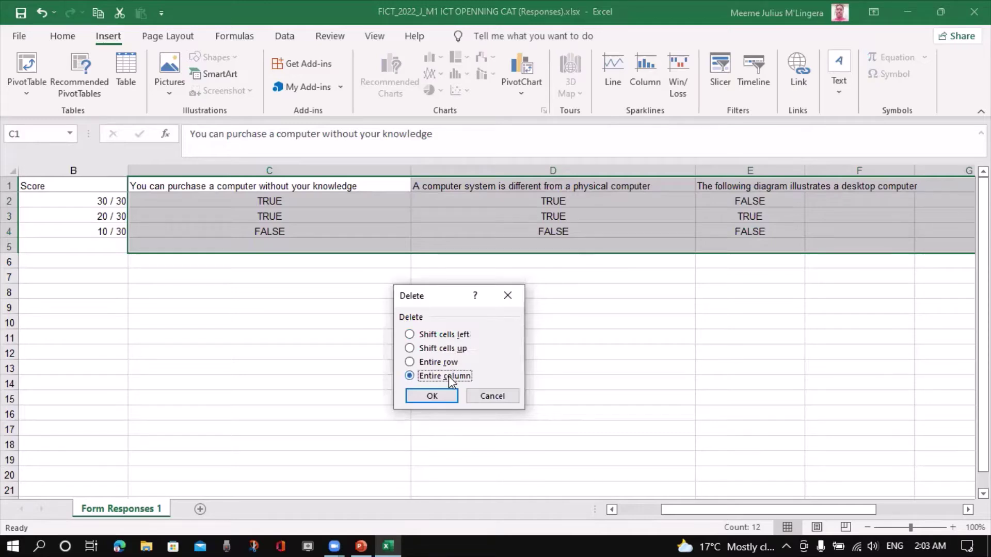
click(440, 399)
click(343, 343)
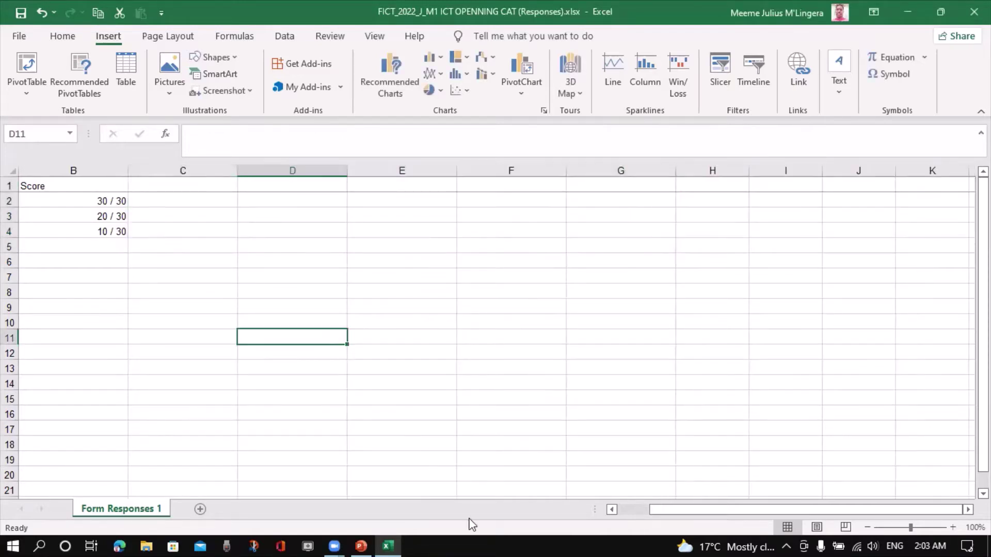
drag(673, 509, 641, 509)
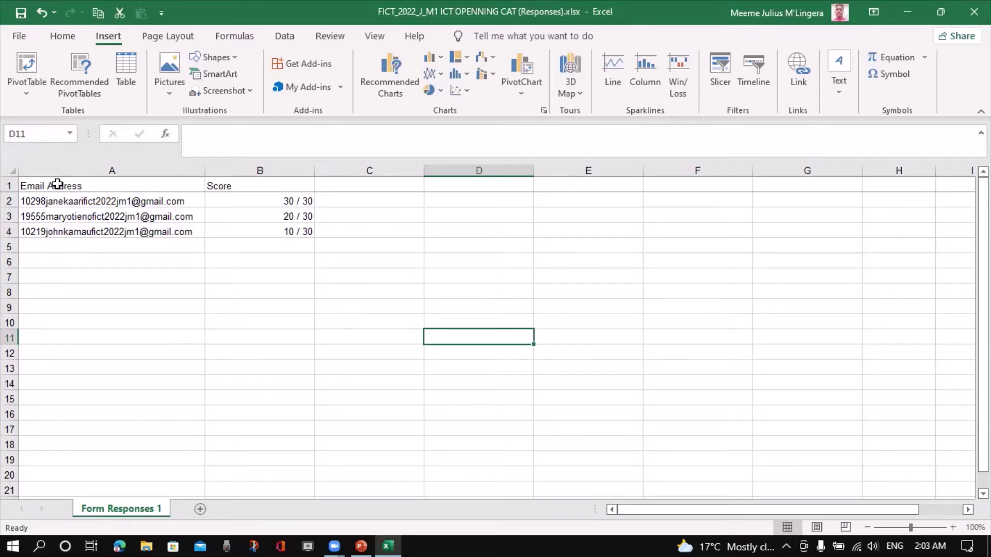
Insert an empty row above the Email Address and Score headers and select its first cell, A1.
click(10, 186)
right_click(12, 187)
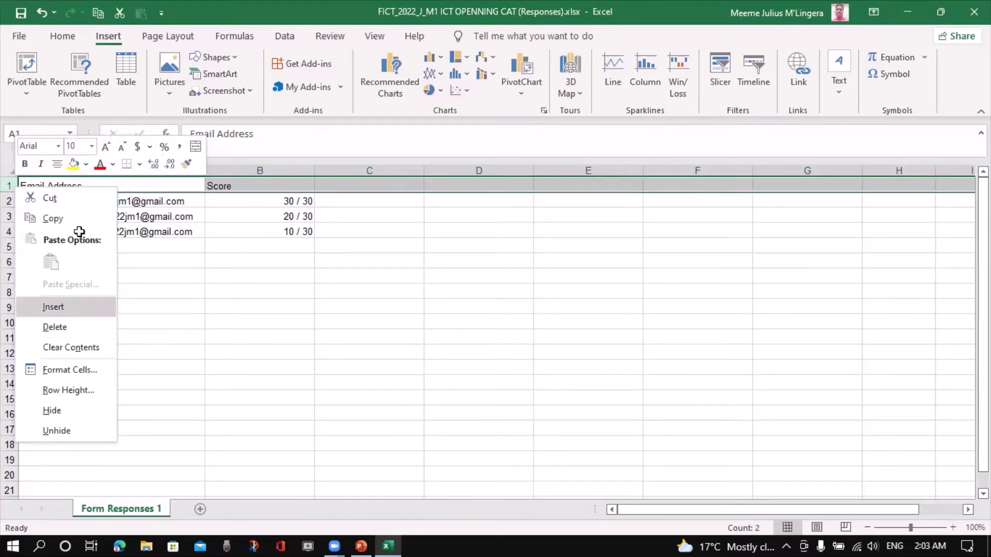
key(i)
click(76, 187)
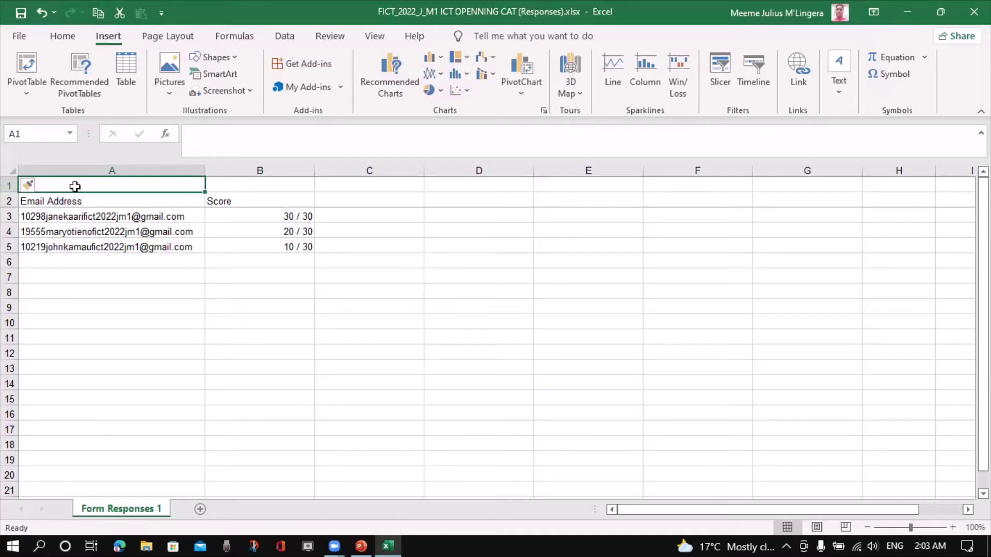
Enter the title "FICT/2022/J/M1 ICT UNIT OPENNING CAT STUDENTS PERFORMANCE" in cell A1.
text(st)
key(BackSpace)
key(BackSpace)
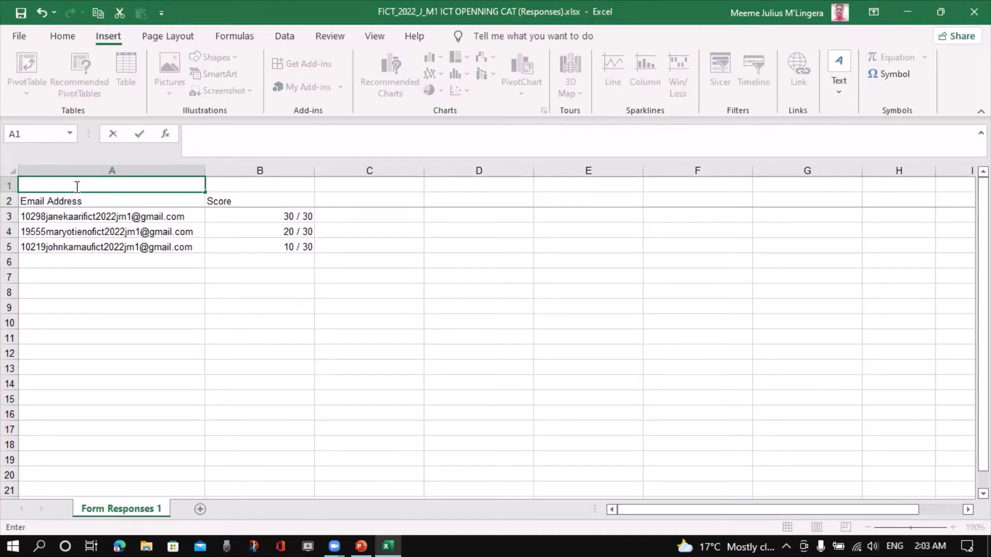
text(STUDEN)
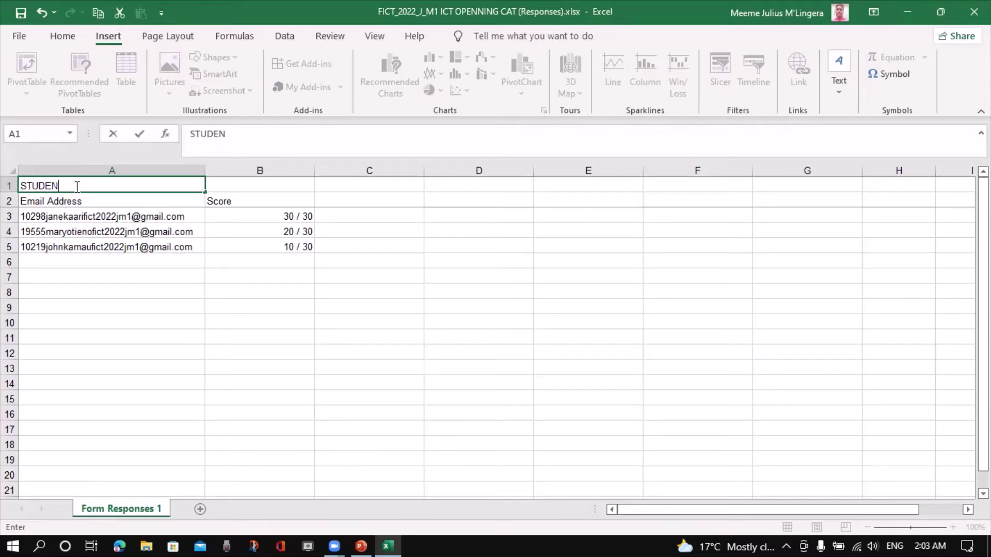
text(TS)
click(21, 186)
text(FICT/2)
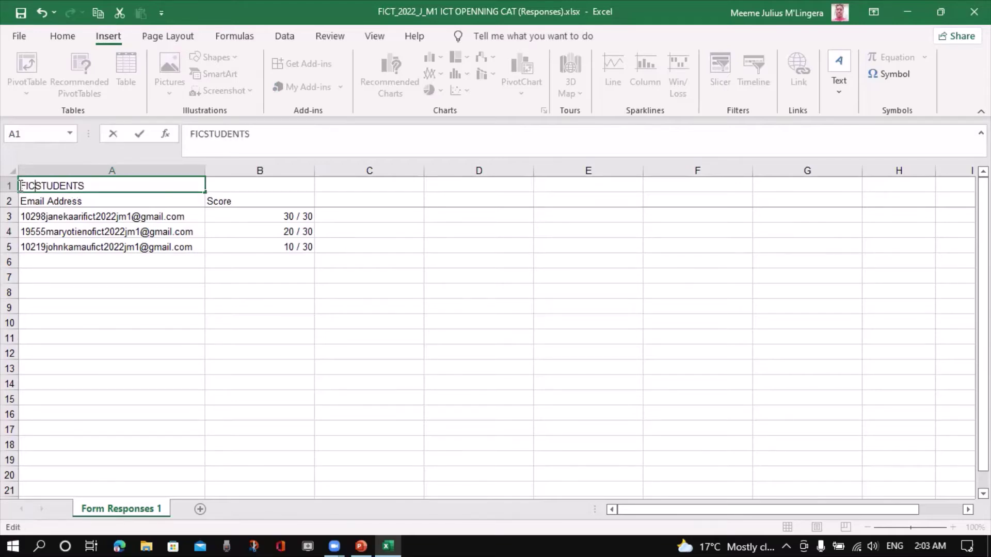
text(022/J/)
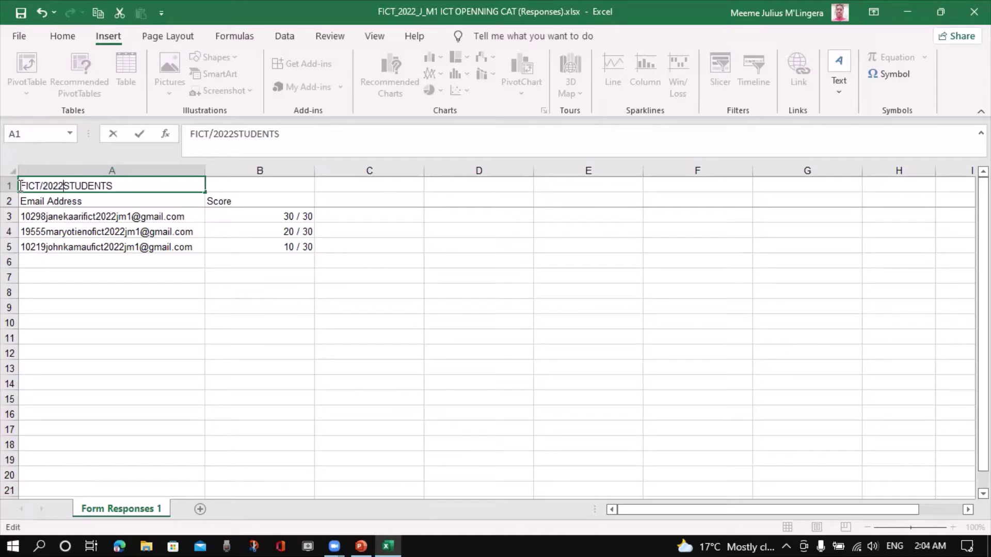
text(M1 )
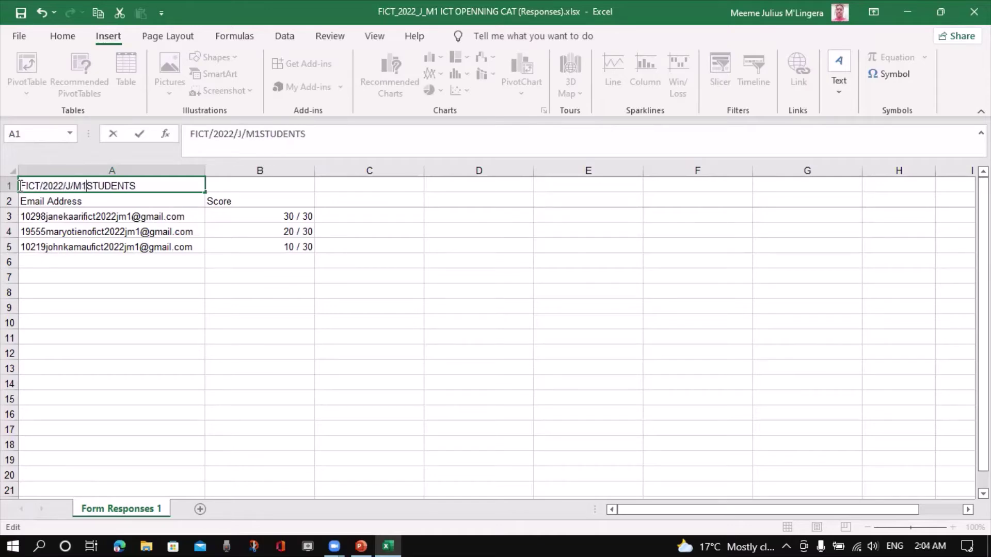
text(ICT )
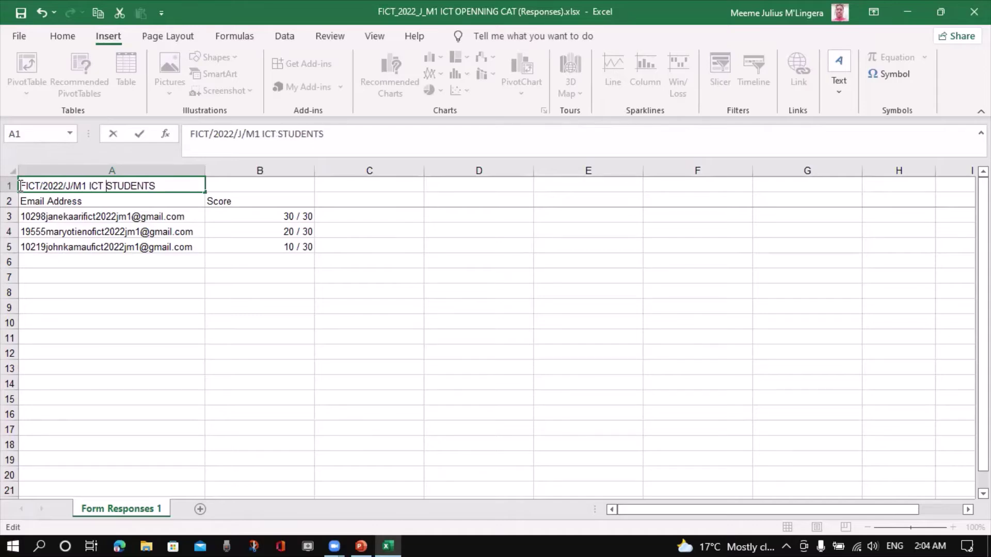
text(OPENN)
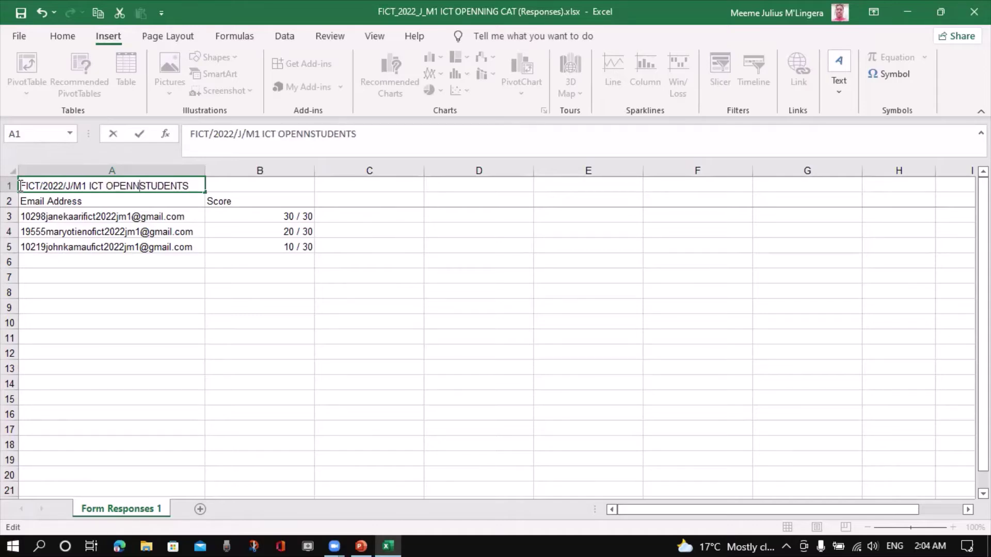
text(ING CAT STUDENTS )
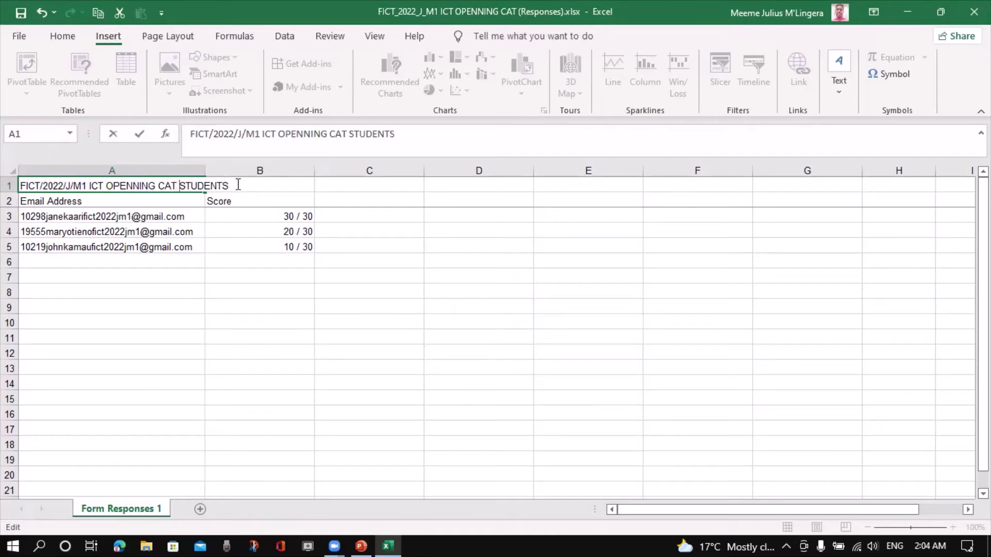
text(PERFORMANCE)
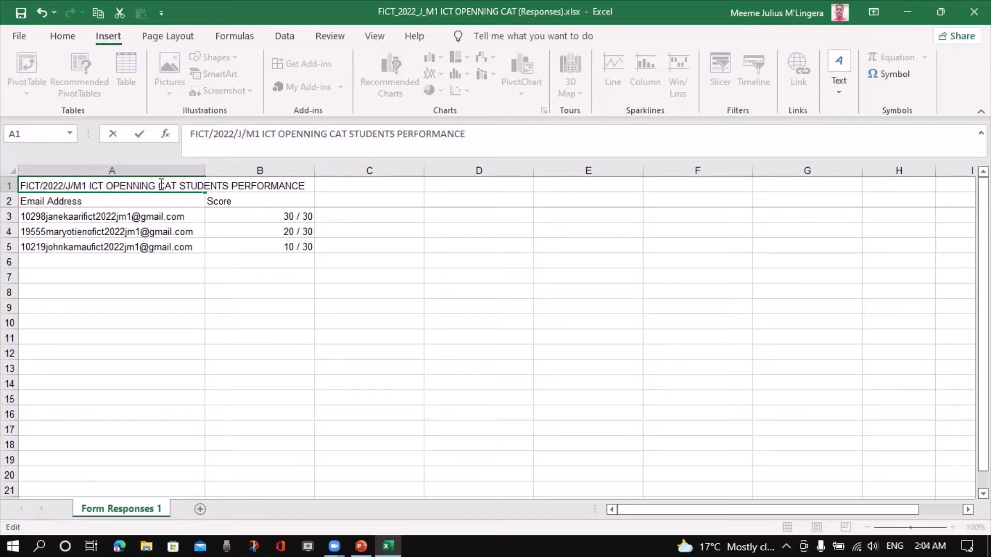
click(106, 186)
text(UNIT)
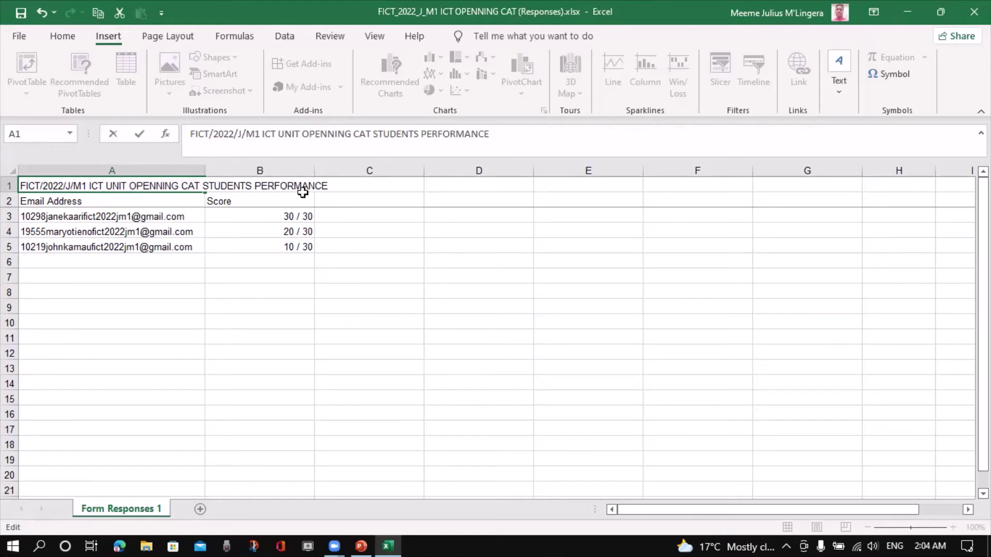
Format the title text in A1 as bold, underlined and size 14, and make row 1 taller.
click(20, 185)
drag(20, 185, 368, 171)
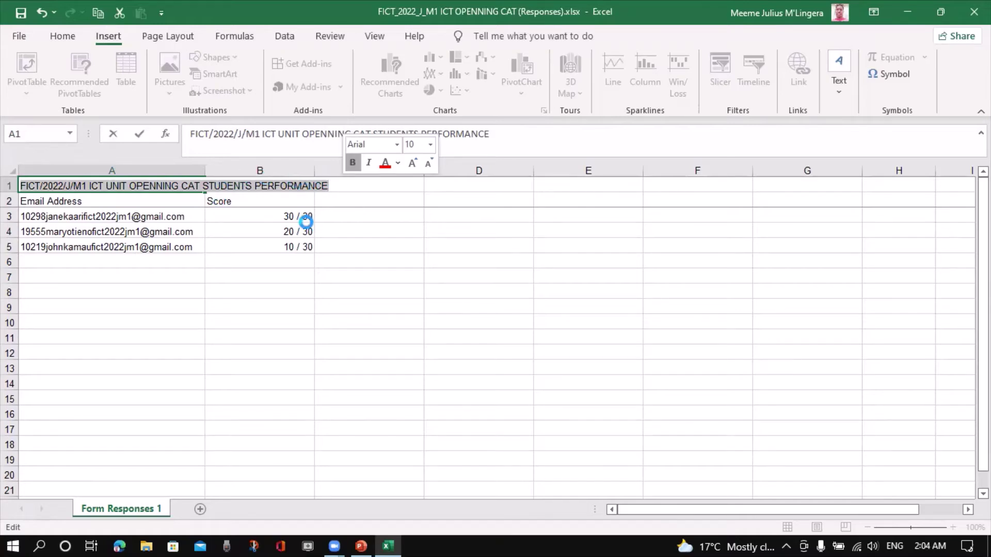
key(ctrl+b)
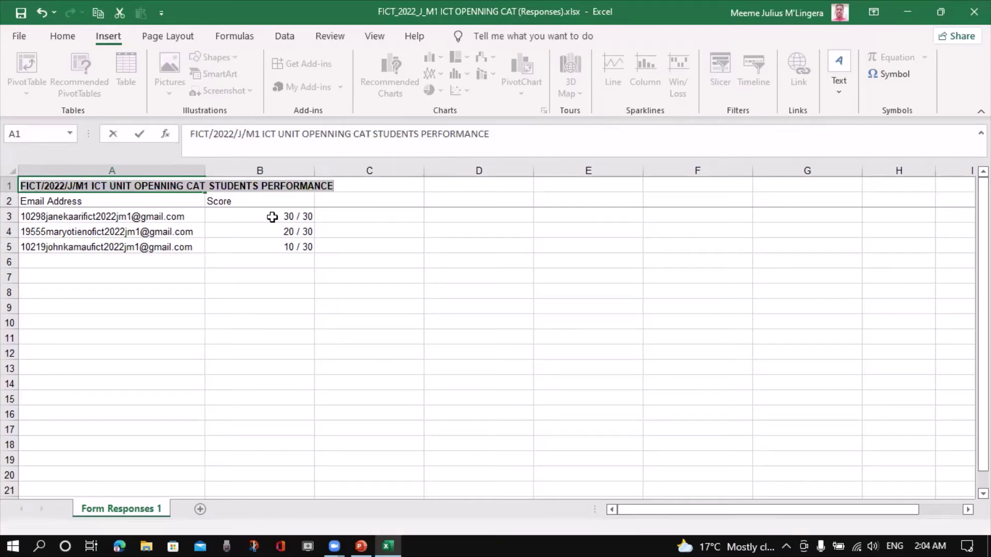
click(62, 41)
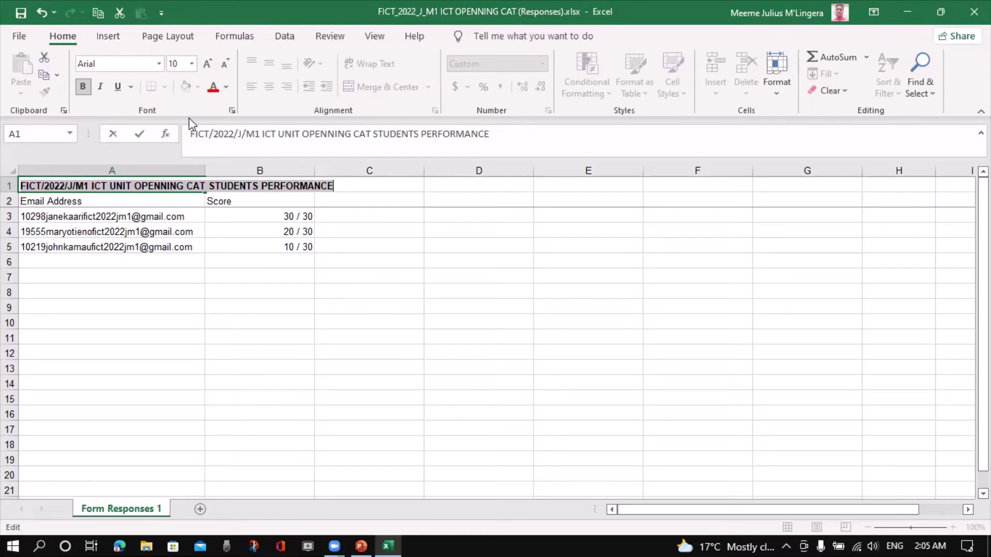
click(183, 61)
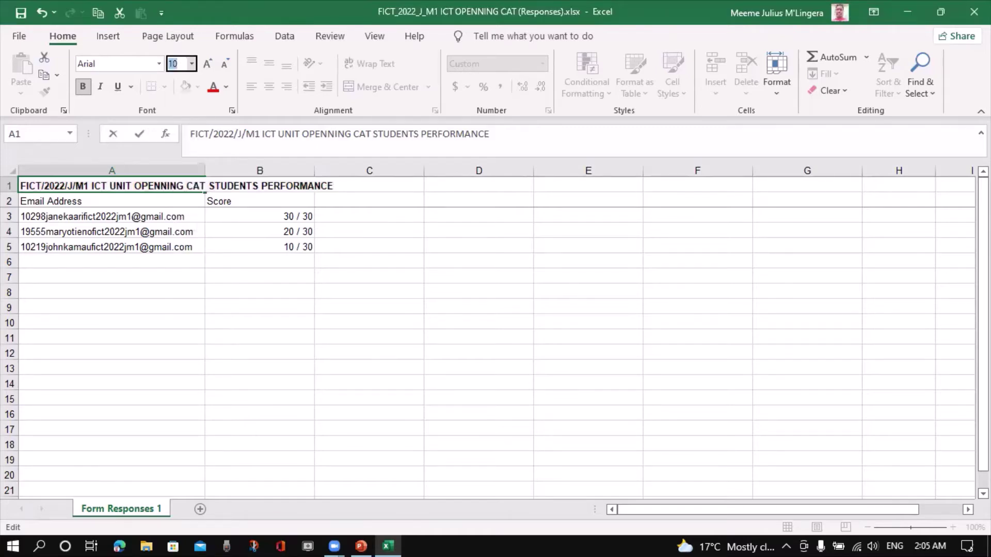
text(14)
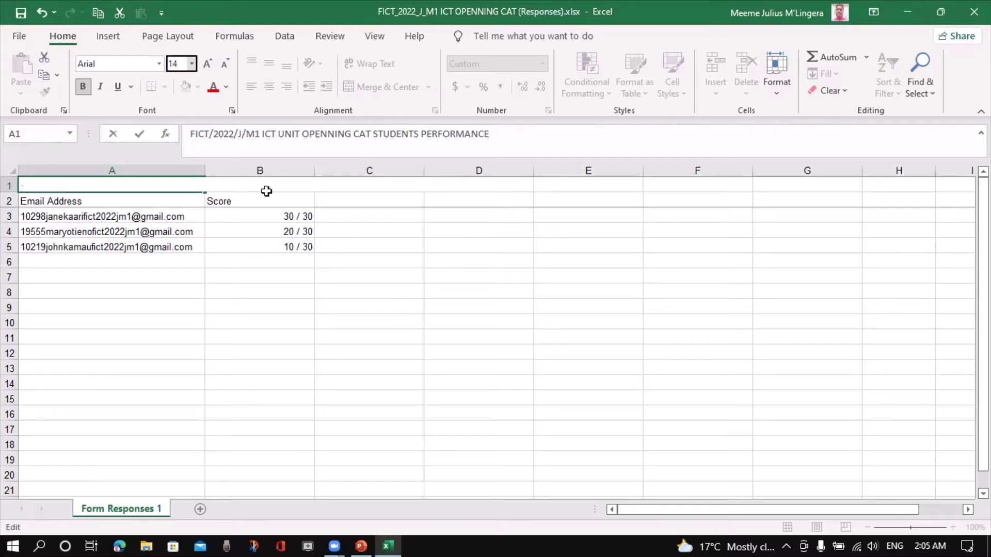
key(Return)
click(117, 87)
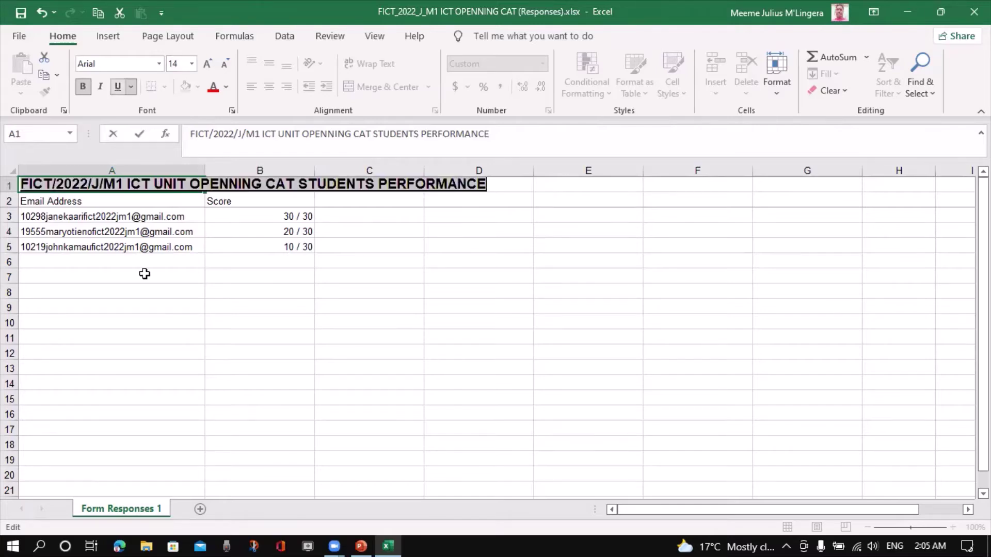
click(146, 291)
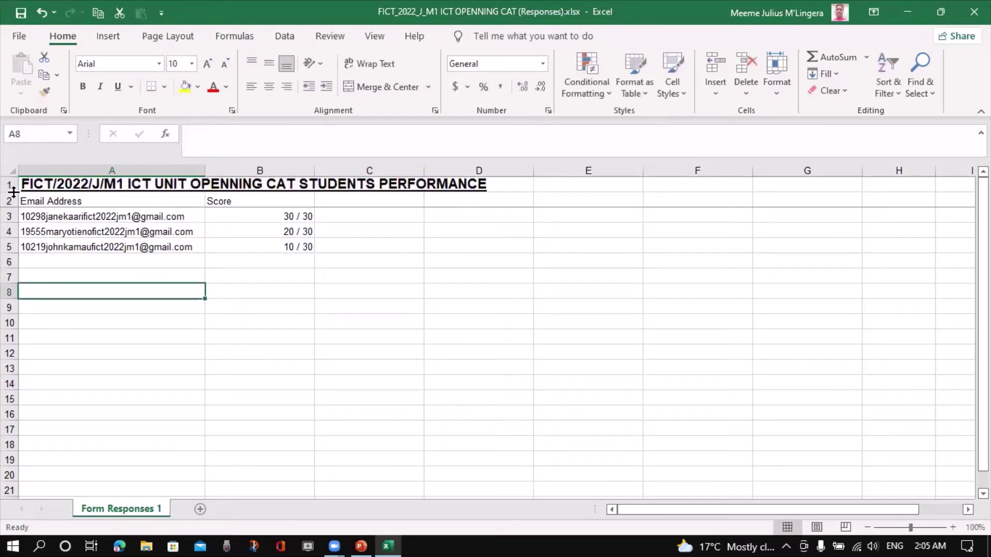
drag(9, 192, 9, 211)
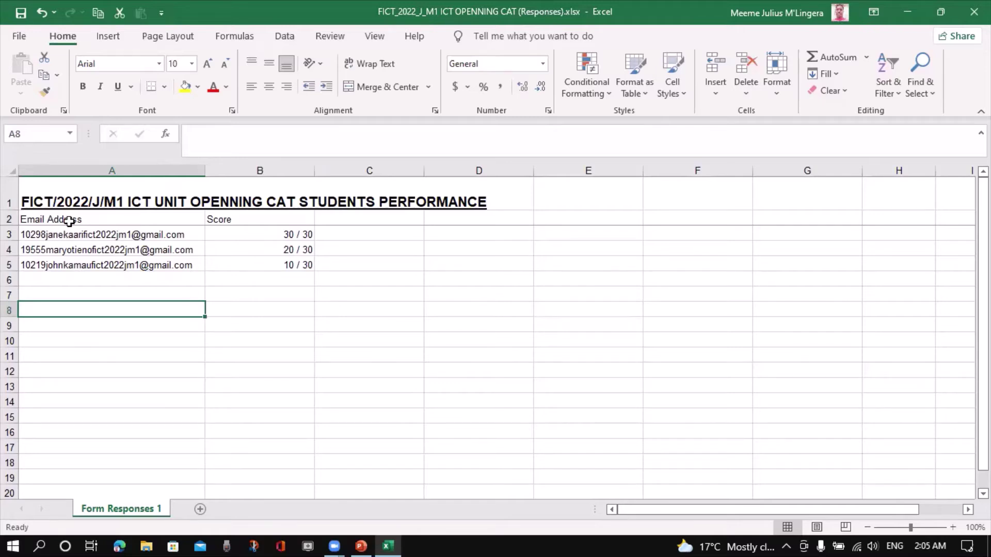
Replace the Email Address header in A2 with "Students Details" and make it bold.
click(86, 219)
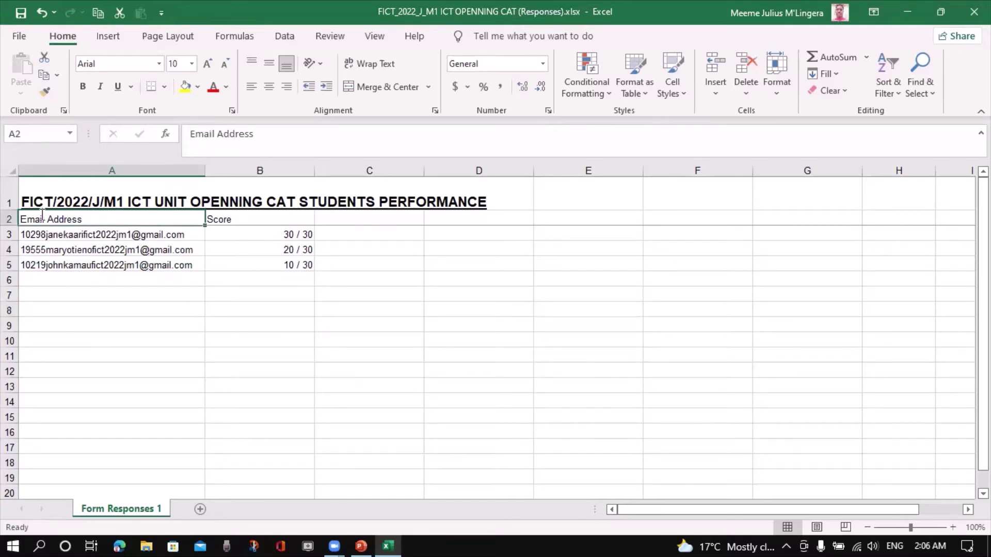
key(F2)
text(Studen)
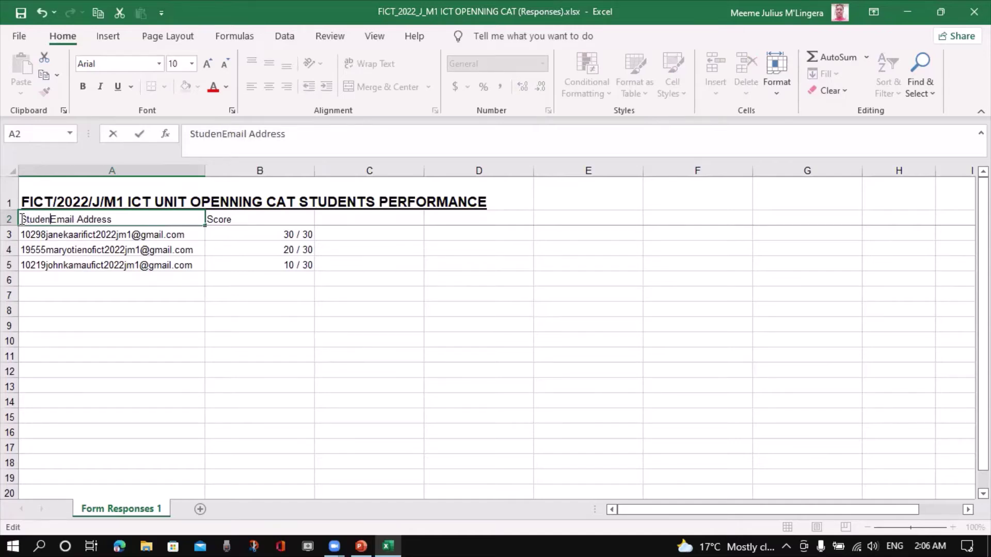
text(ts )
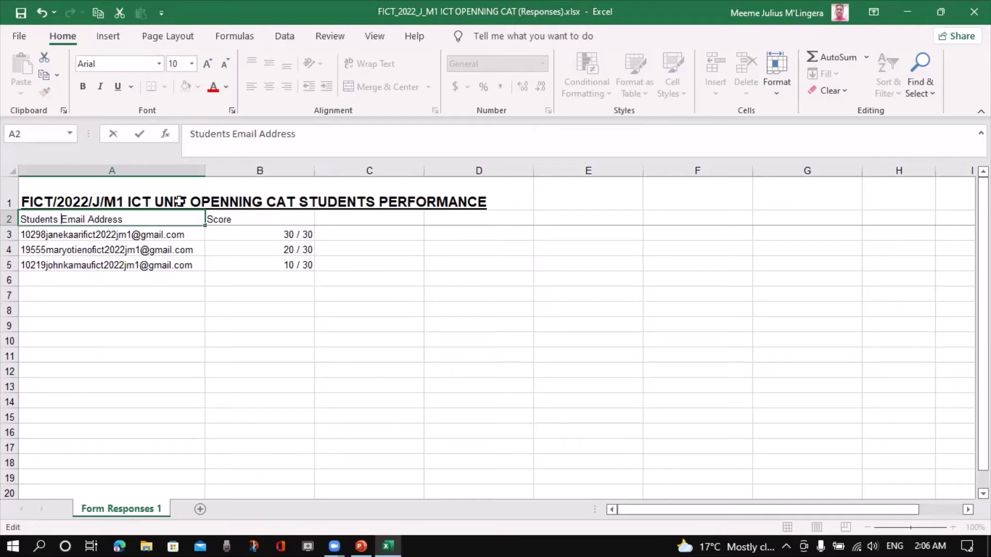
text(De)
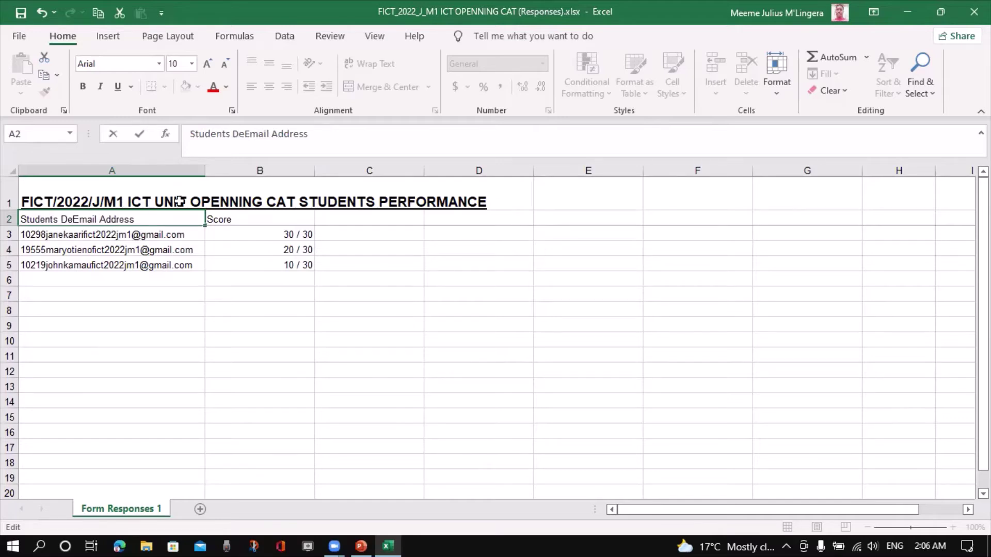
text(tails)
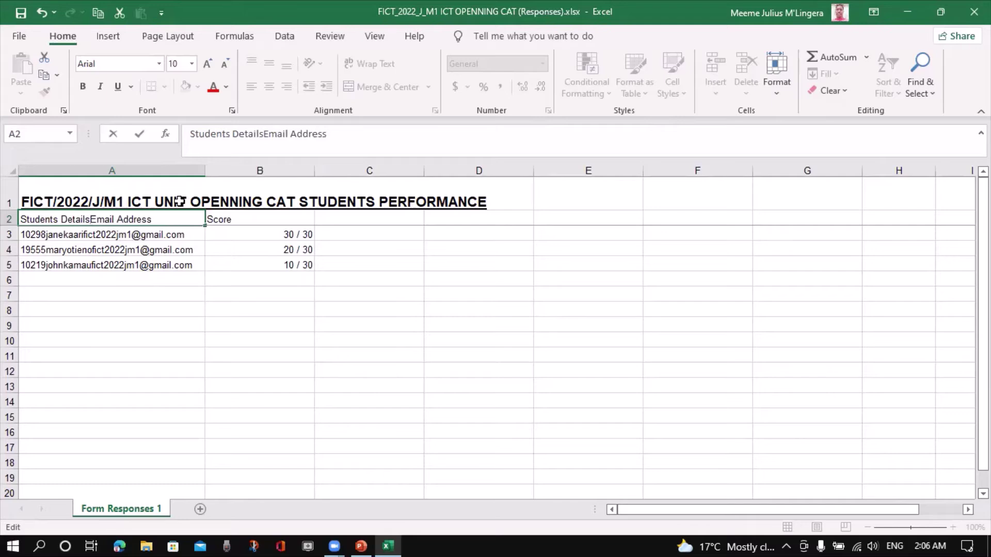
key(Delete)
key(Delete)
key(Delete)
key(Delete)
key(Delete)
key(Delete)
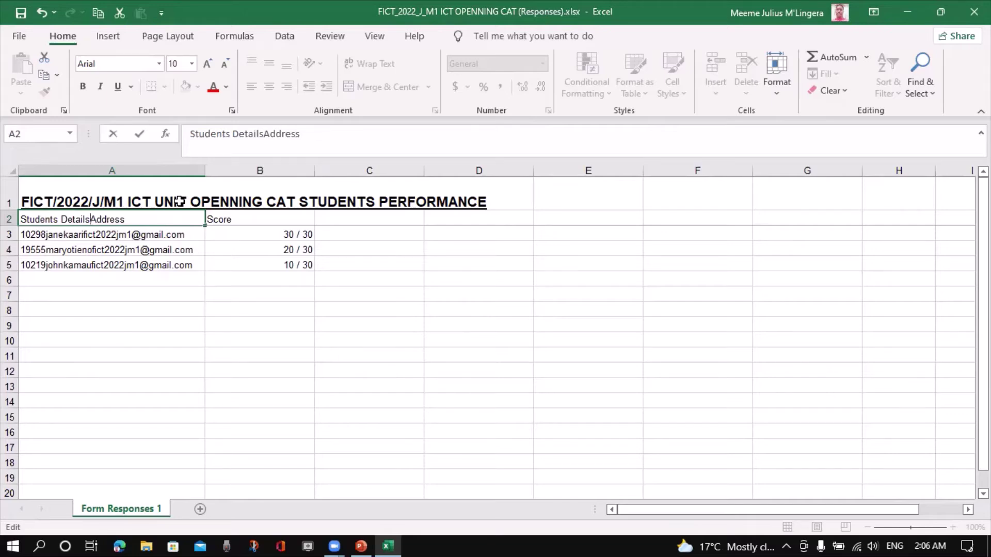
key(Delete)
key(Delete)
key(Delete)
key(Delete)
key(Delete)
key(Delete)
key(Delete)
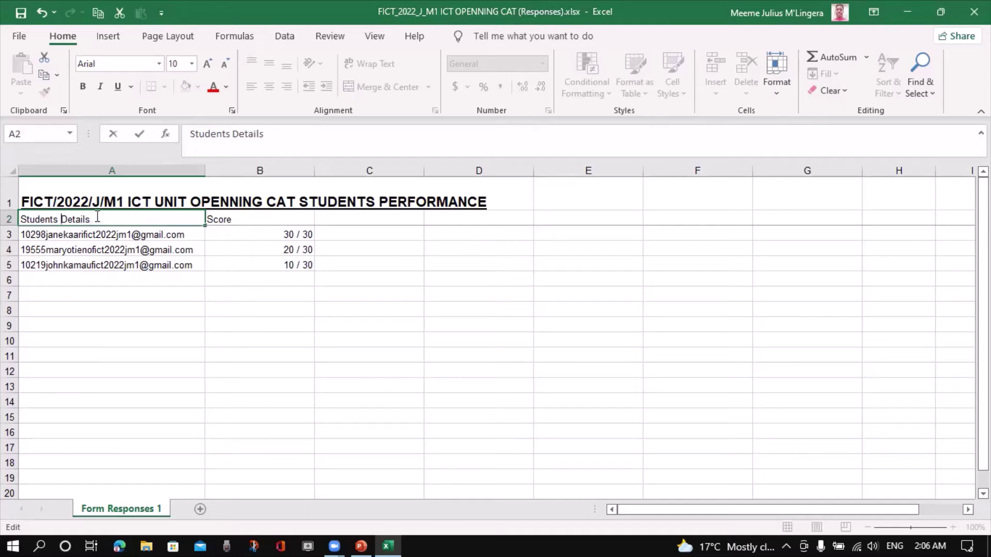
key(shift+Home)
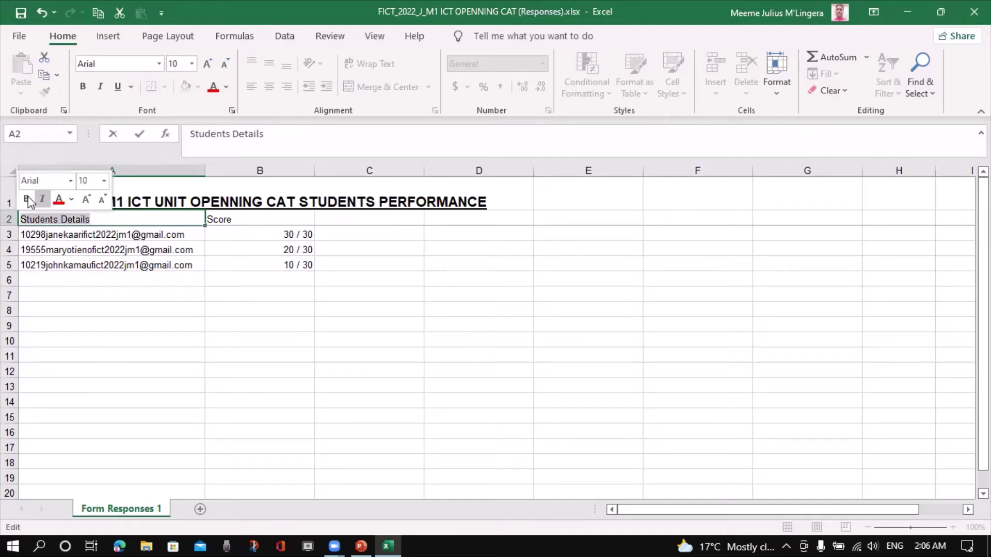
click(28, 200)
Extend the Score header in B2 to read "Score (x/30)".
click(228, 217)
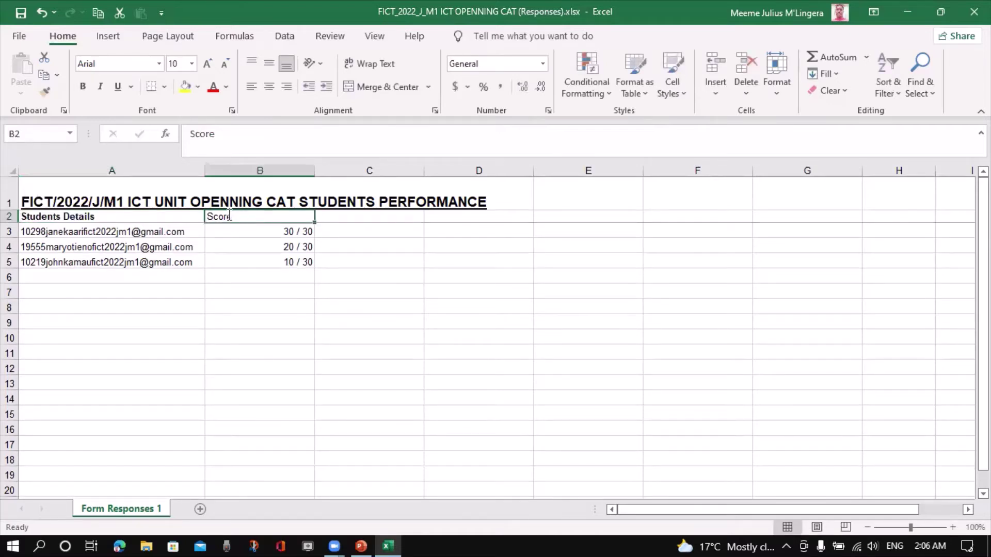
double_click(229, 216)
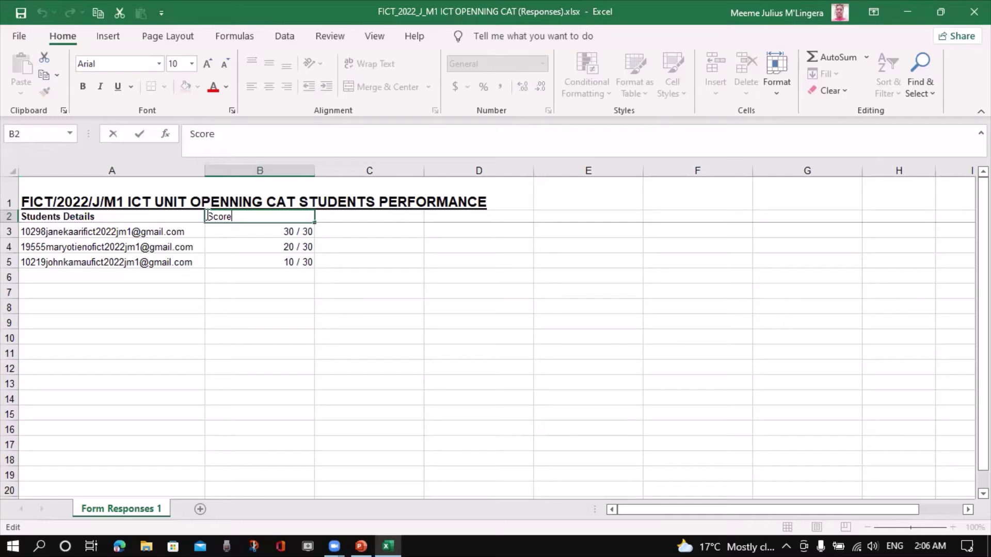
drag(207, 216, 232, 216)
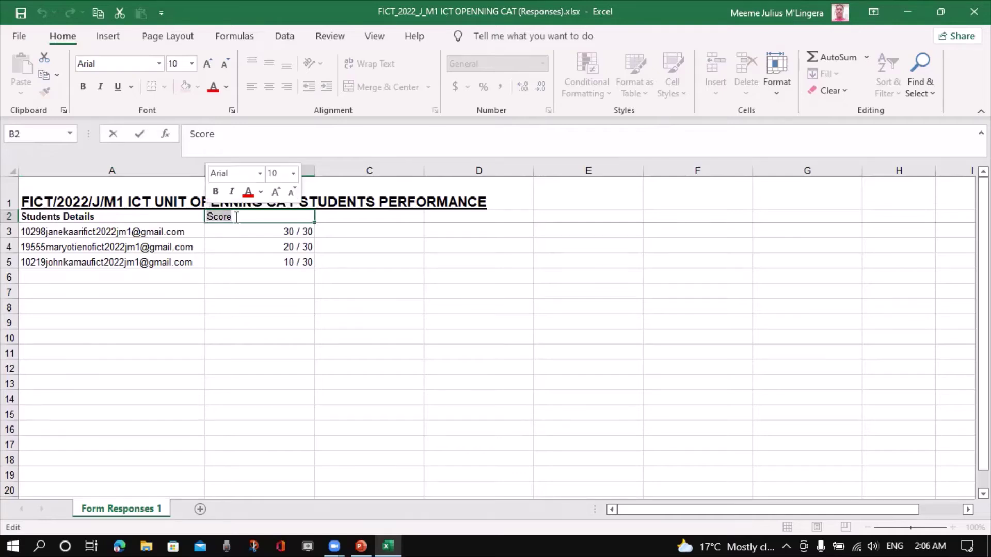
click(254, 216)
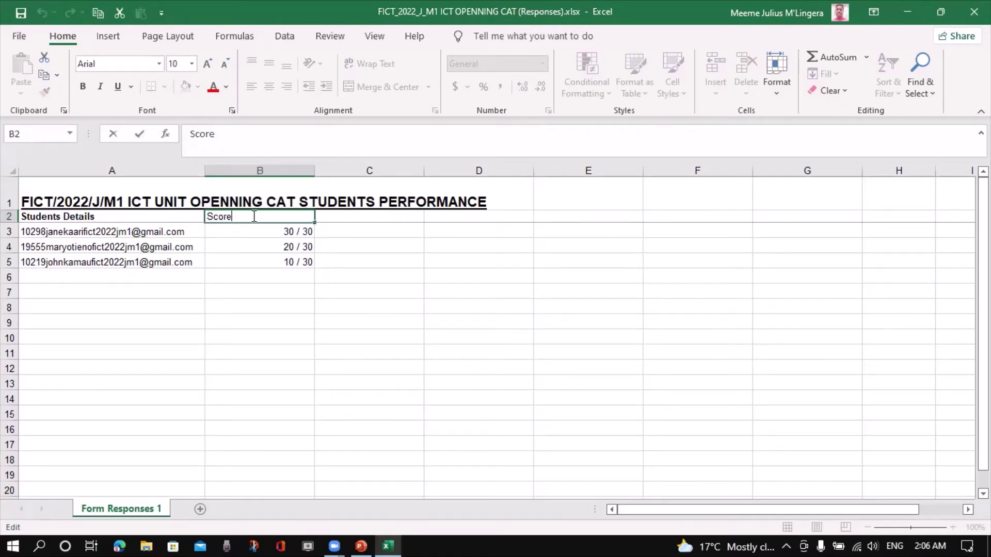
key(Left)
key(Left)
key(Left)
key(Left)
text((x/30))
Make the "Score (x/30)" header in B2 bold, centred and underlined.
drag(259, 216, 207, 216)
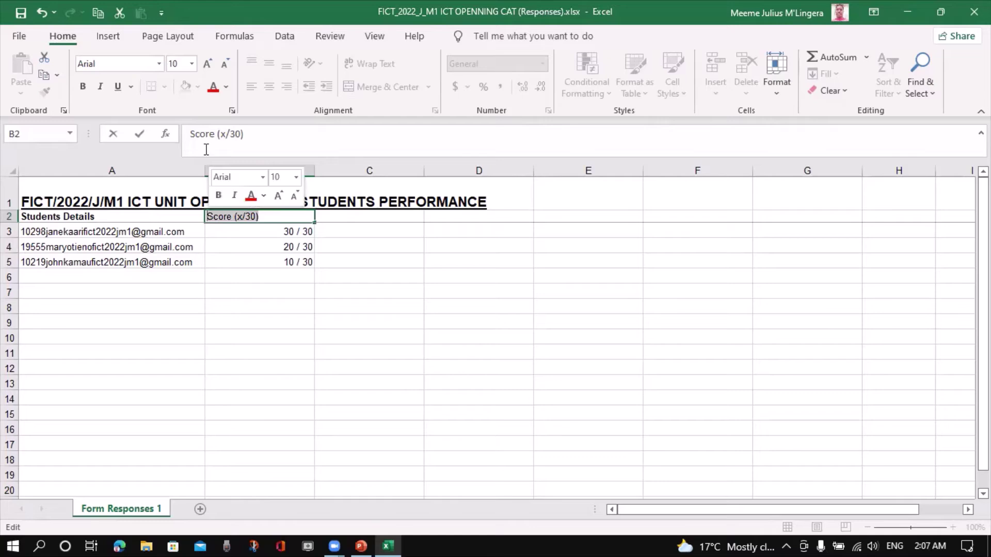
click(81, 86)
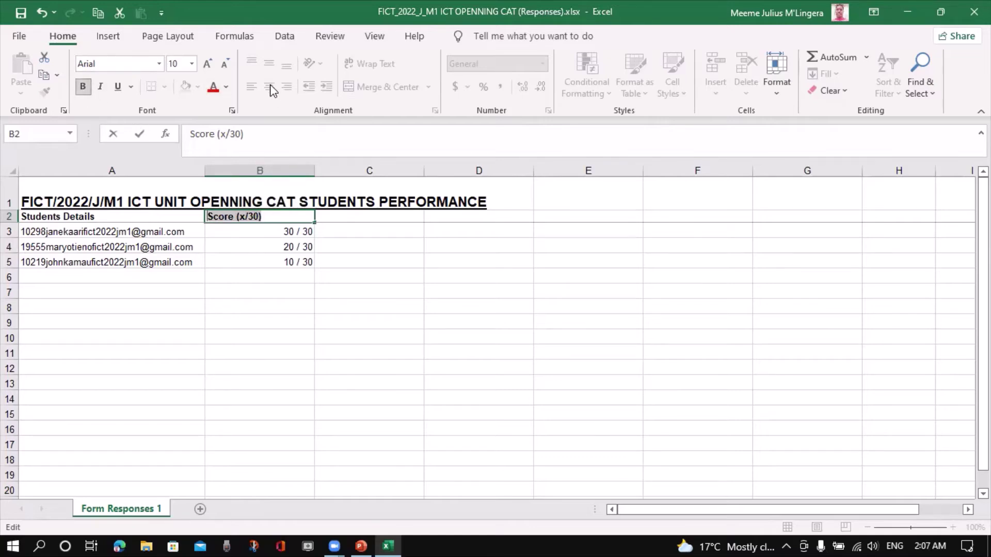
click(248, 258)
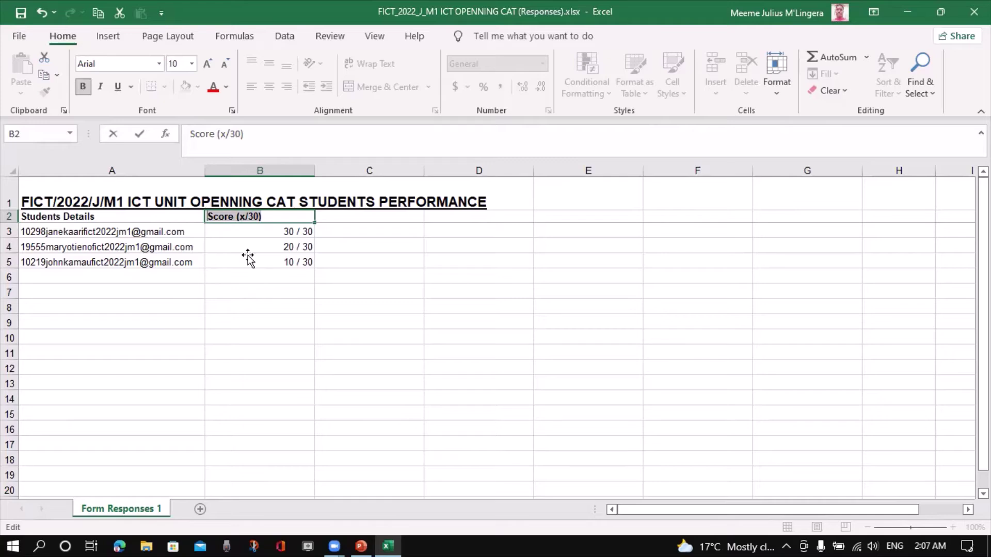
click(248, 216)
click(269, 88)
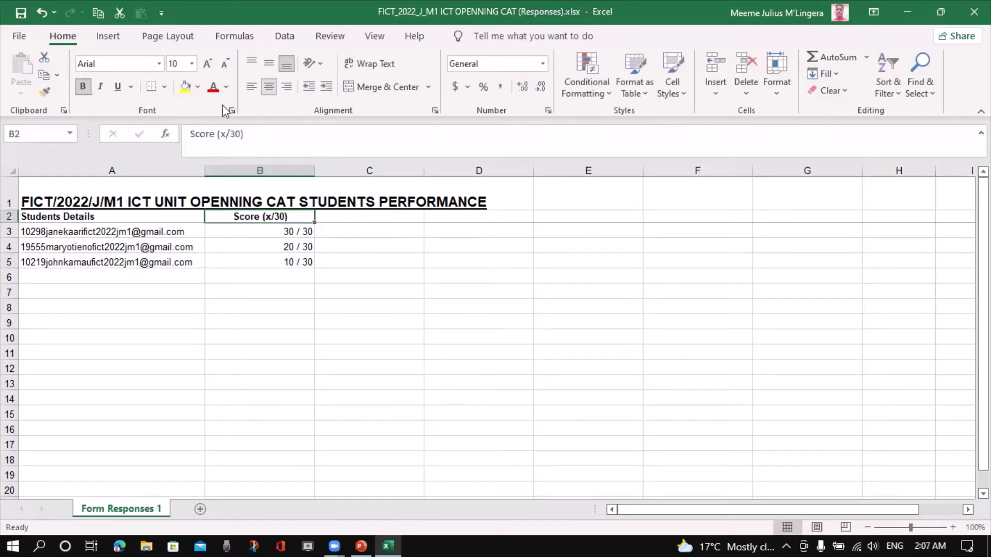
click(117, 86)
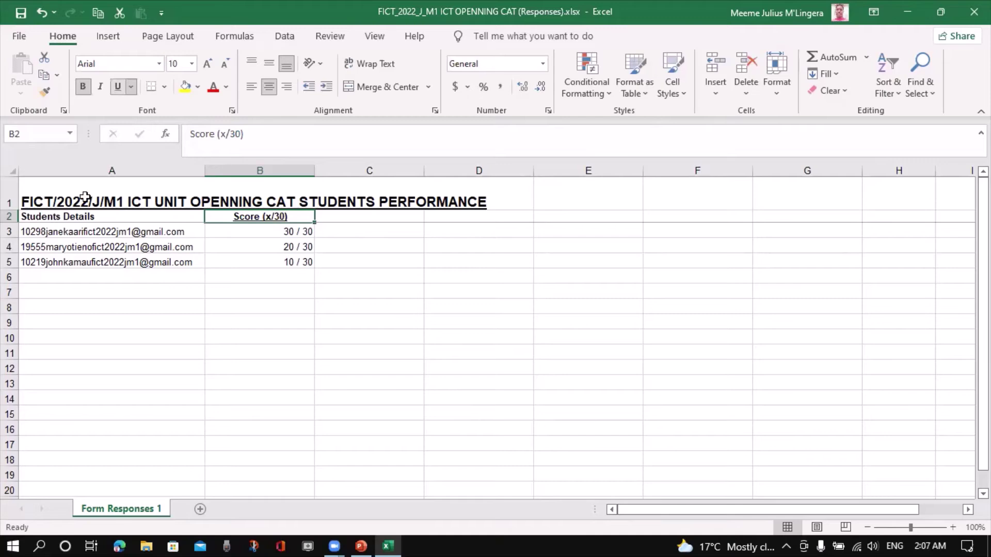
Centre and underline the "Students Details" header in A2.
click(77, 216)
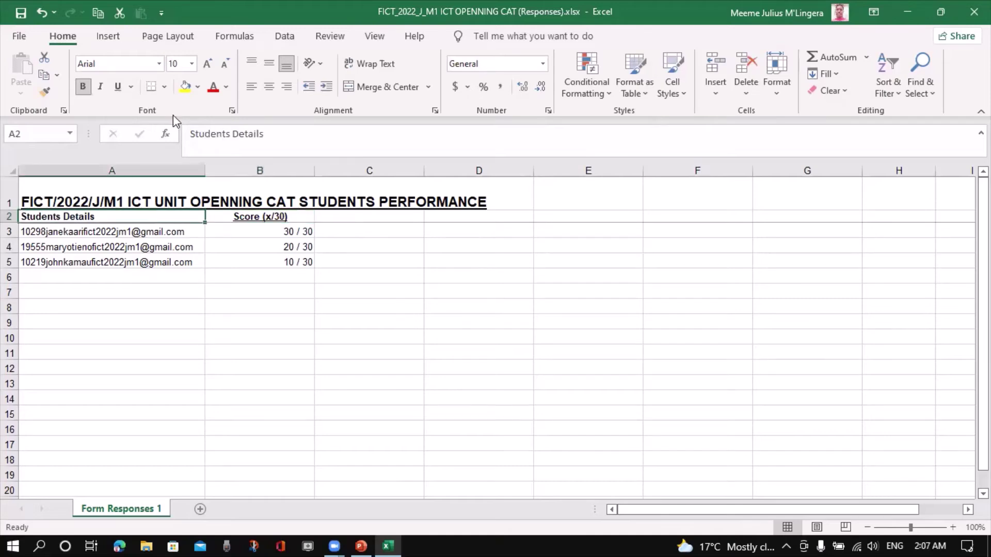
click(269, 87)
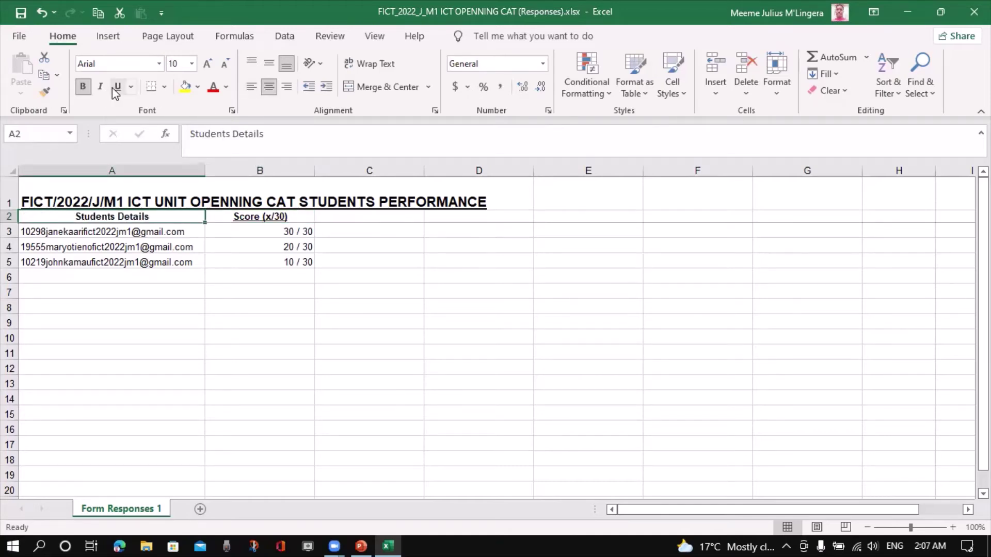
click(115, 87)
click(147, 305)
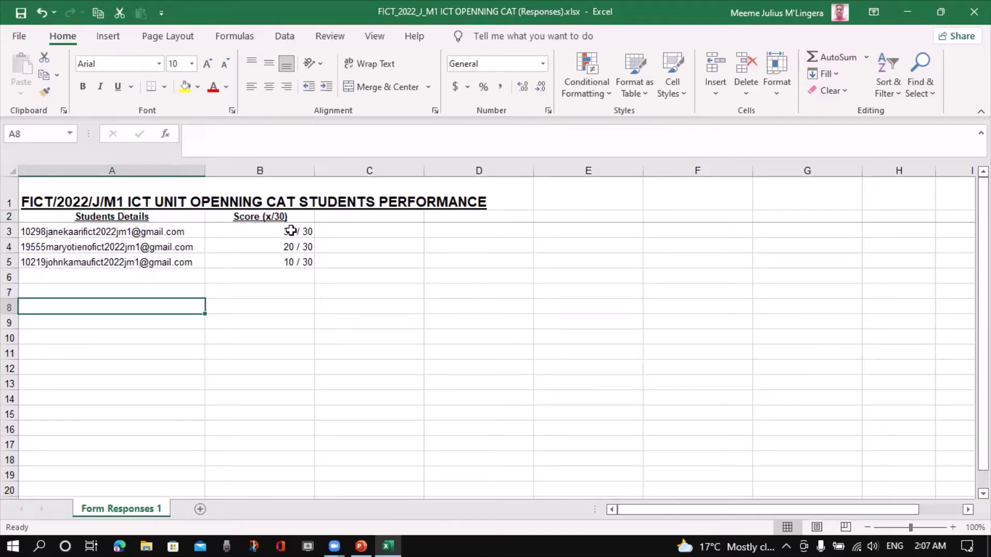
Format the scores in B3:B5 with the Number category at 0 decimal places, and save the workbook.
drag(291, 231, 291, 263)
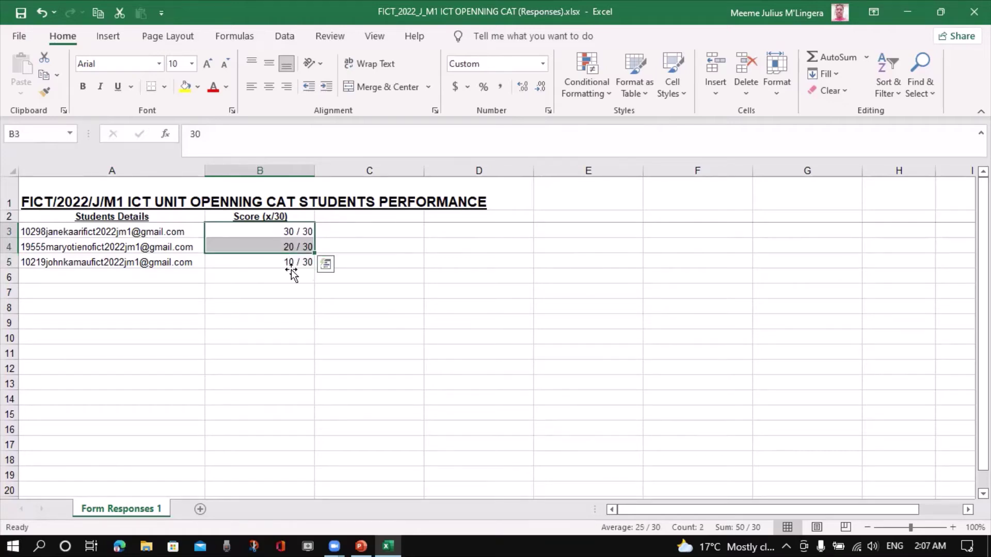
click(288, 274)
drag(287, 232, 285, 263)
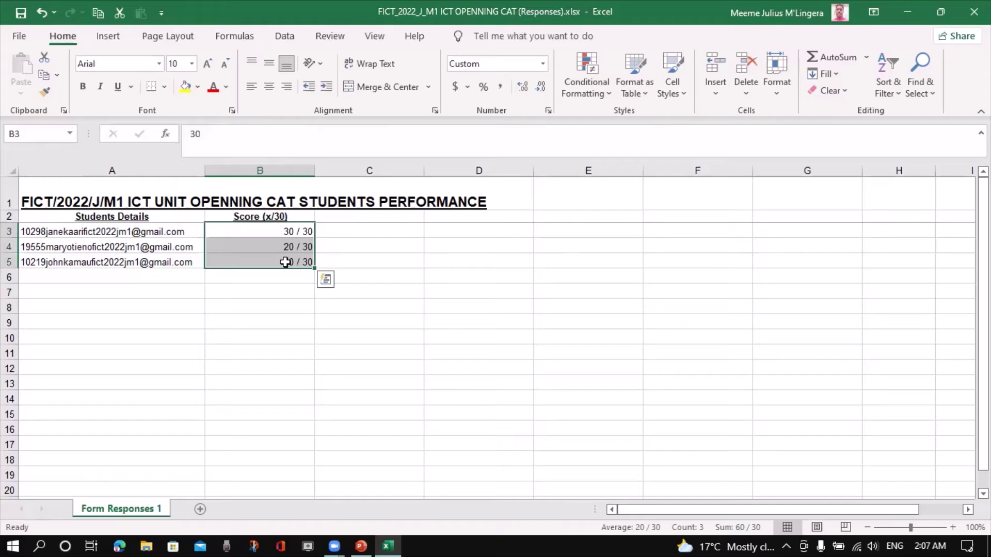
click(273, 217)
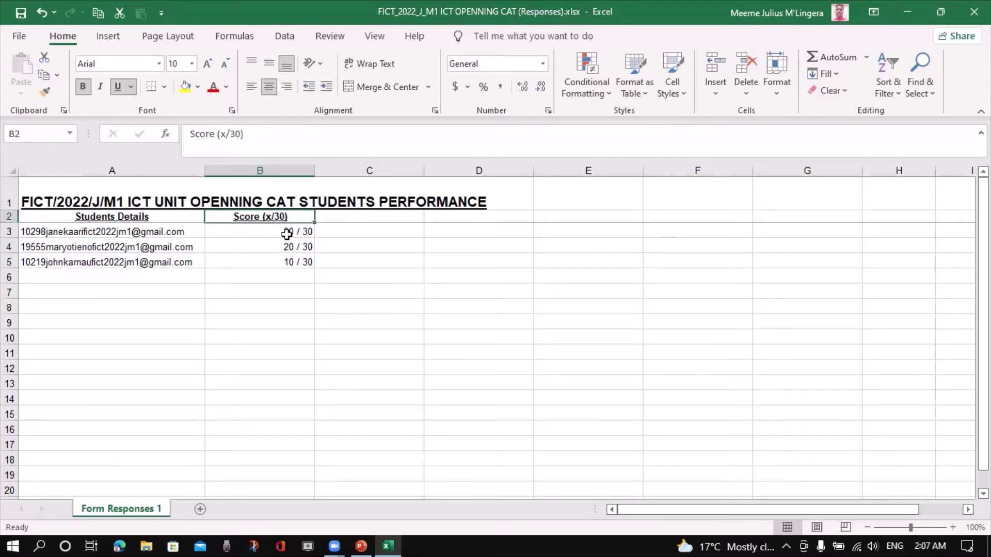
drag(287, 231, 287, 254)
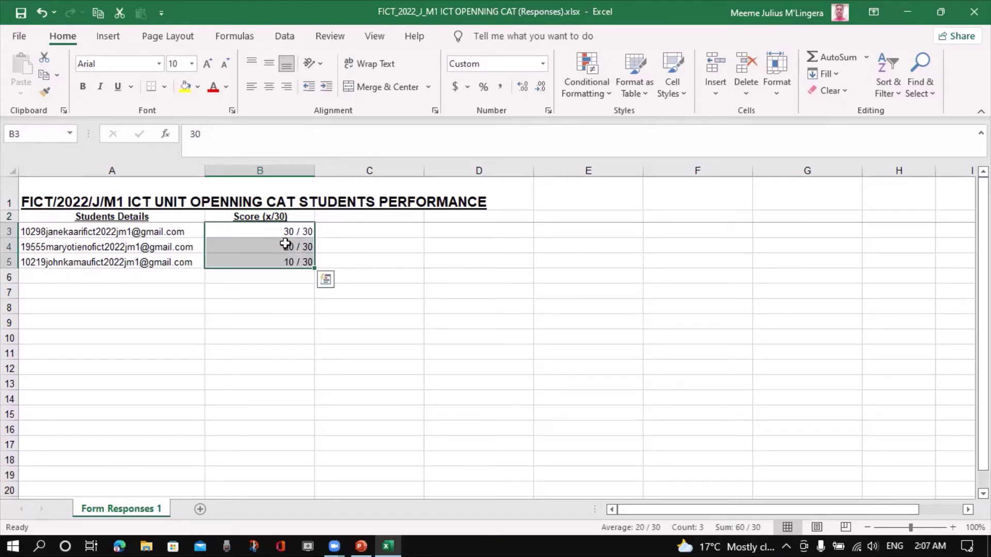
right_click(286, 244)
click(336, 459)
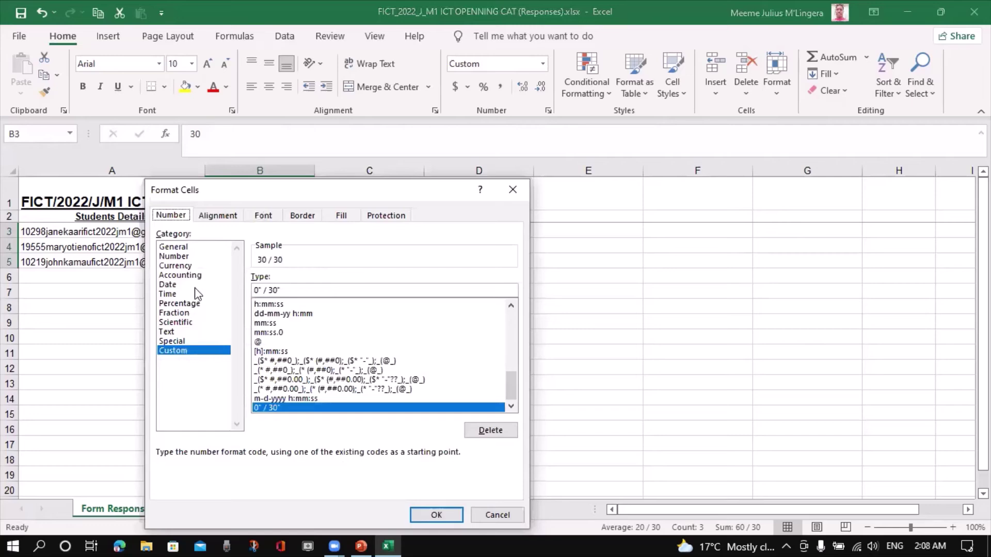
click(182, 256)
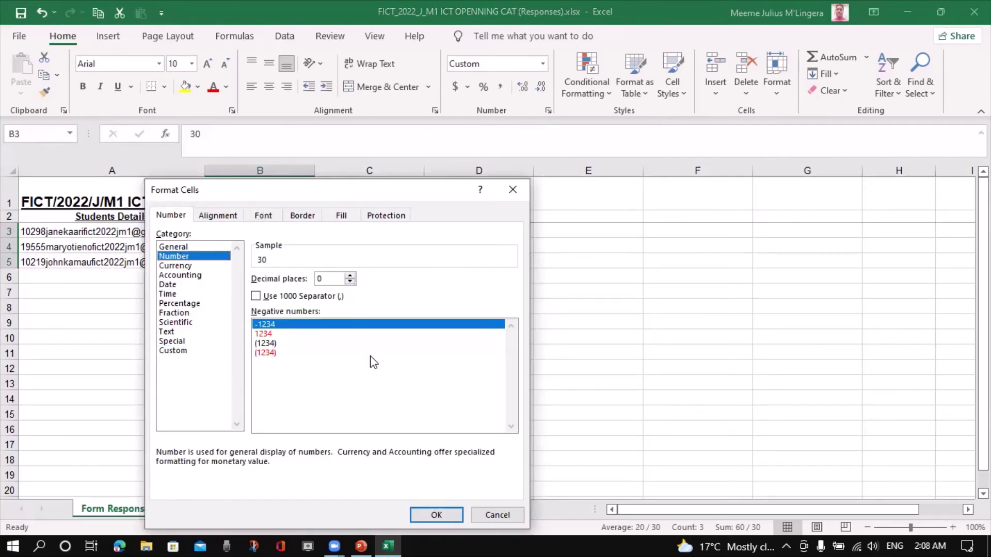
click(437, 516)
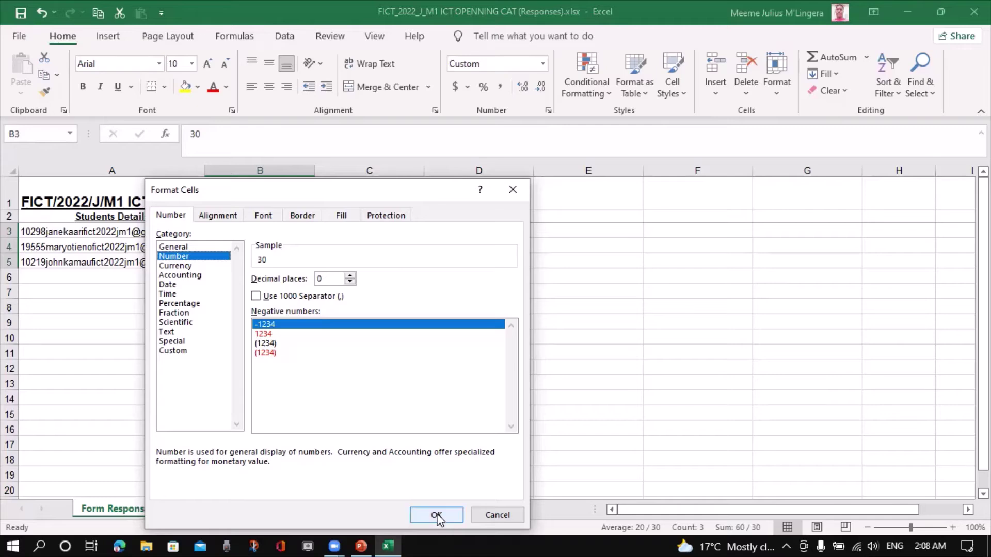
click(244, 310)
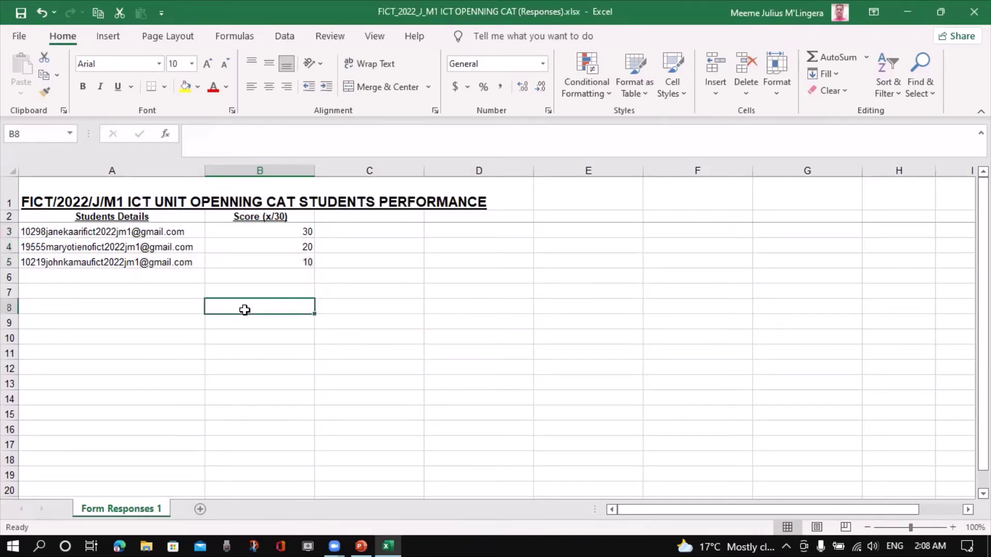
click(438, 310)
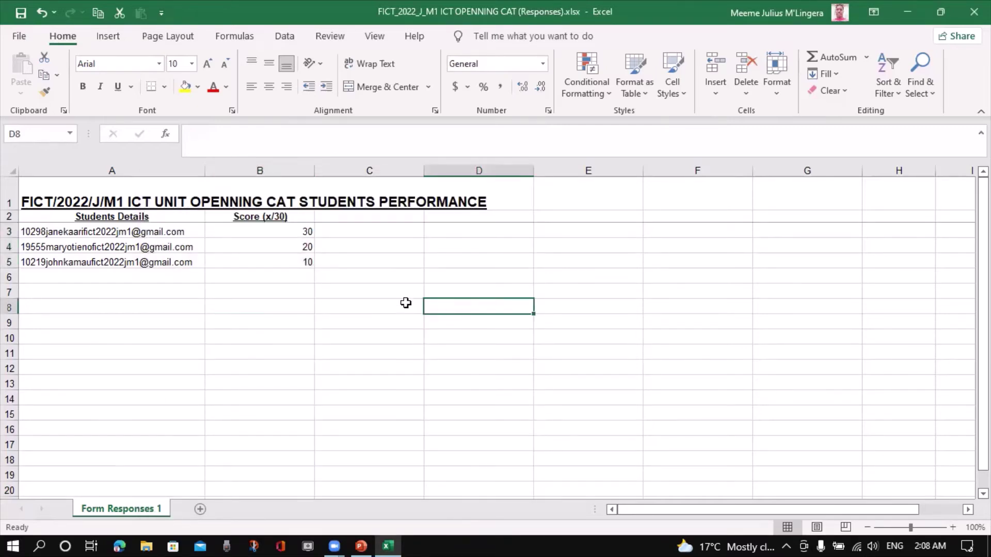
click(21, 13)
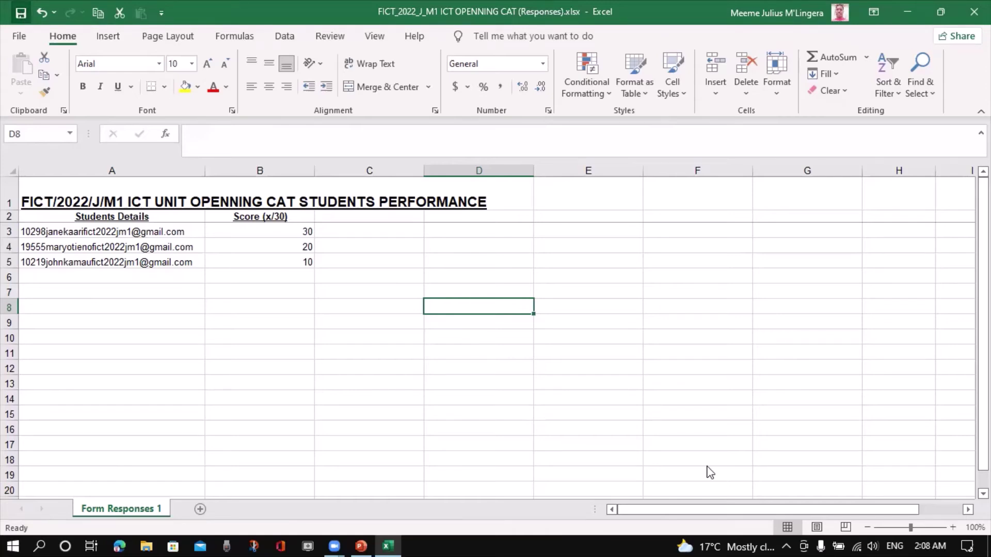
click(186, 310)
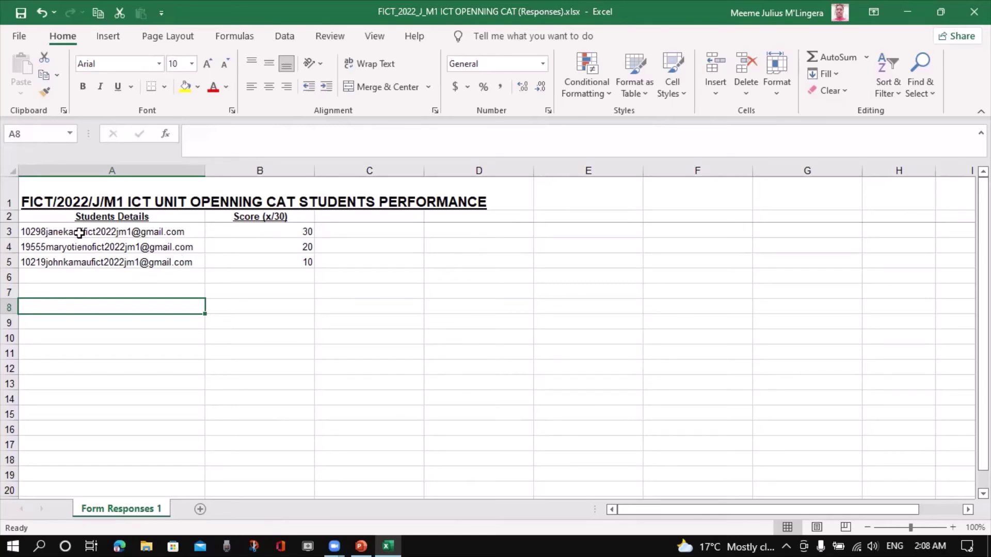
click(32, 236)
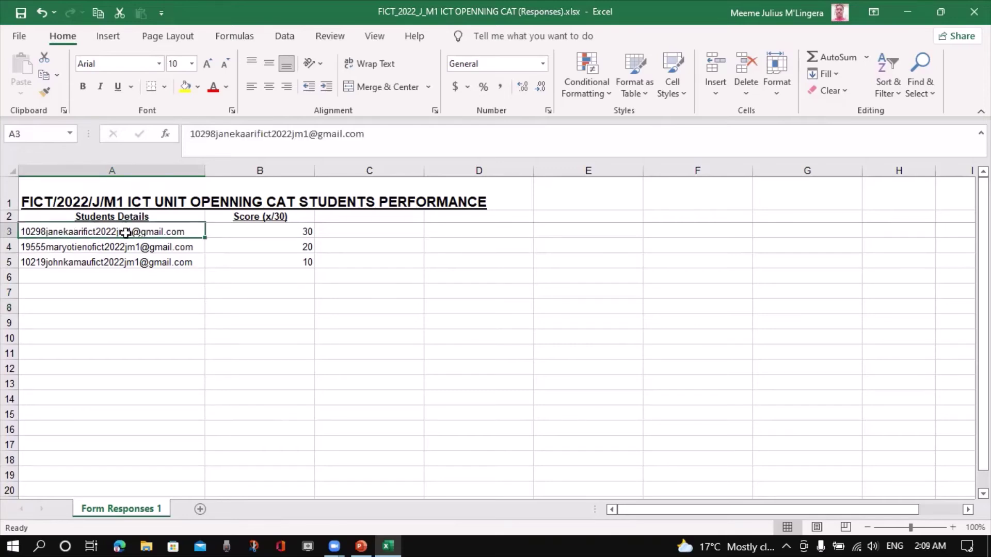
click(161, 305)
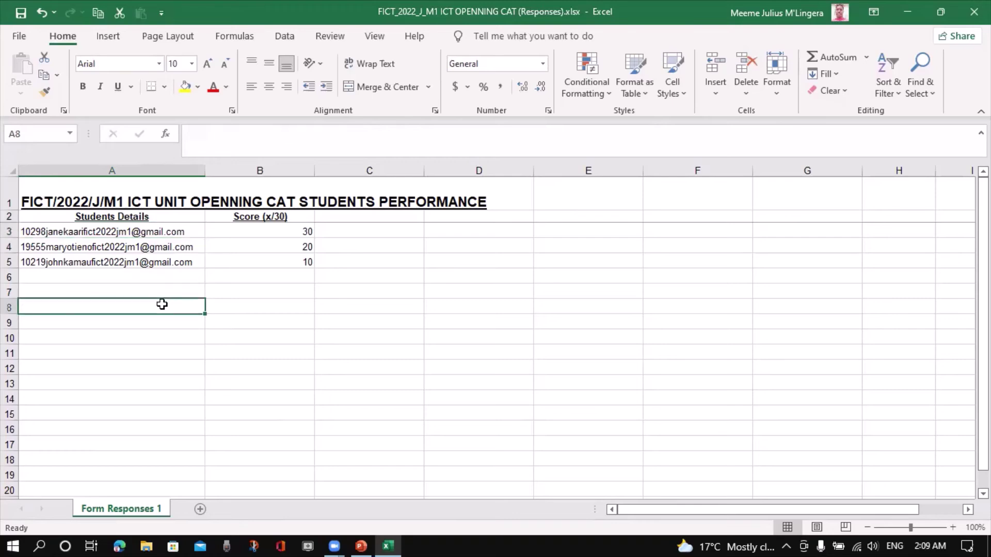